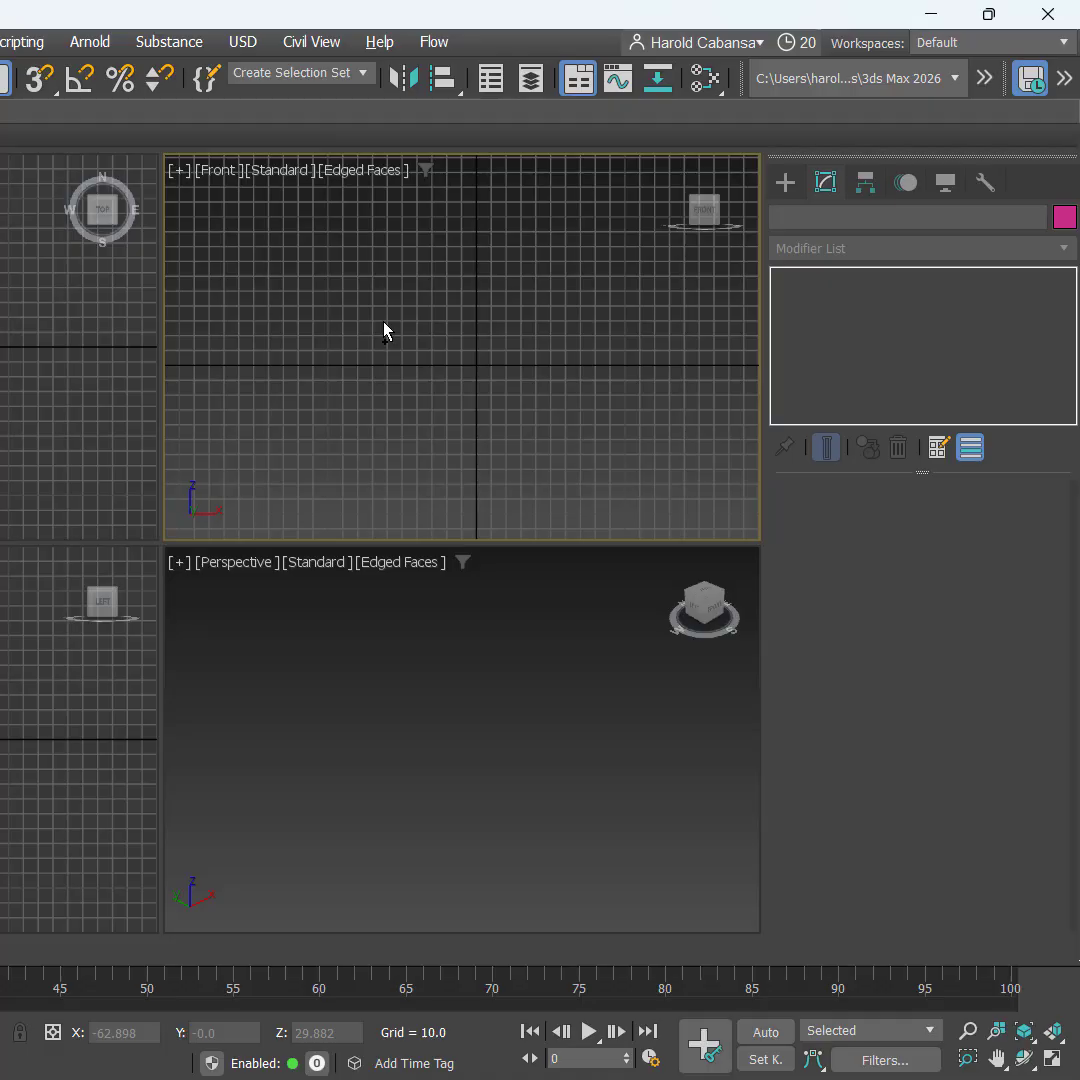
Step: Activate the Perspective view, show its home grid, and bring up the Standard Primitives
key(alt+w)
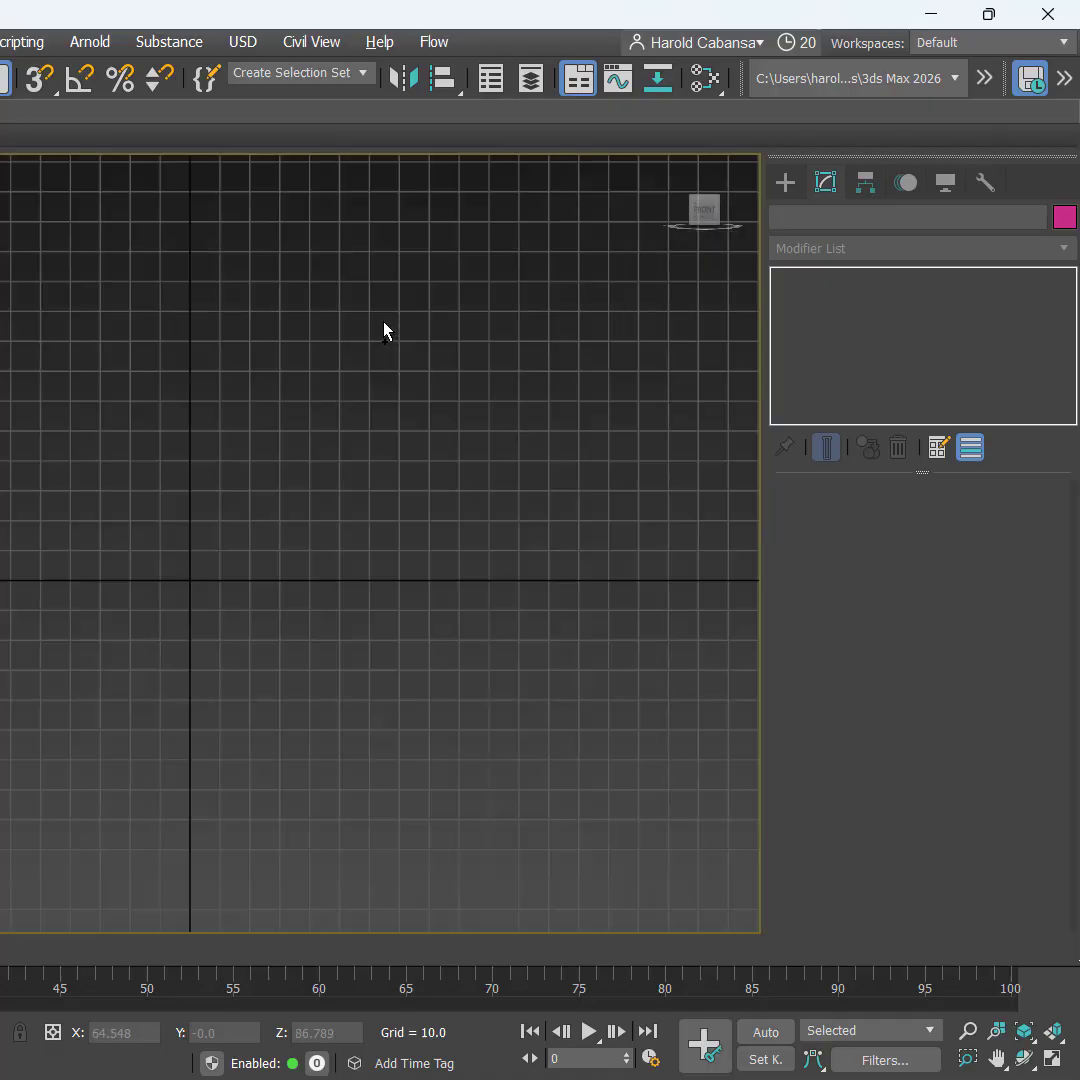
key(alt+w)
key(alt+w)
key(alt+w)
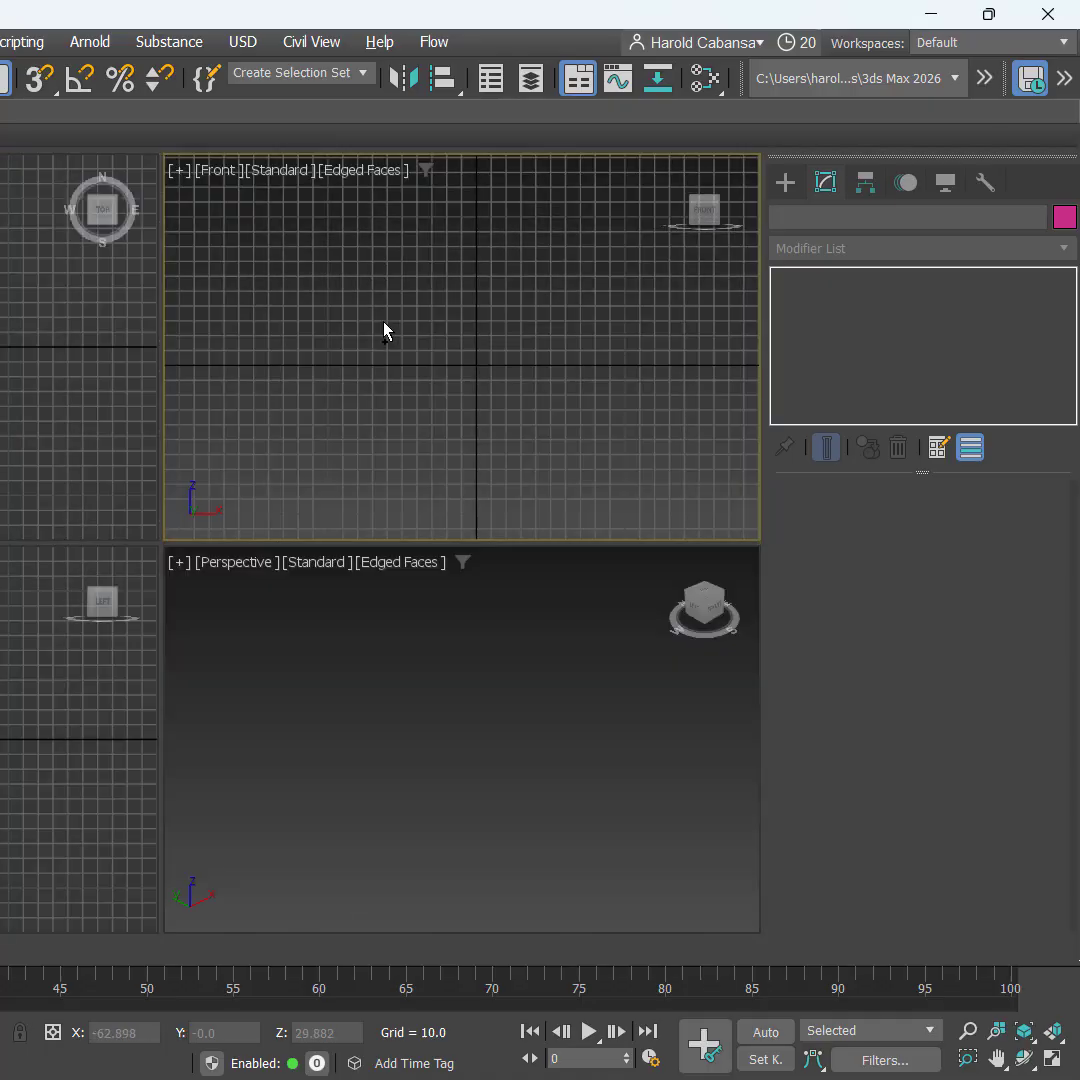
click(416, 713)
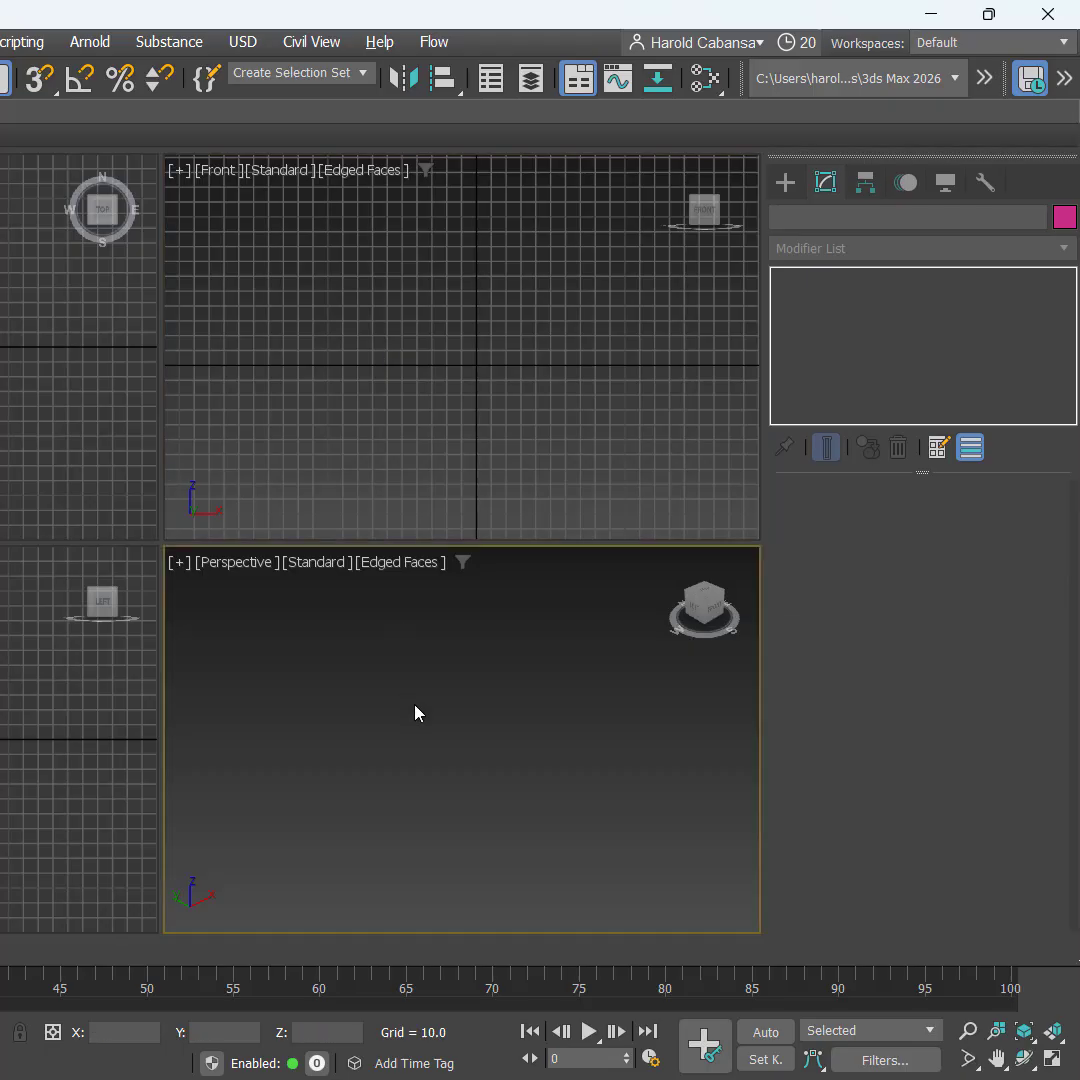
key(g)
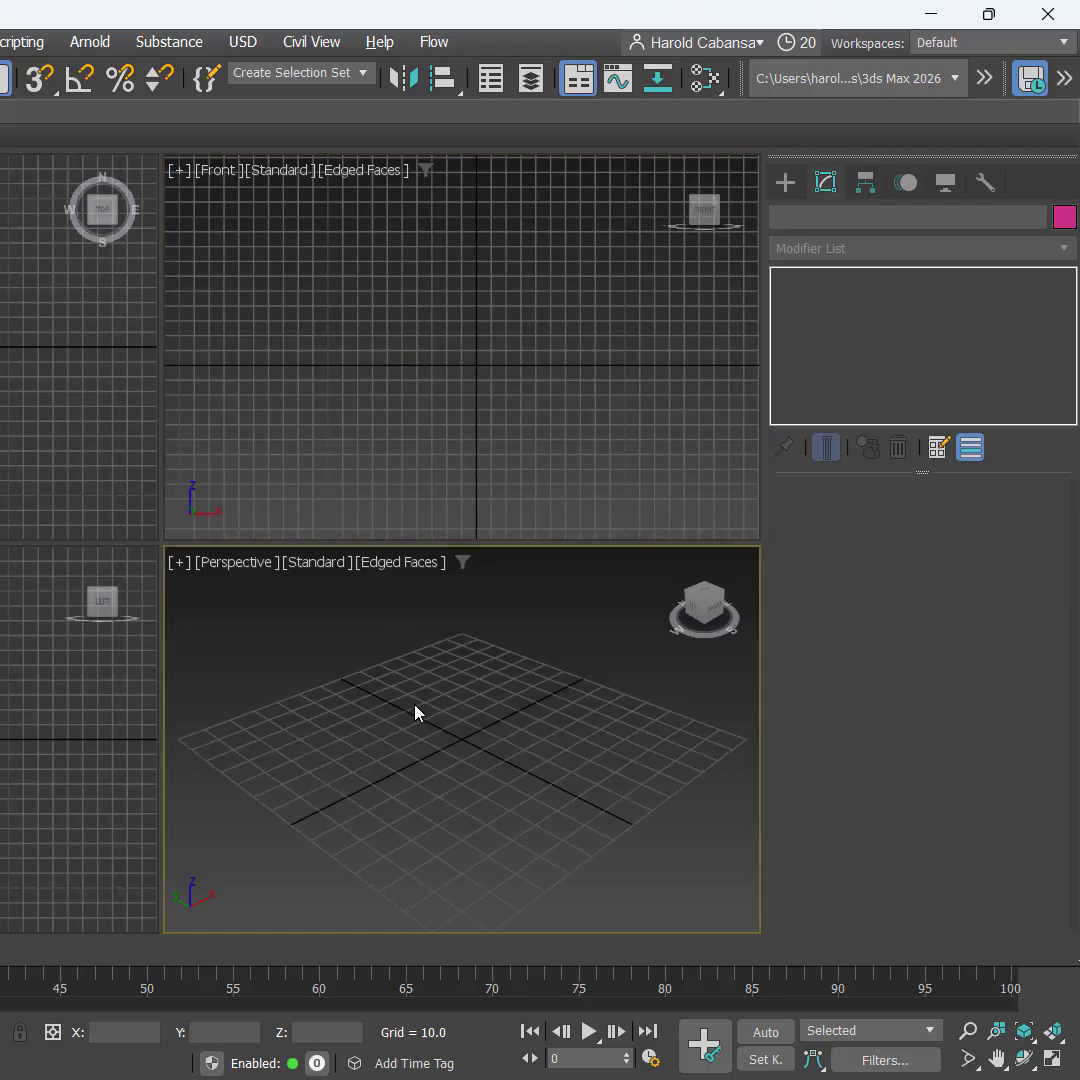
key(g)
key(g)
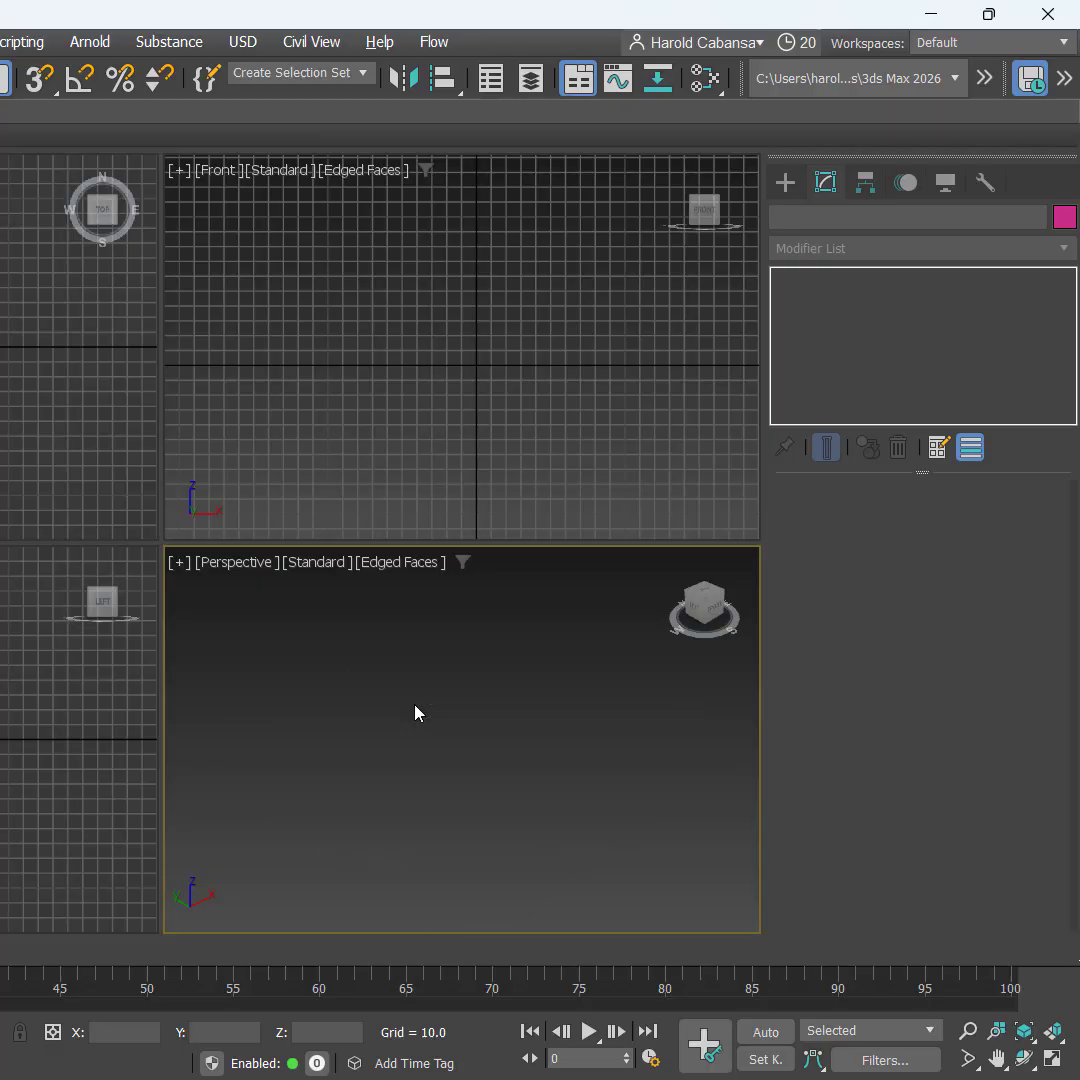
click(788, 183)
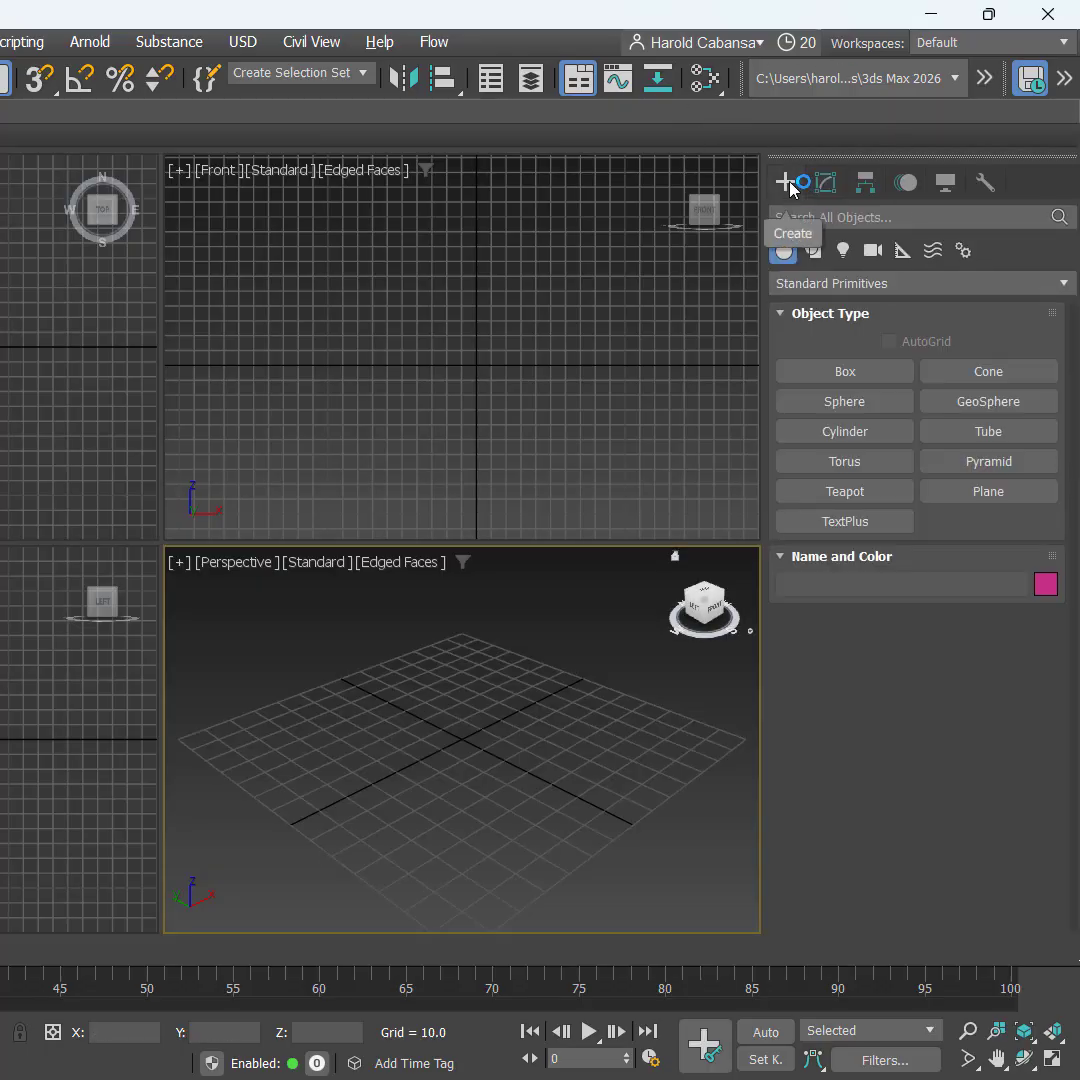
Step: Draw Box001 on the grid at about 44.9 × 34.8 × 37.9 units
click(846, 372)
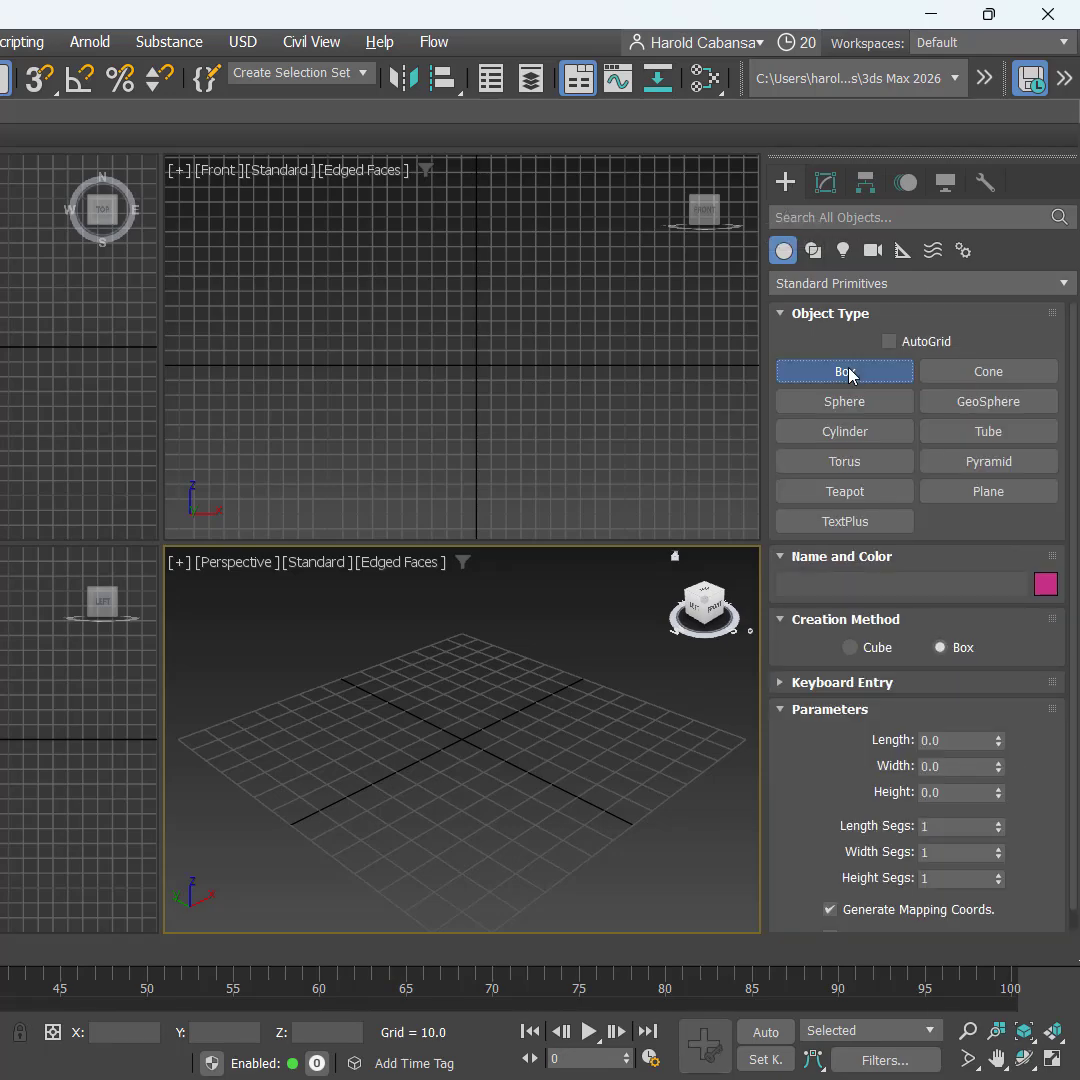
drag(399, 730, 560, 740)
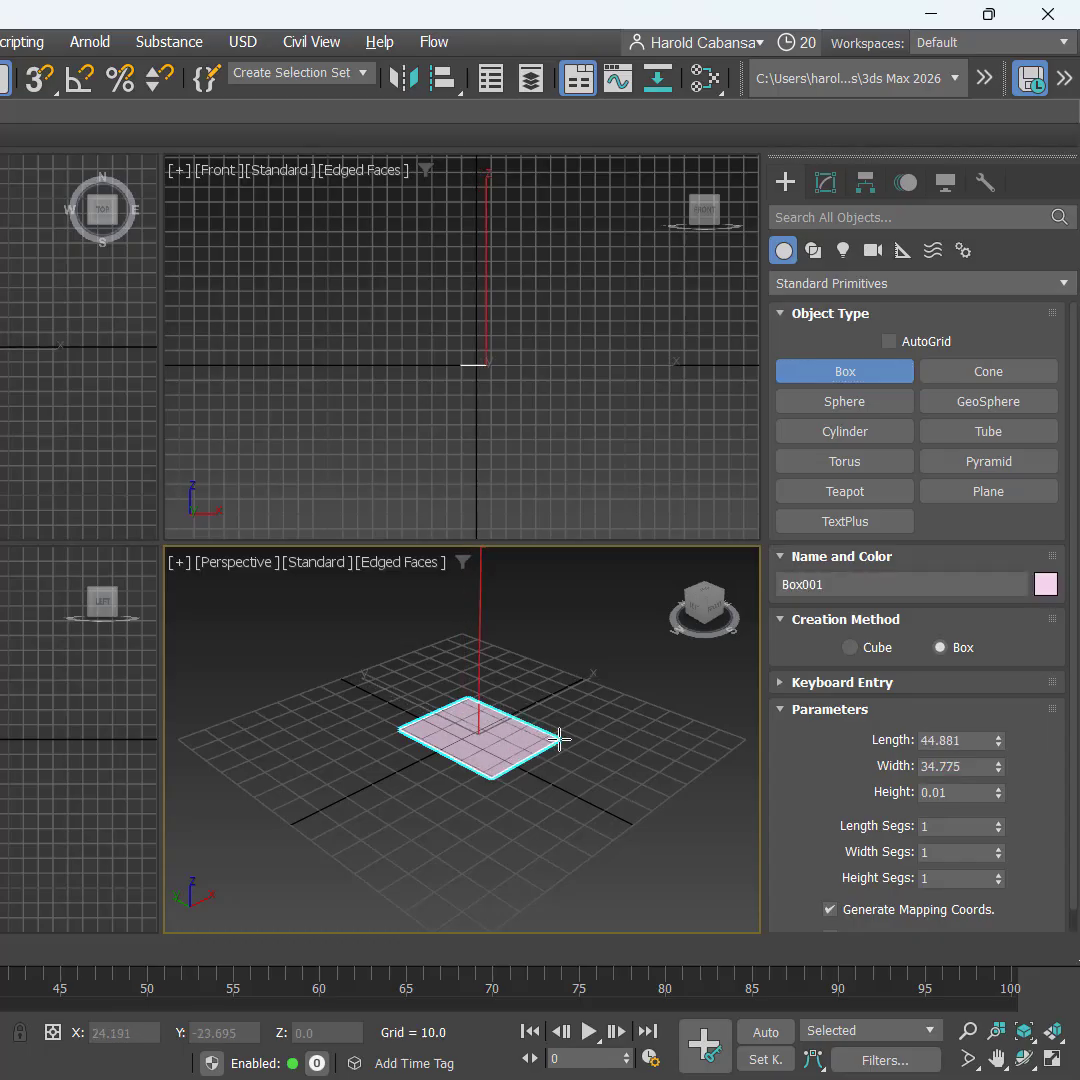
click(550, 621)
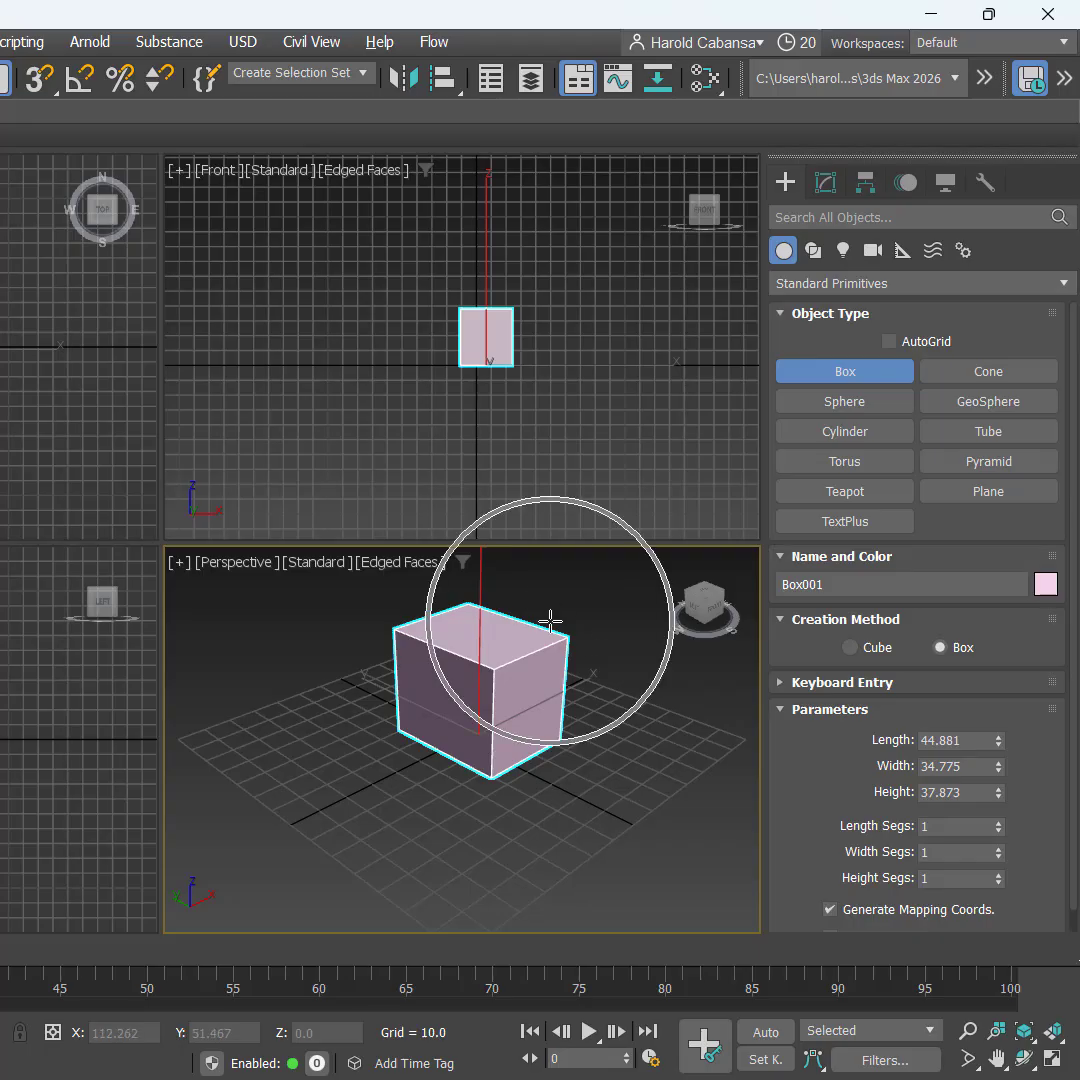
click(563, 623)
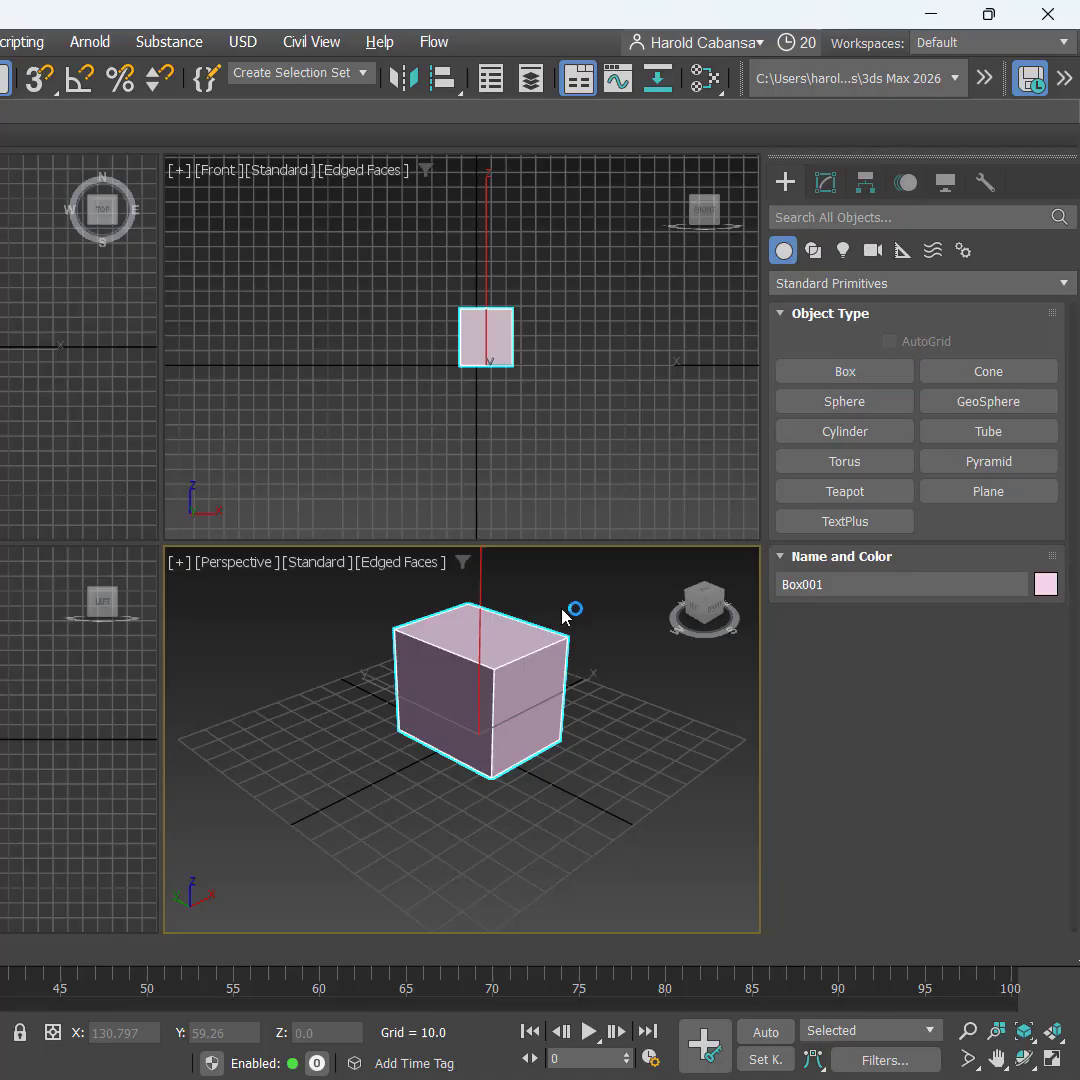
Step: Move the box to X 0, Y 0, Z 0 using the status-bar transform fields
right_click(563, 615)
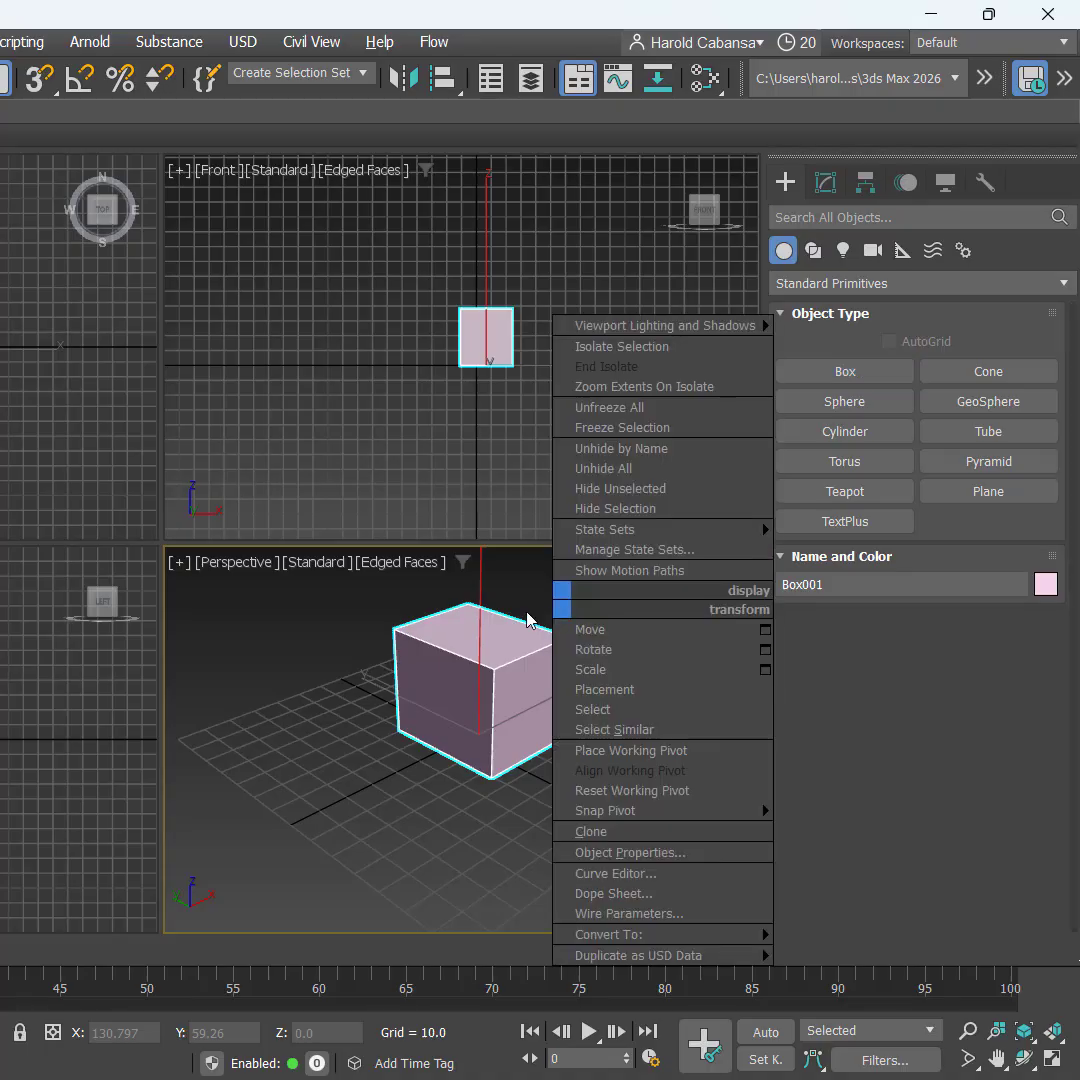
click(591, 627)
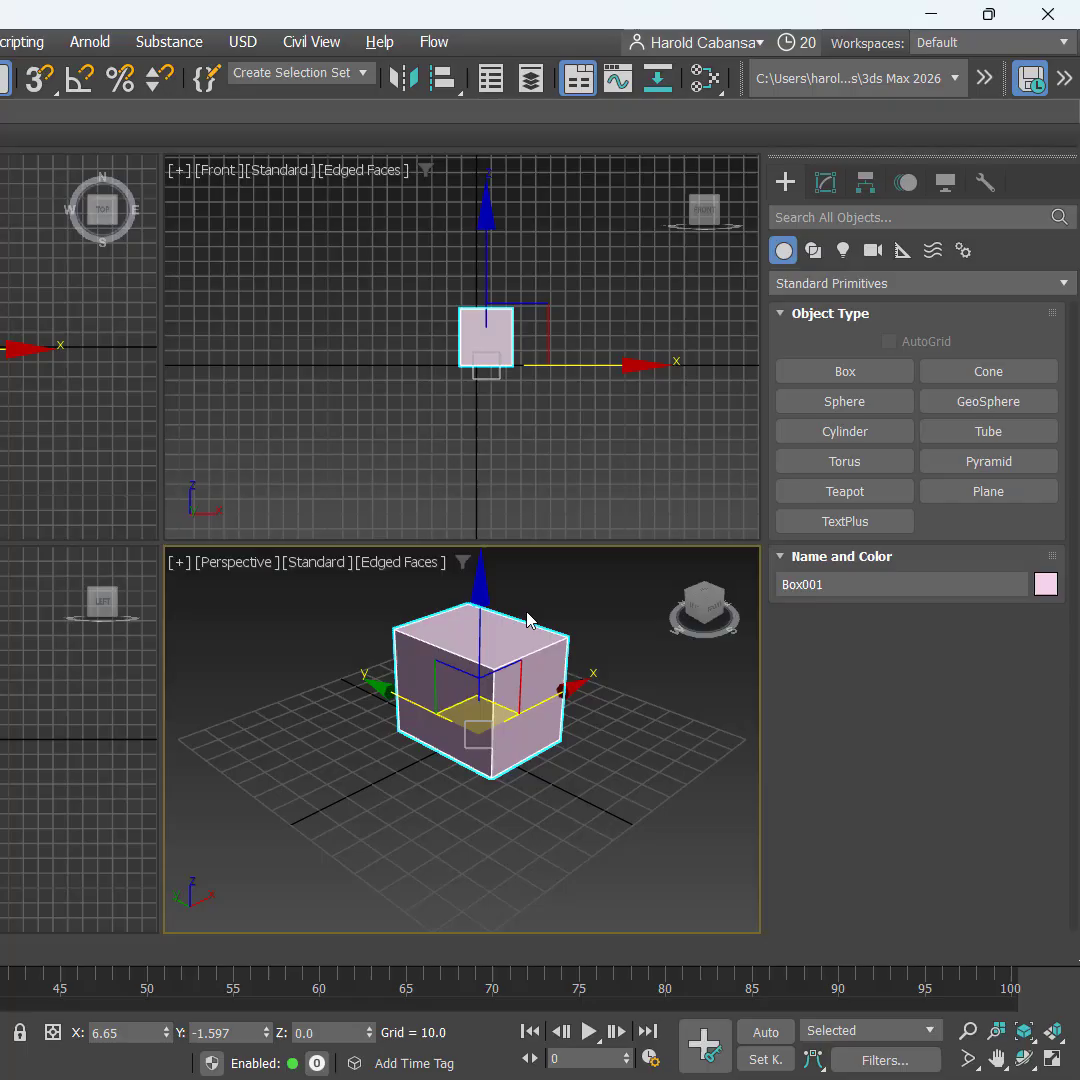
click(131, 1032)
text(0)
key(Tab)
text(0)
key(Tab)
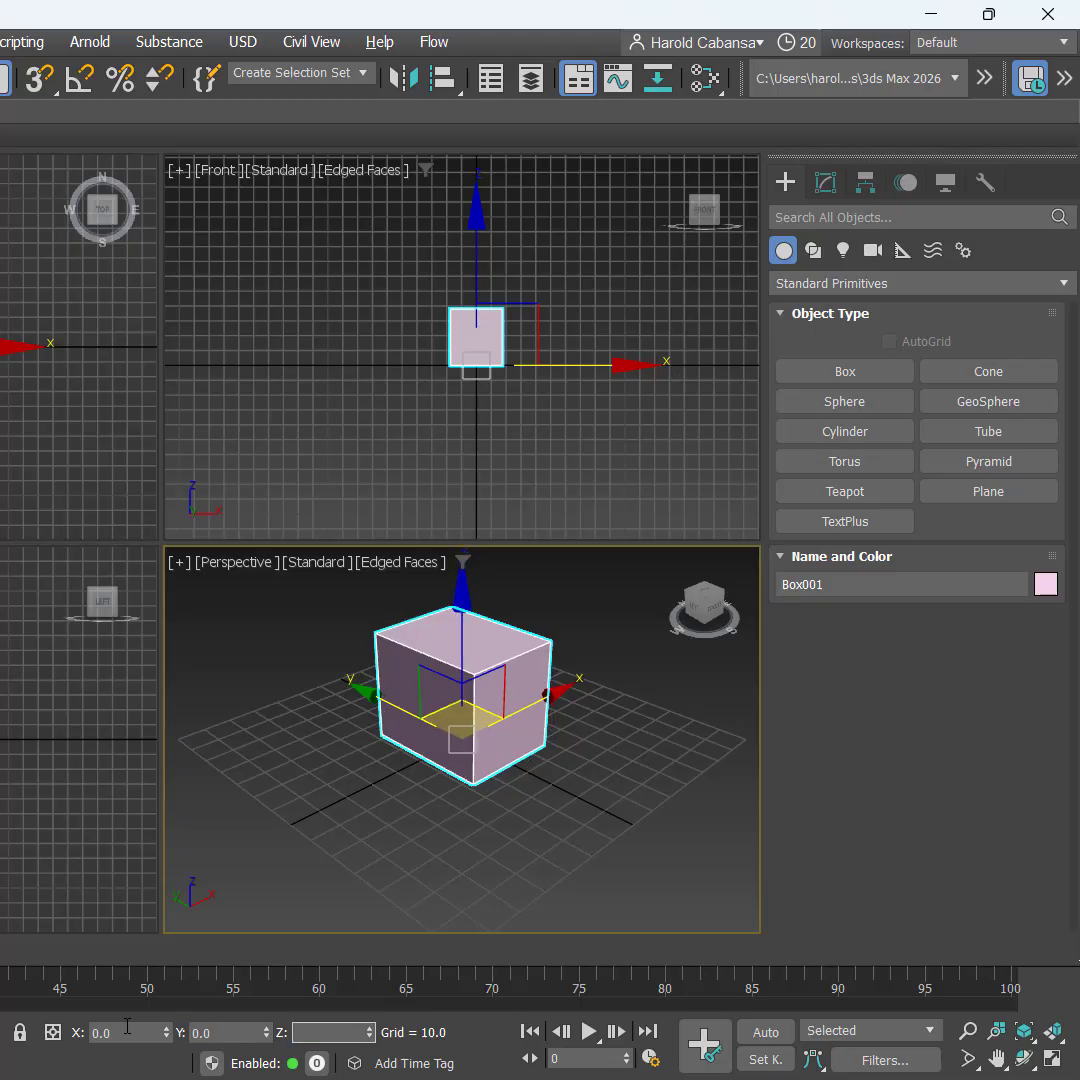
key(Return)
Step: Make the Front view active and pan it to recenter the box
right_click(327, 817)
click(262, 735)
right_click(548, 453)
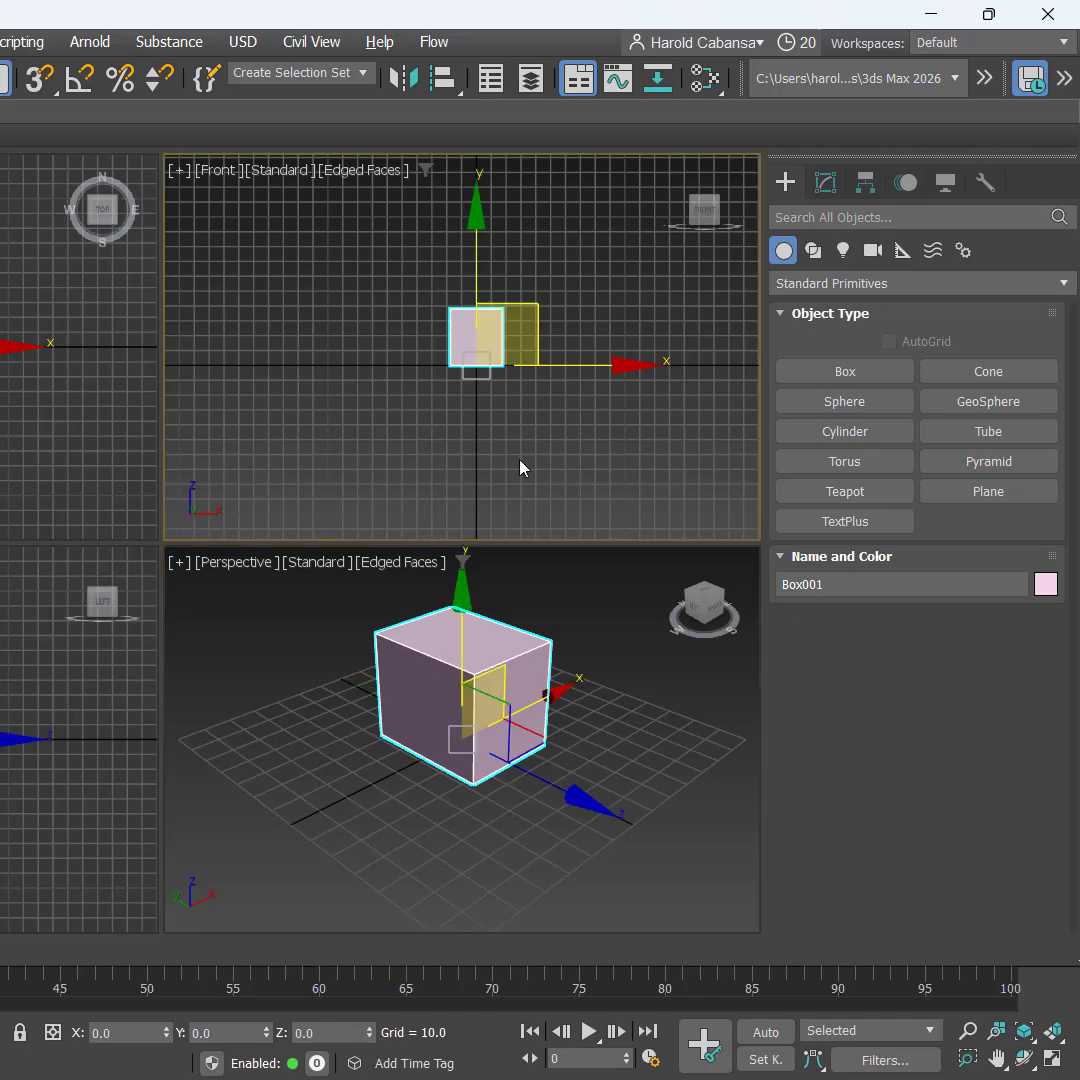
middle_drag(513, 497, 488, 529)
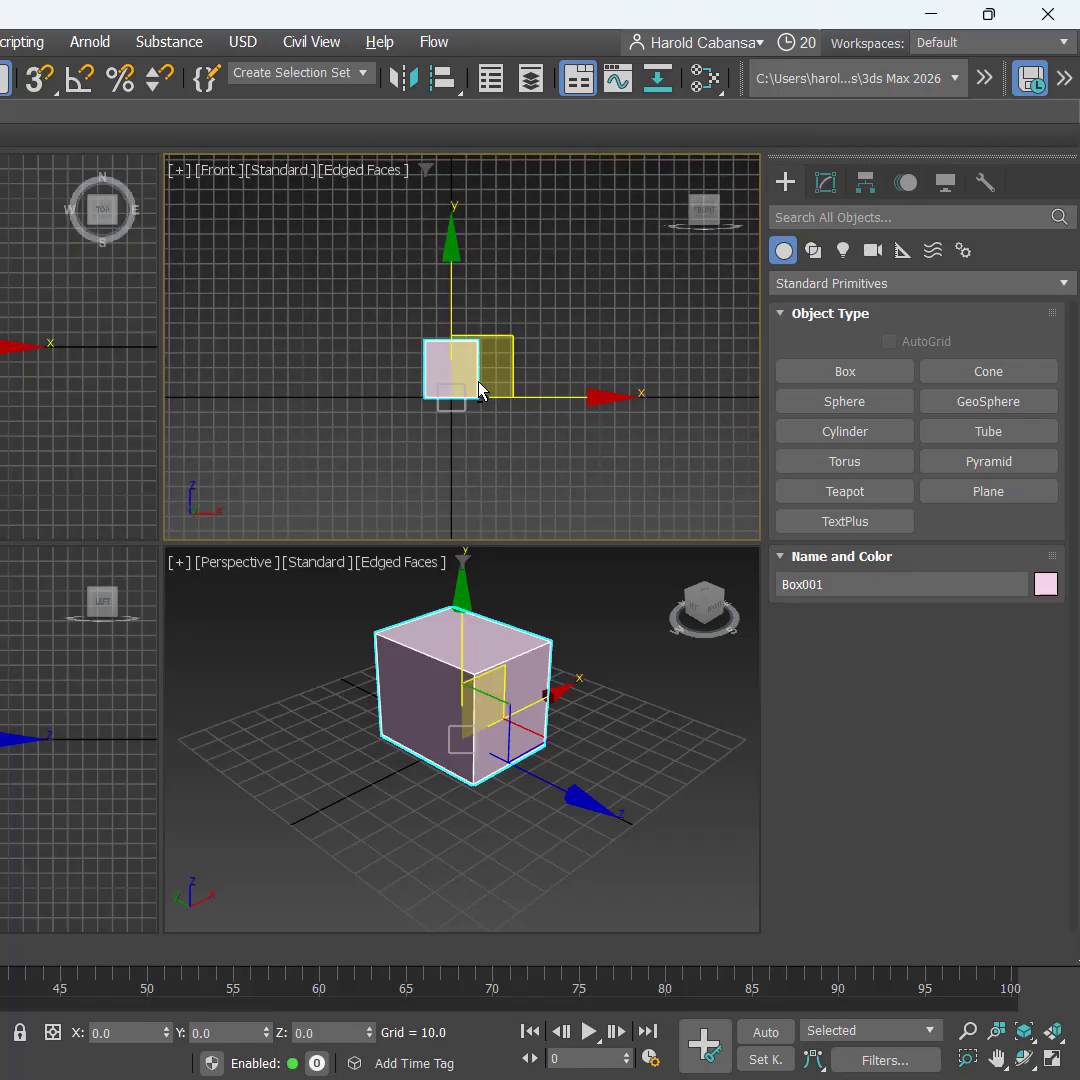
right_click(507, 475)
Step: Maximize the Front view and frame the box
click(388, 494)
key(alt+w)
middle_drag(338, 636, 359, 713)
scroll(234, 651, up, 2)
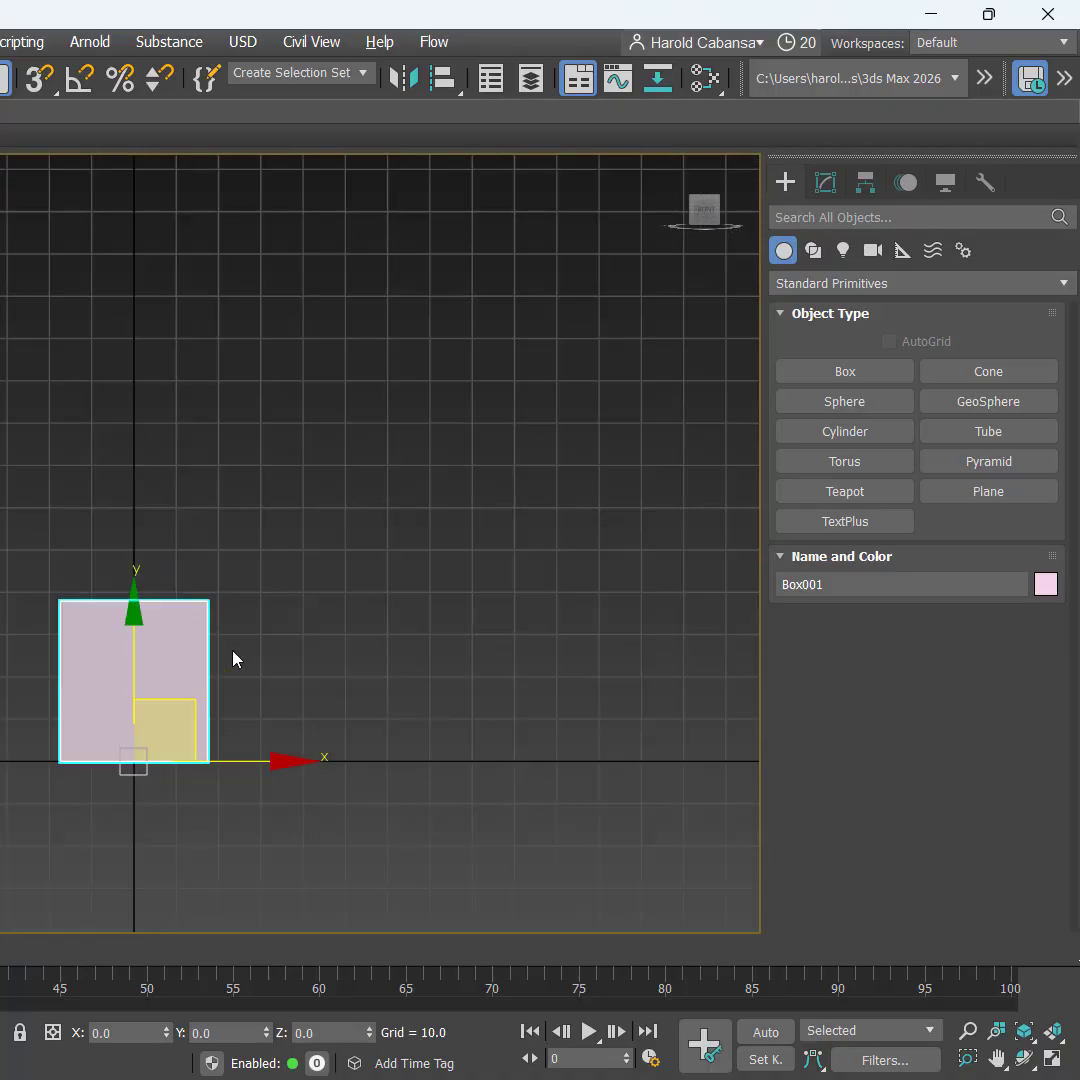
middle_drag(257, 662, 333, 676)
scroll(298, 646, up, 2)
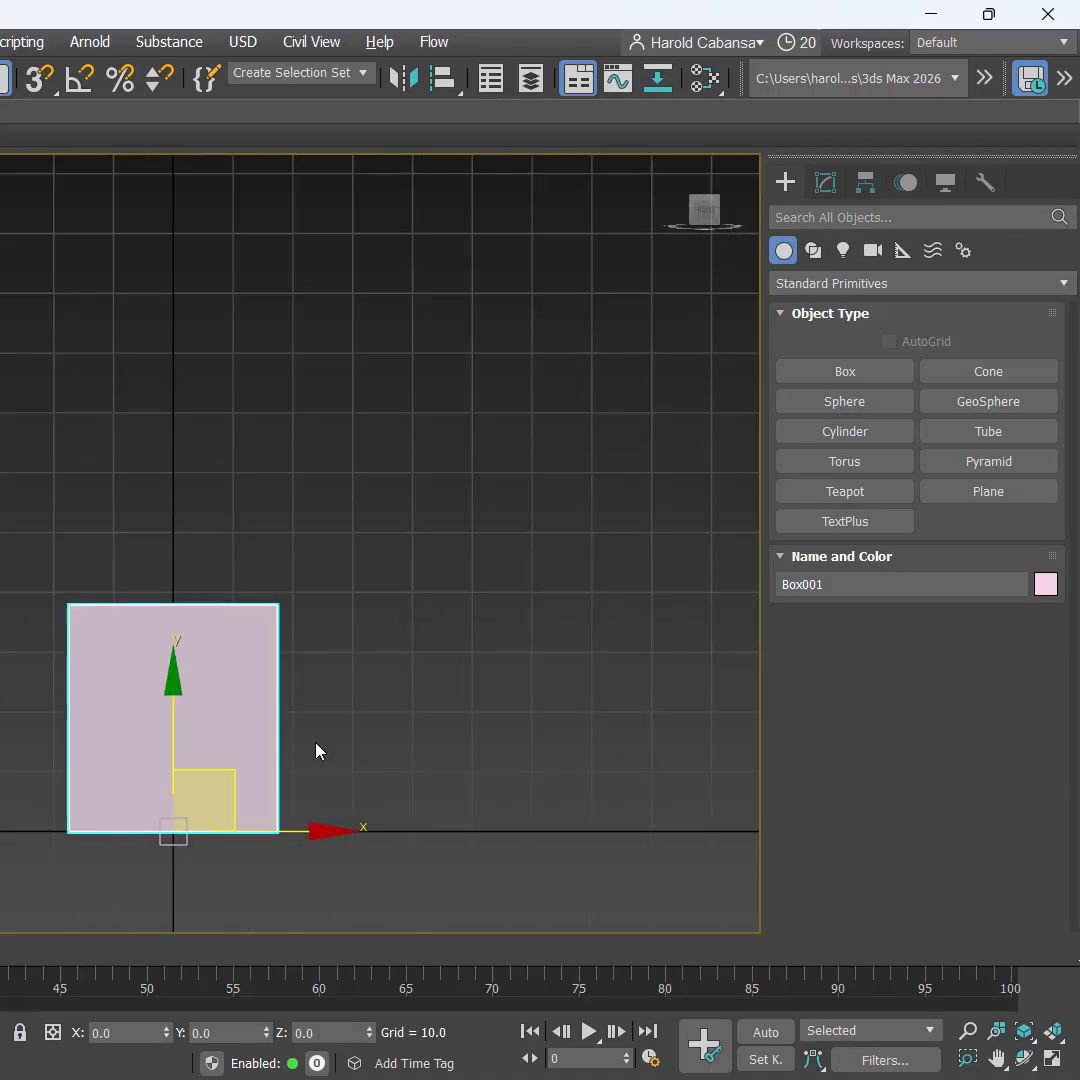
Step: Rename Box001 to BASE_MESH in the Modify panel
click(844, 401)
click(823, 188)
click(816, 217)
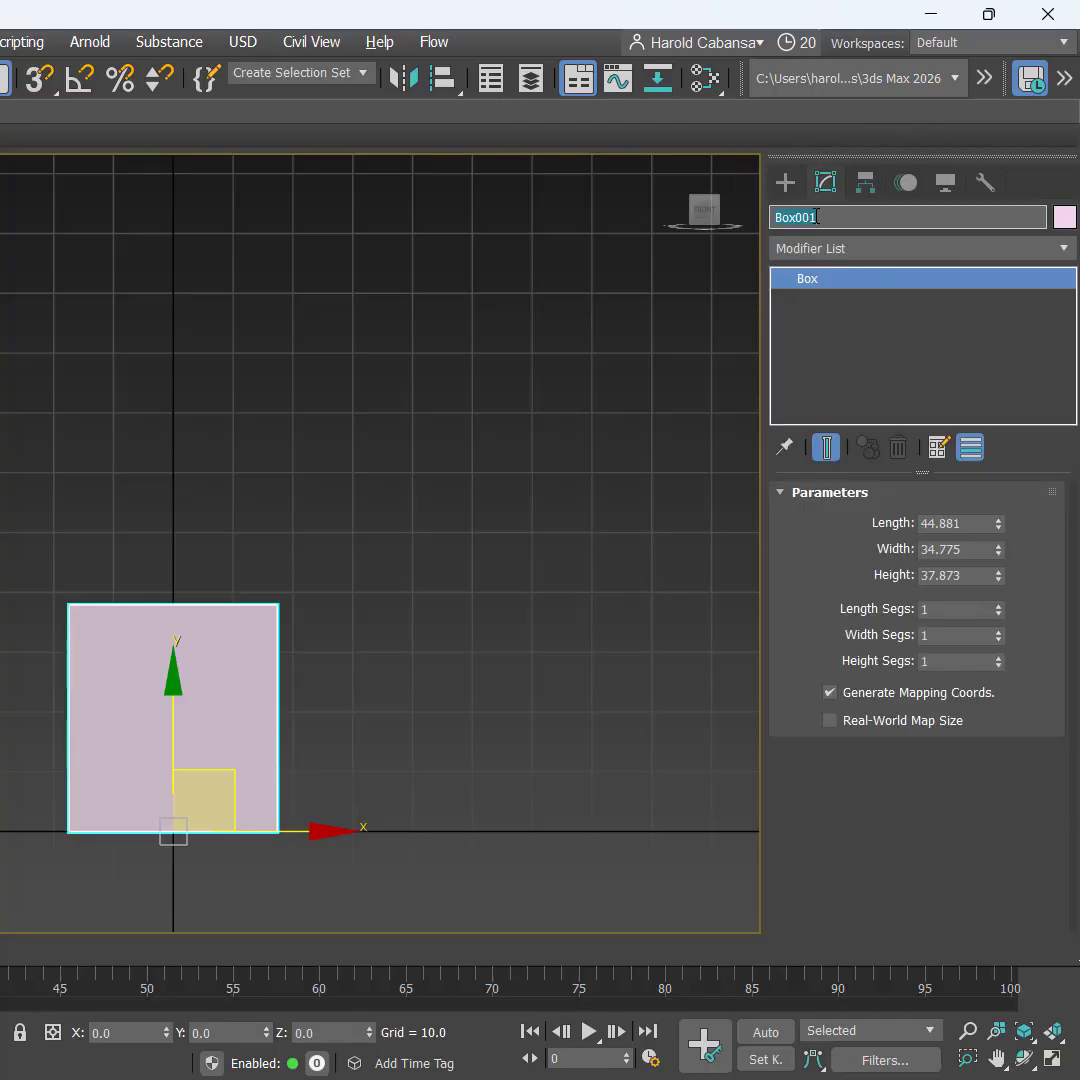
text(BASE_MESH)
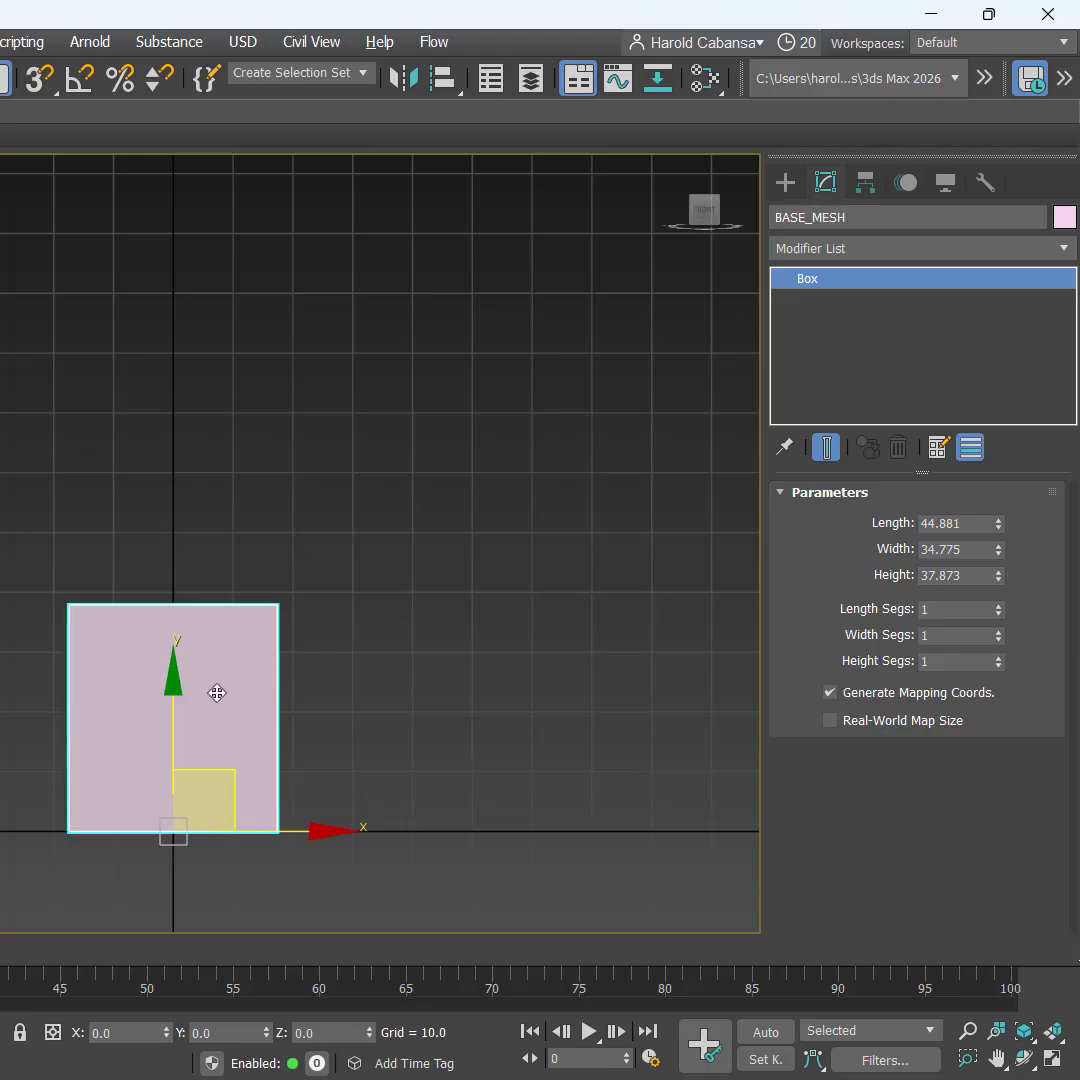
middle_drag(412, 700, 422, 750)
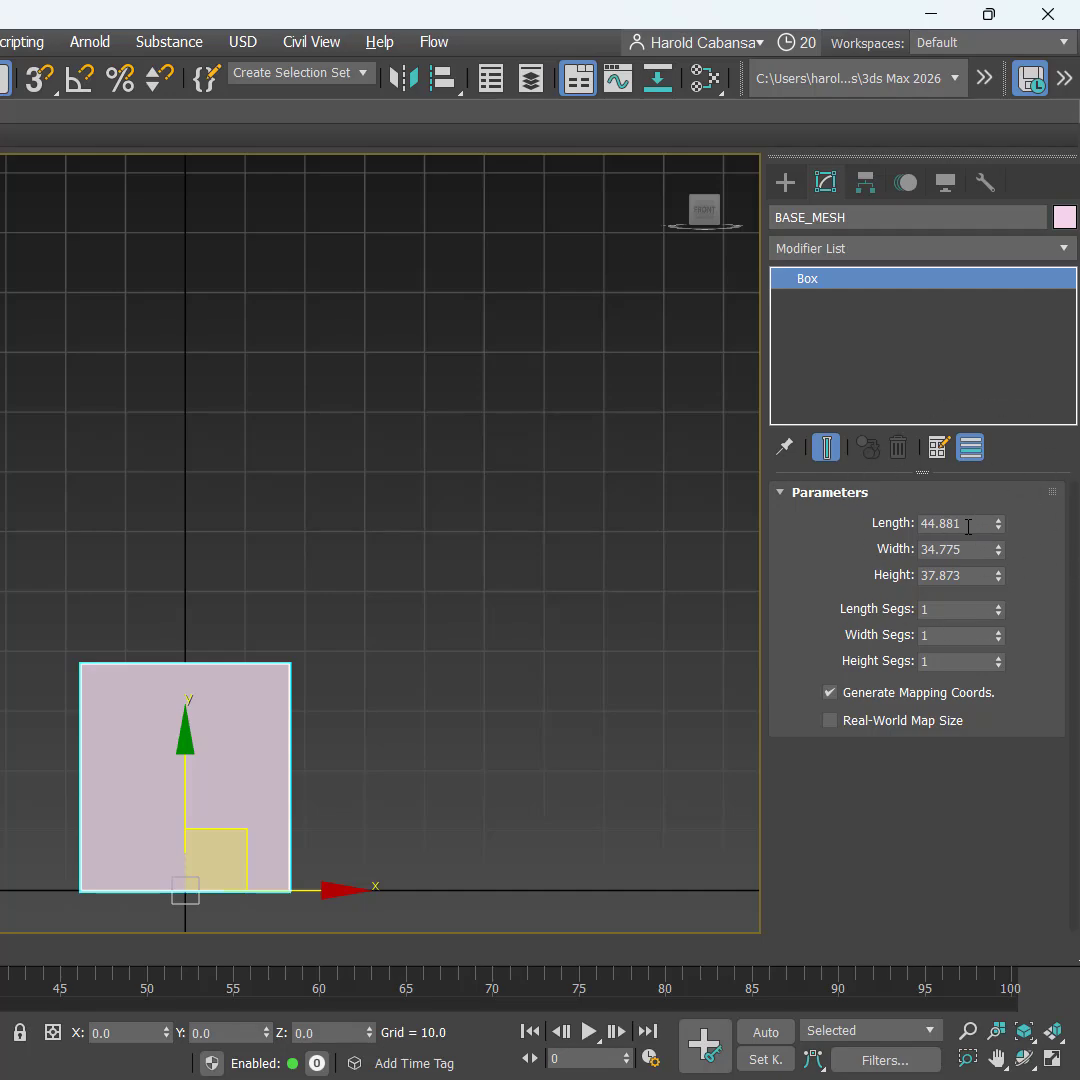
Step: Set BASE_MESH's Length, Width and Height each to 50
click(968, 524)
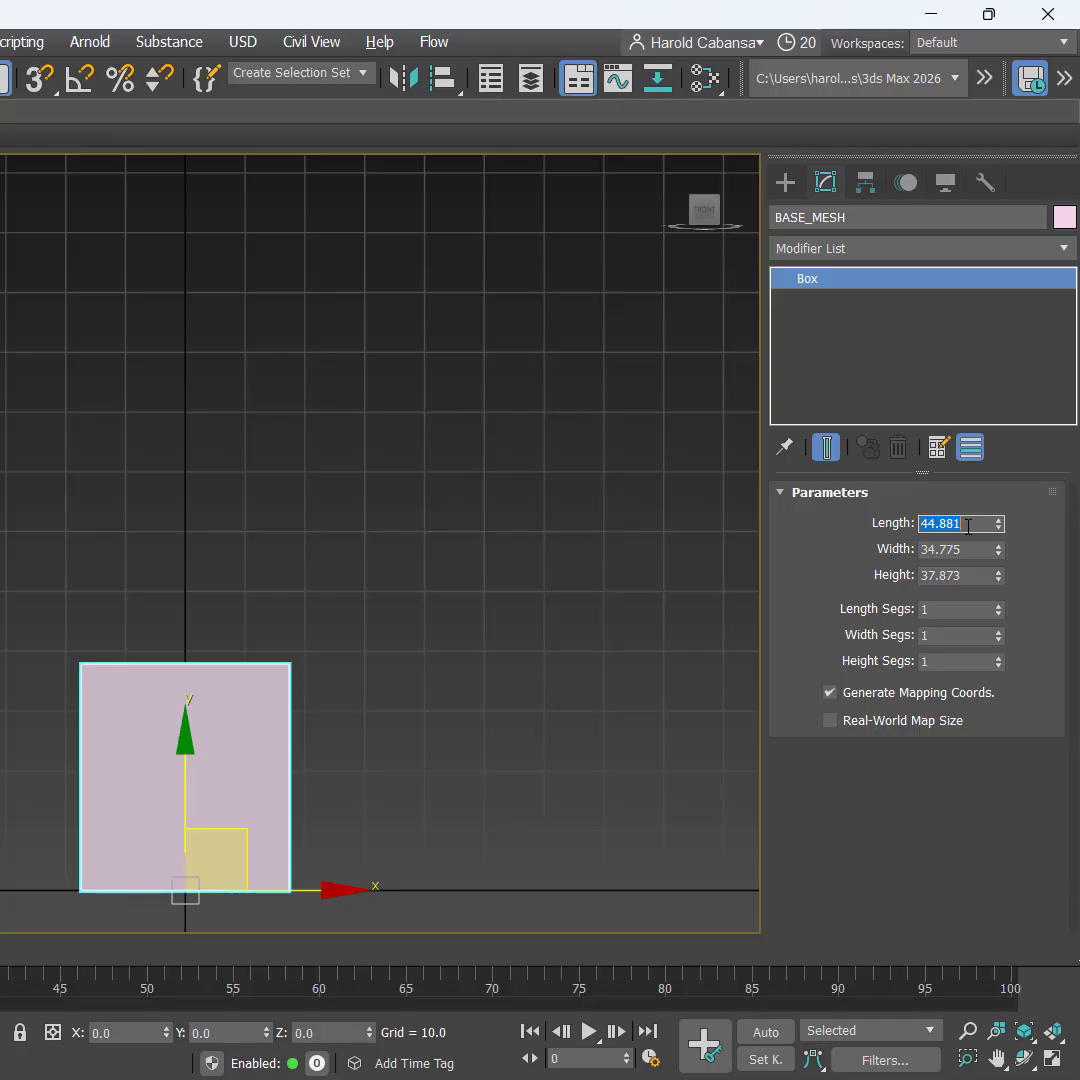
text(50)
key(Tab)
text(50)
key(Tab)
text(5)
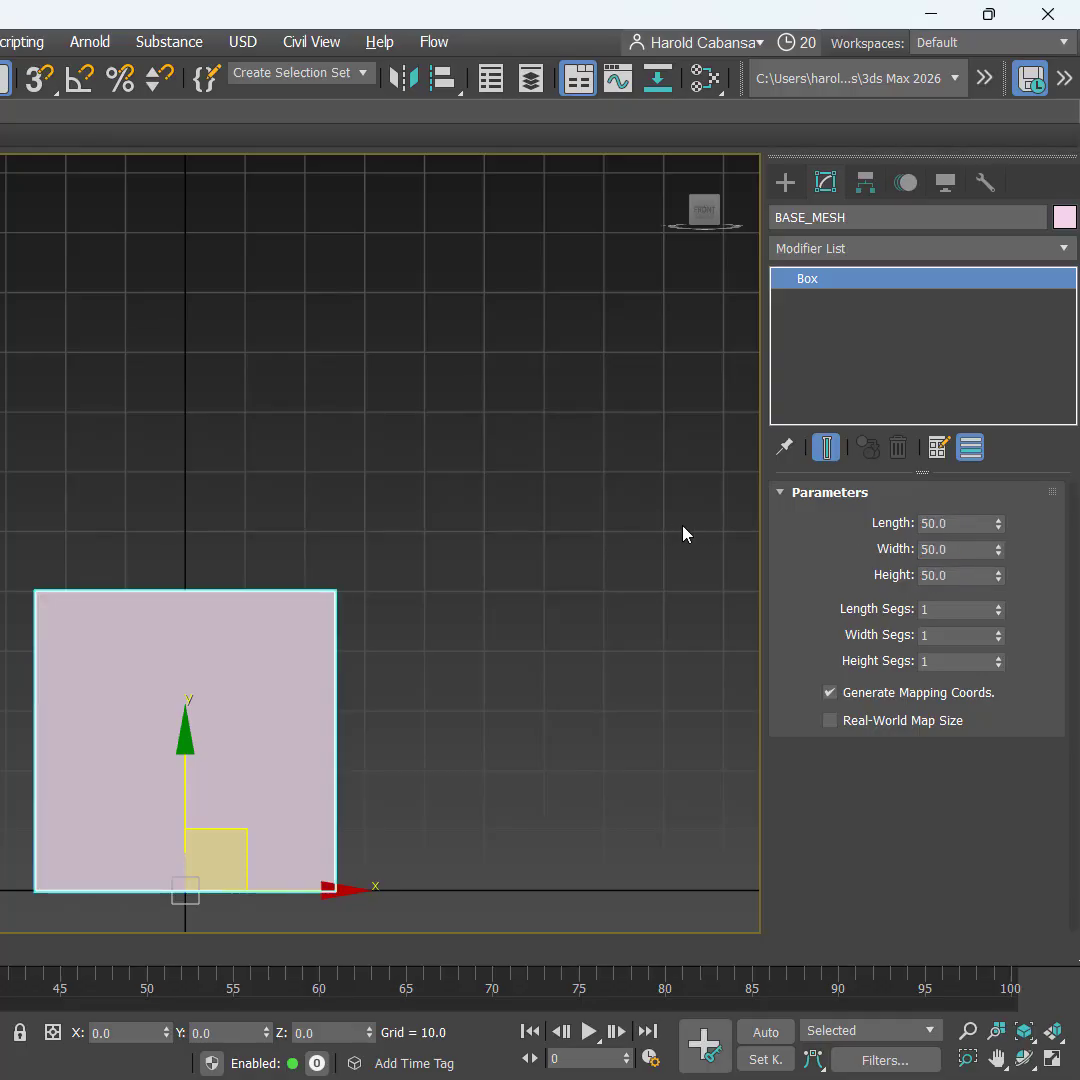
click(889, 560)
click(978, 575)
scroll(506, 685, down, 2)
middle_drag(506, 685, 425, 671)
scroll(425, 671, down, 2)
scroll(409, 651, up, 2)
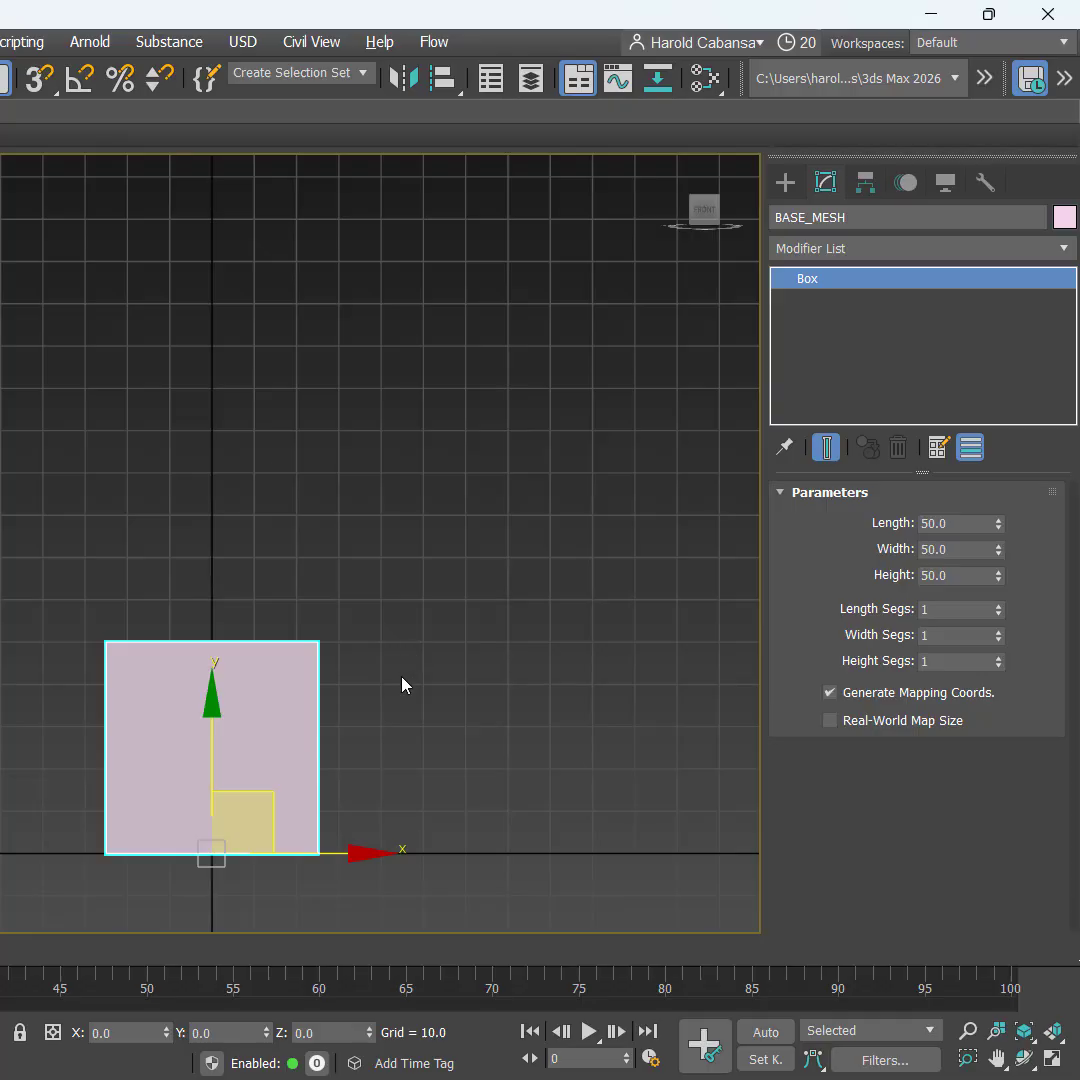
Step: Add an Edit Poly modifier from the Modifier List and restore the four viewports
click(906, 248)
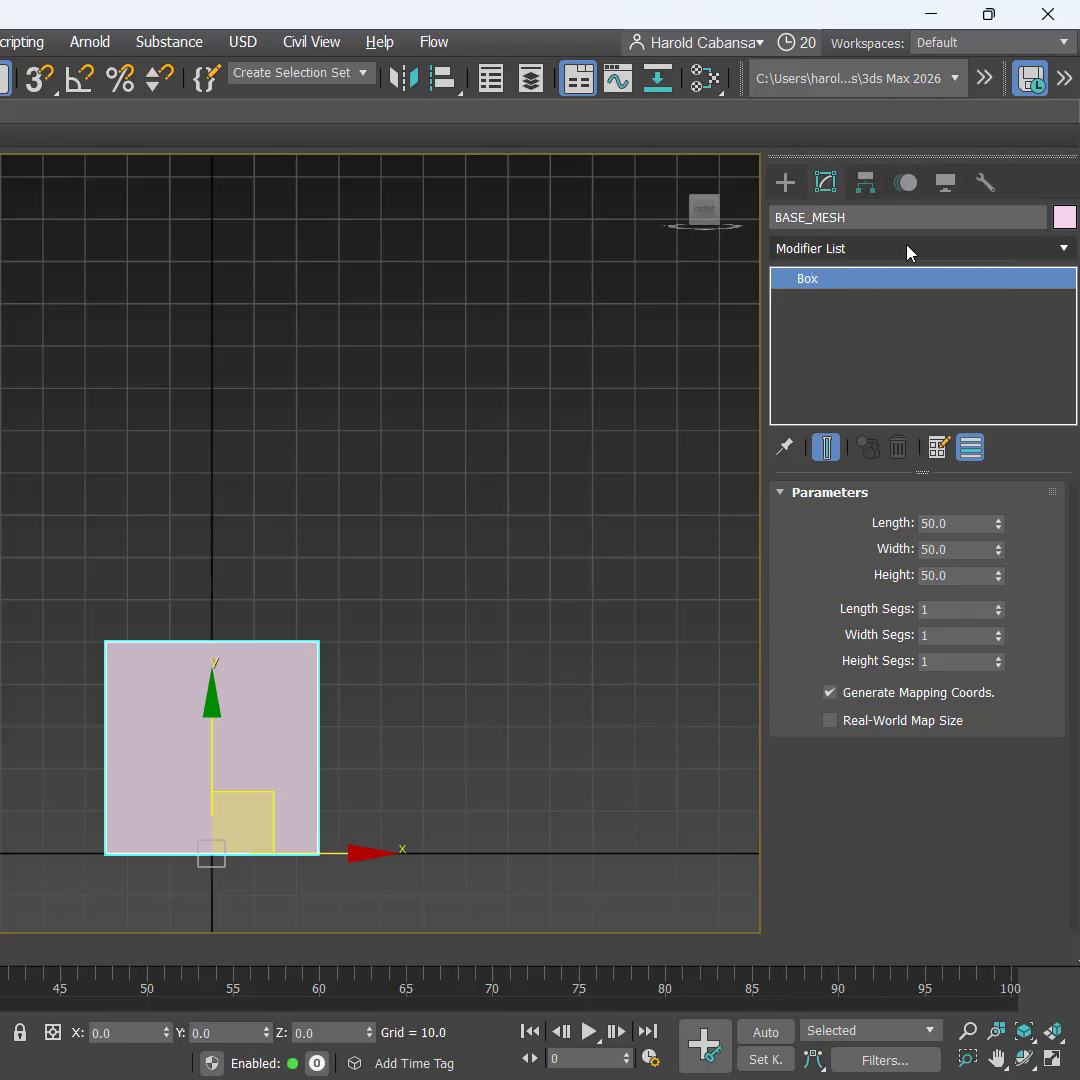
click(908, 249)
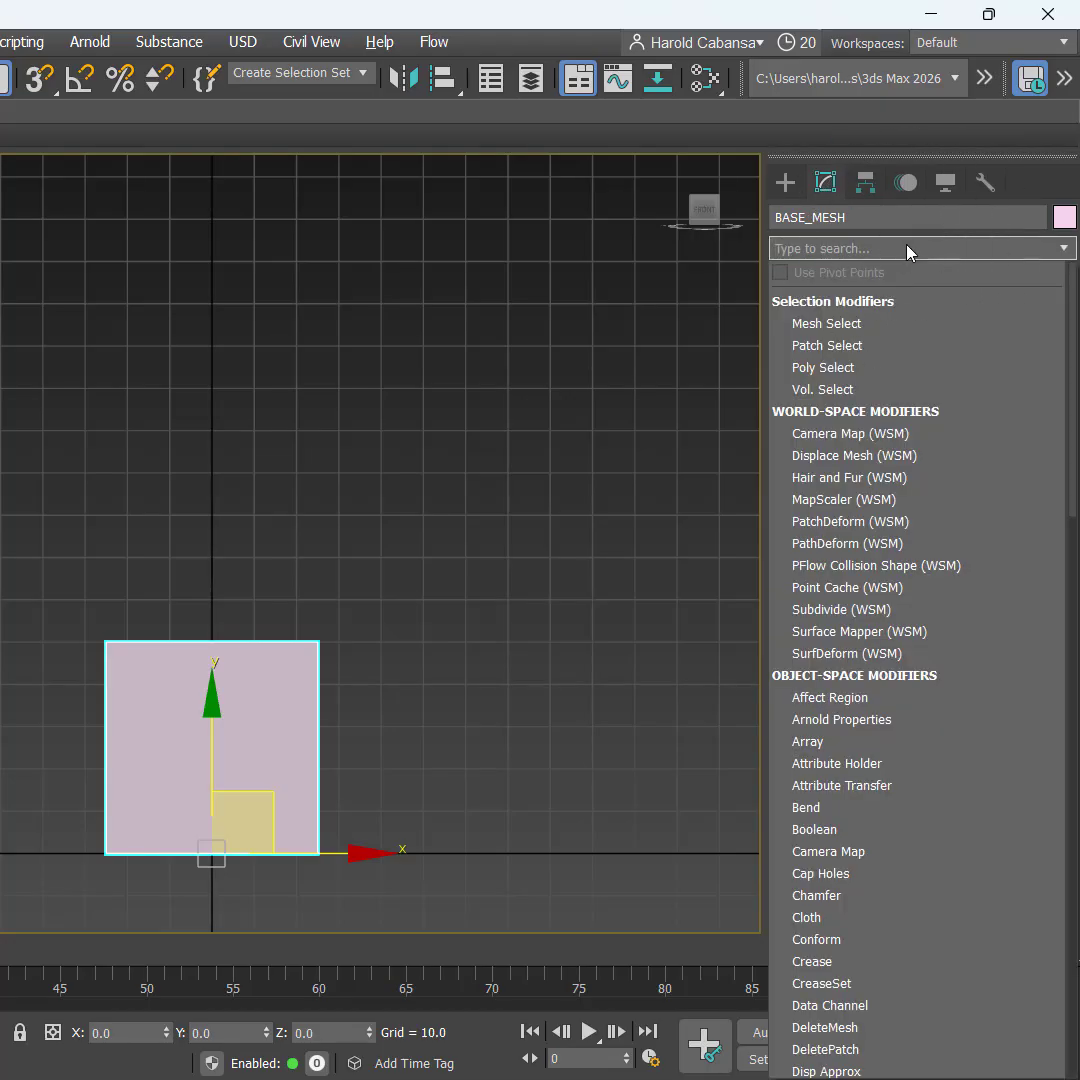
text(edi)
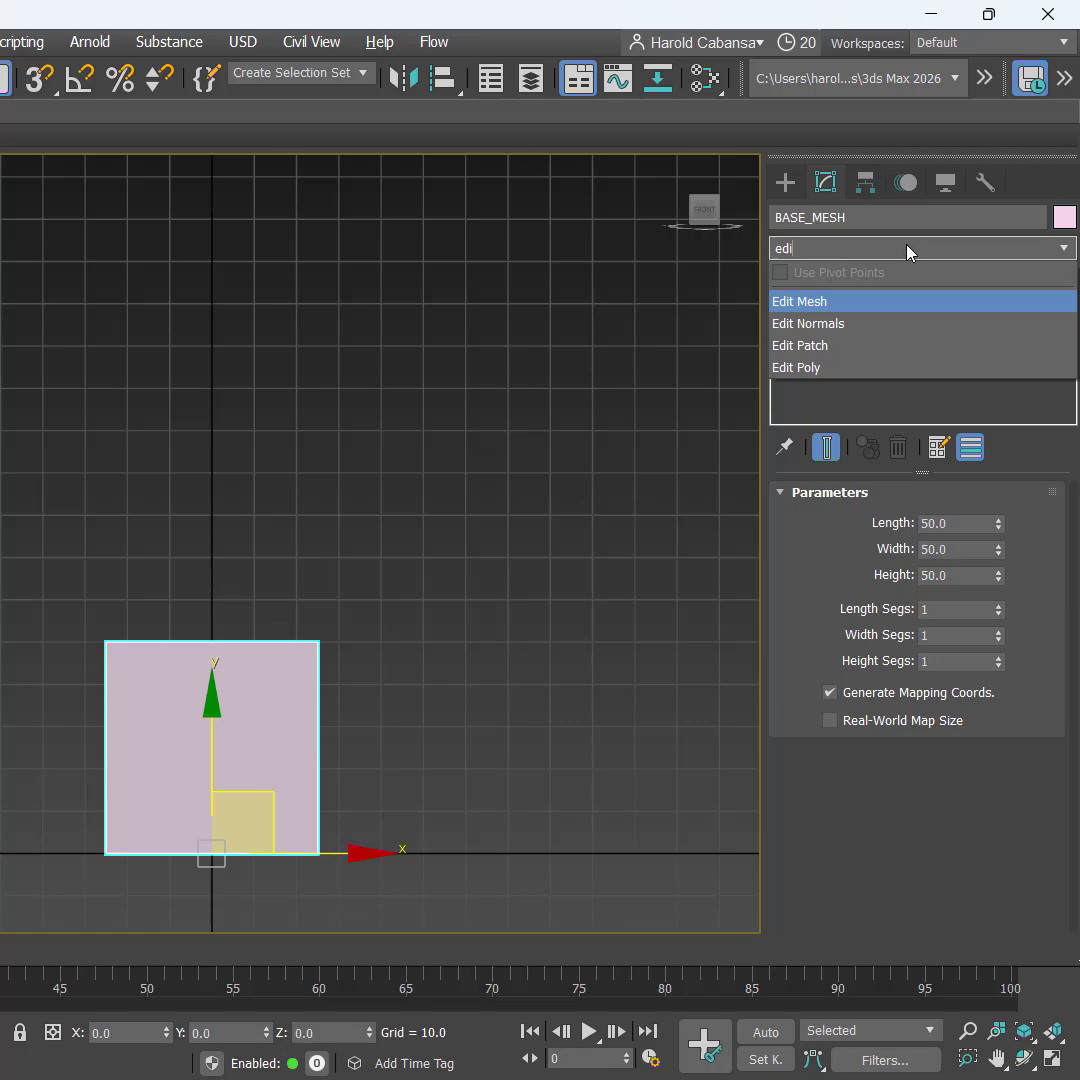
click(856, 369)
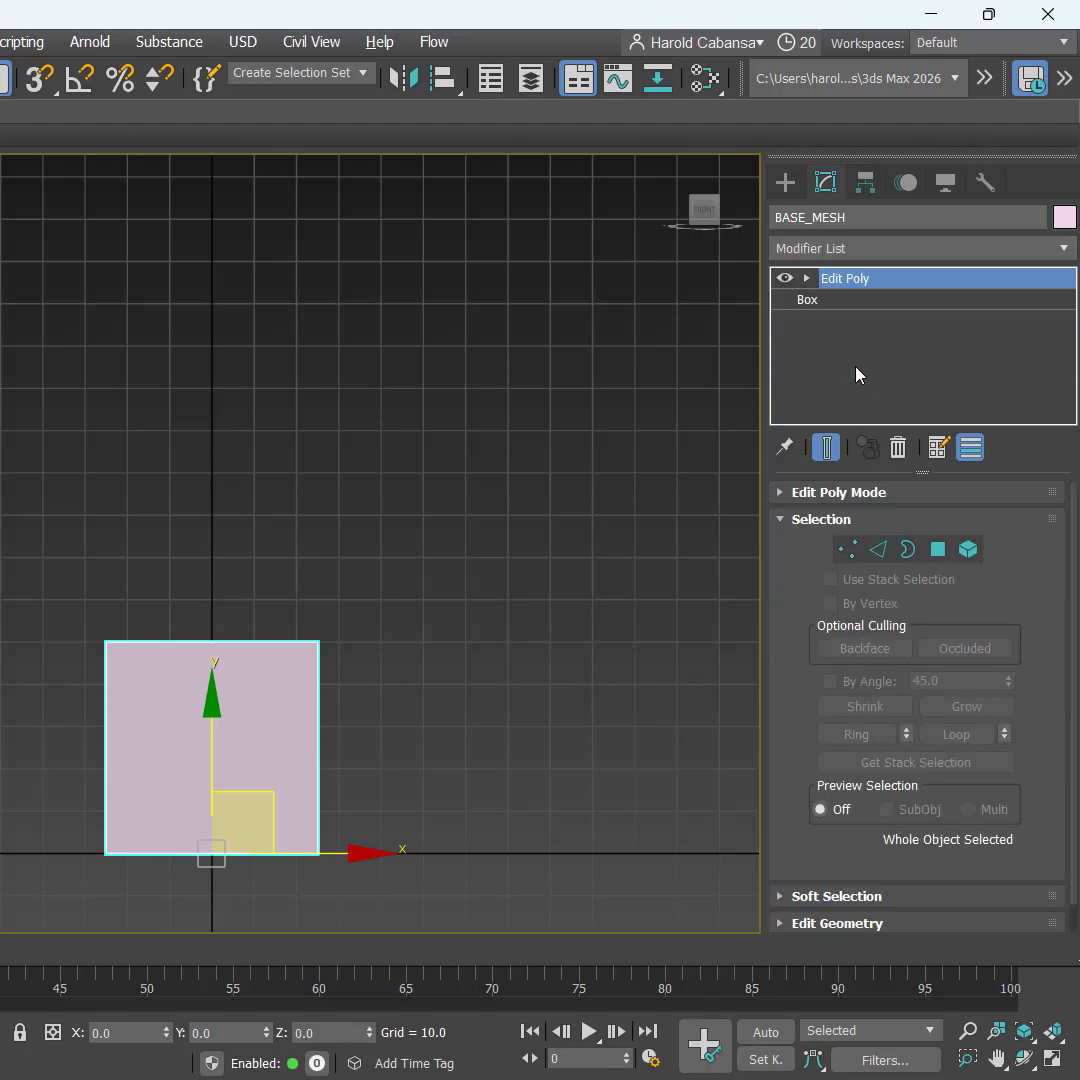
click(856, 374)
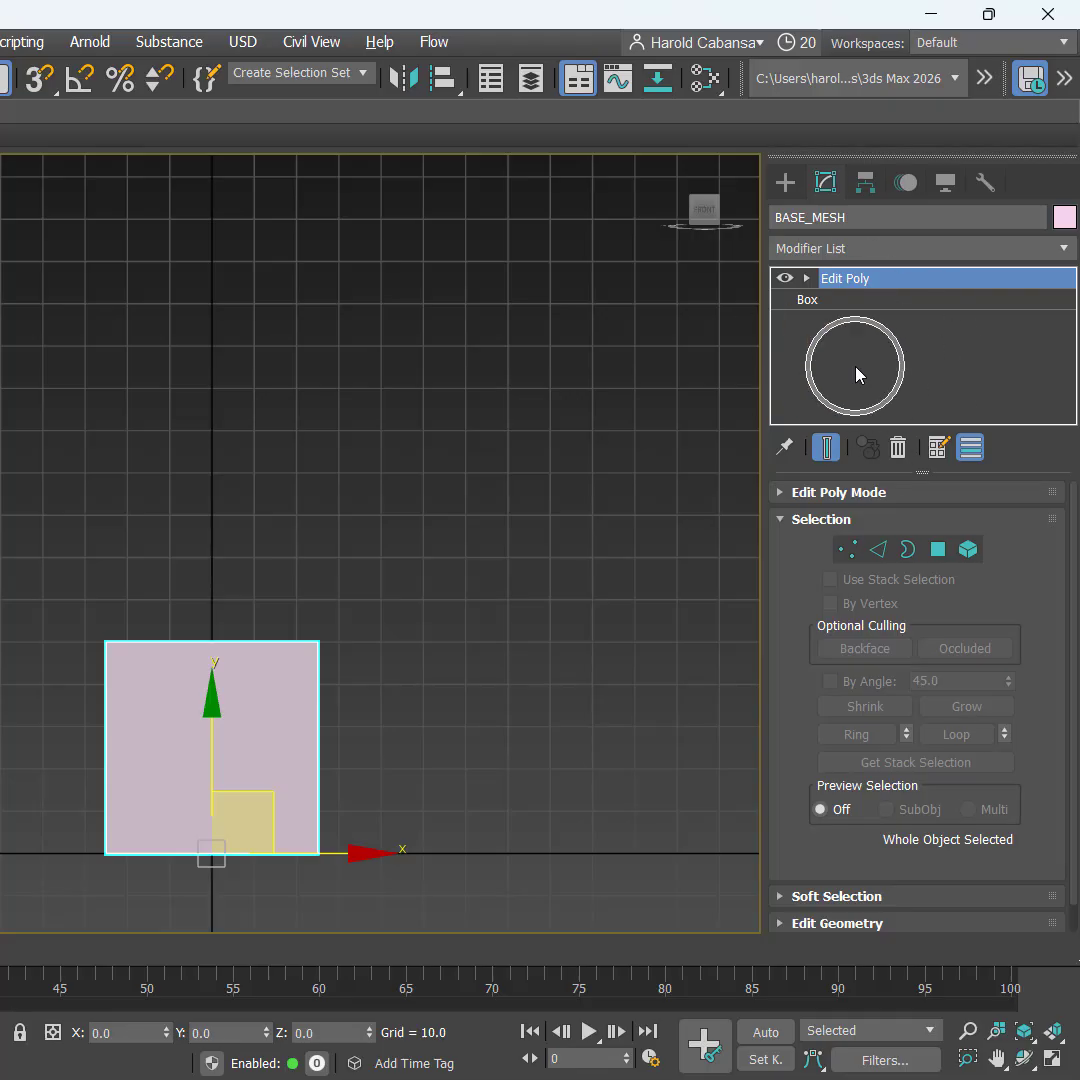
click(921, 290)
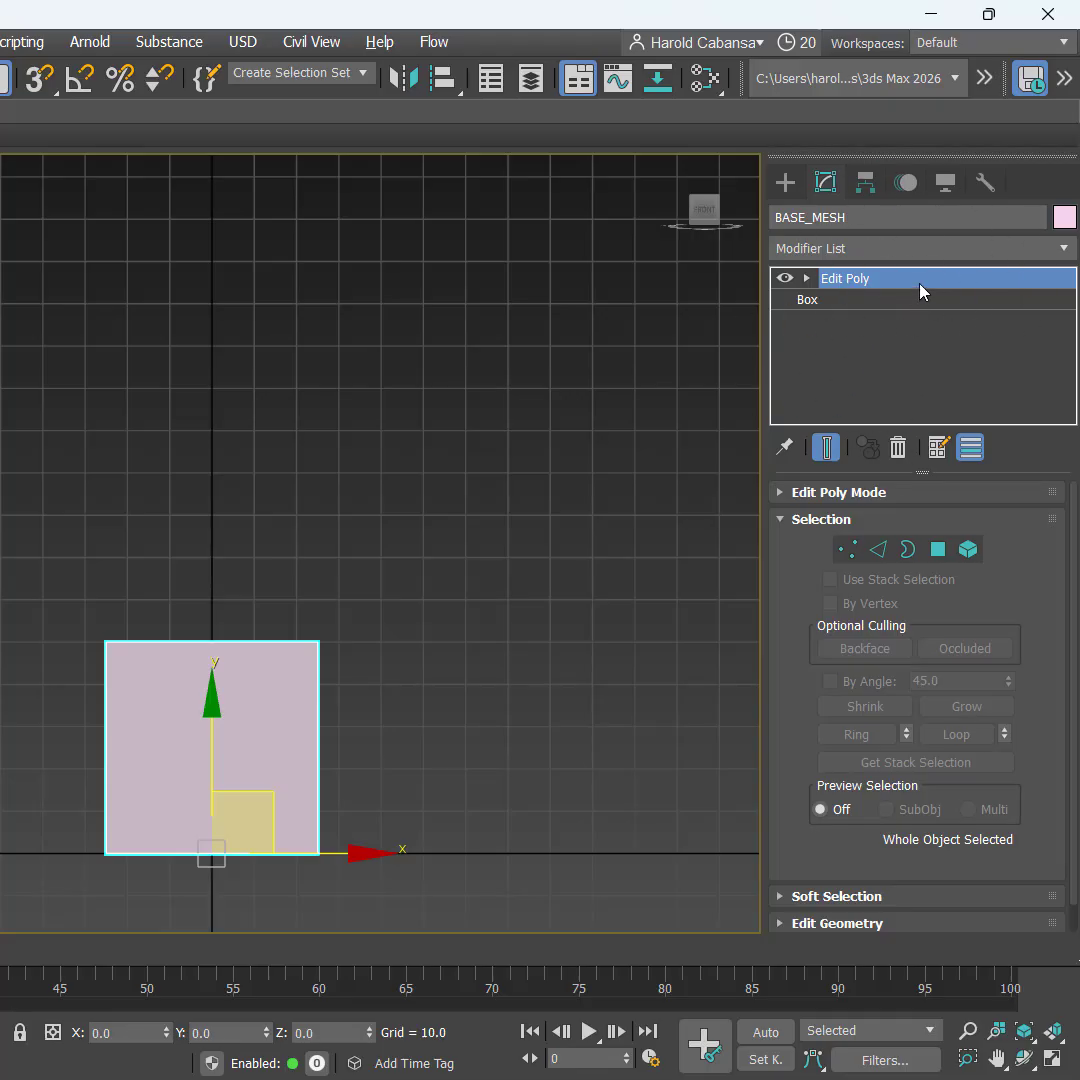
key(alt+w)
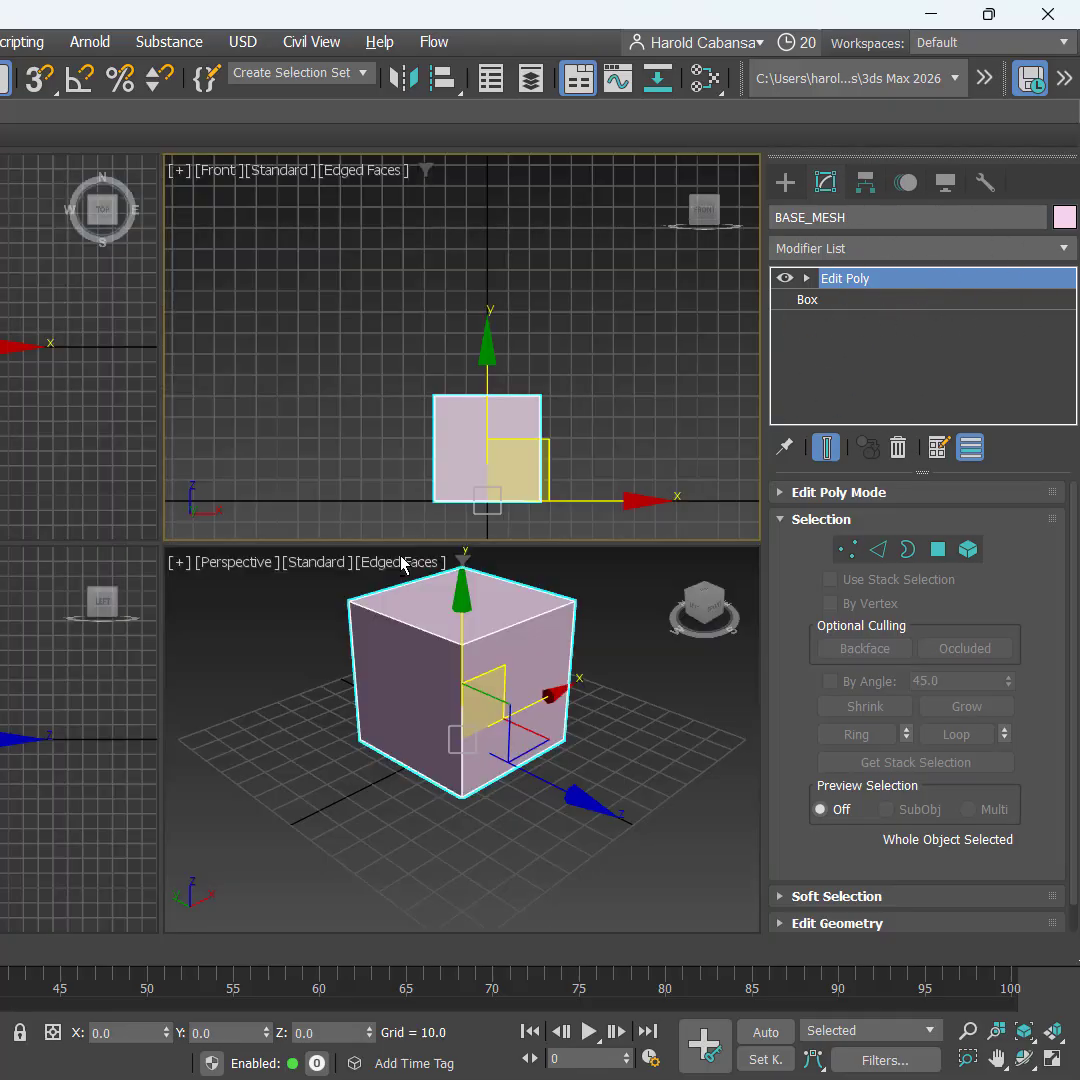
Step: Maximize the Perspective view, enter Polygon mode, and select the cube's top face
middle_click(232, 740)
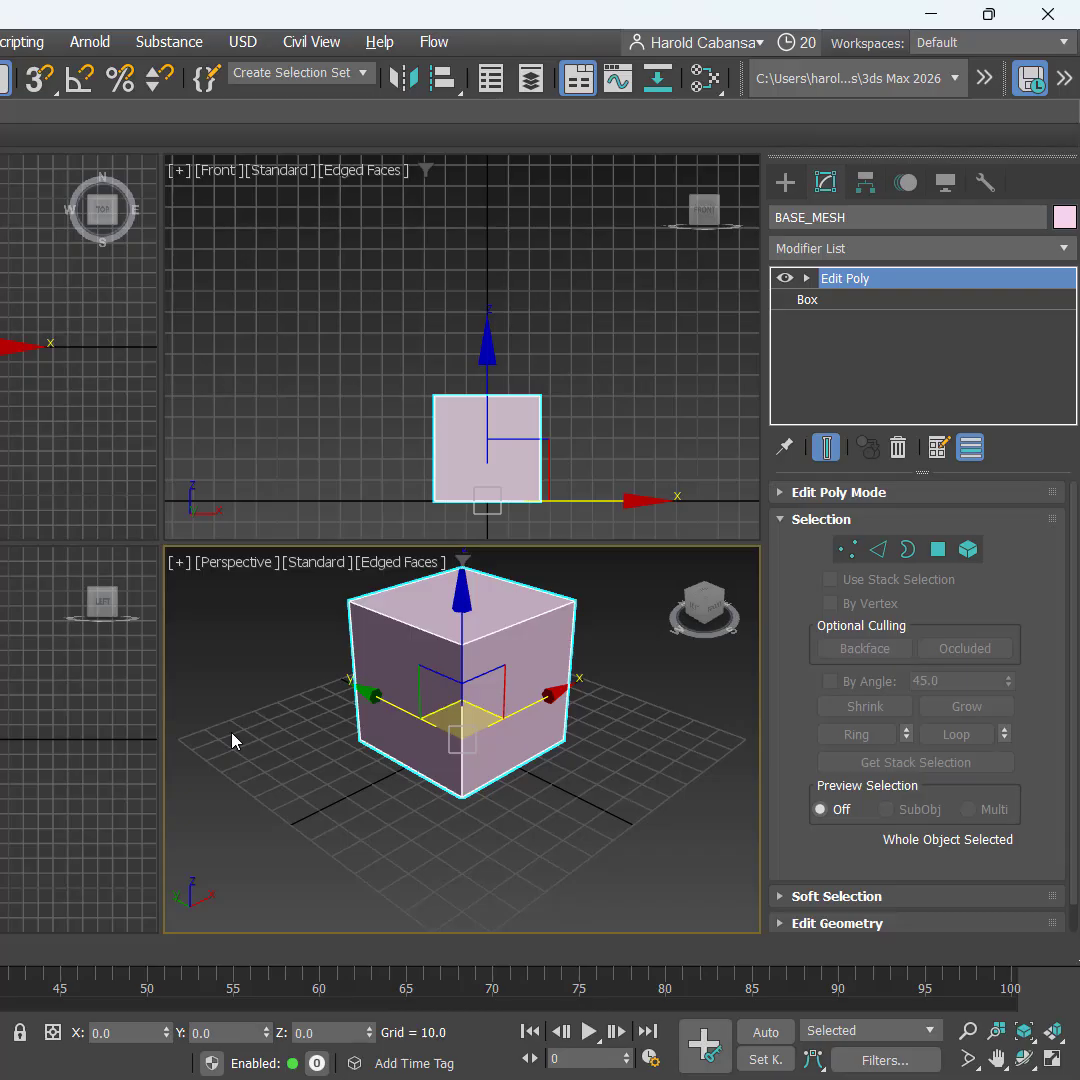
right_click(232, 740)
key(alt+w)
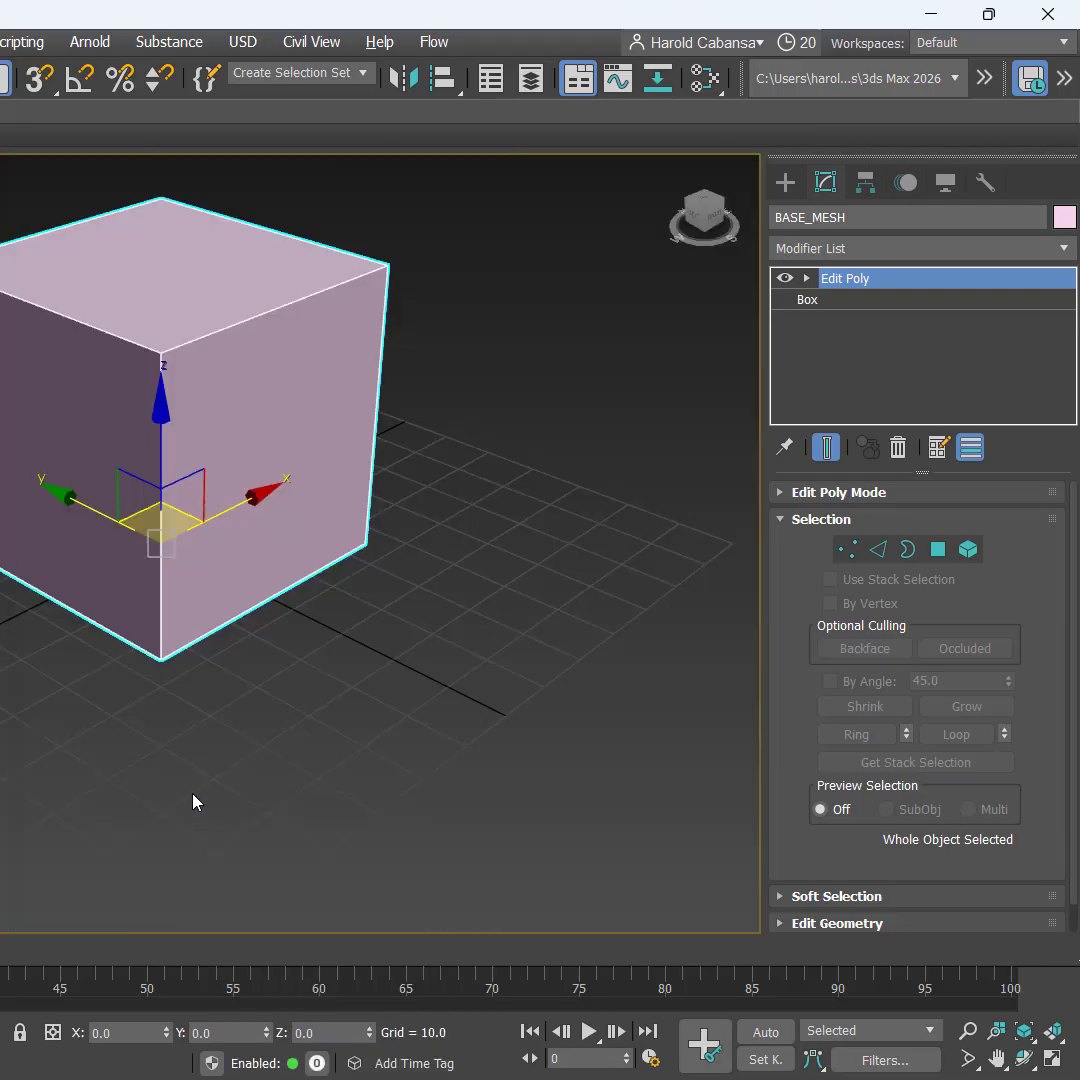
middle_drag(516, 658, 495, 780)
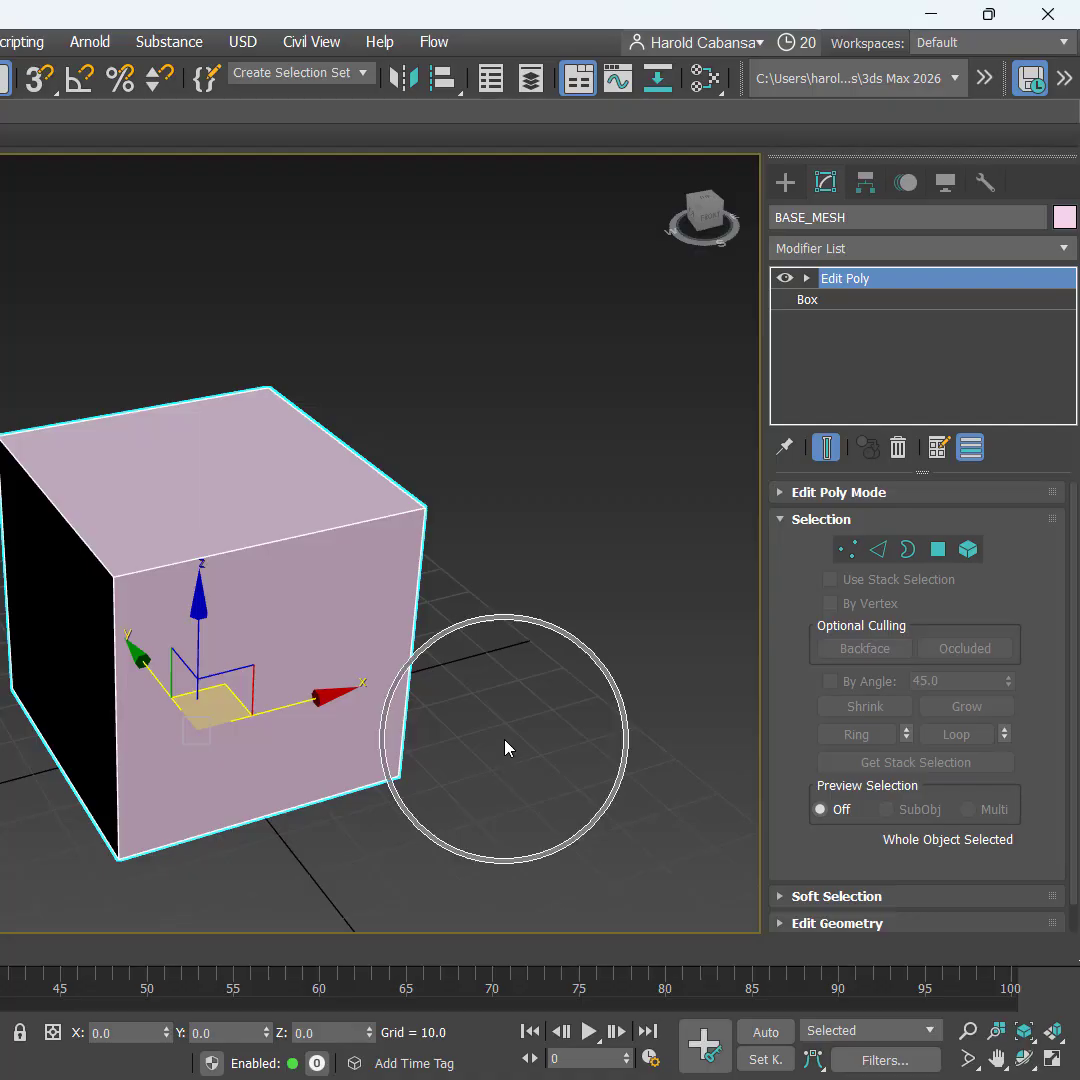
click(939, 560)
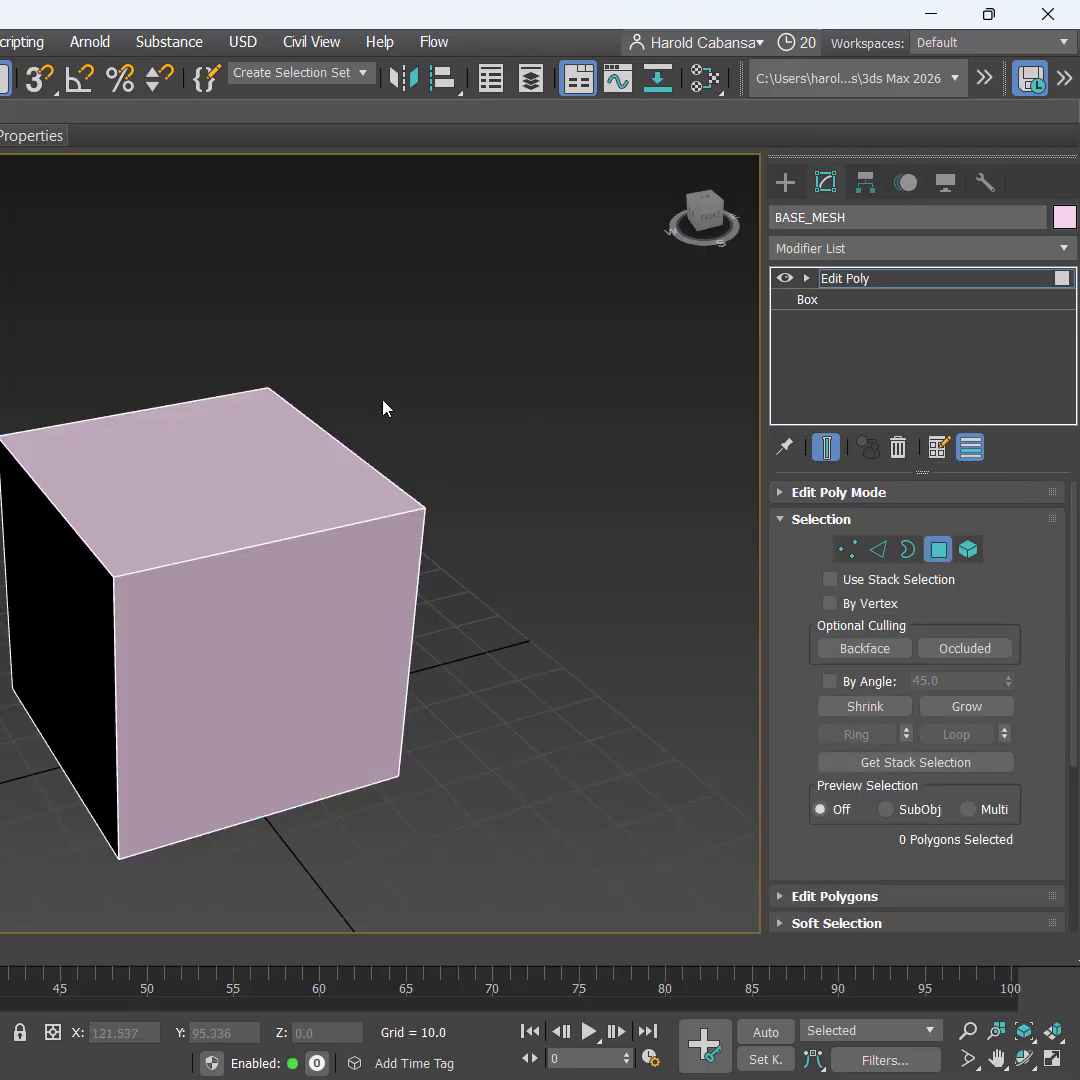
click(250, 457)
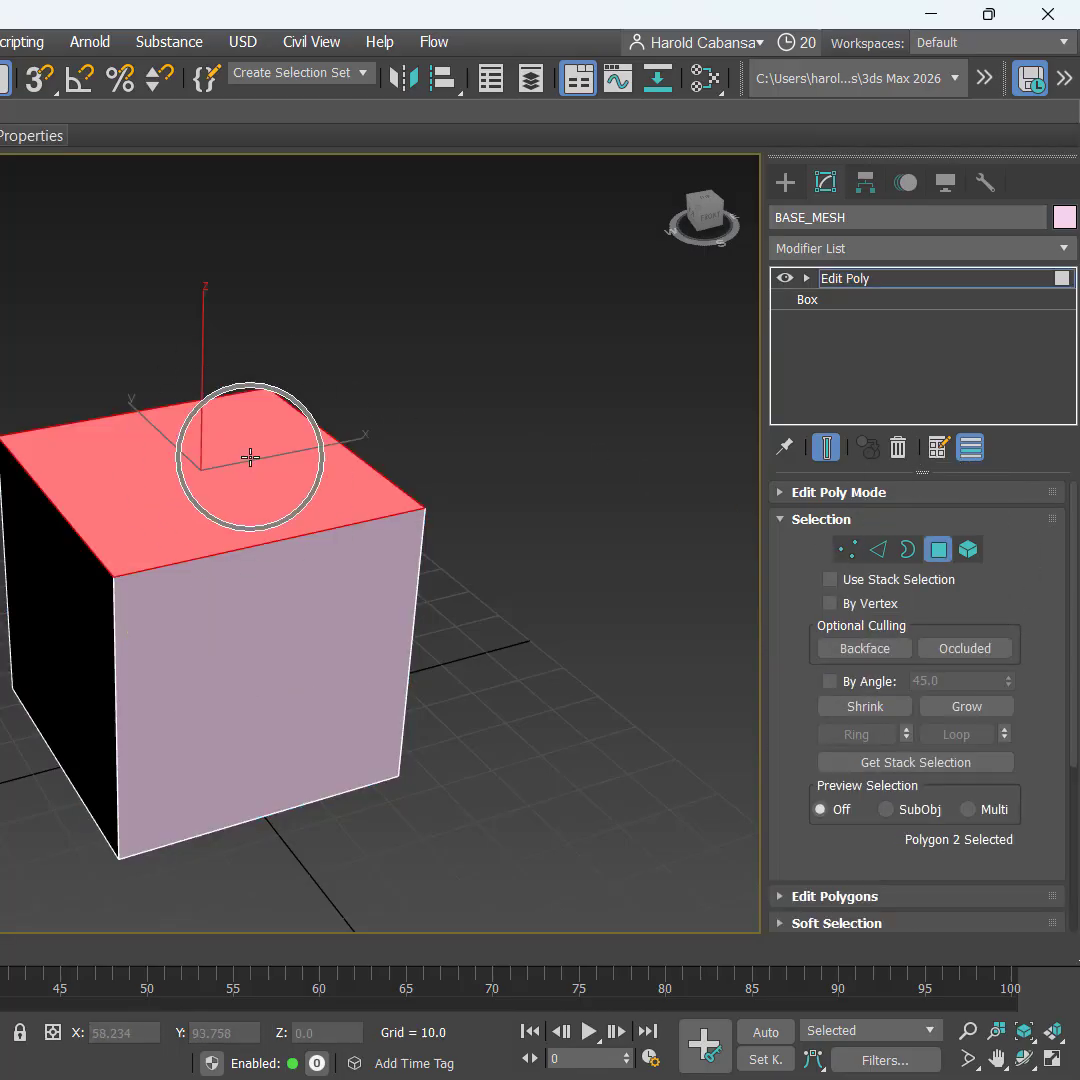
mouse_move(548, 662)
alt+middle_down()
mouse_move(562, 629)
mouse_move(558, 668)
alt+middle_up()
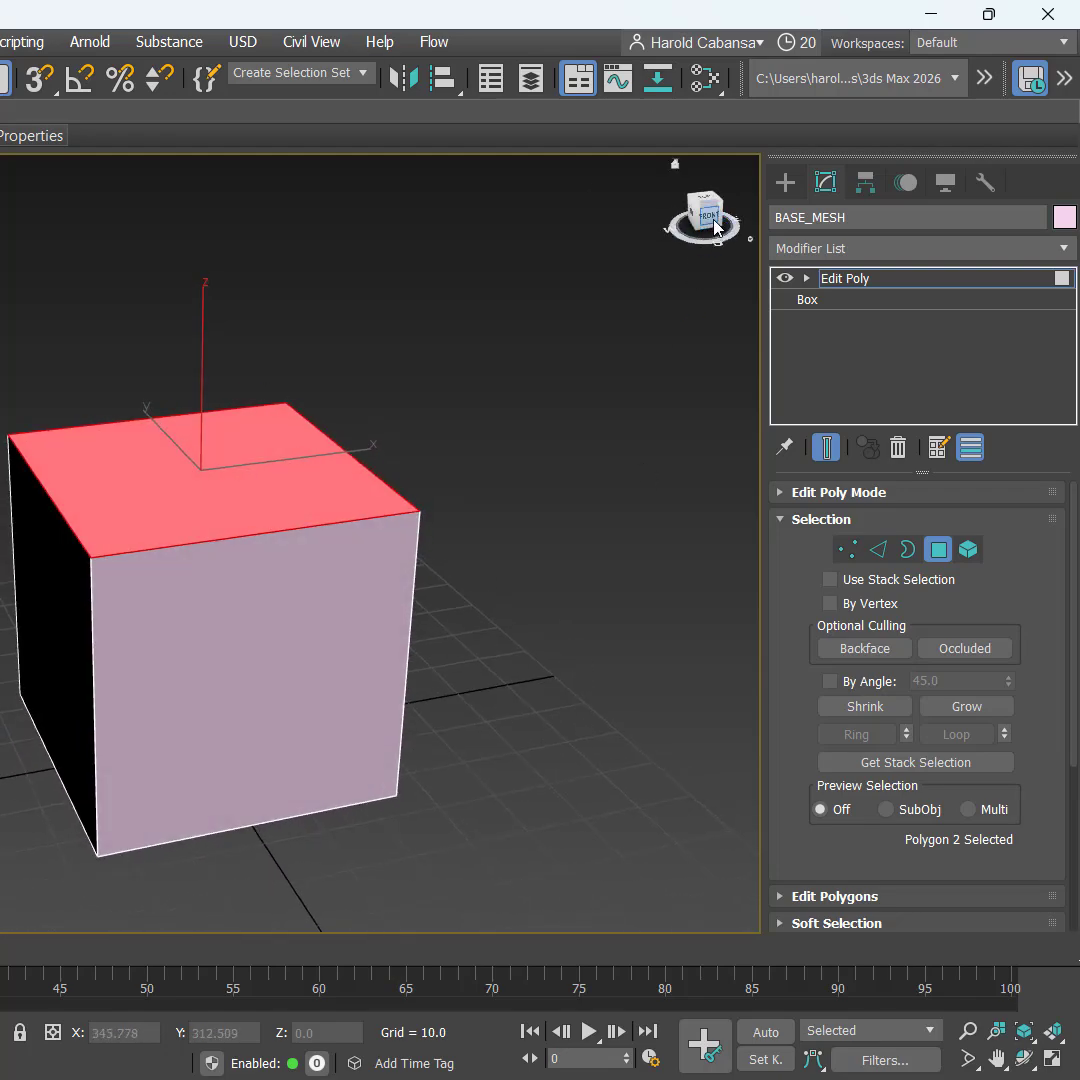
alt+middle_drag(658, 595, 634, 590)
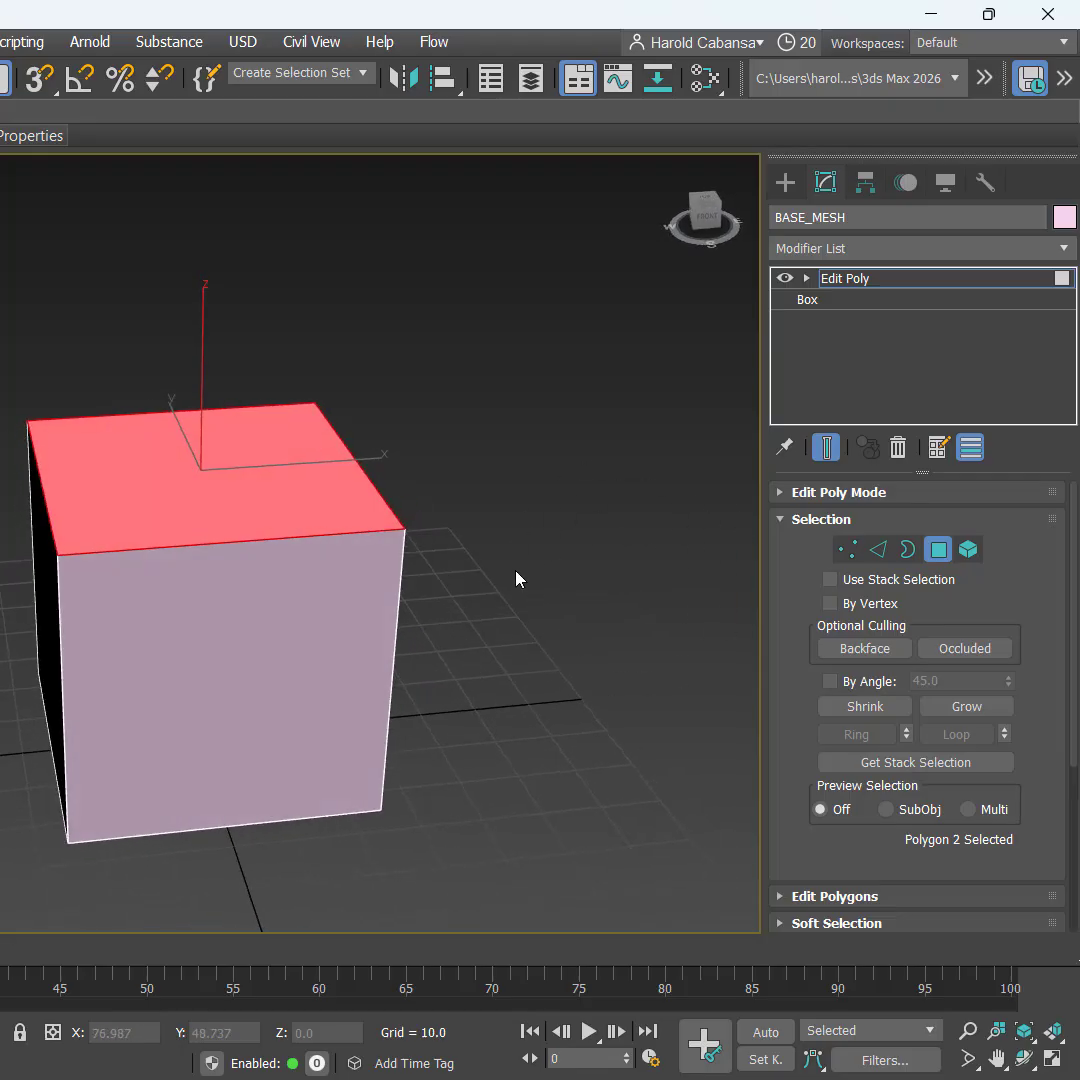
scroll(530, 575, down, 5)
middle_drag(547, 571, 332, 670)
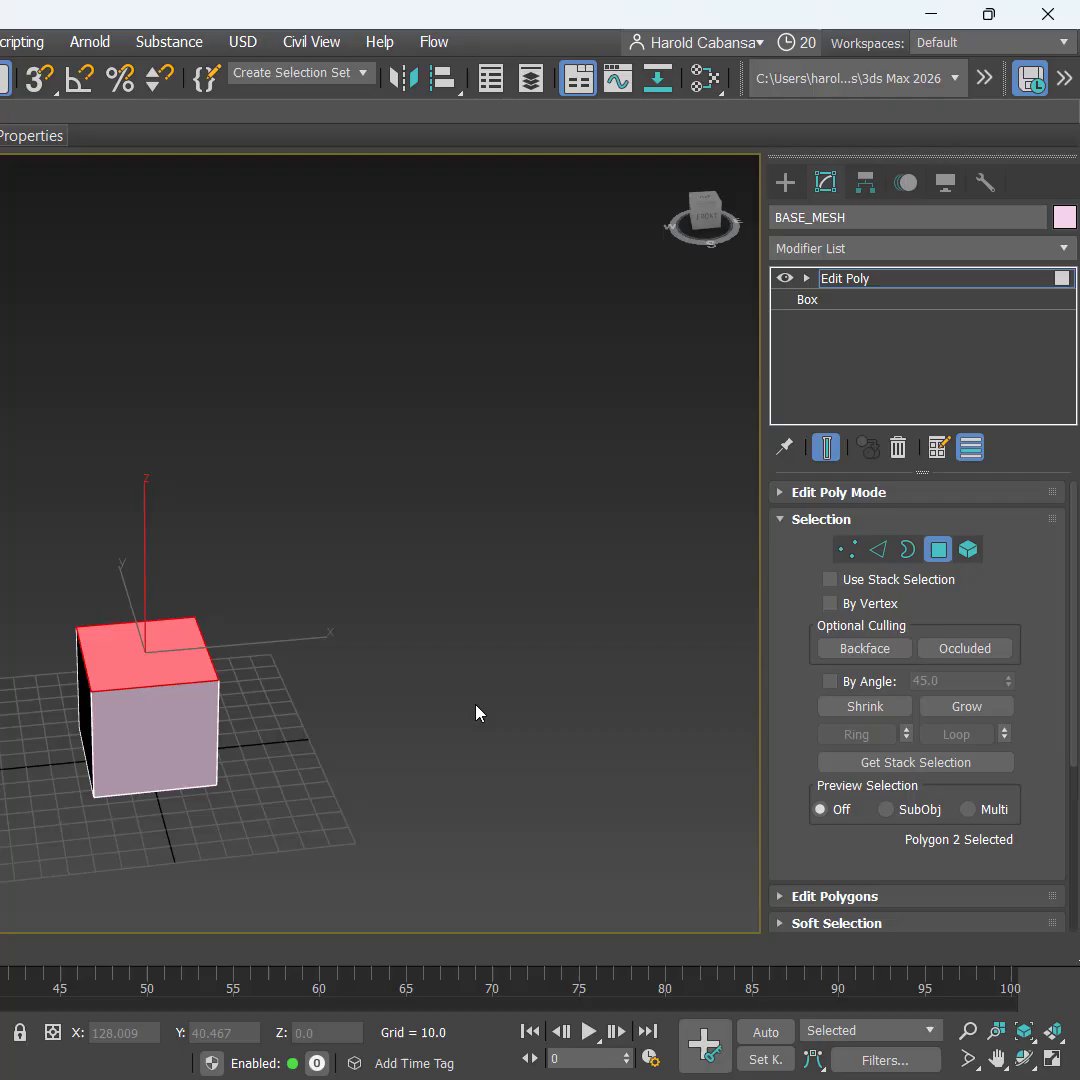
Step: Start an Extrude on the top face with a height of 50
right_click(212, 487)
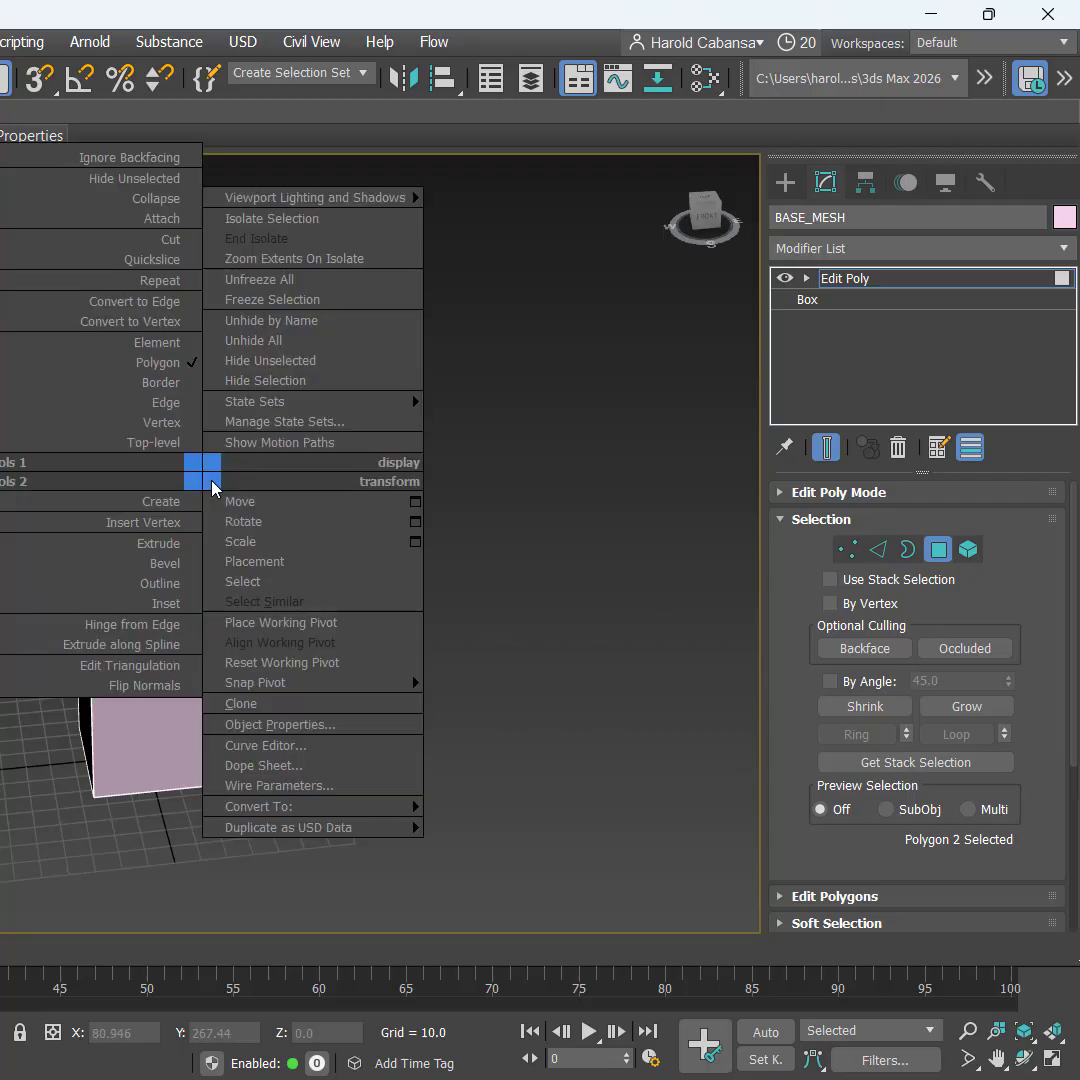
click(0, 545)
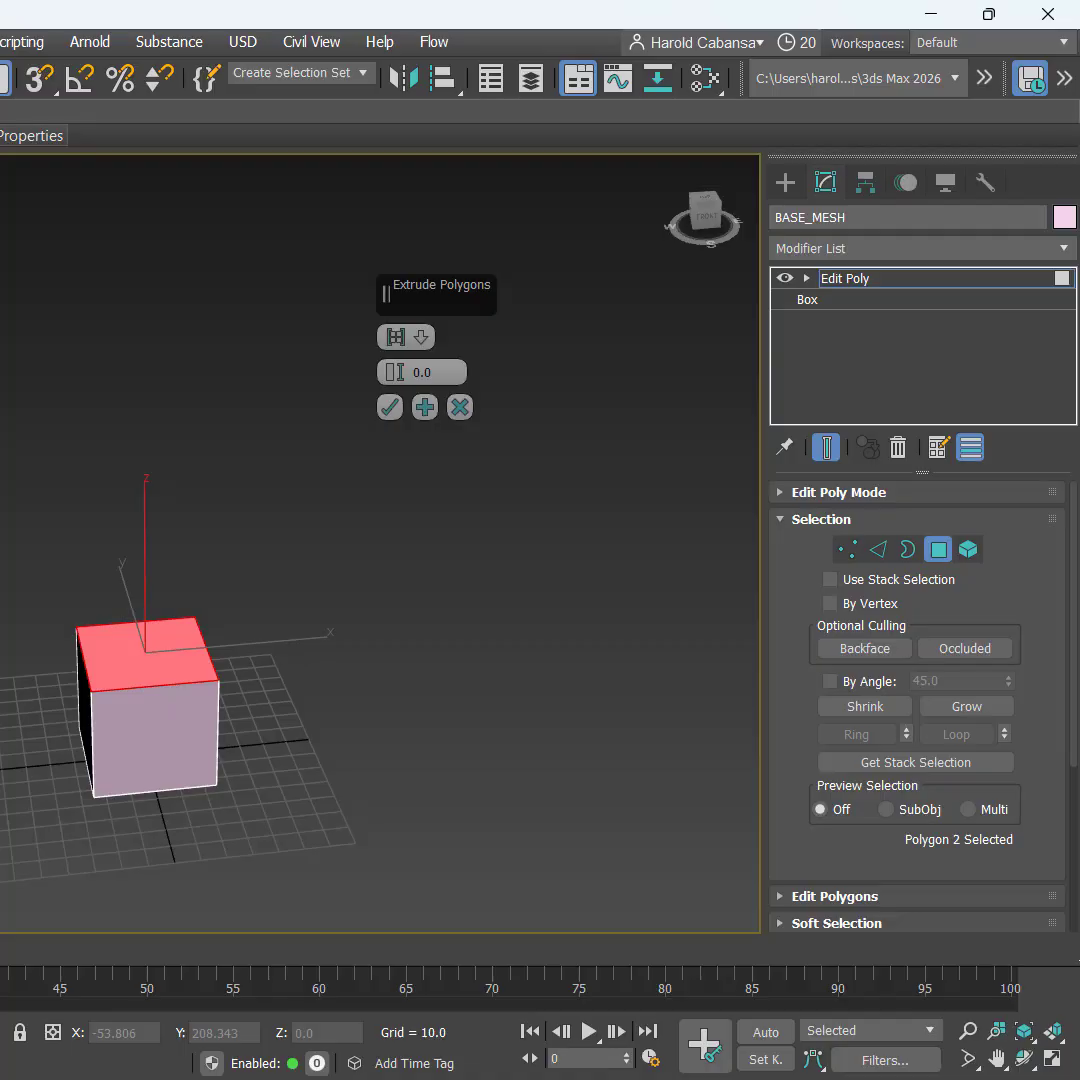
key(ctrl)
key(ctrl)
key(ctrl)
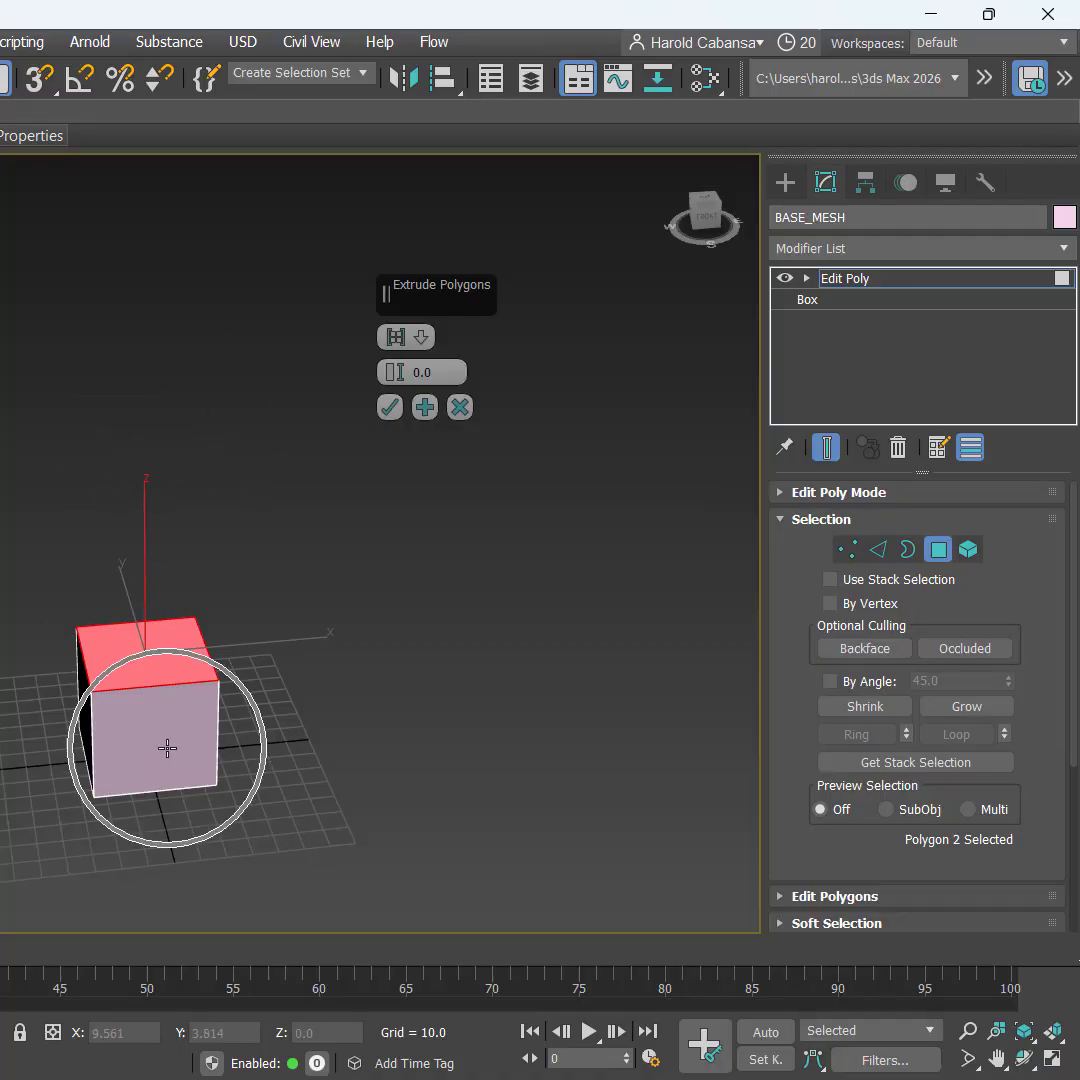
key(ctrl)
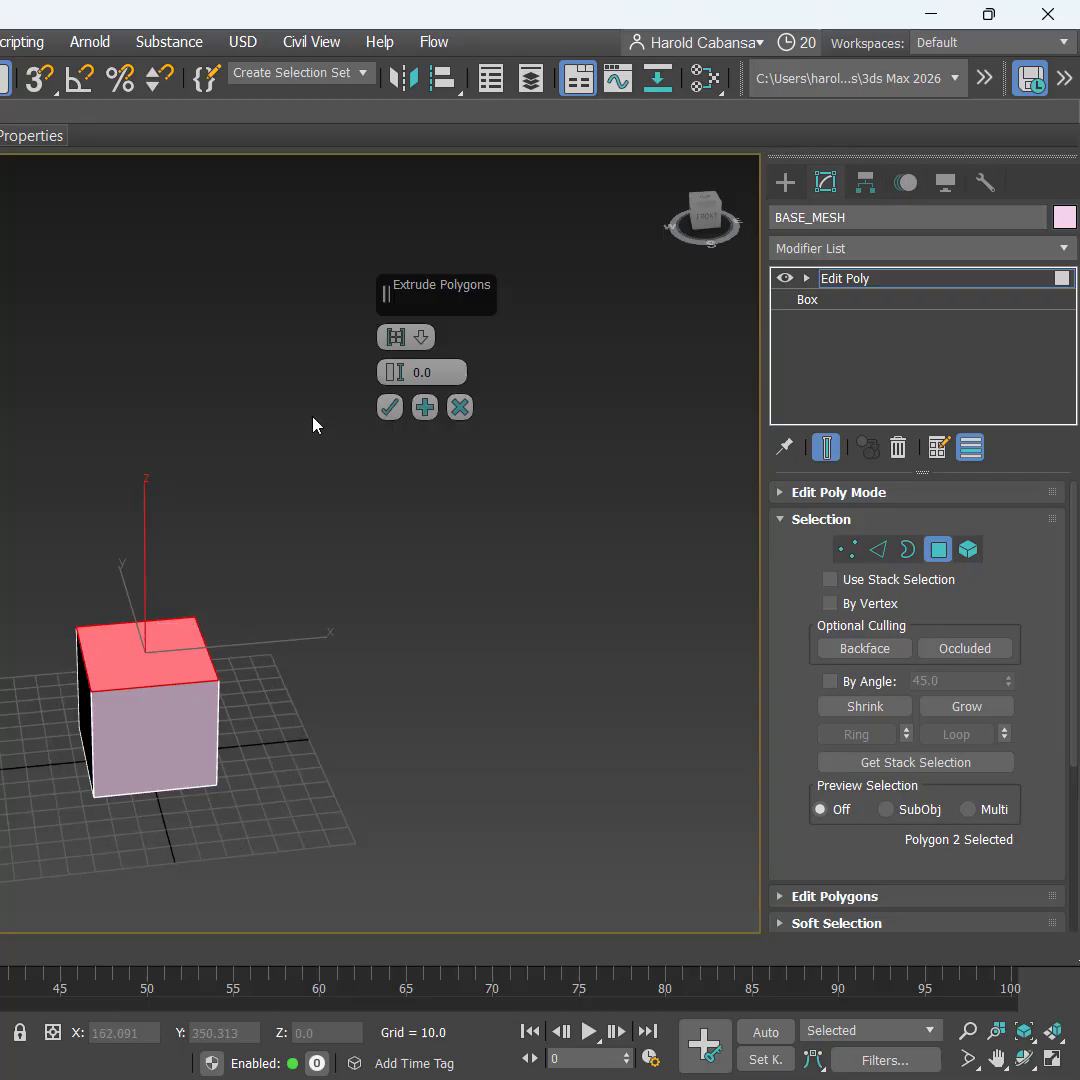
double_click(422, 372)
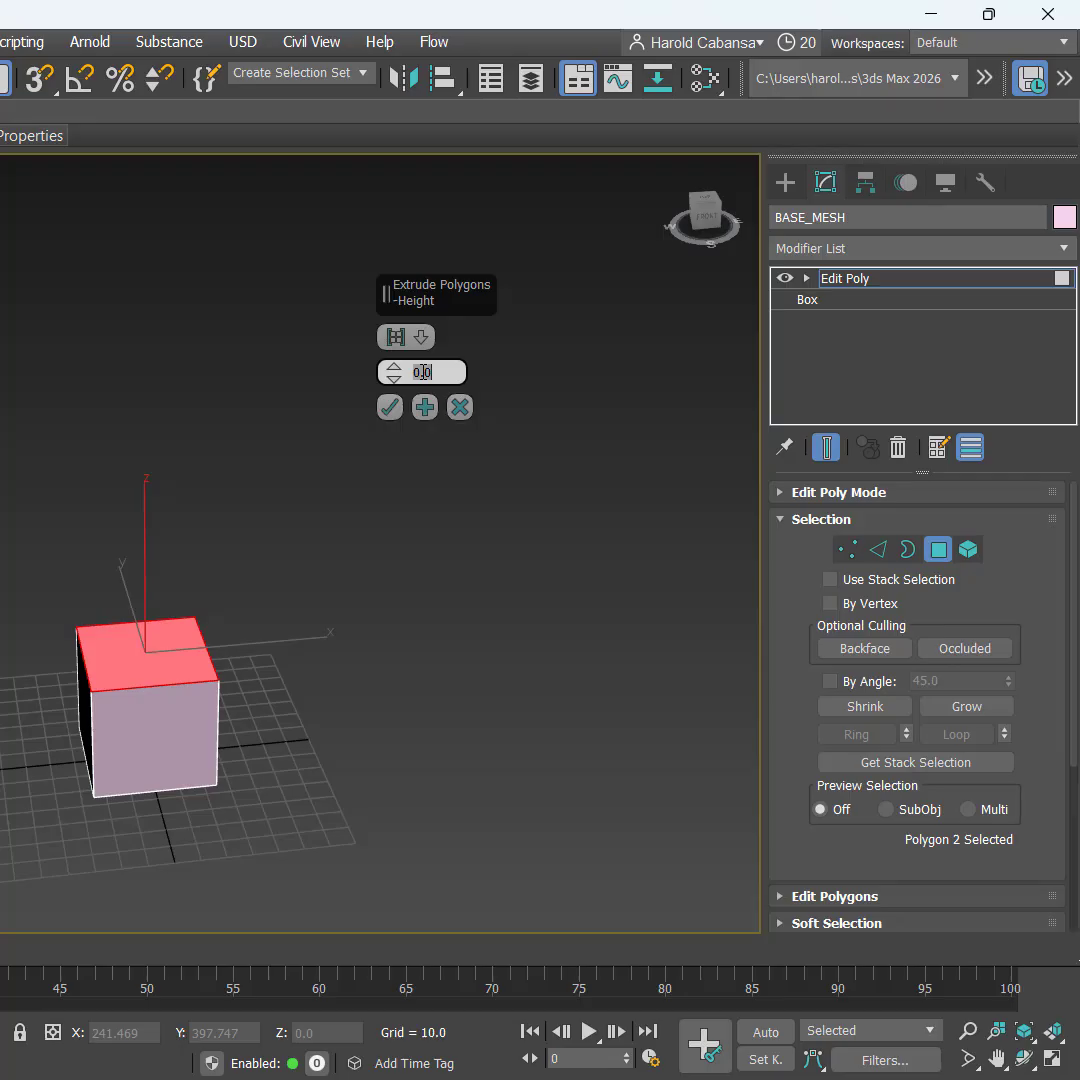
text(50)
key(Return)
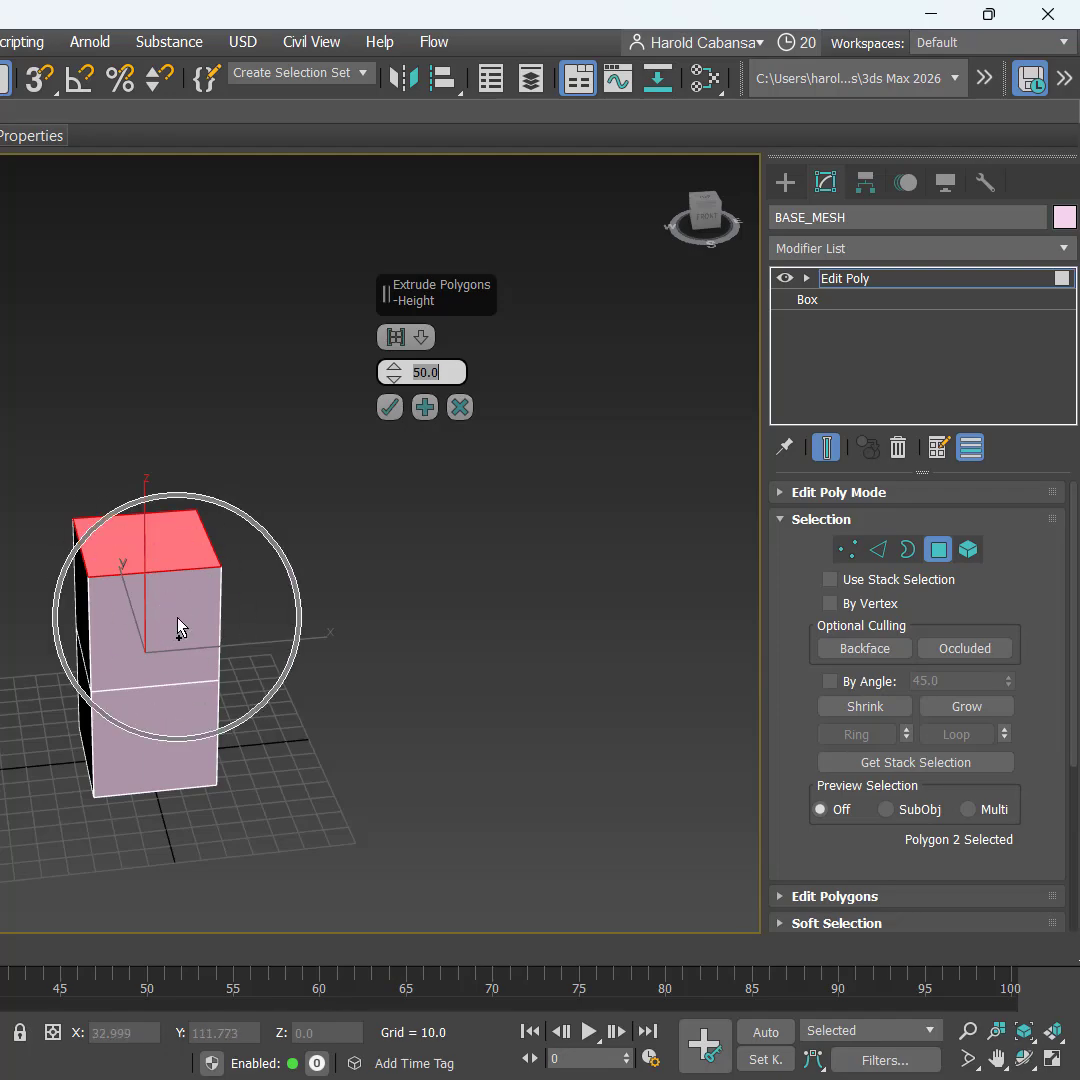
Step: Extrude the top face repeatedly by 50 units each, then confirm the extrusion
click(425, 407)
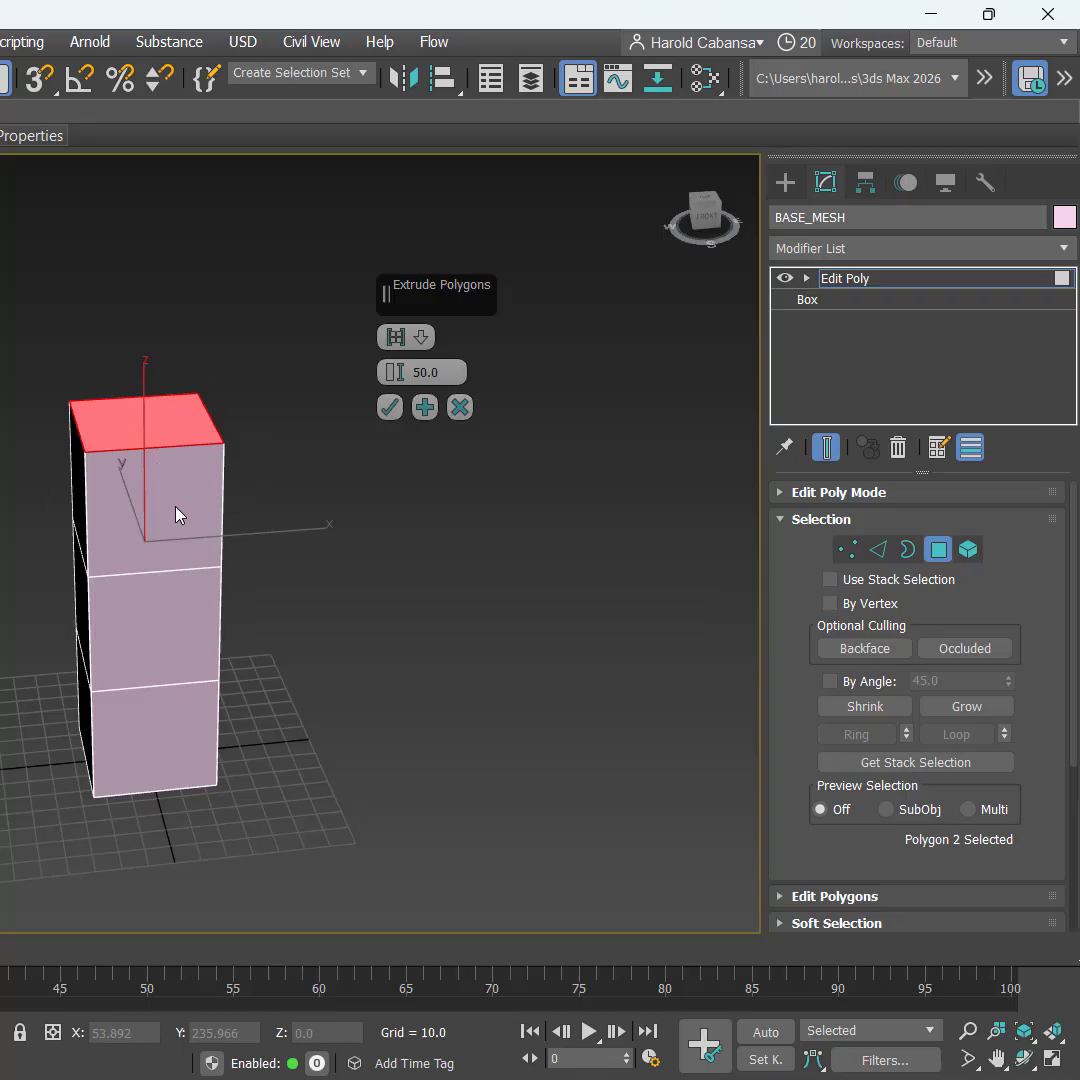
click(426, 408)
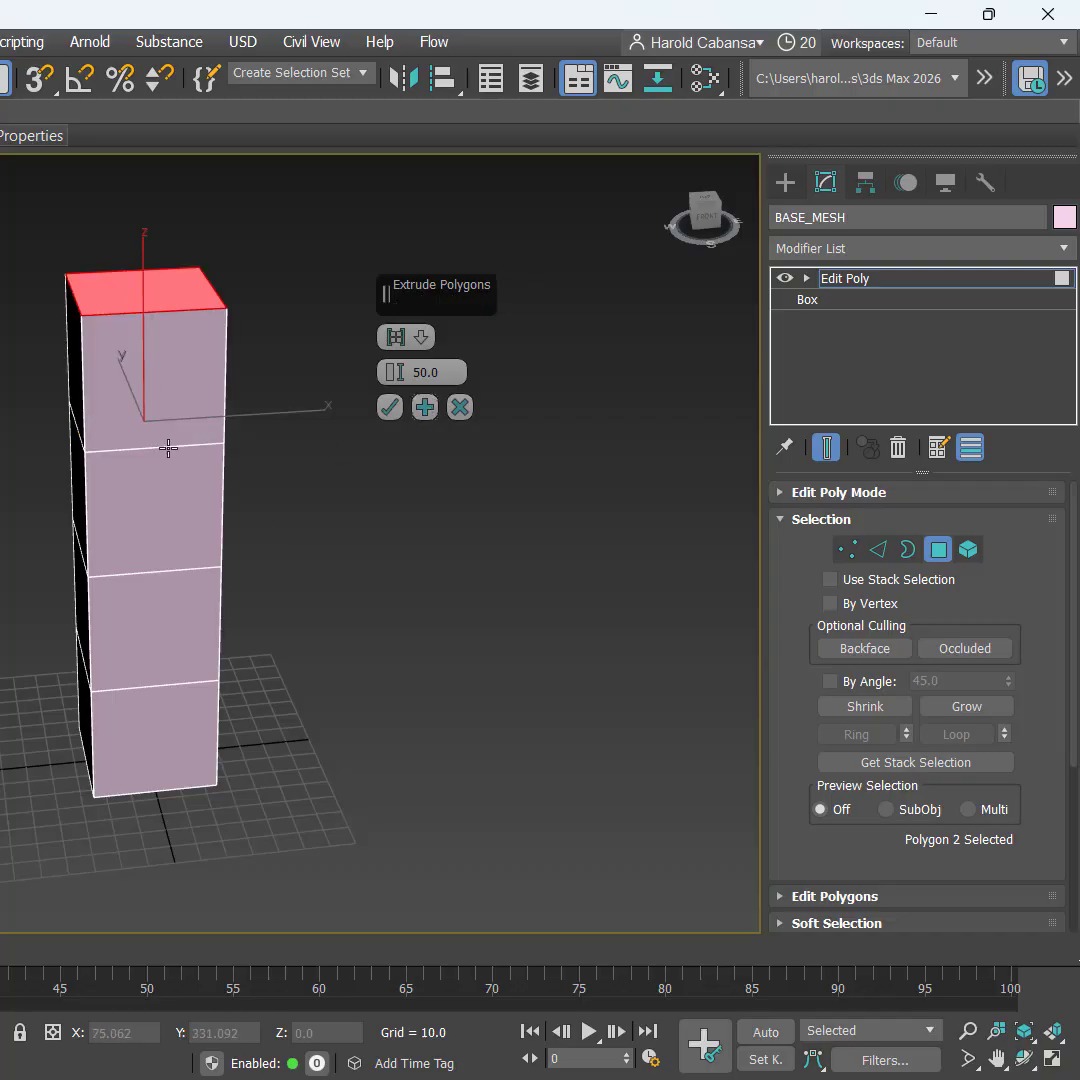
middle_drag(297, 517, 284, 622)
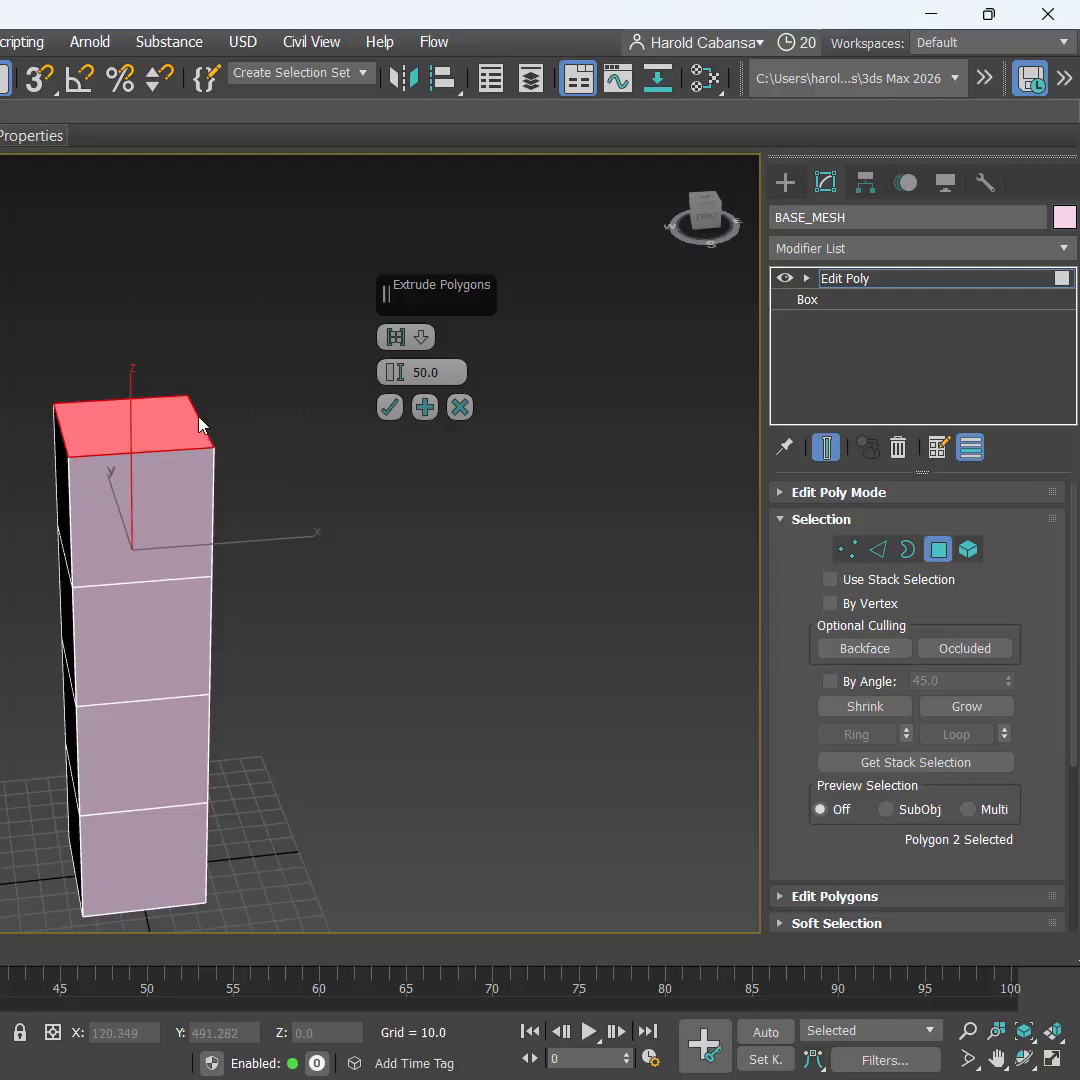
click(425, 408)
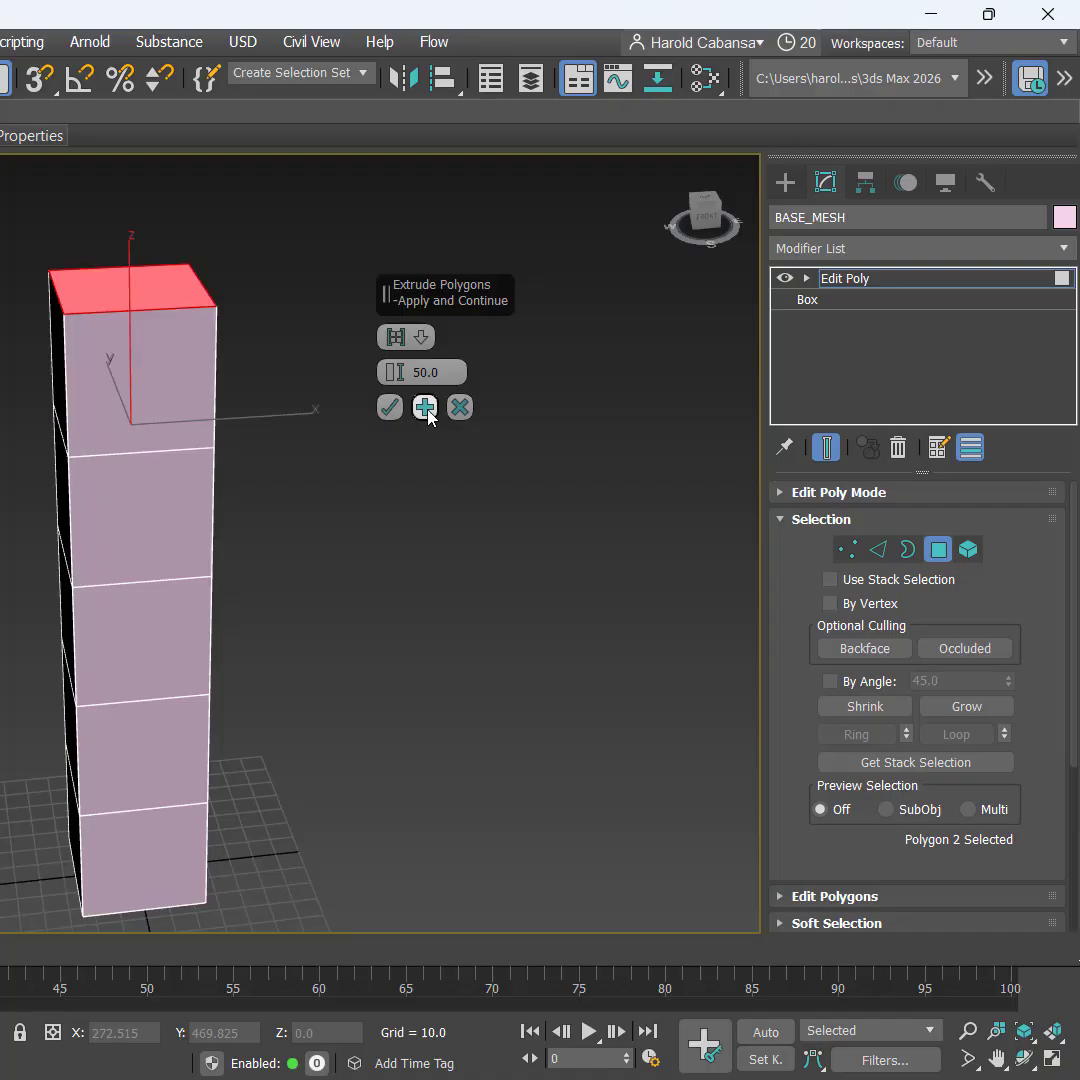
click(428, 411)
middle_drag(278, 449, 234, 641)
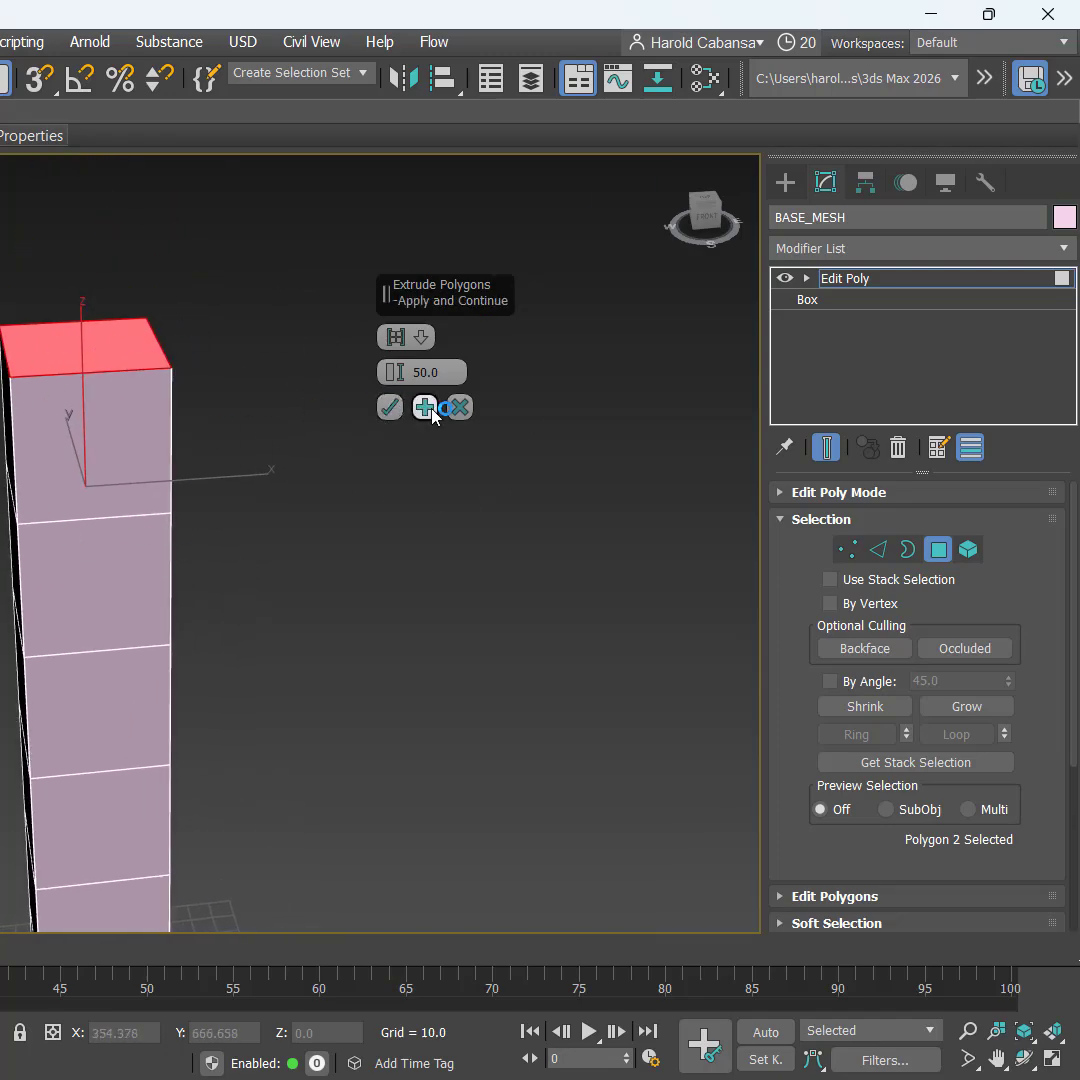
key(ctrl)
click(425, 407)
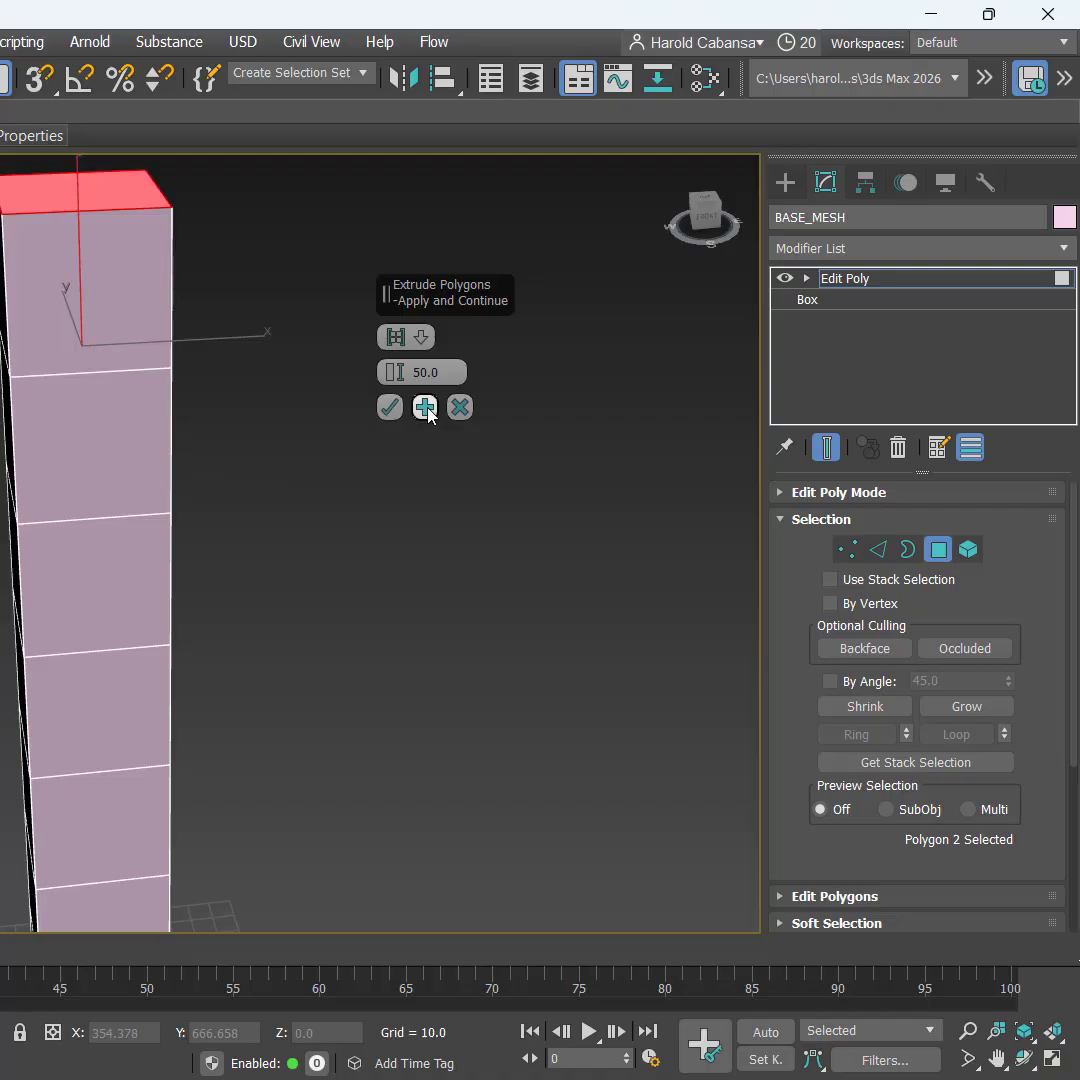
click(425, 407)
middle_drag(288, 391, 283, 506)
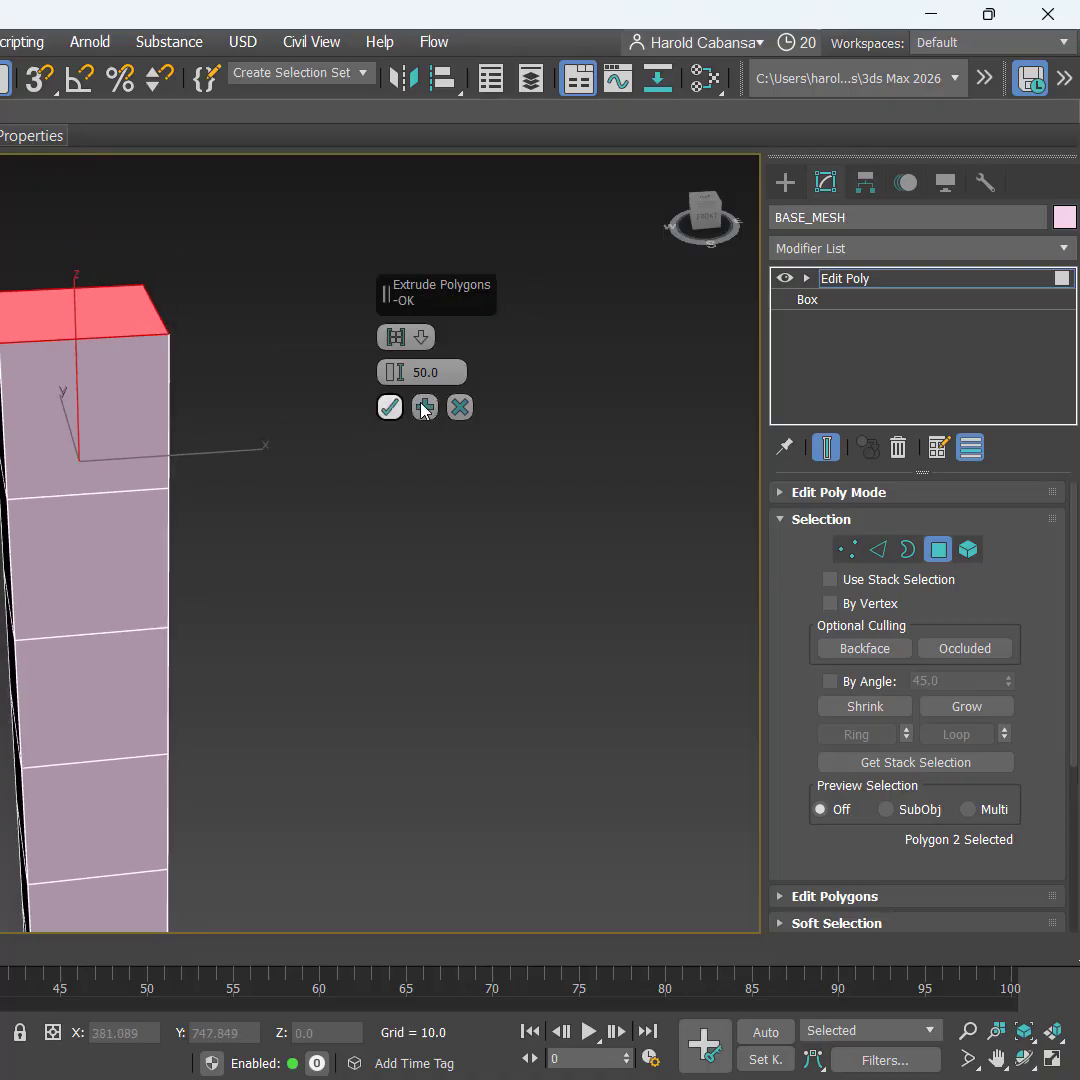
key(ctrl)
click(425, 407)
key(ctrl)
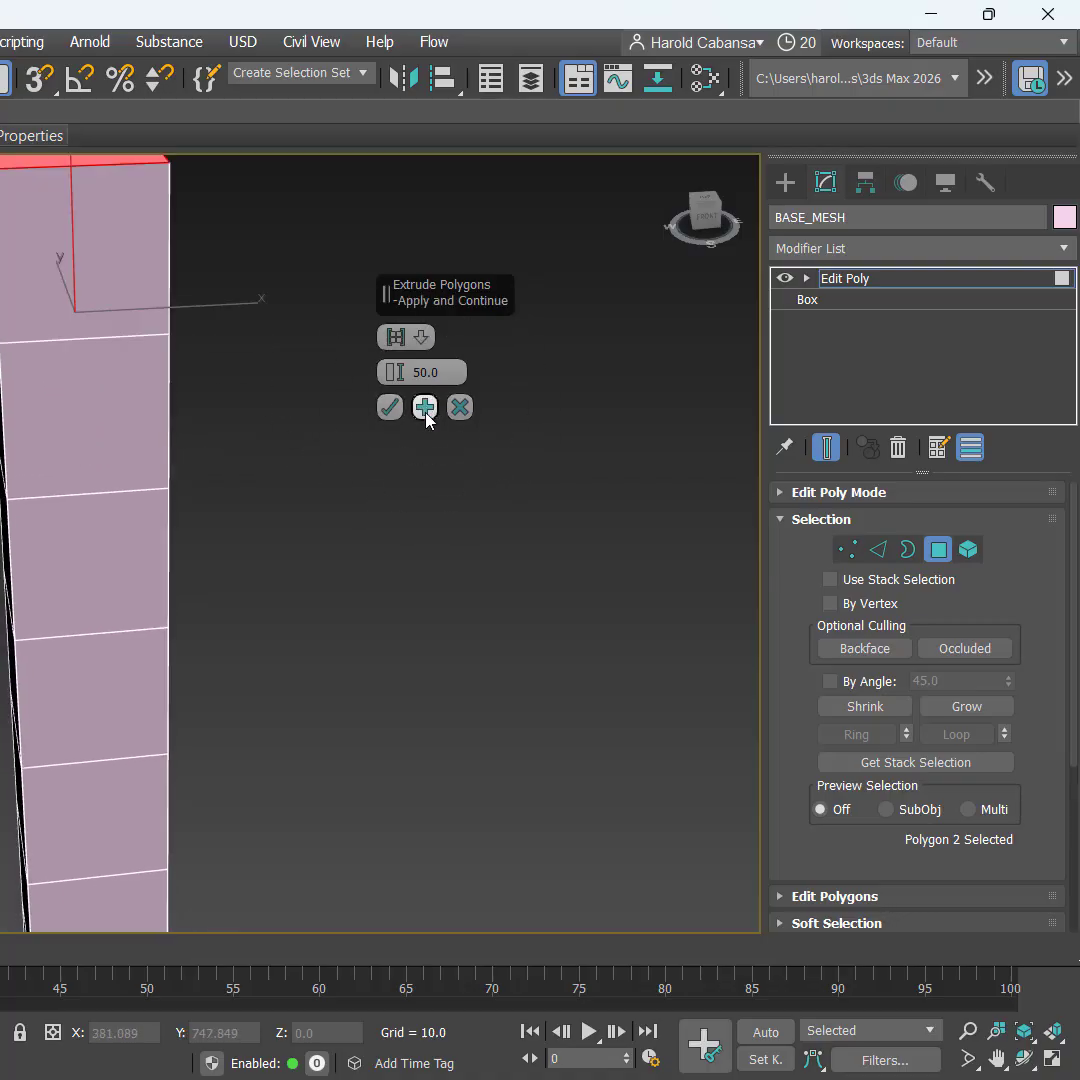
key(ctrl)
key(ctrl)
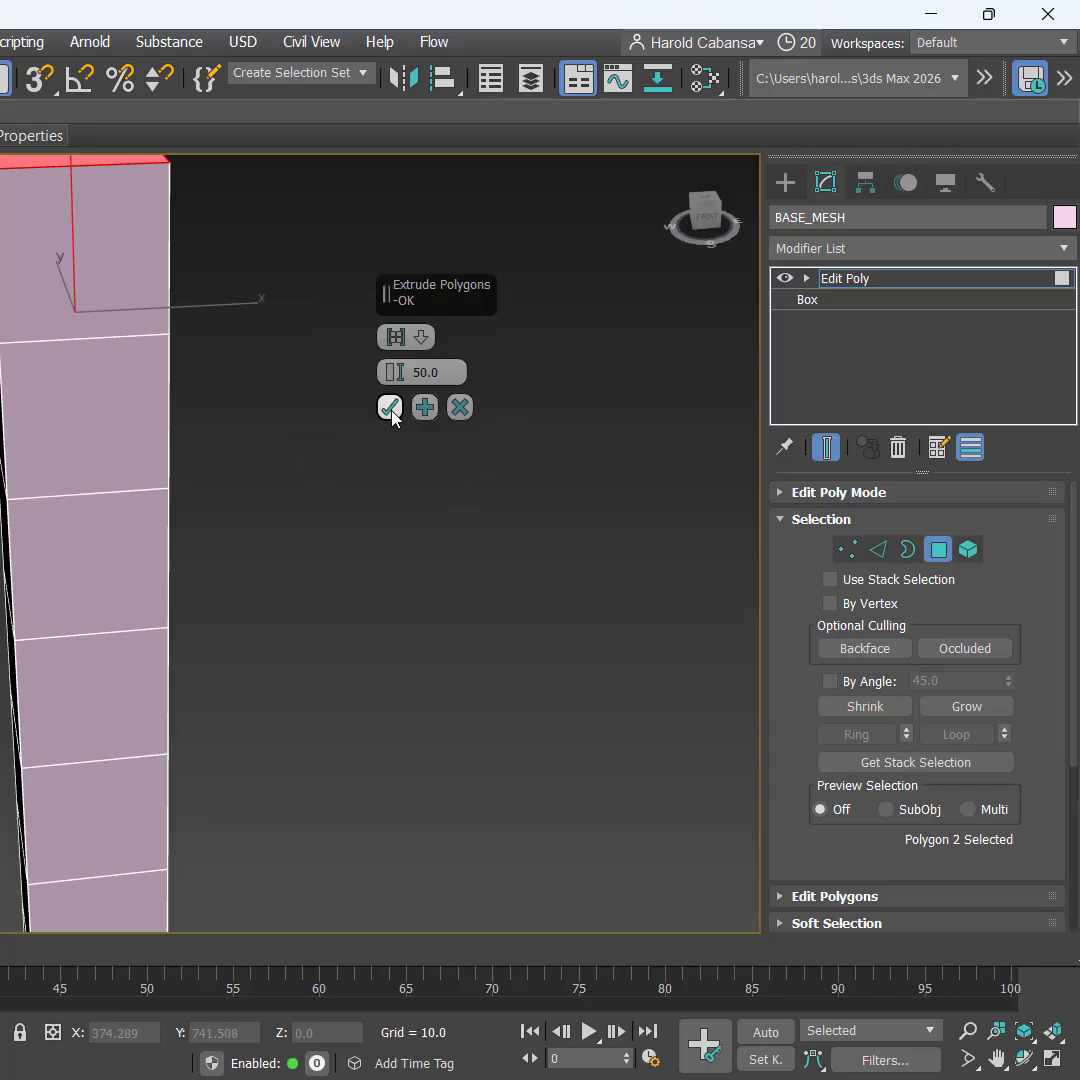
click(391, 410)
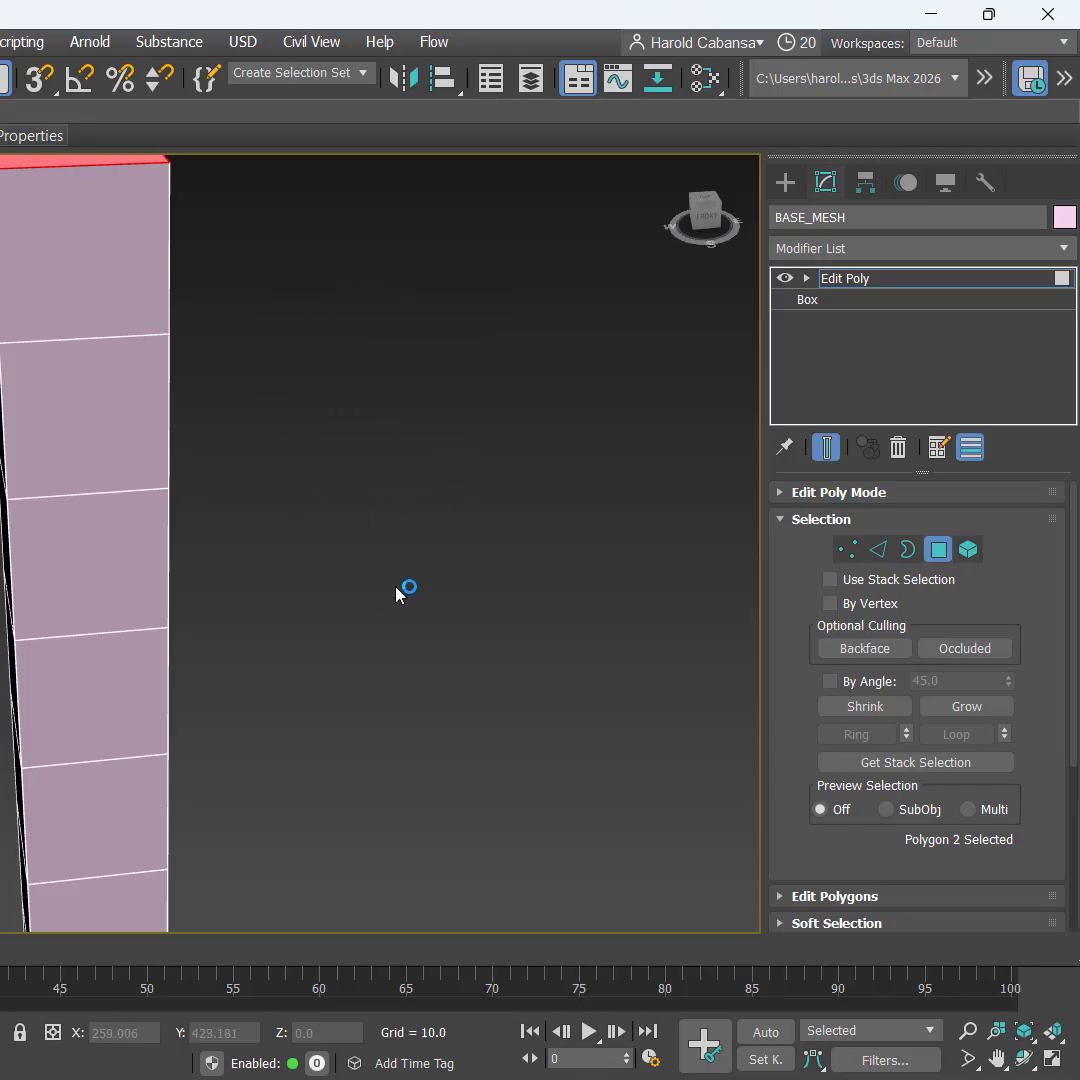
Step: Zoom out to show the whole eight-segment column and deselect its top face
alt+middle_drag(400, 579, 350, 543)
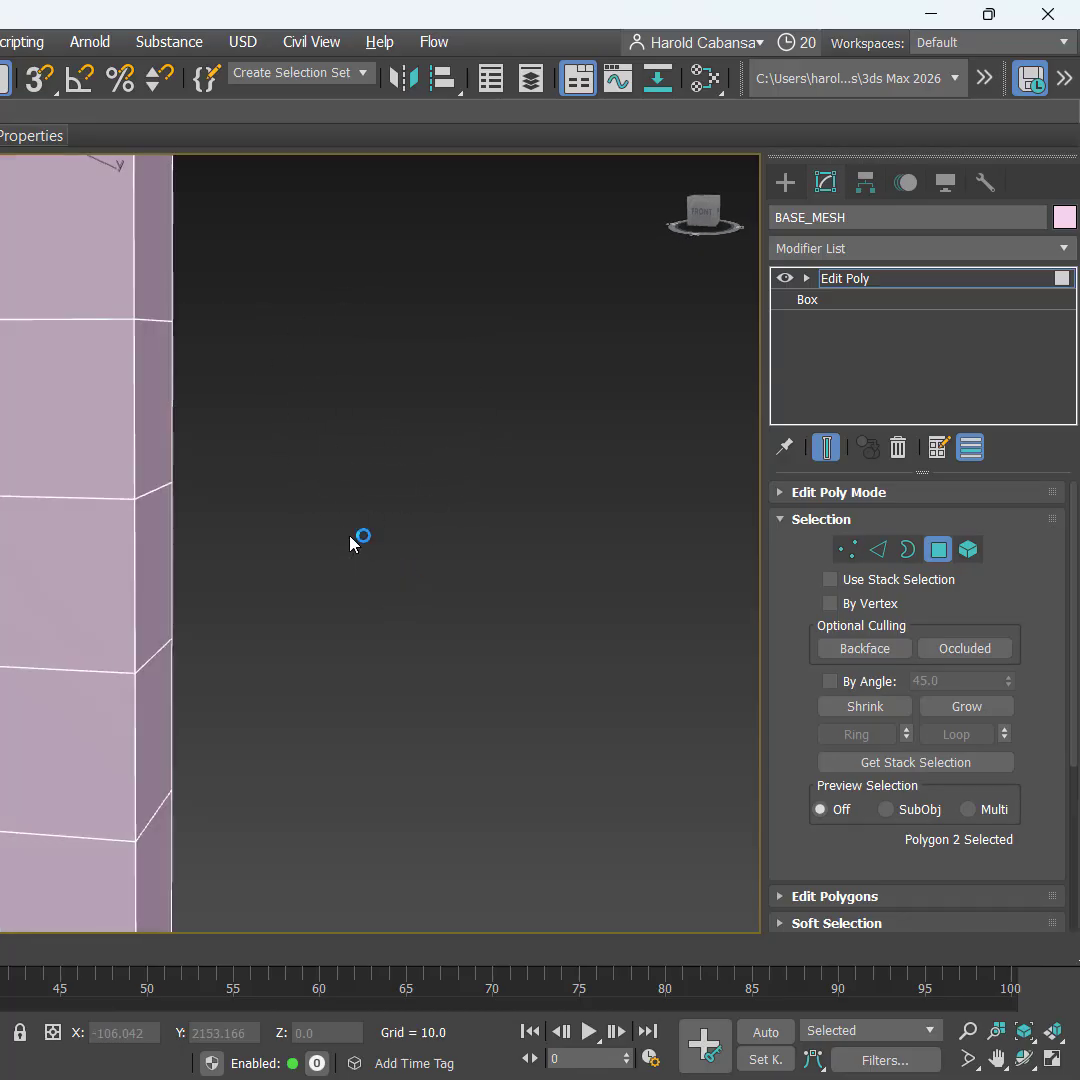
scroll(350, 543, down, 3)
scroll(342, 489, down, 3)
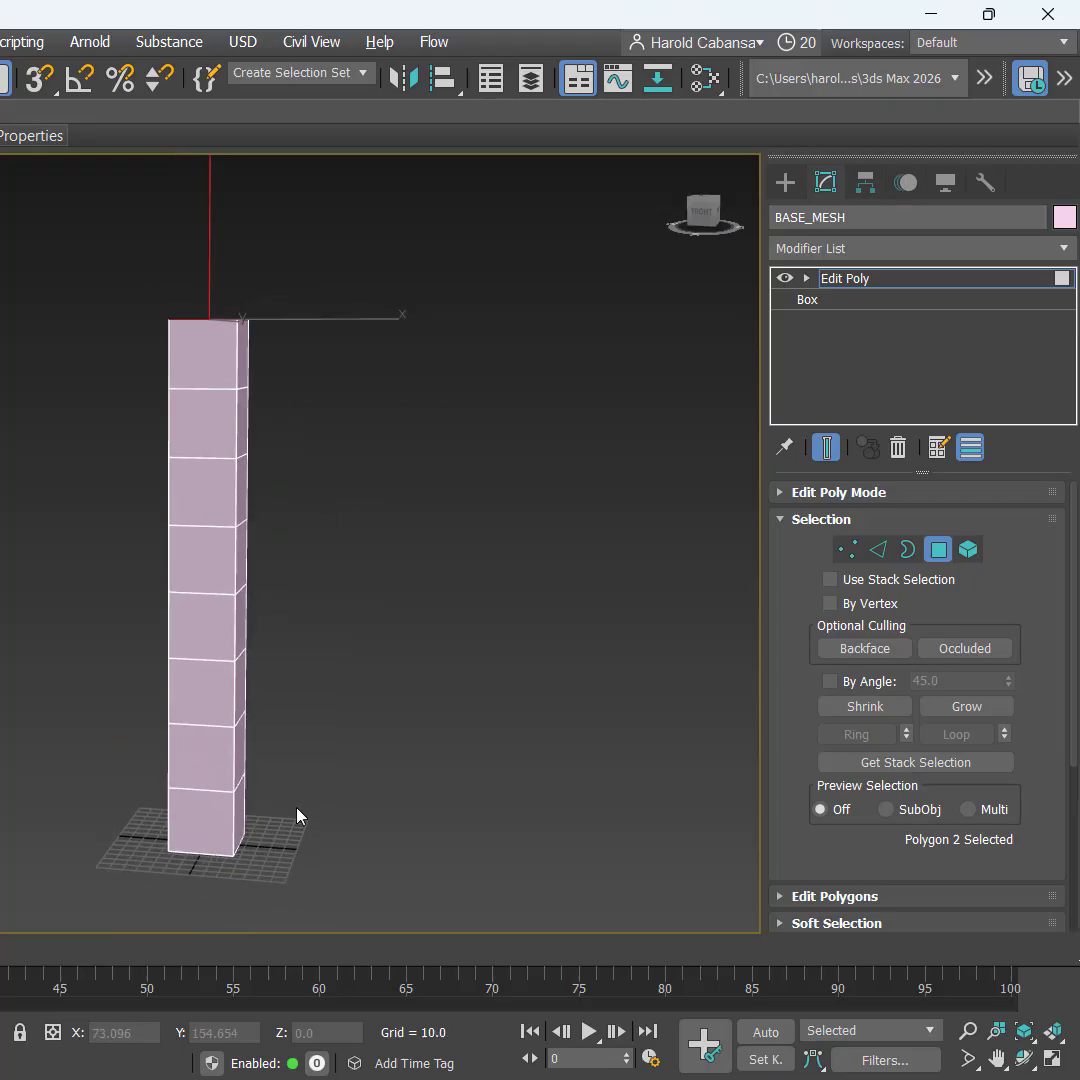
click(380, 495)
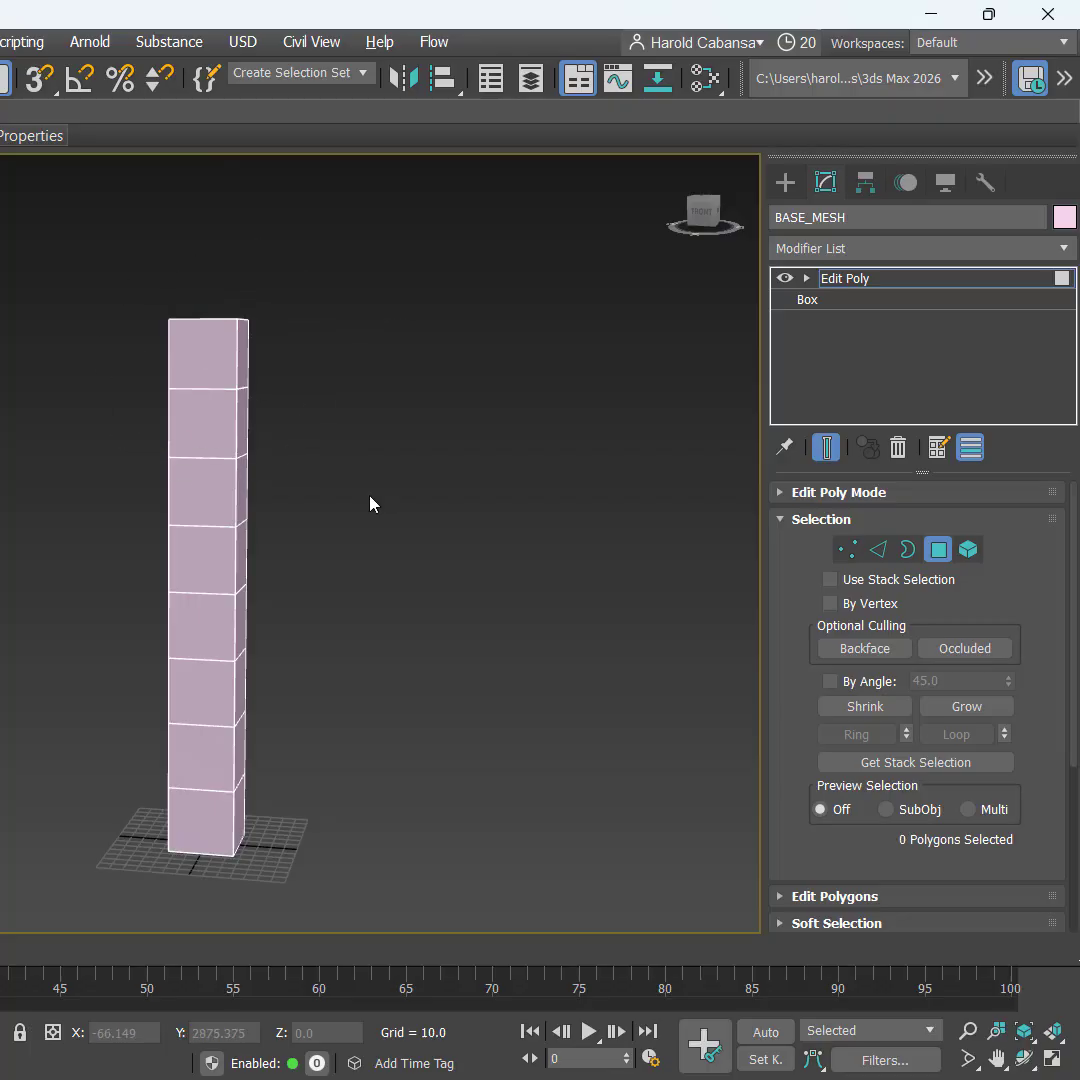
mouse_move(350, 547)
alt+middle_down()
mouse_move(396, 577)
mouse_move(366, 573)
mouse_move(374, 532)
mouse_move(361, 556)
alt+middle_up()
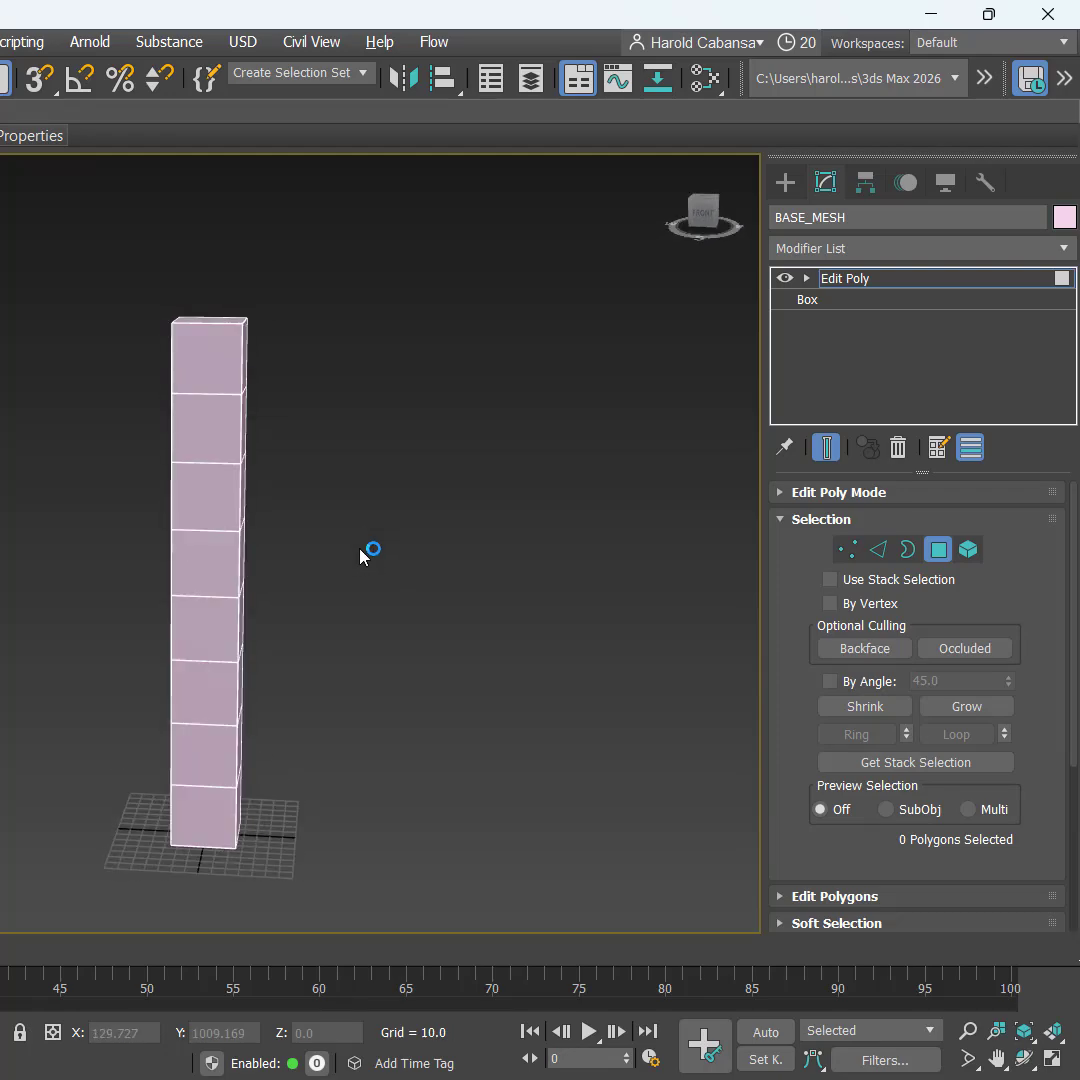
click(330, 590)
Step: In Vertex mode with the front view maximized, select the vertices at the column's base
click(847, 550)
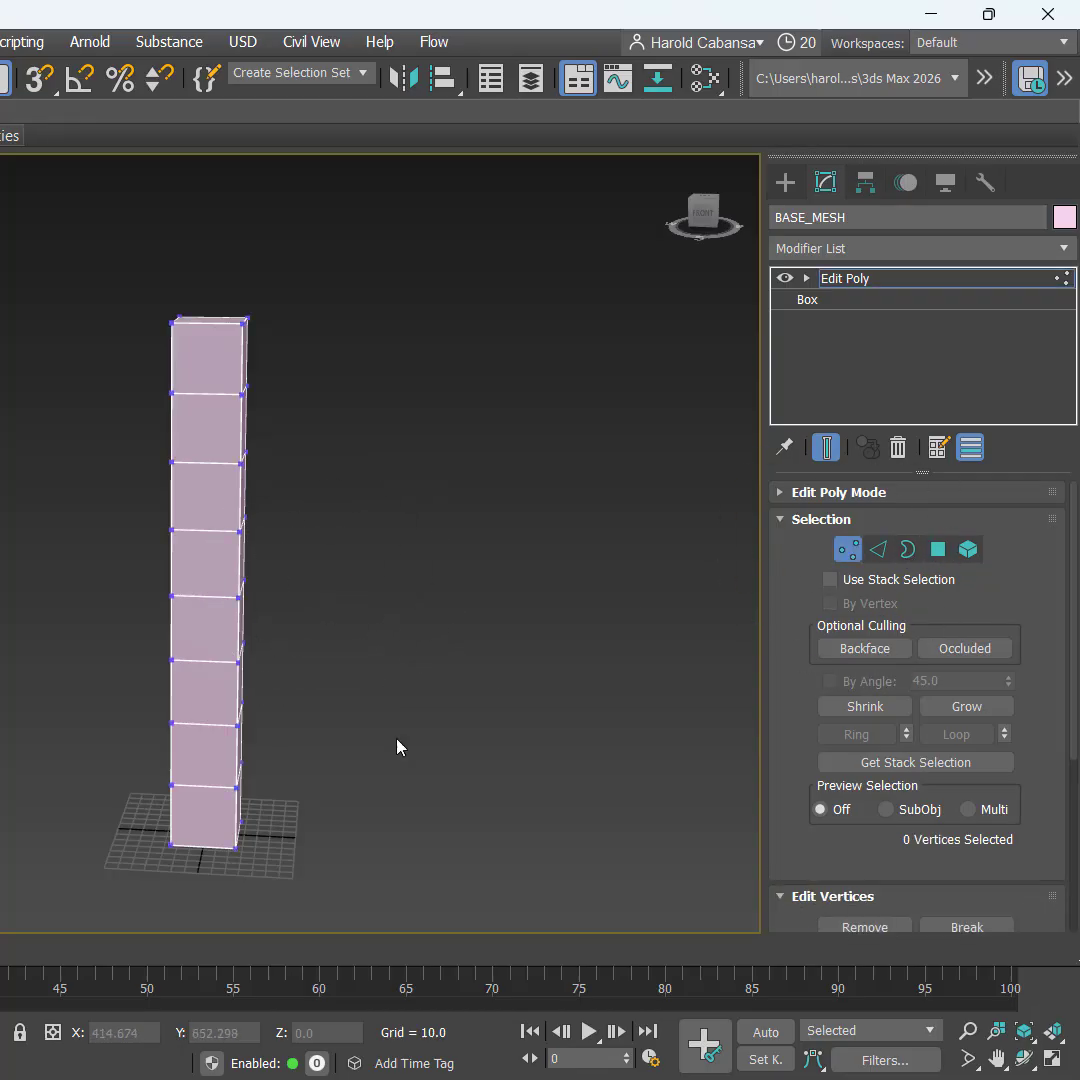
scroll(336, 822, up, 10)
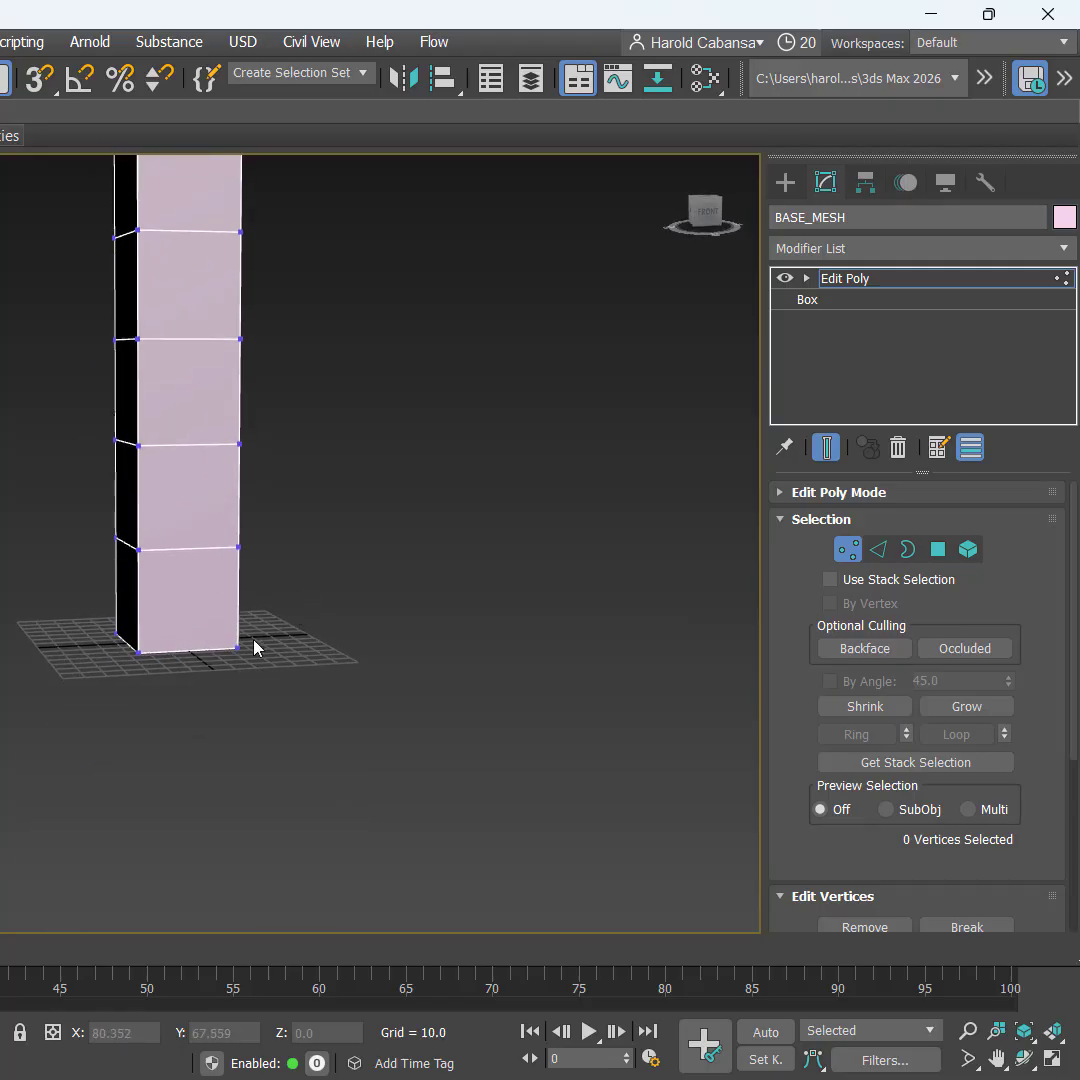
key(alt+w)
key(alt+w)
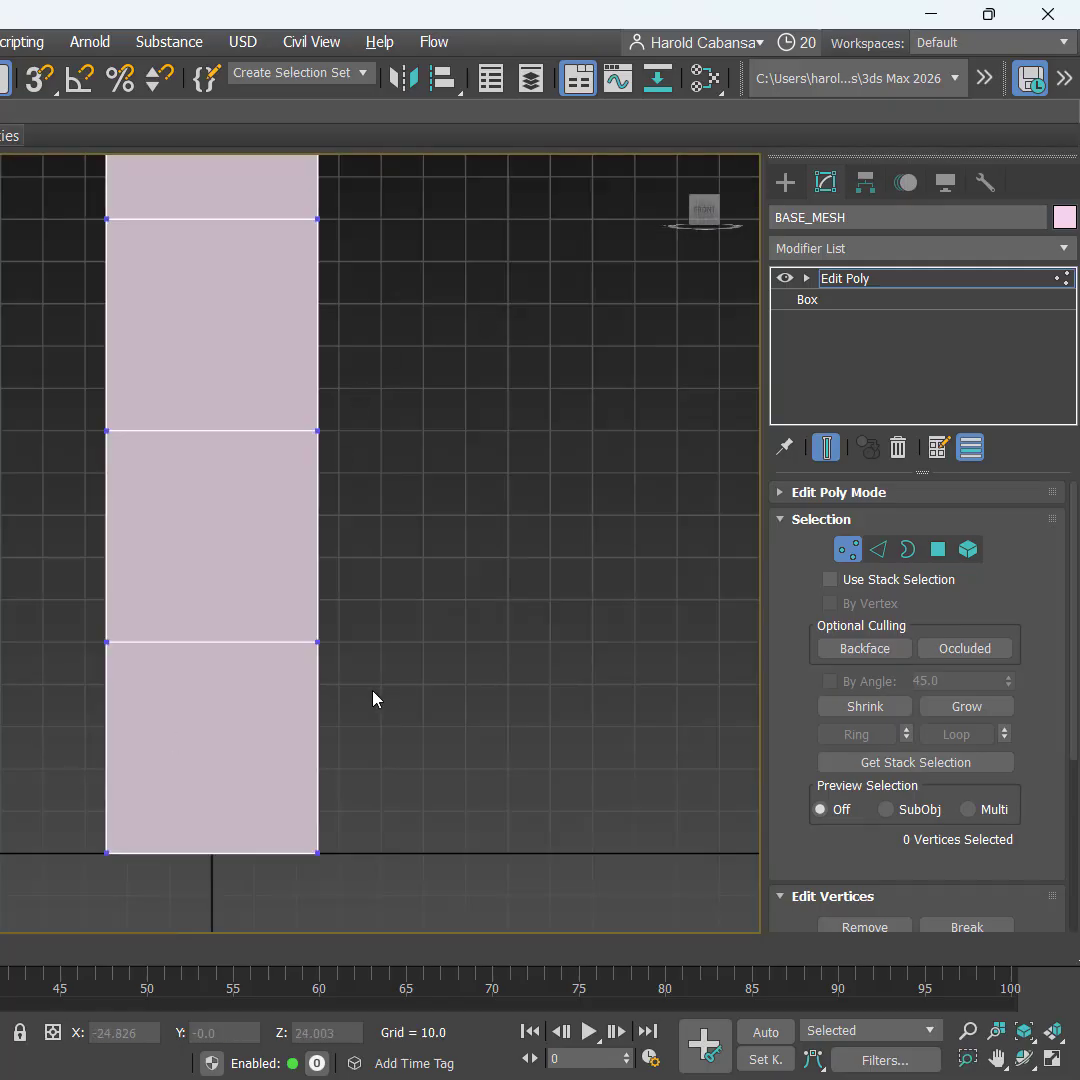
scroll(373, 698, down, 3)
middle_drag(439, 680, 392, 588)
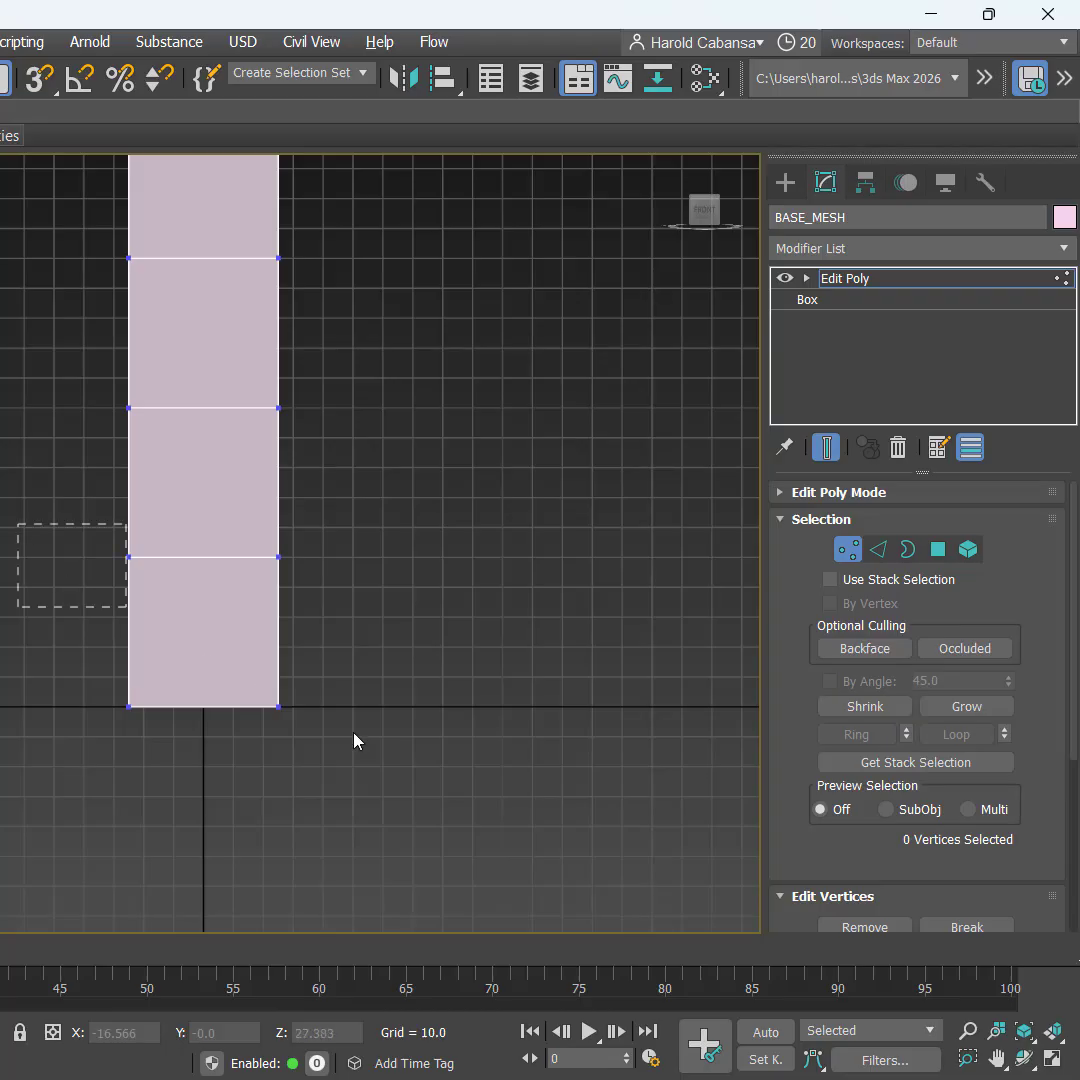
drag(354, 740, 424, 763)
drag(30, 526, 480, 827)
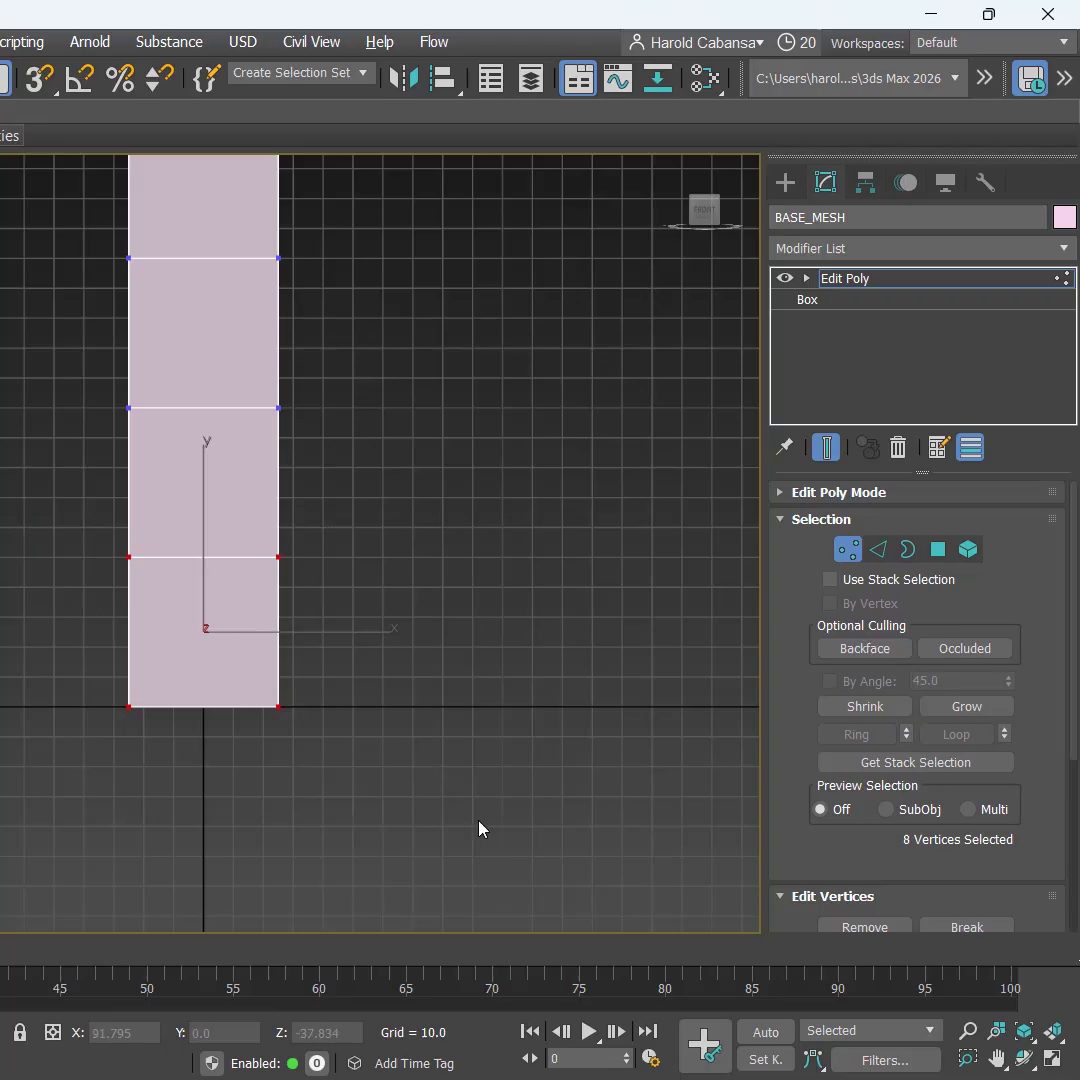
drag(22, 648, 437, 850)
mouse_move(13, 609)
mouse_down()
mouse_move(490, 855)
mouse_move(485, 834)
mouse_up()
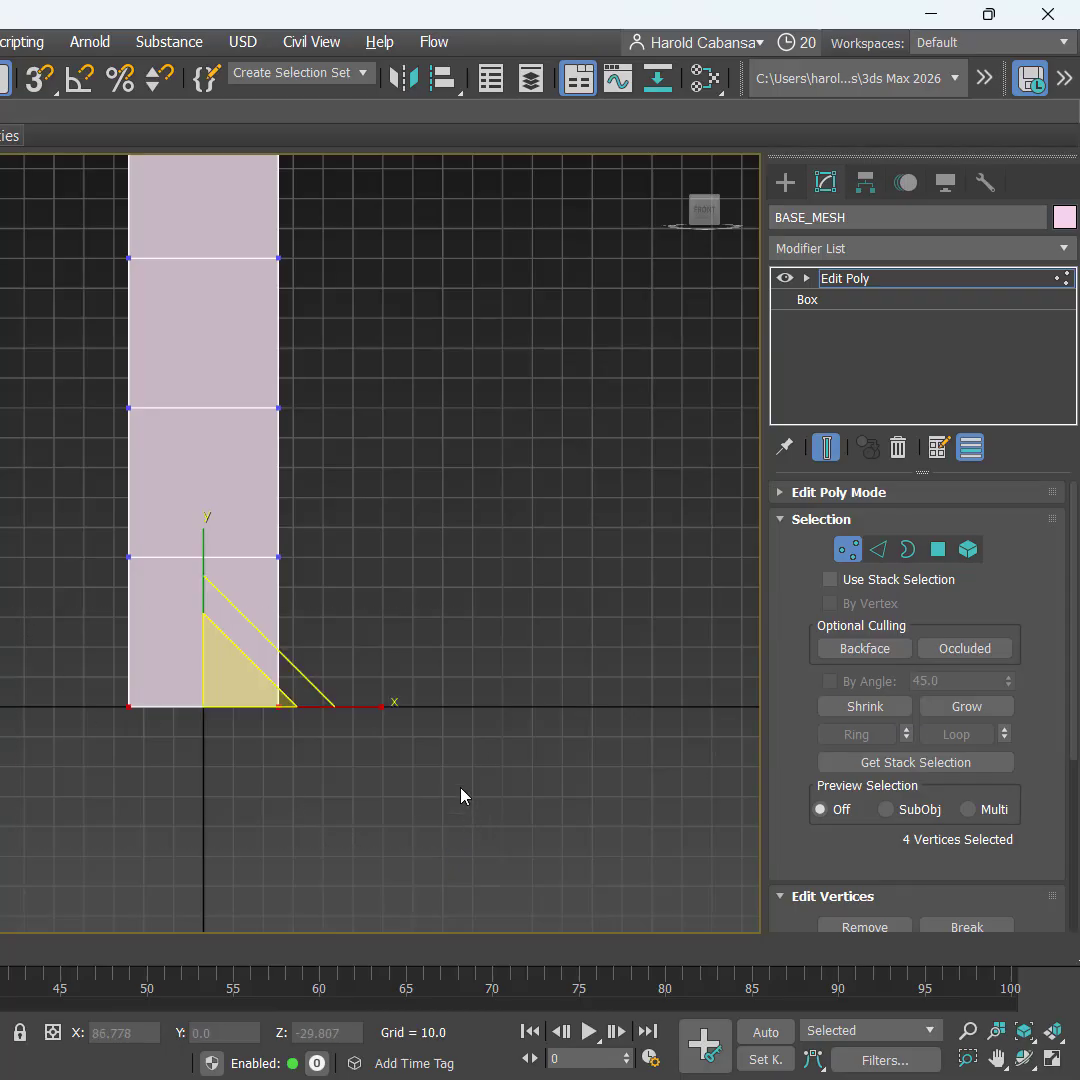
Step: Scale the base vertices inward along X into a narrow point, then deselect
key(r)
drag(386, 706, 111, 699)
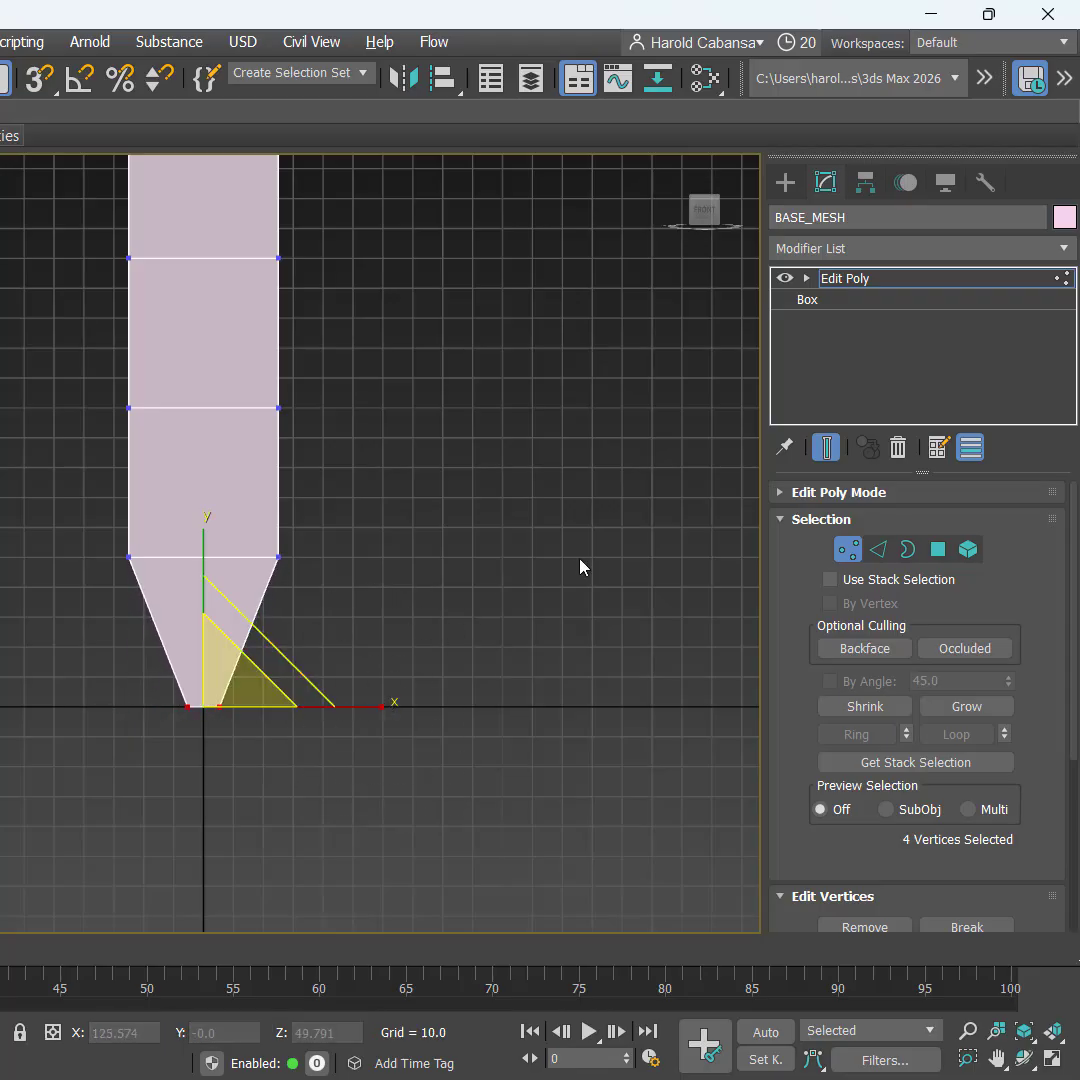
click(501, 550)
middle_drag(501, 550, 466, 785)
middle_drag(429, 622, 470, 733)
scroll(309, 583, down, 2)
middle_drag(309, 583, 357, 477)
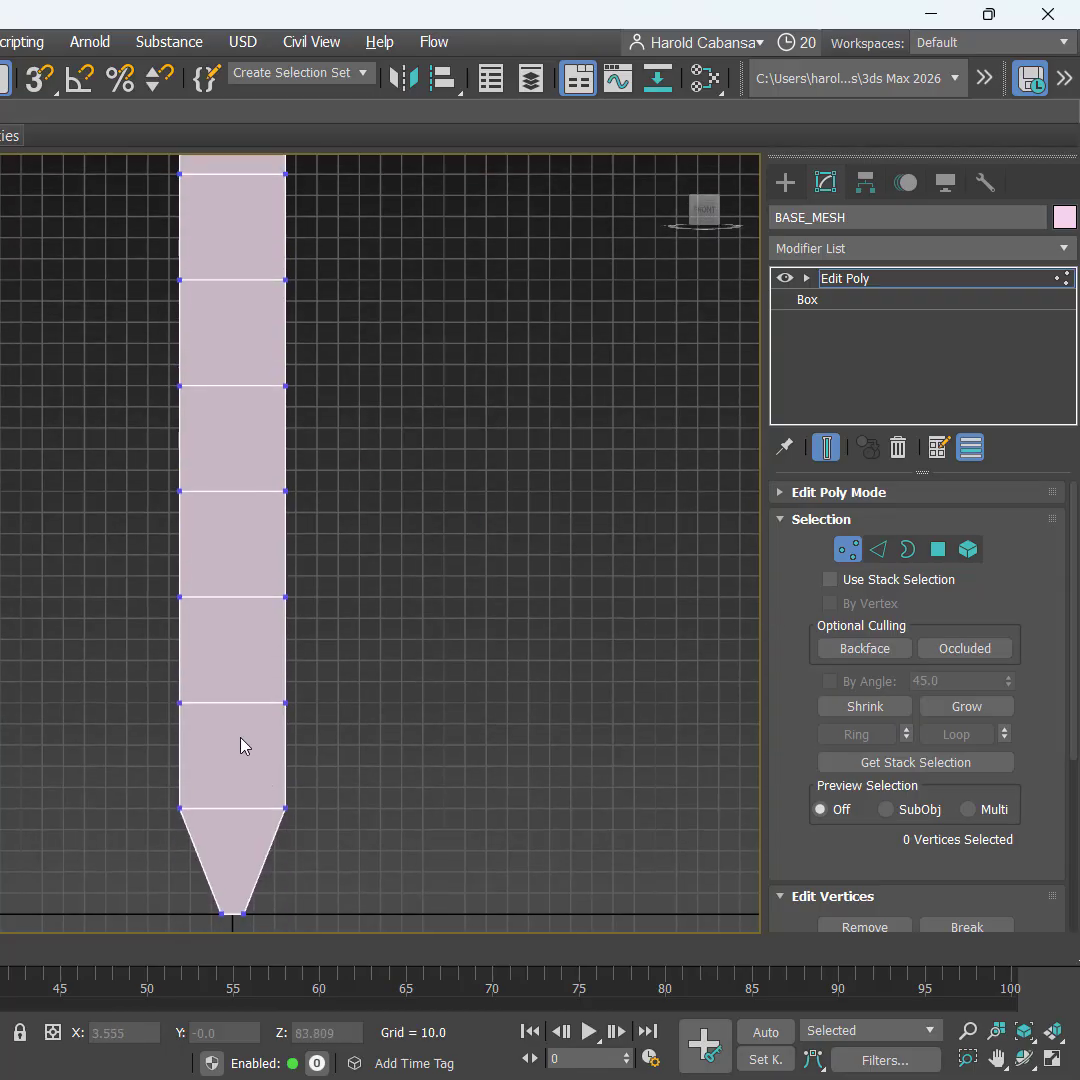
key(ctrl)
key(ctrl)
key(ctrl)
key(ctrl)
key(ctrl)
key(ctrl)
key(ctrl)
key(ctrl)
Step: Narrow the top four vertex rows of BASE_MESH by scaling them along X
key(ctrl)
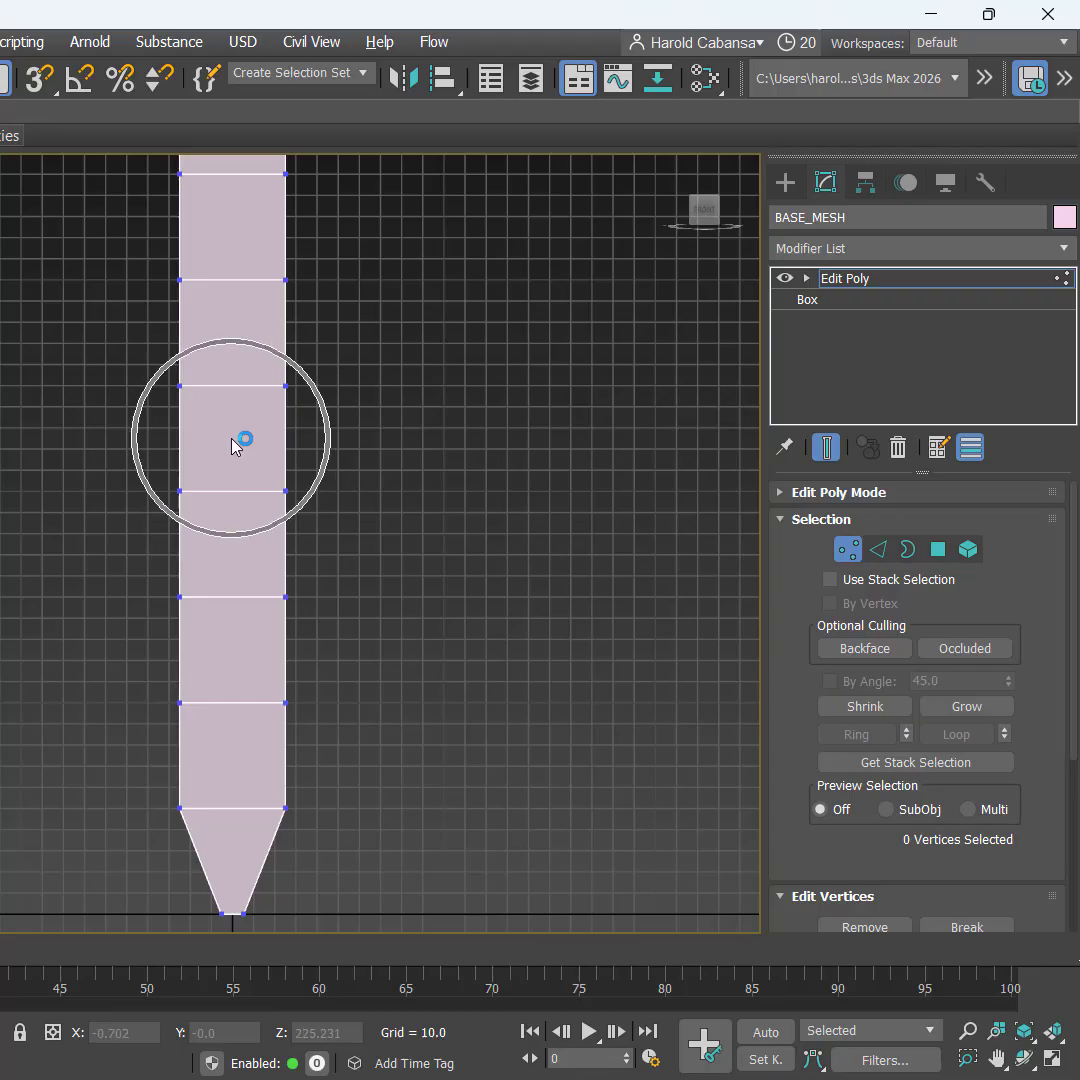
key(ctrl)
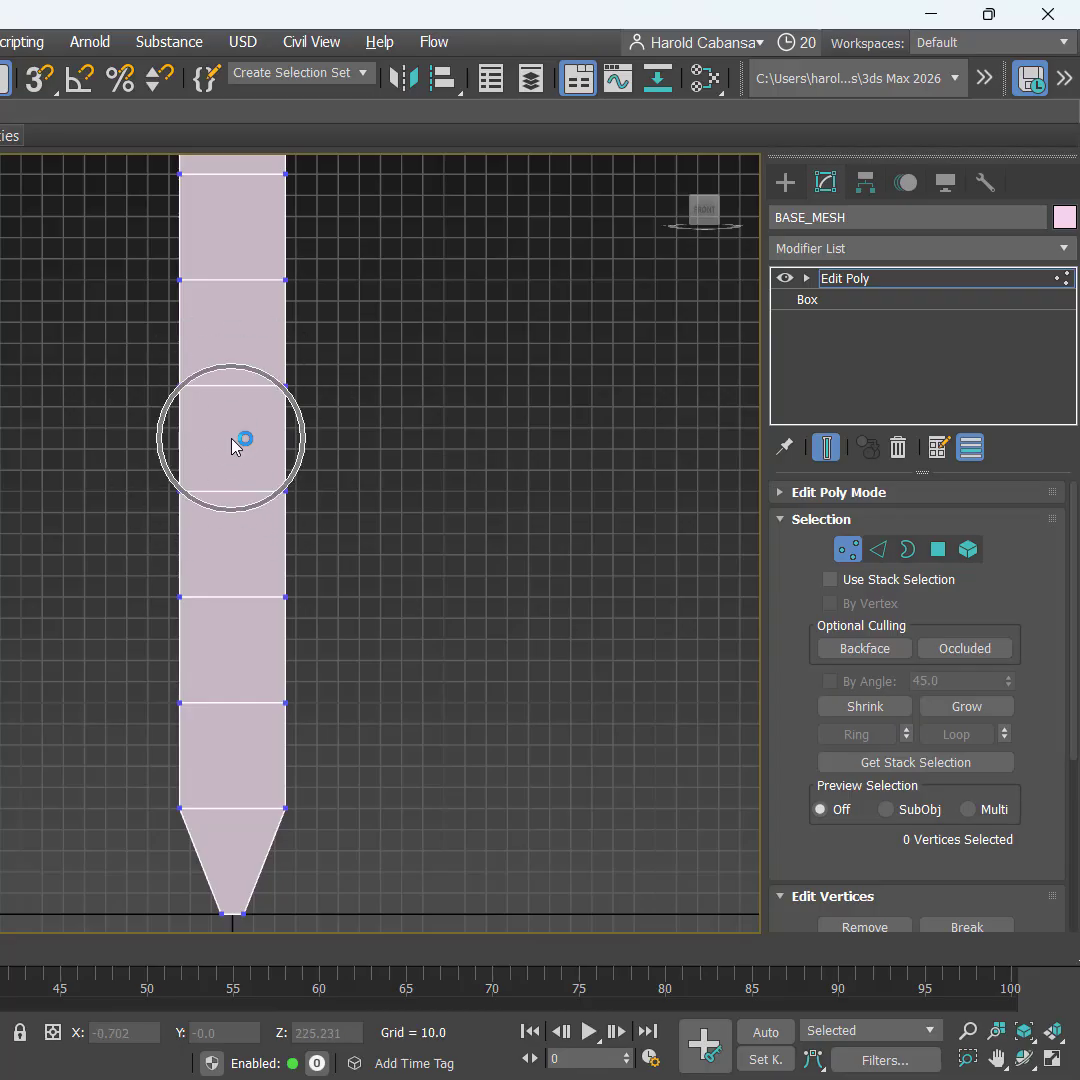
drag(60, 342, 461, 438)
middle_drag(460, 334, 470, 550)
drag(104, 266, 483, 643)
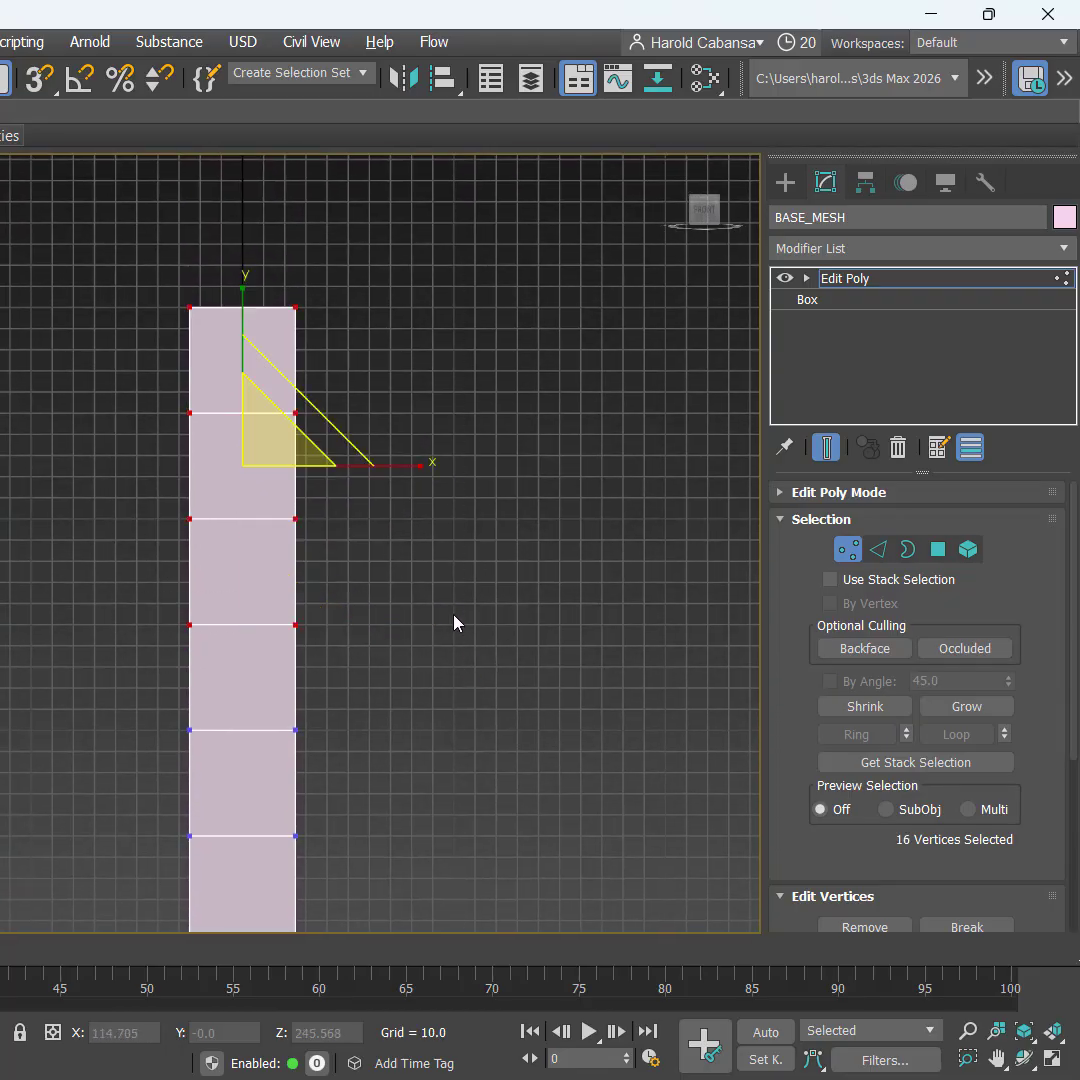
drag(410, 465, 320, 470)
Step: Move the narrowed rows down along Y, then lower the upper three vertex loops
key(w)
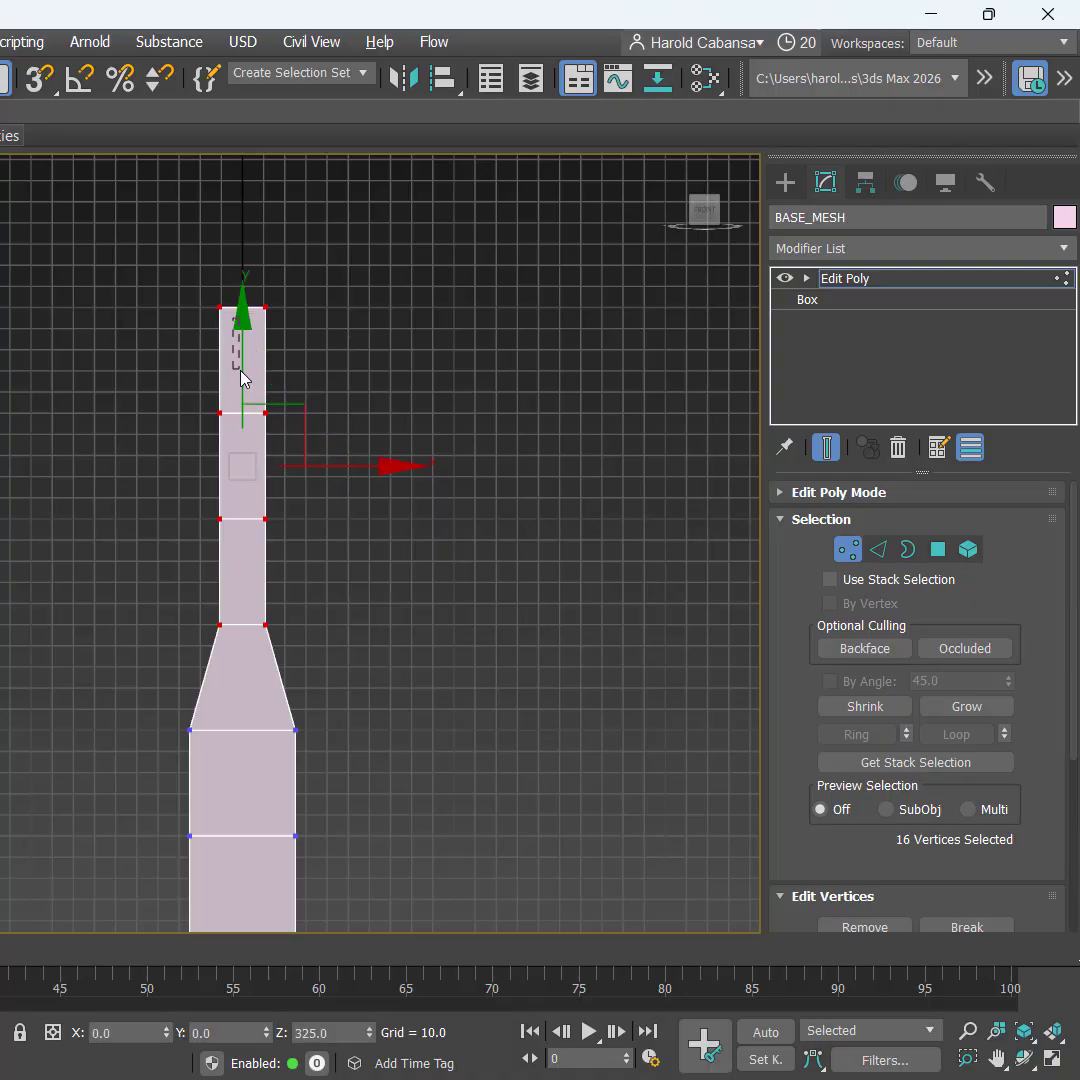
drag(172, 277, 358, 651)
drag(239, 345, 242, 400)
scroll(335, 692, up, 4)
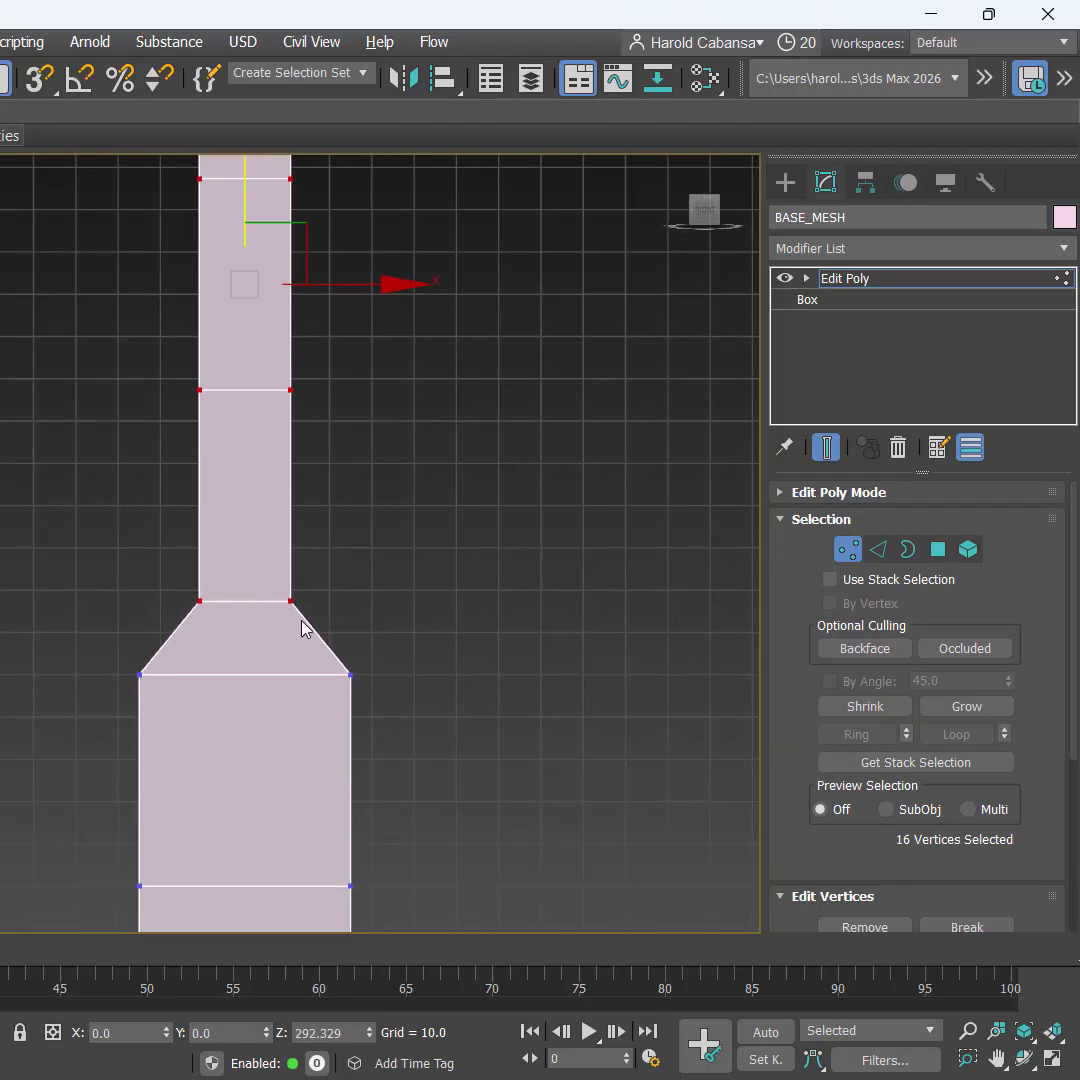
middle_click(258, 652)
middle_drag(234, 492, 222, 581)
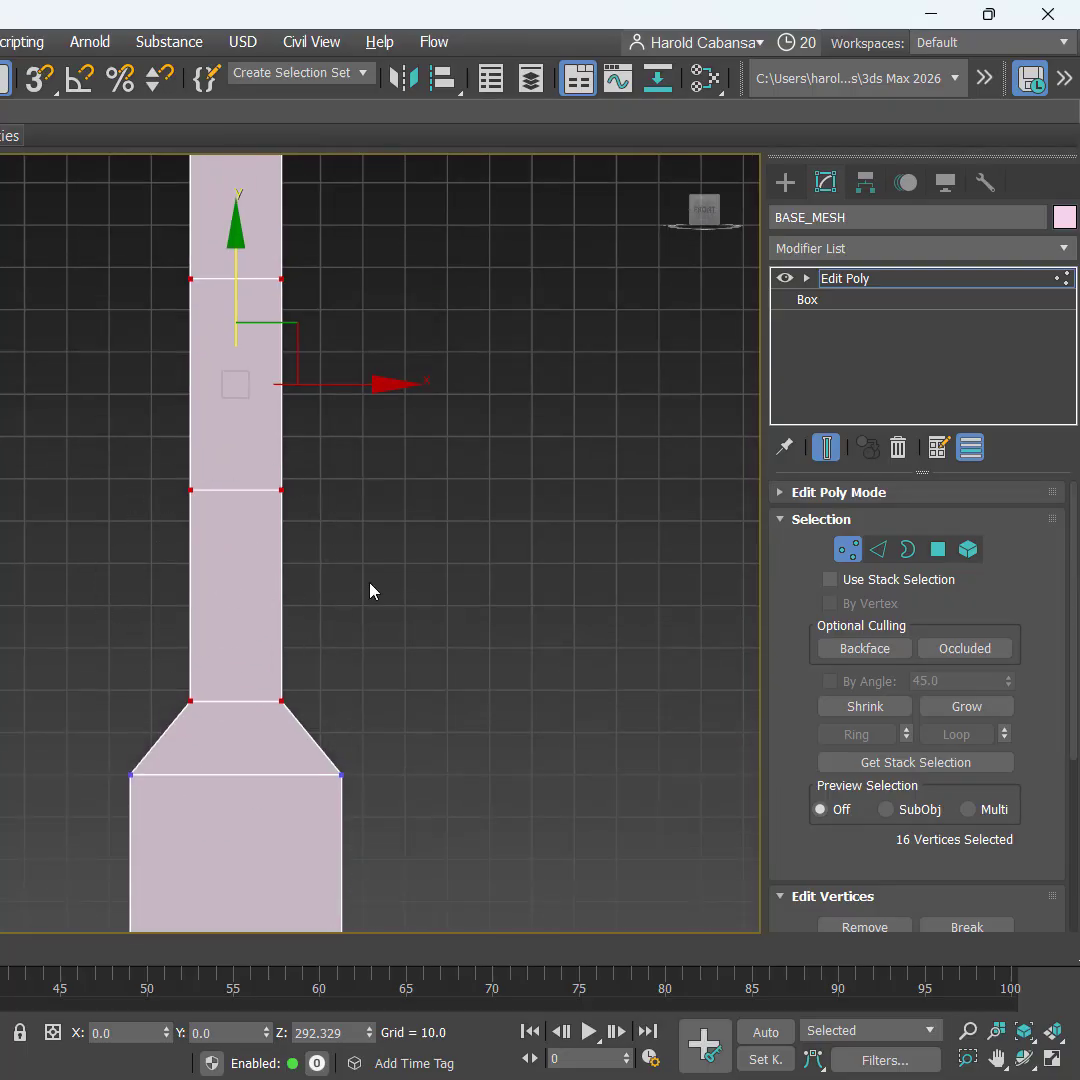
middle_drag(369, 583, 373, 651)
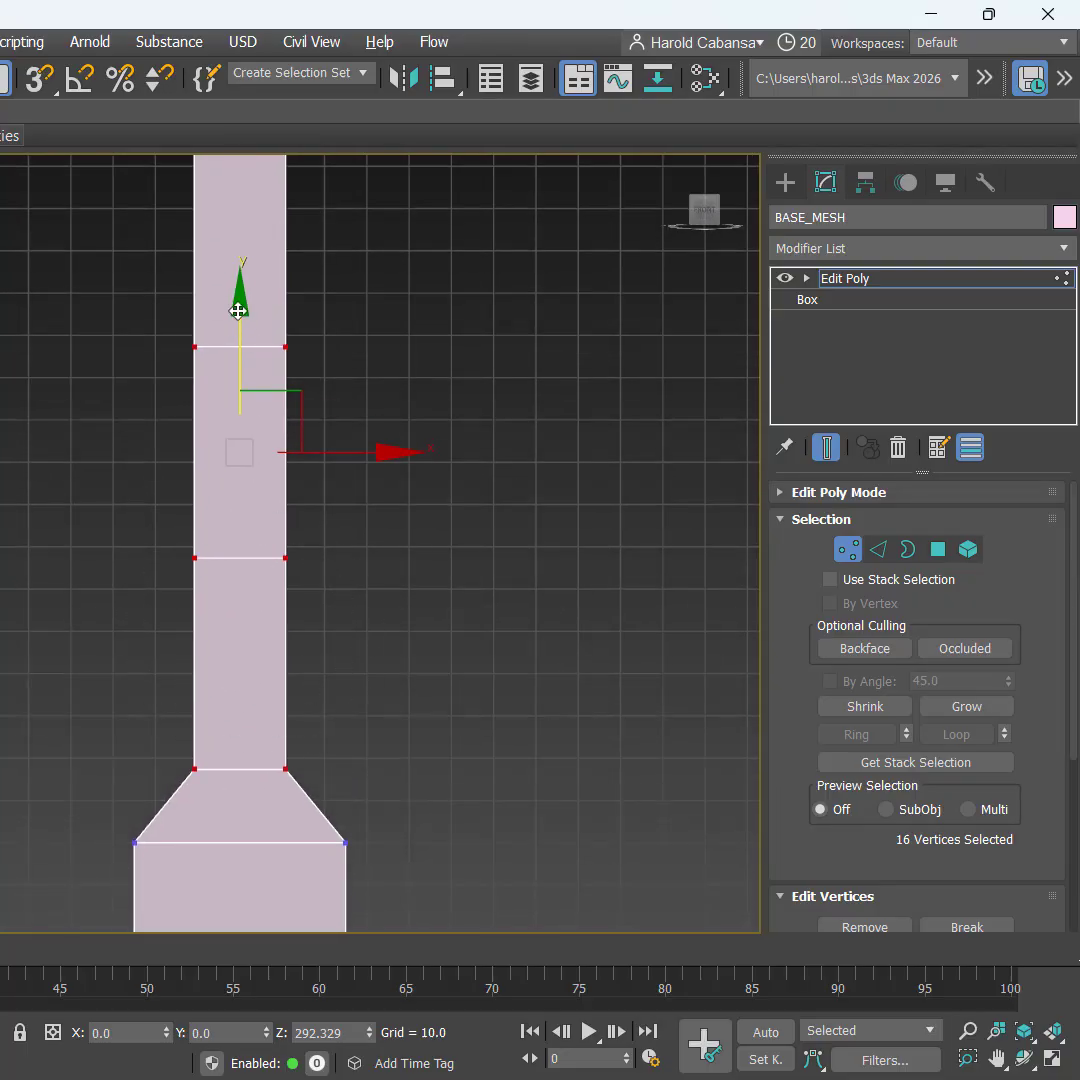
middle_drag(282, 456, 289, 554)
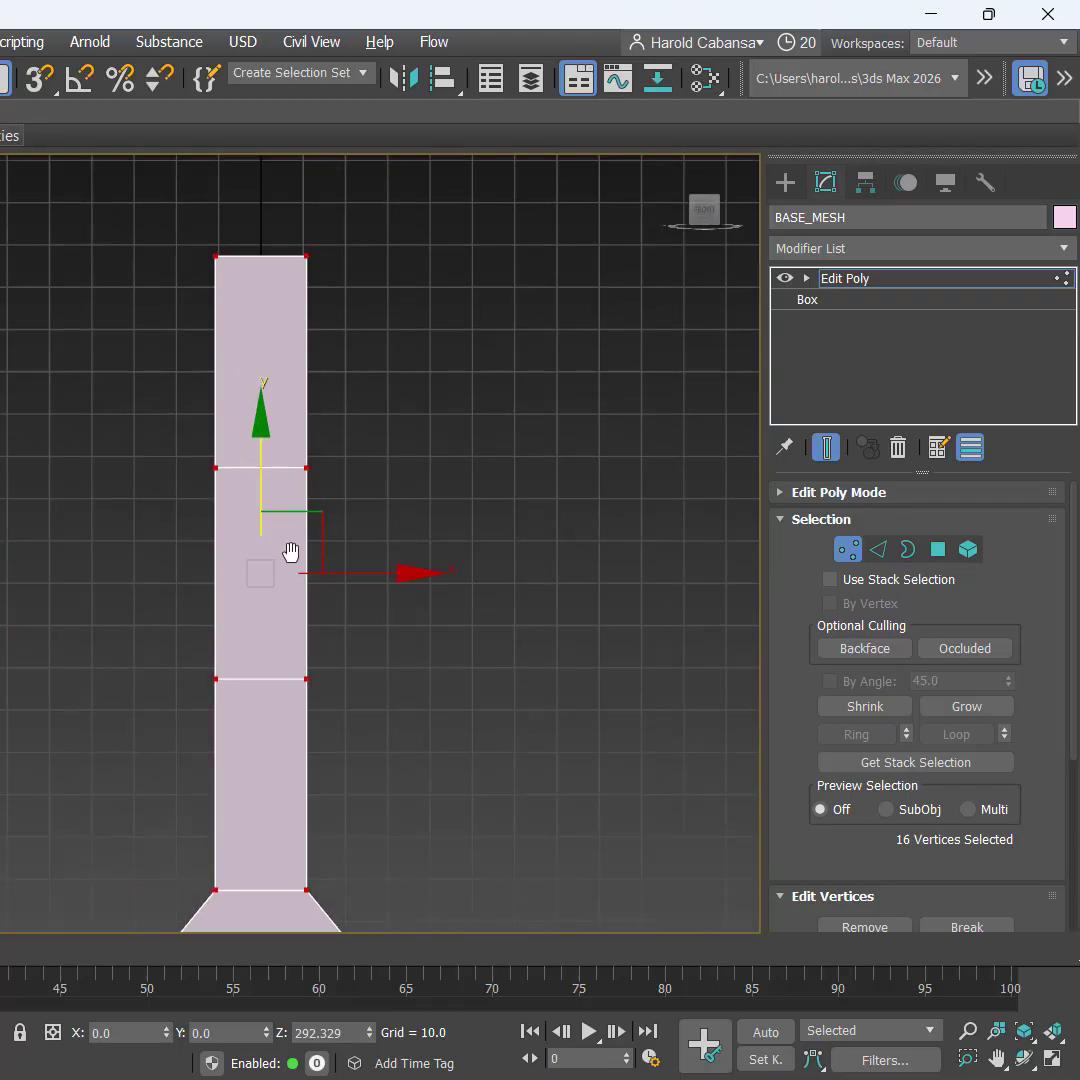
drag(110, 212, 432, 668)
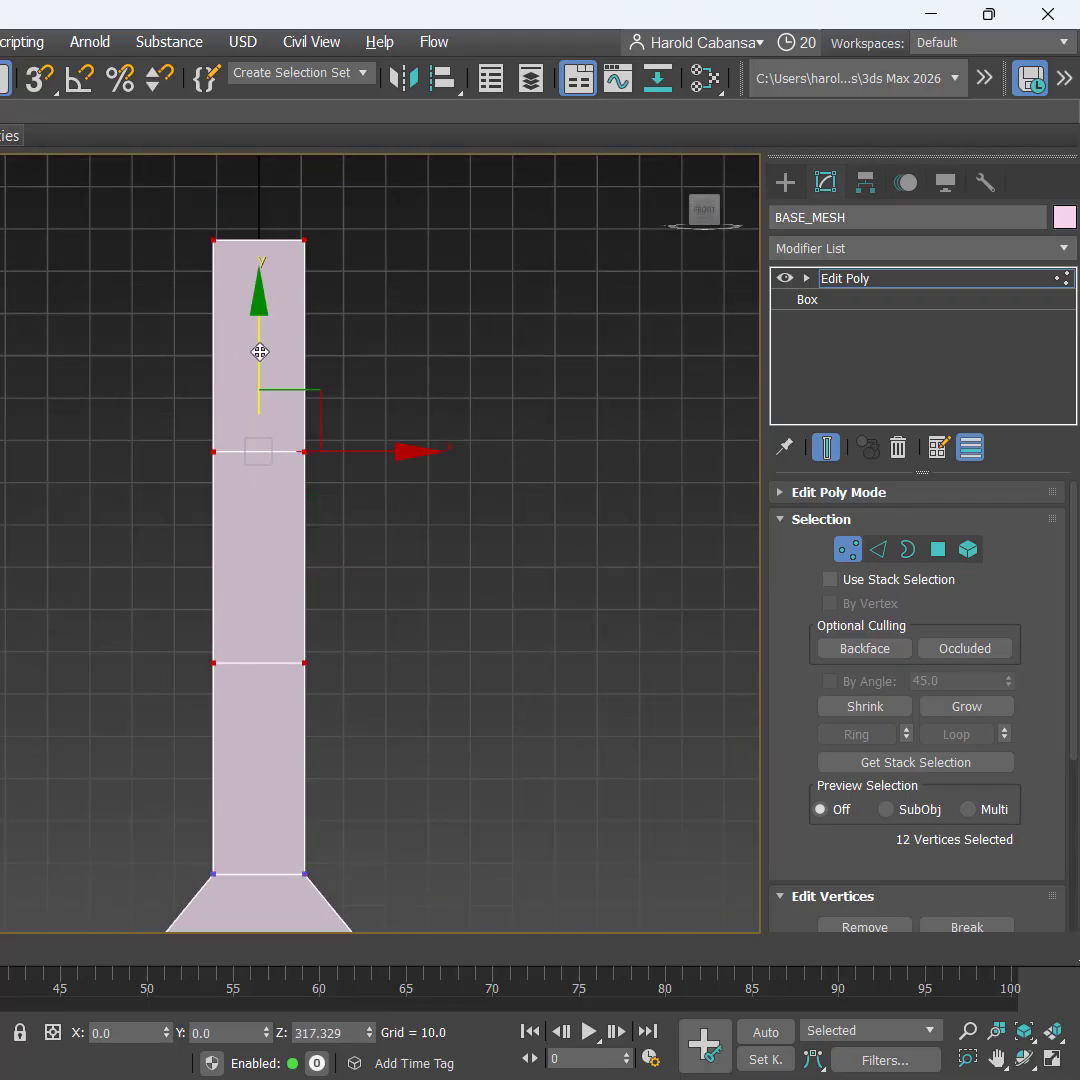
drag(260, 352, 259, 420)
Step: Lower the top two vertex loops, then drop the topmost loop further
middle_drag(433, 690, 481, 655)
drag(135, 225, 428, 513)
drag(260, 239, 260, 352)
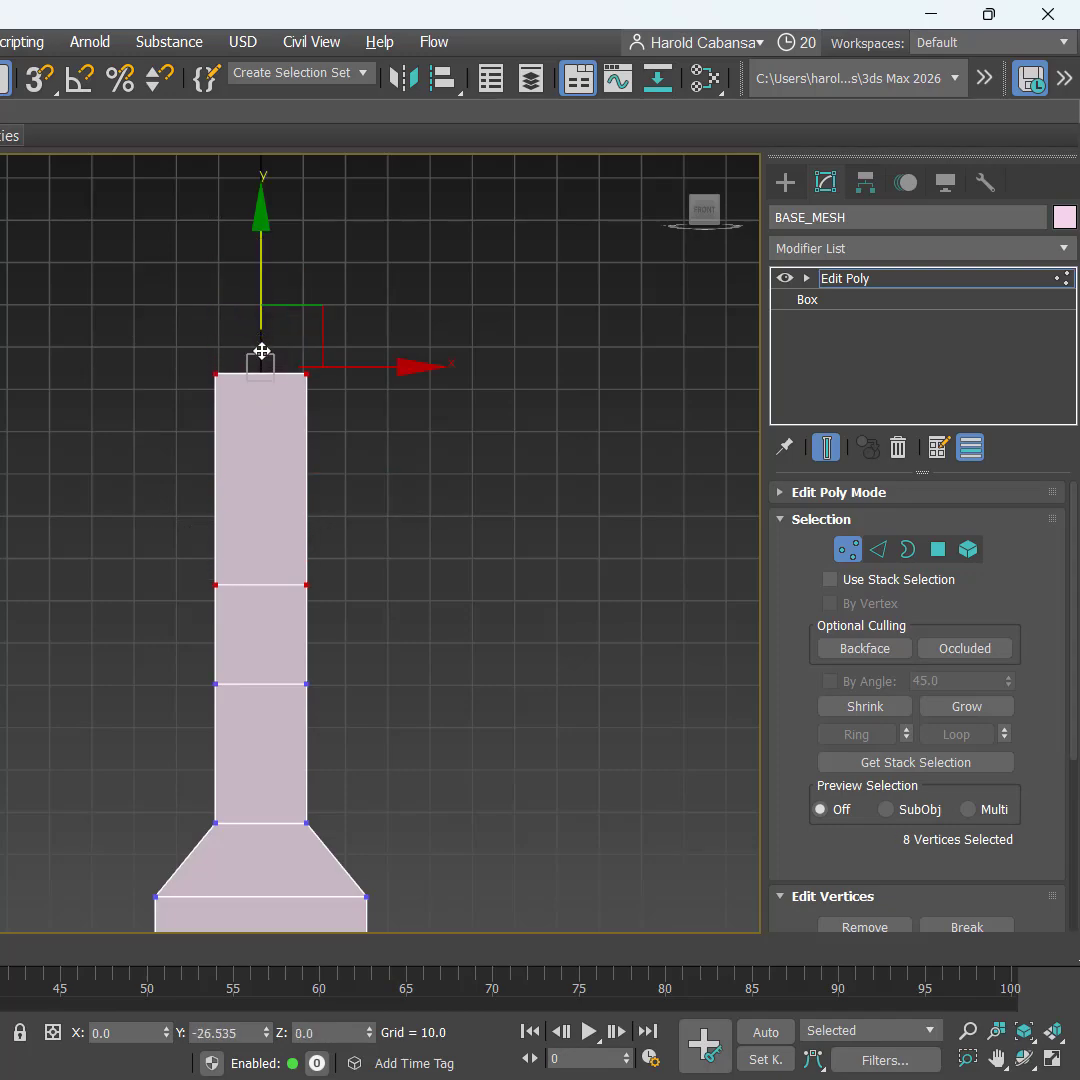
drag(161, 302, 348, 418)
drag(260, 257, 273, 358)
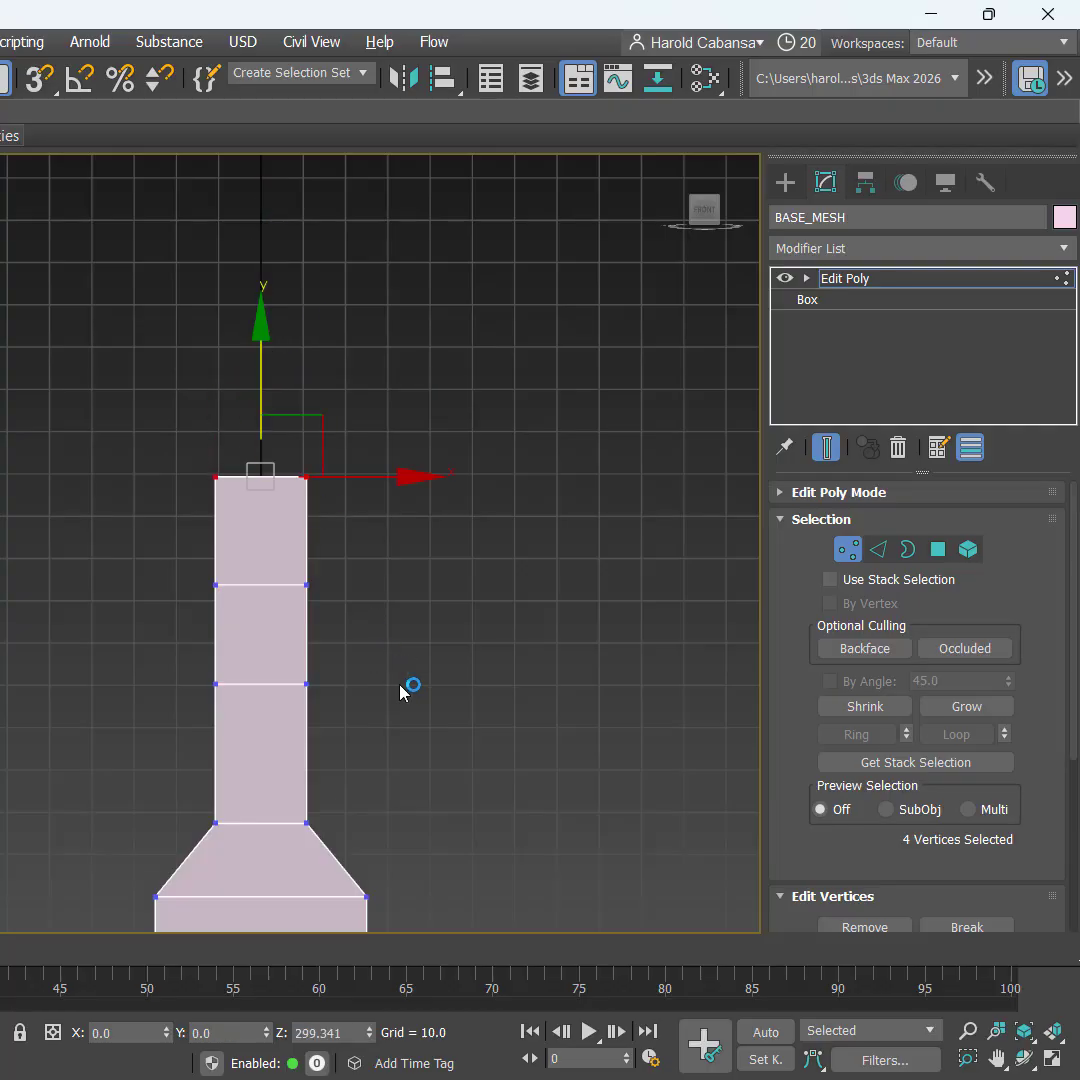
Step: Scale the neck vertices slightly inward along X for a bottle-like silhouette, then deselect
scroll(408, 692, down, 2)
middle_drag(422, 718, 320, 578)
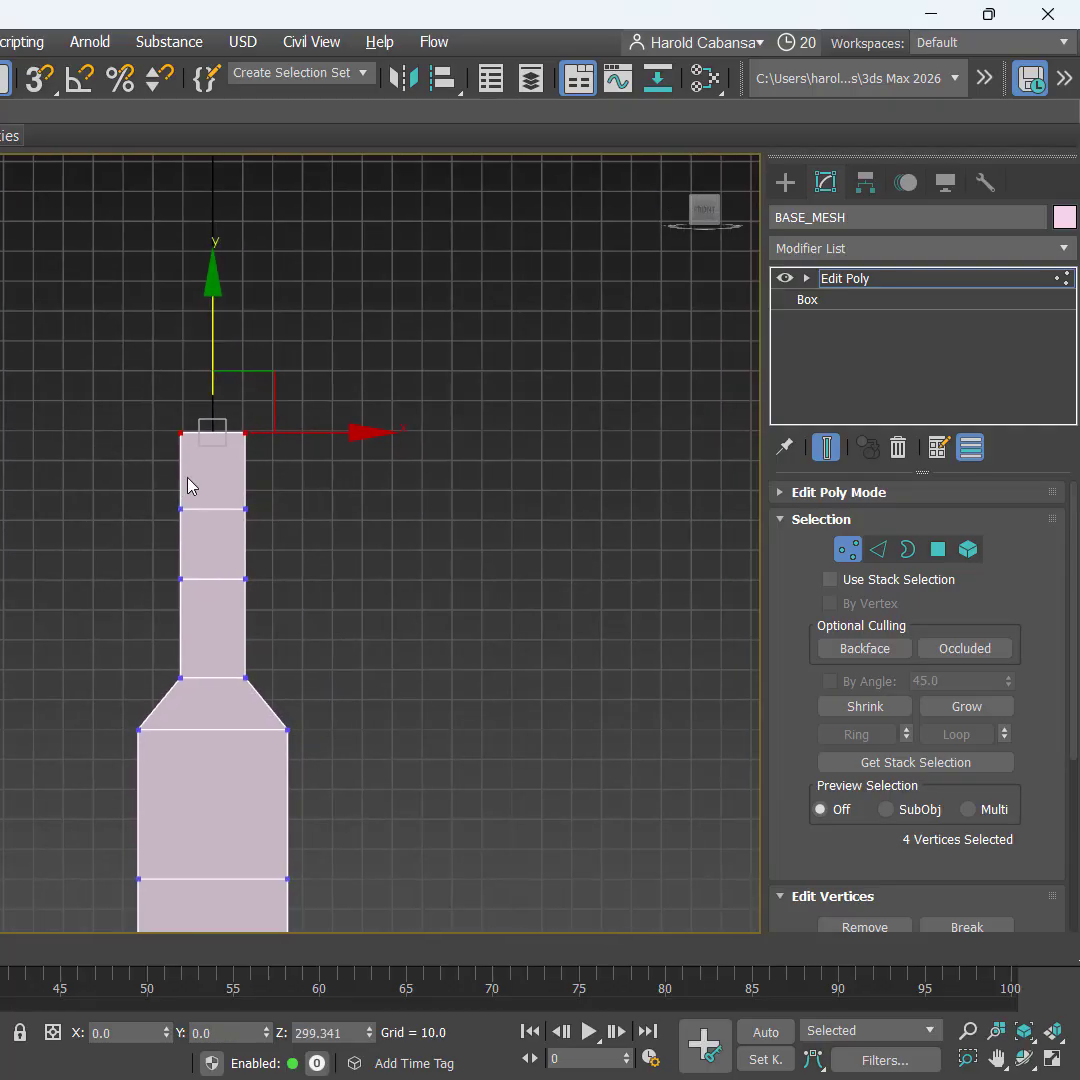
key(ctrl)
key(ctrl)
middle_drag(321, 639, 248, 499)
key(ctrl)
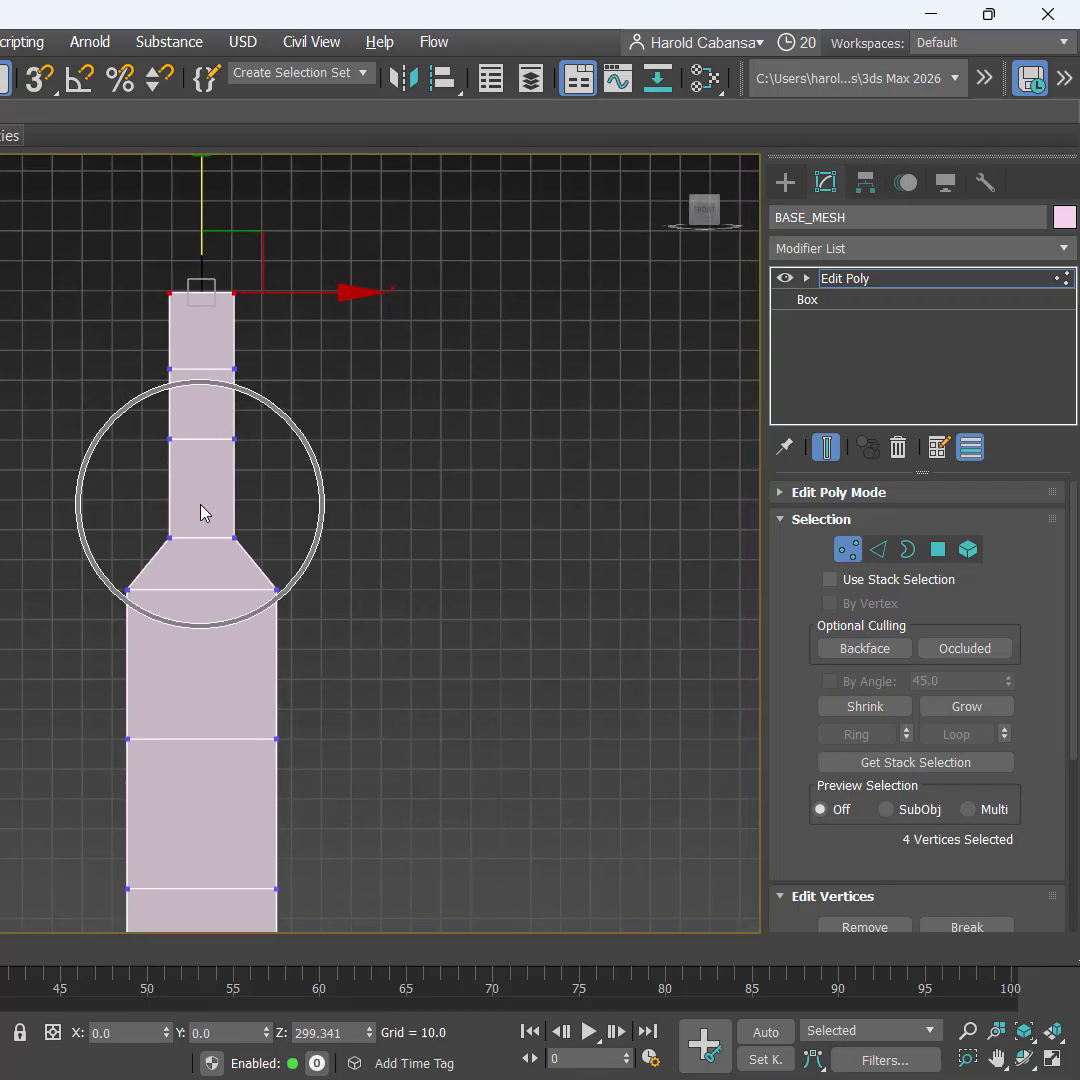
scroll(320, 564, down, 3)
middle_drag(320, 564, 354, 699)
scroll(285, 509, up, 2)
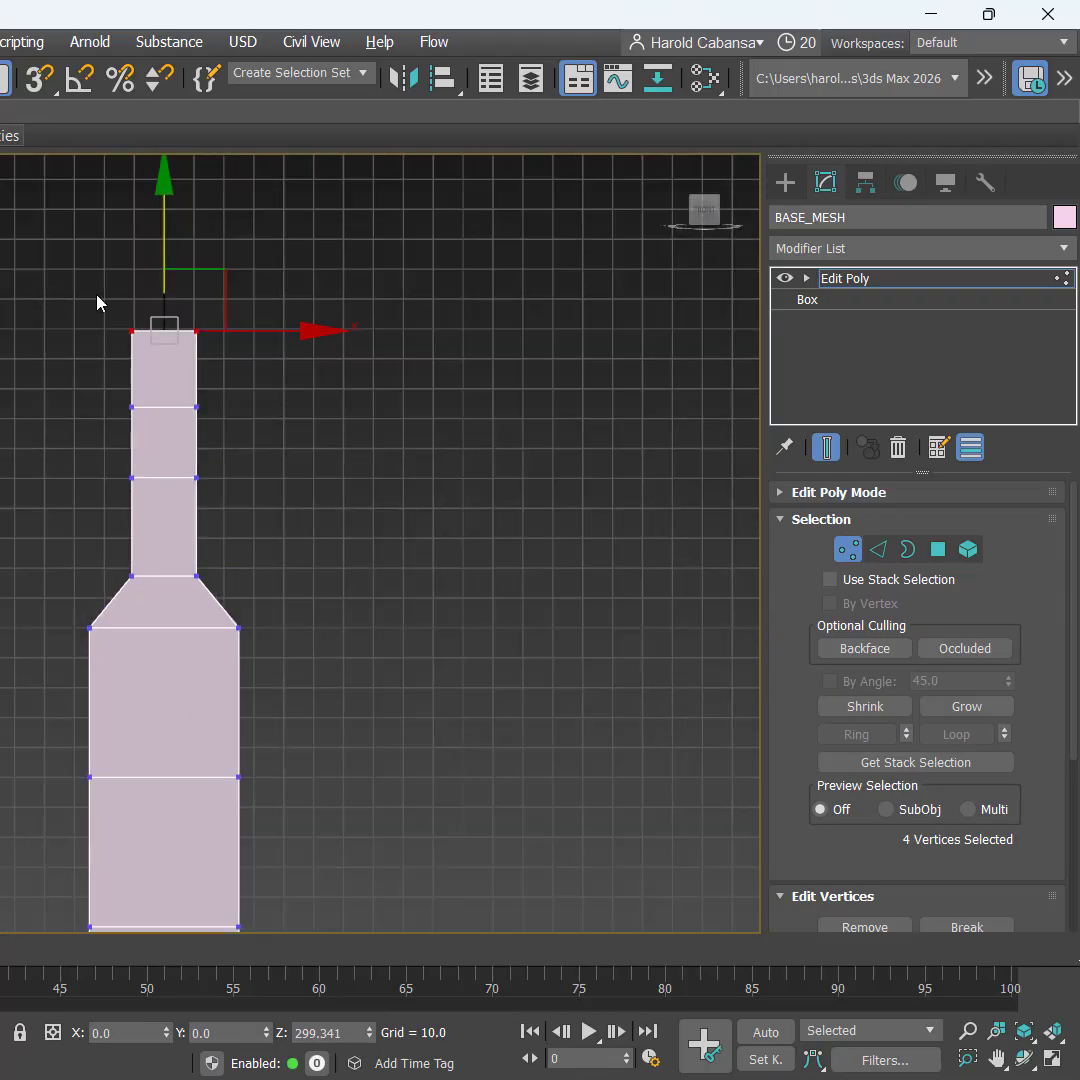
drag(99, 301, 237, 598)
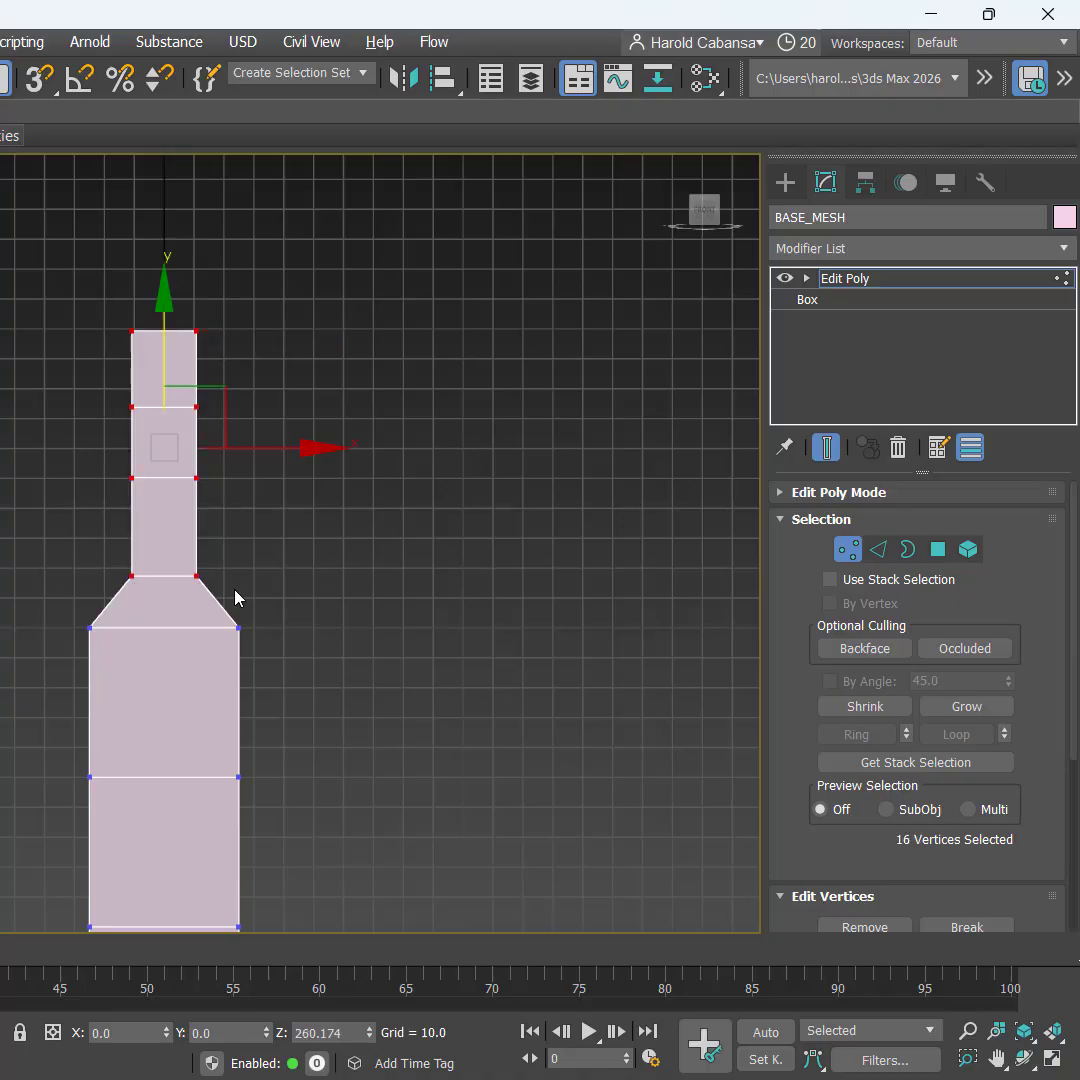
key(r)
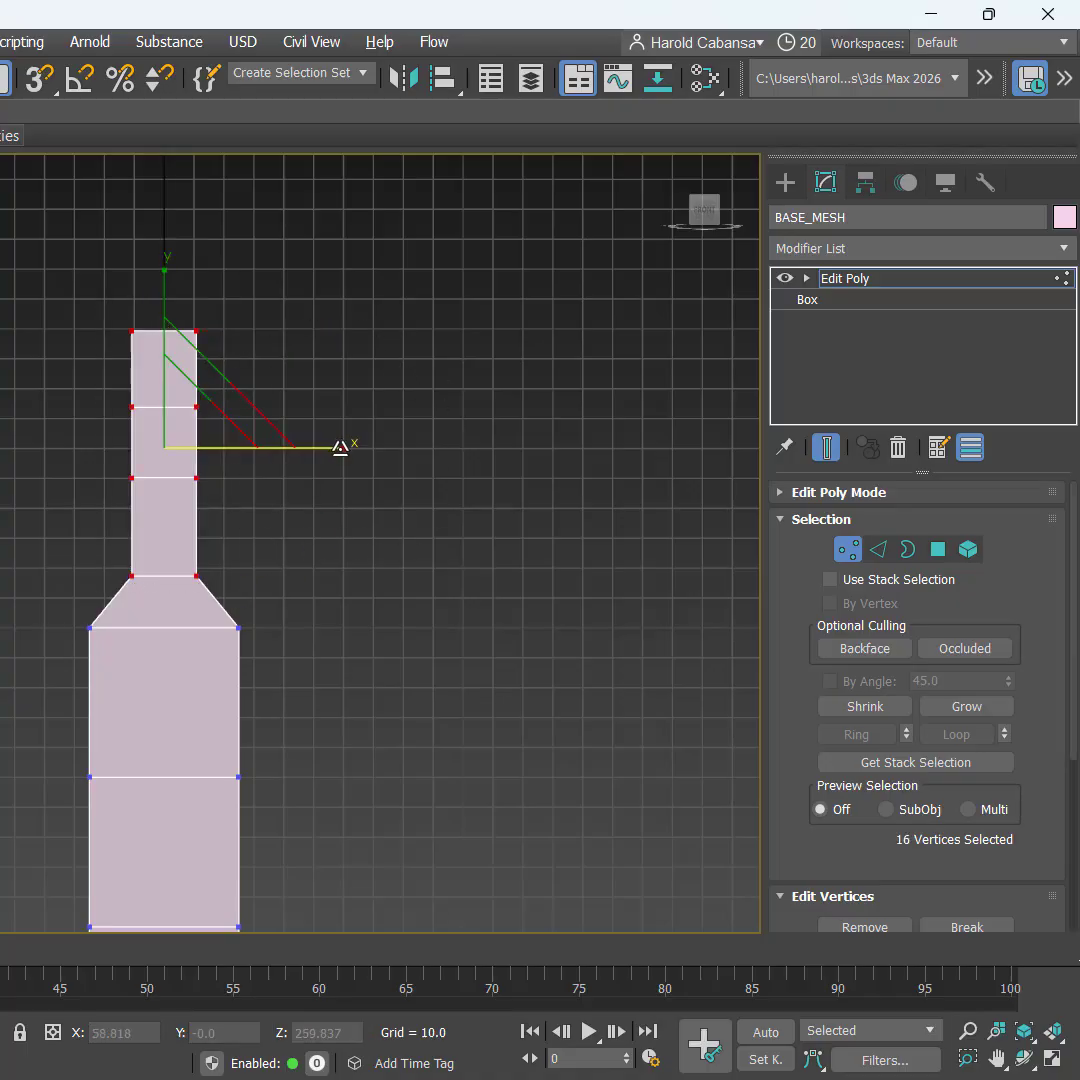
drag(340, 447, 325, 446)
click(381, 544)
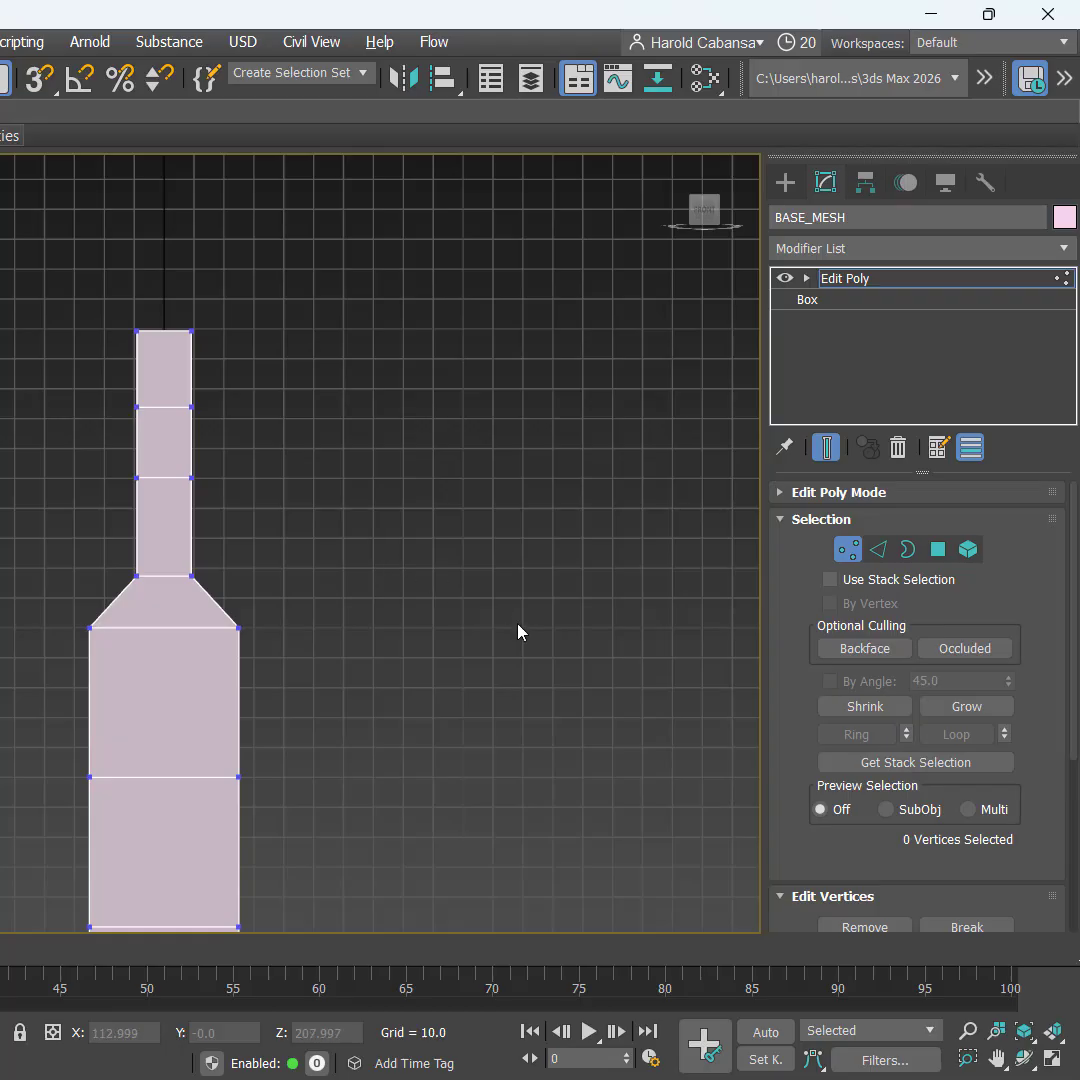
Step: Restore the four-viewport layout and orbit Perspective to look from above
key(alt+w)
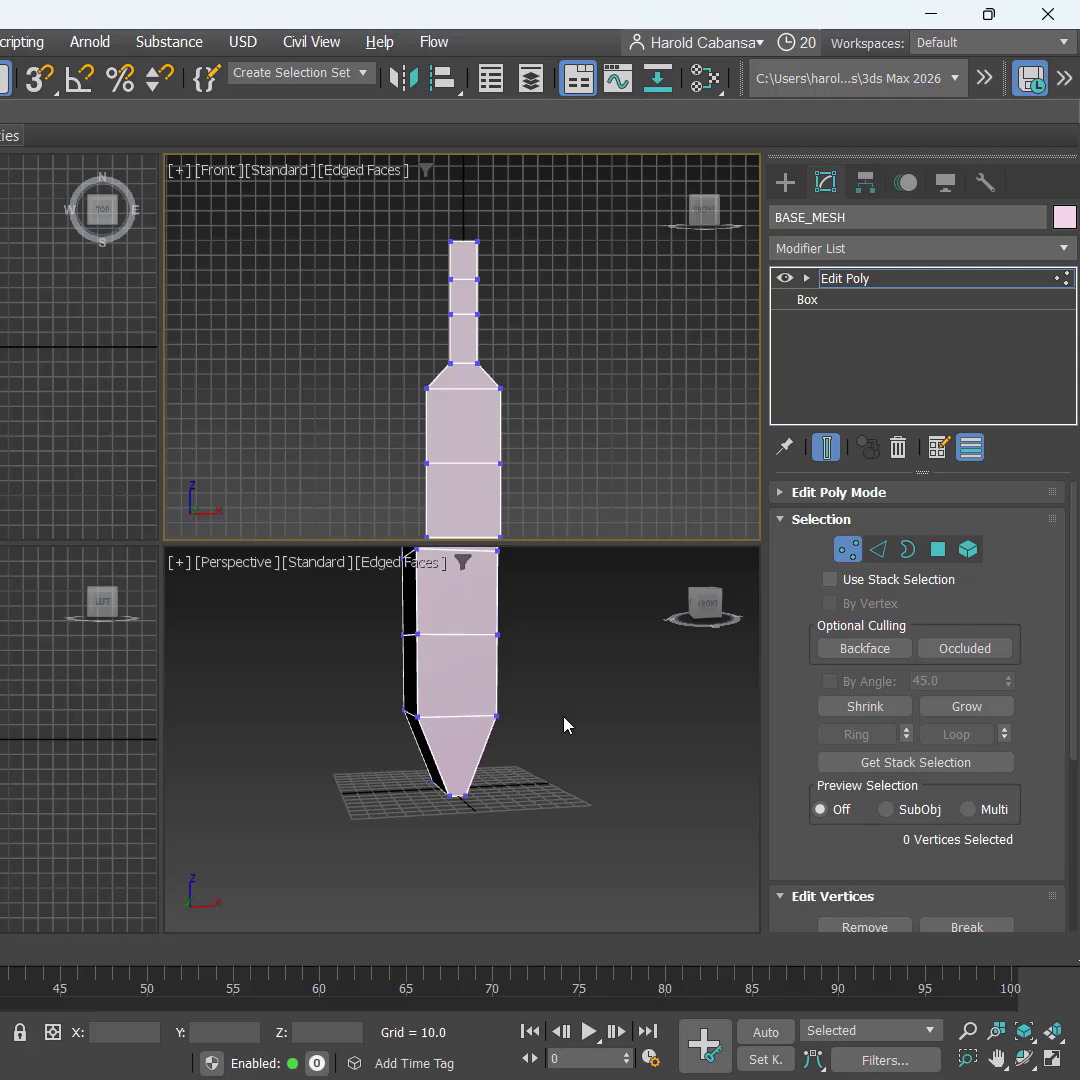
scroll(564, 723, down, 3)
alt+middle_drag(571, 757, 477, 755)
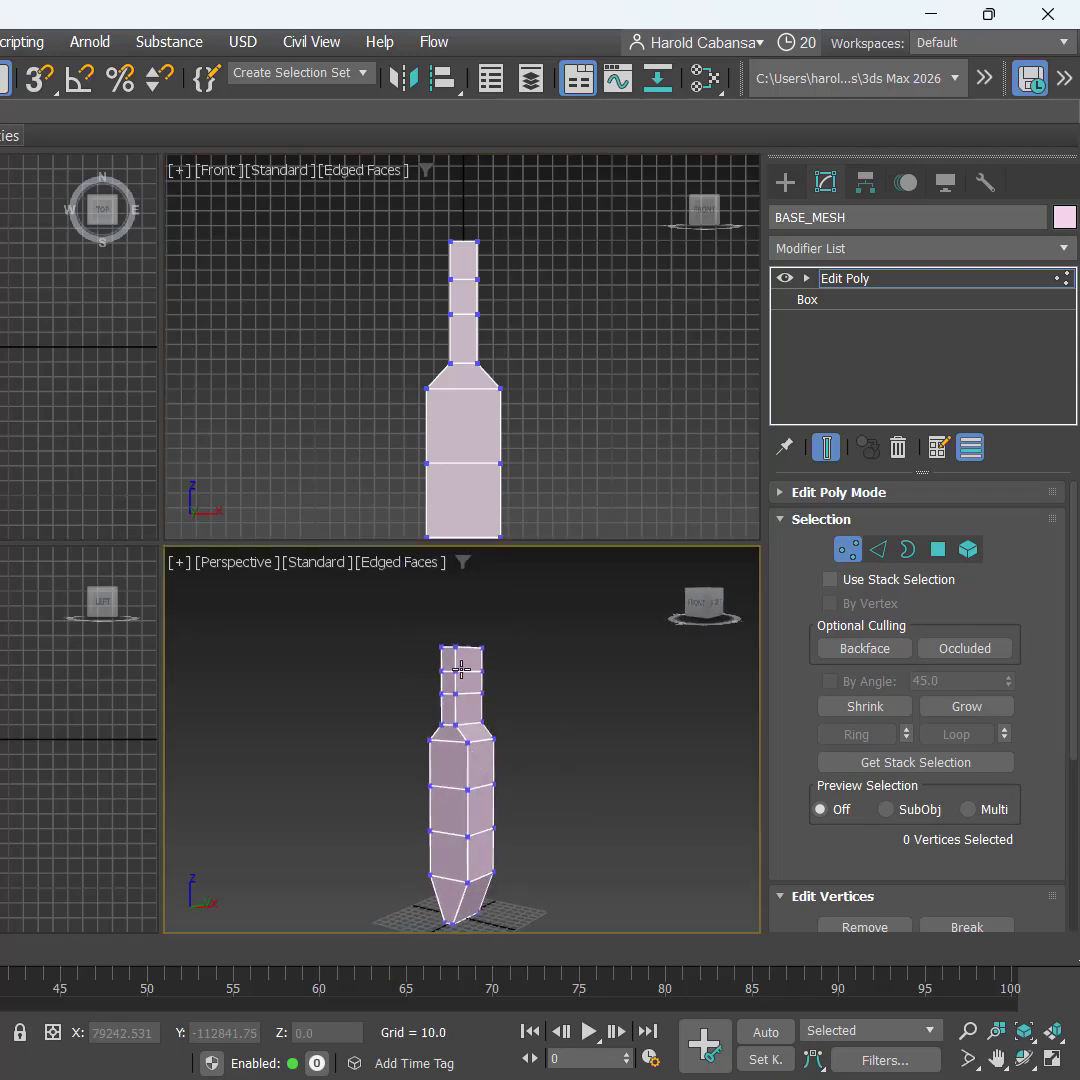
scroll(461, 669, up, 5)
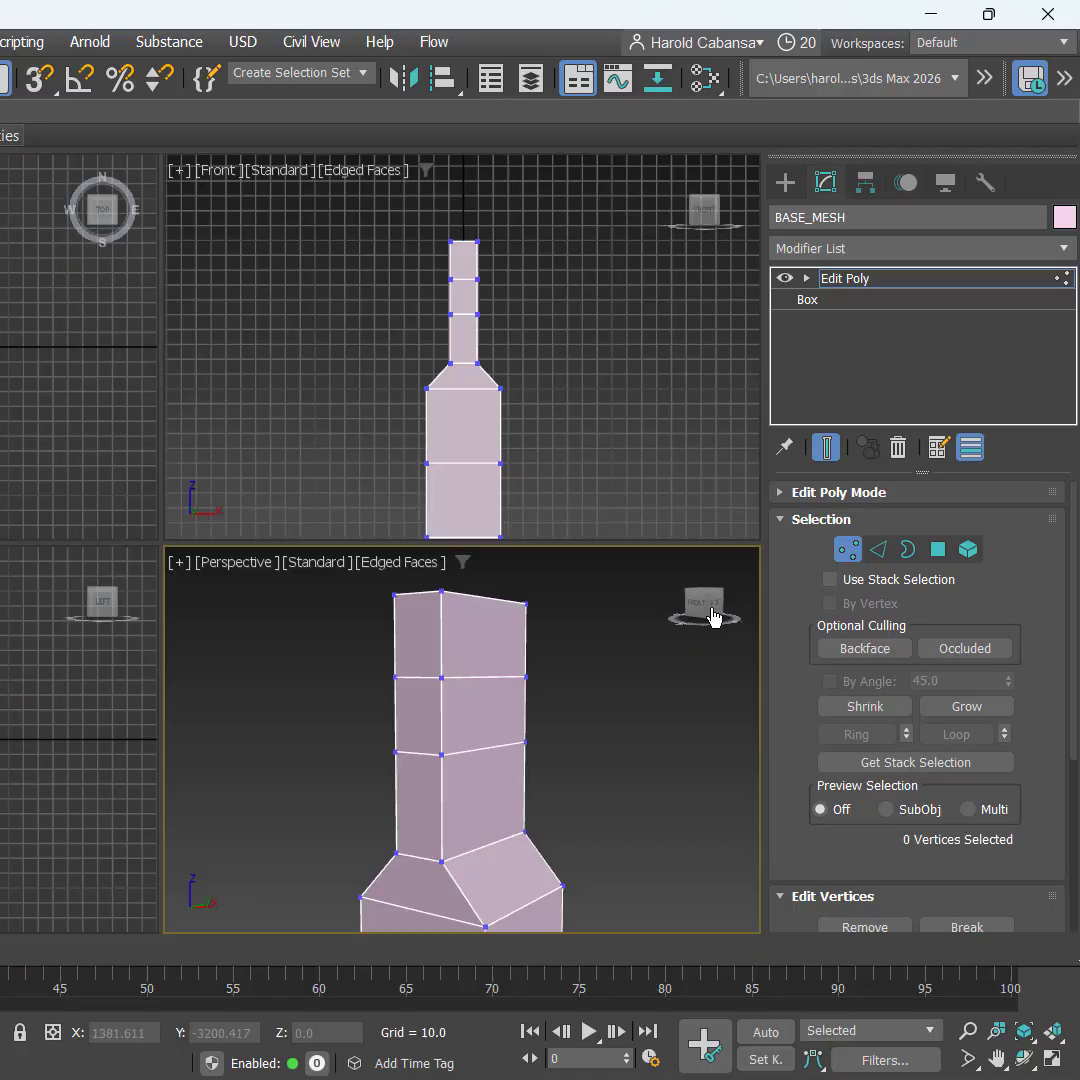
Step: At Polygon level, select the two upper side faces of the neck
click(939, 558)
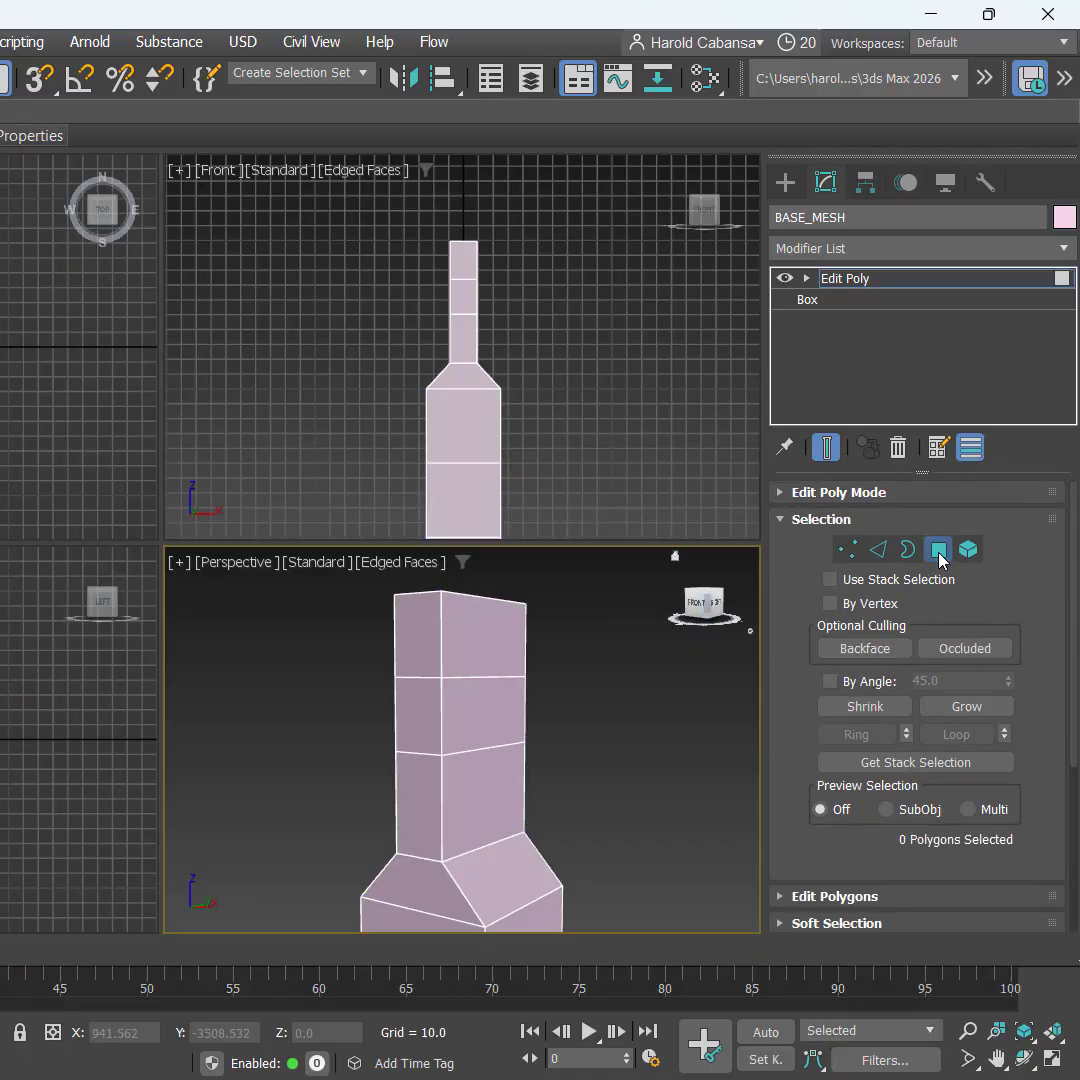
click(487, 622)
ctrl+click(476, 702)
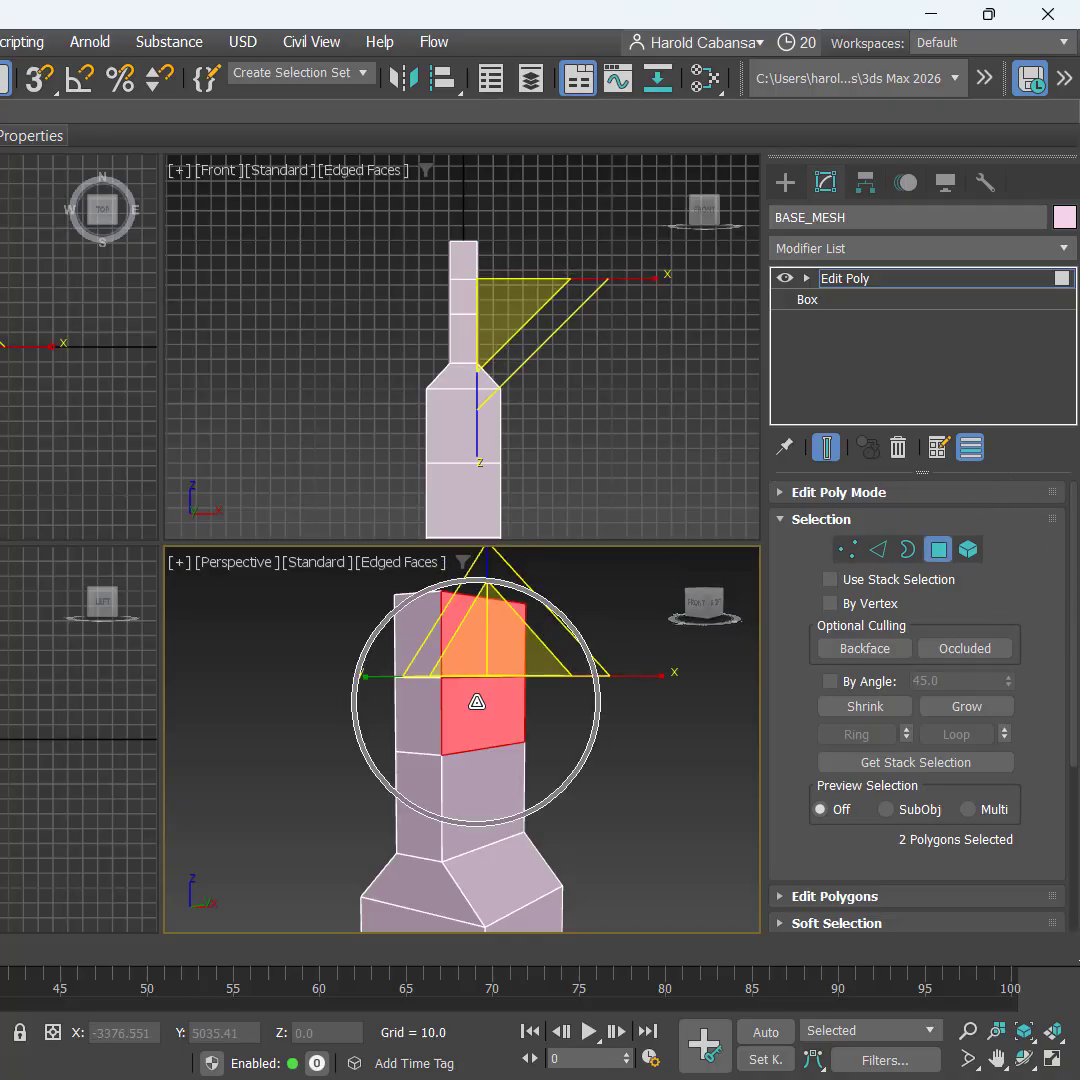
key(w)
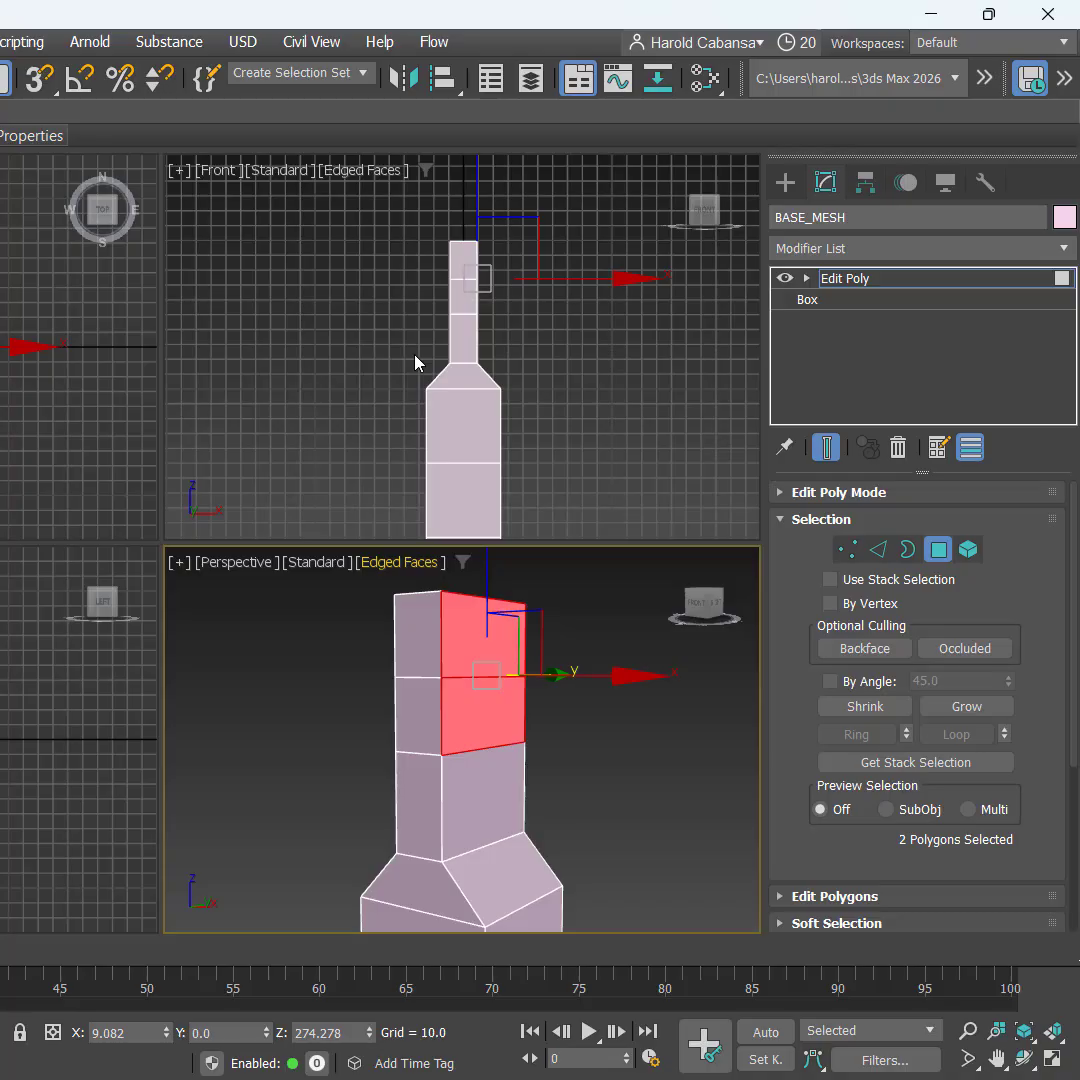
right_click(415, 362)
Step: Maximize the Front view and frame the selected neck faces
key(q)
key(alt+w)
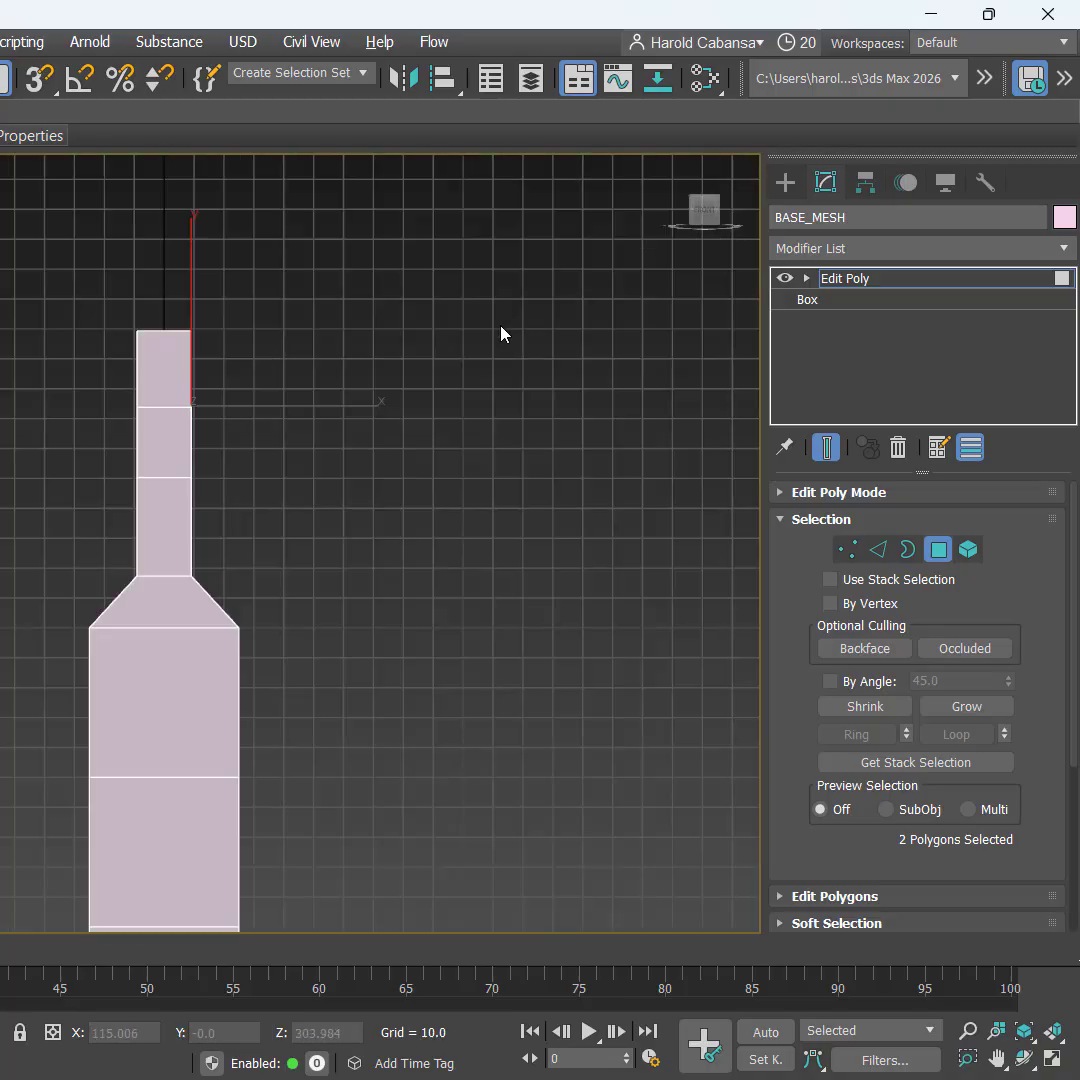
middle_drag(345, 548, 379, 690)
scroll(303, 569, up, 3)
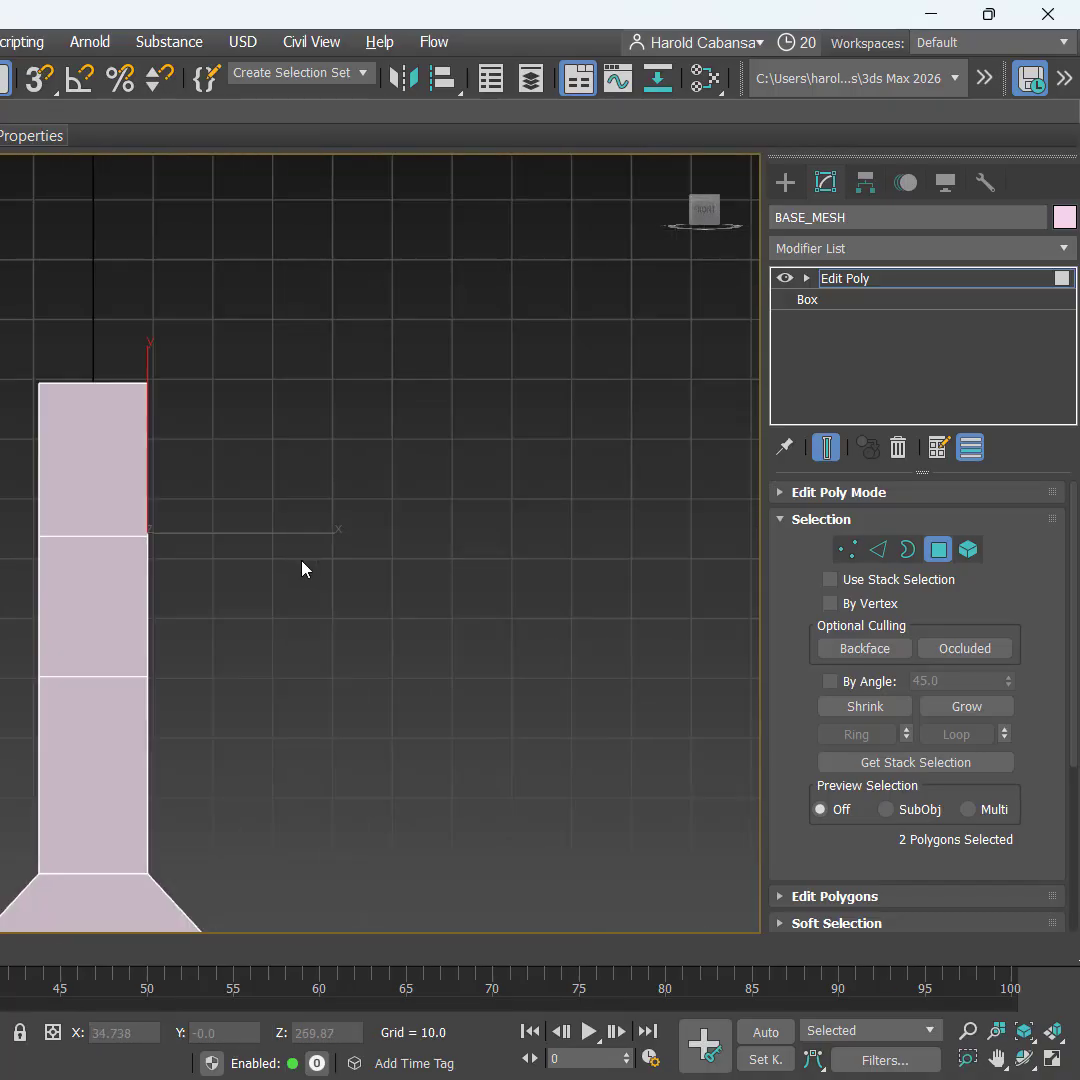
Step: Extrude the two selected faces outward with a height of 10 and commit
right_click(301, 569)
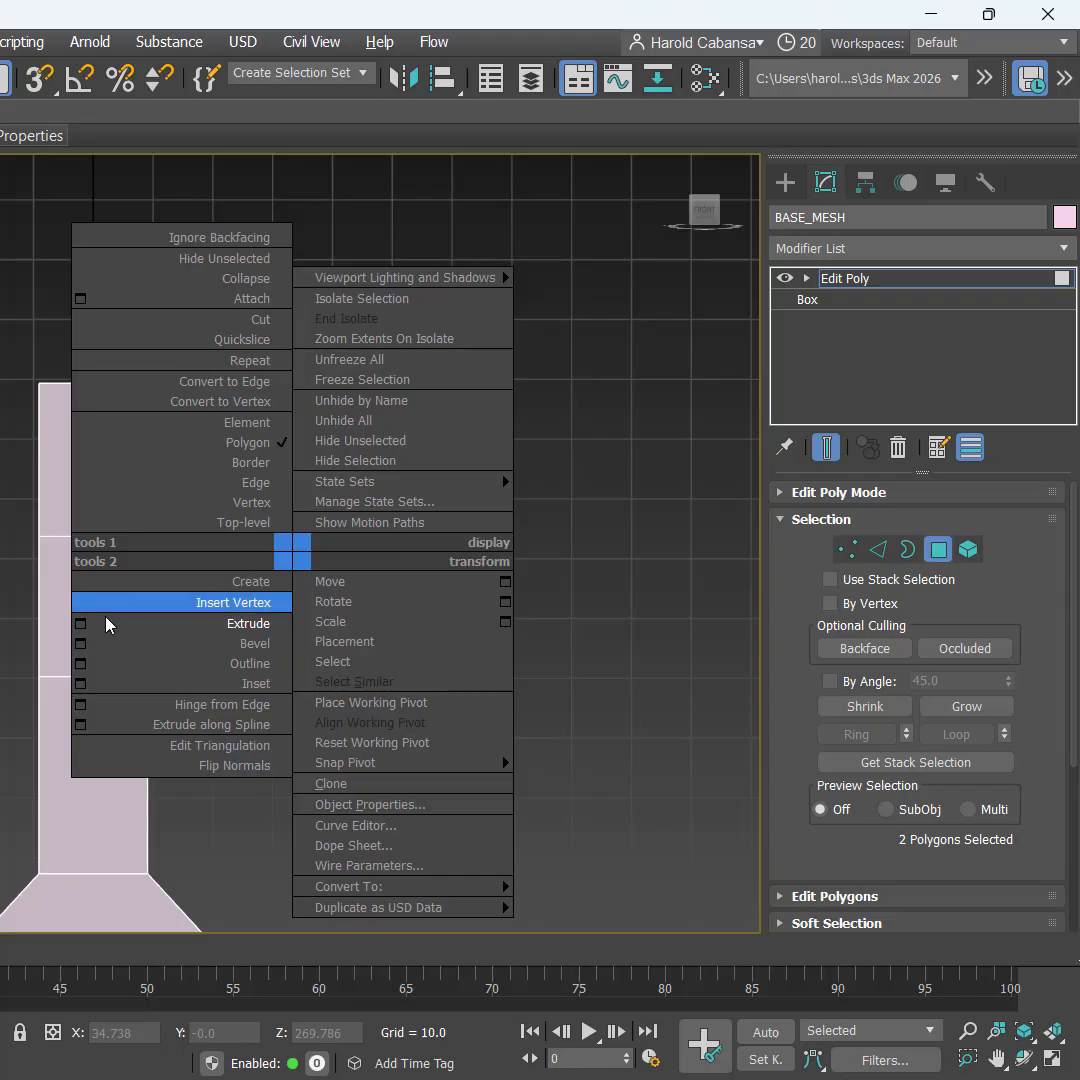
click(81, 624)
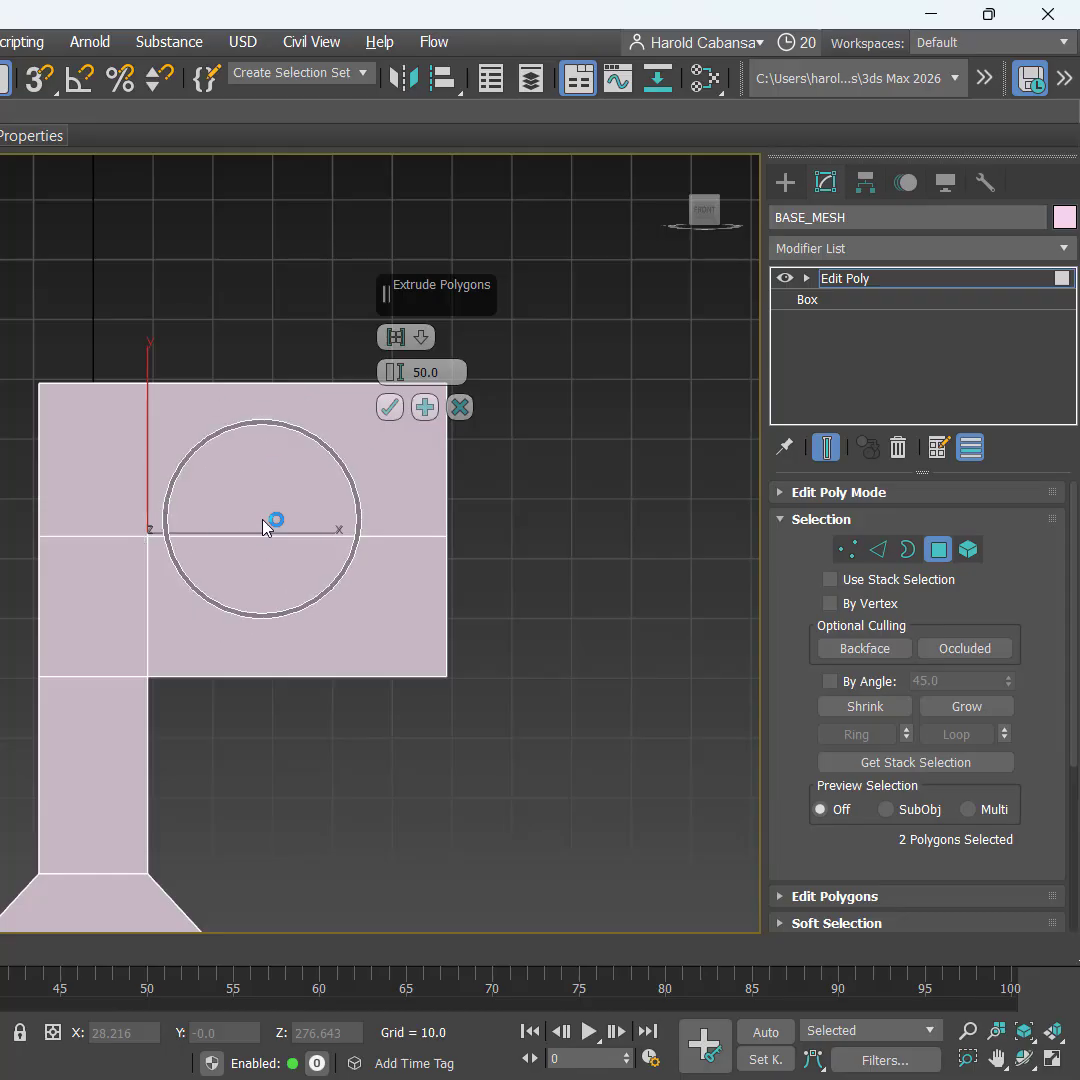
drag(416, 310, 584, 309)
click(604, 371)
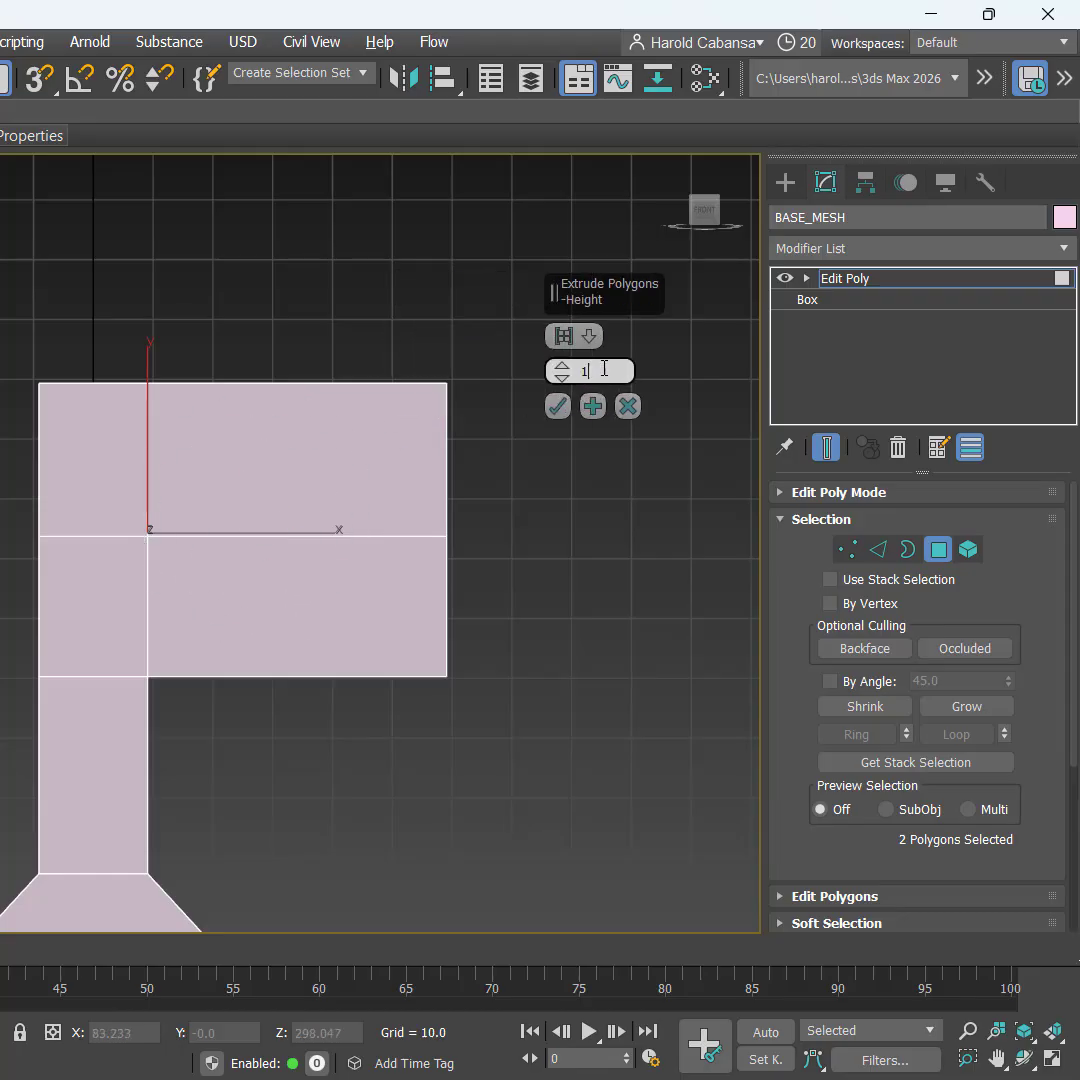
text(10)
key(Return)
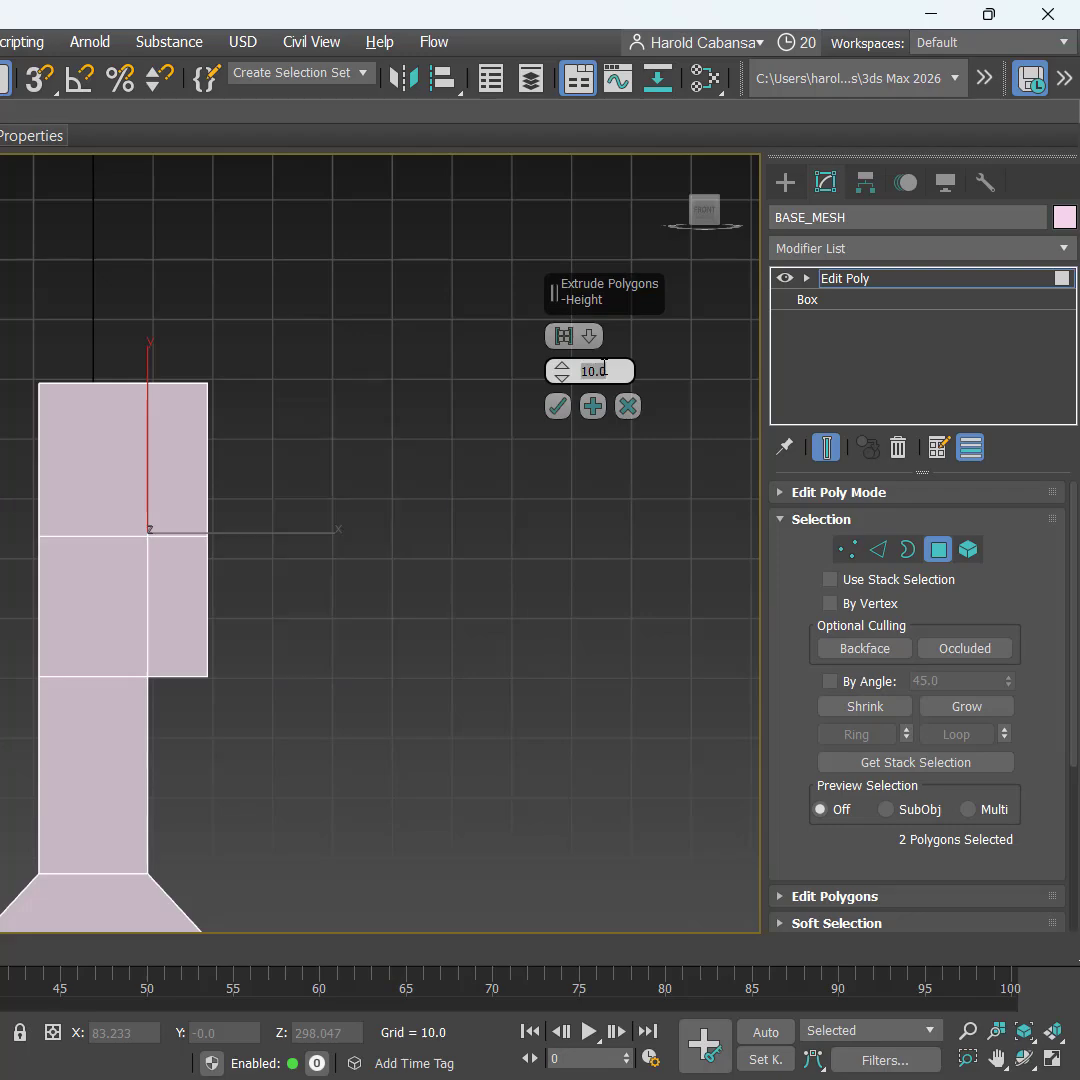
click(556, 406)
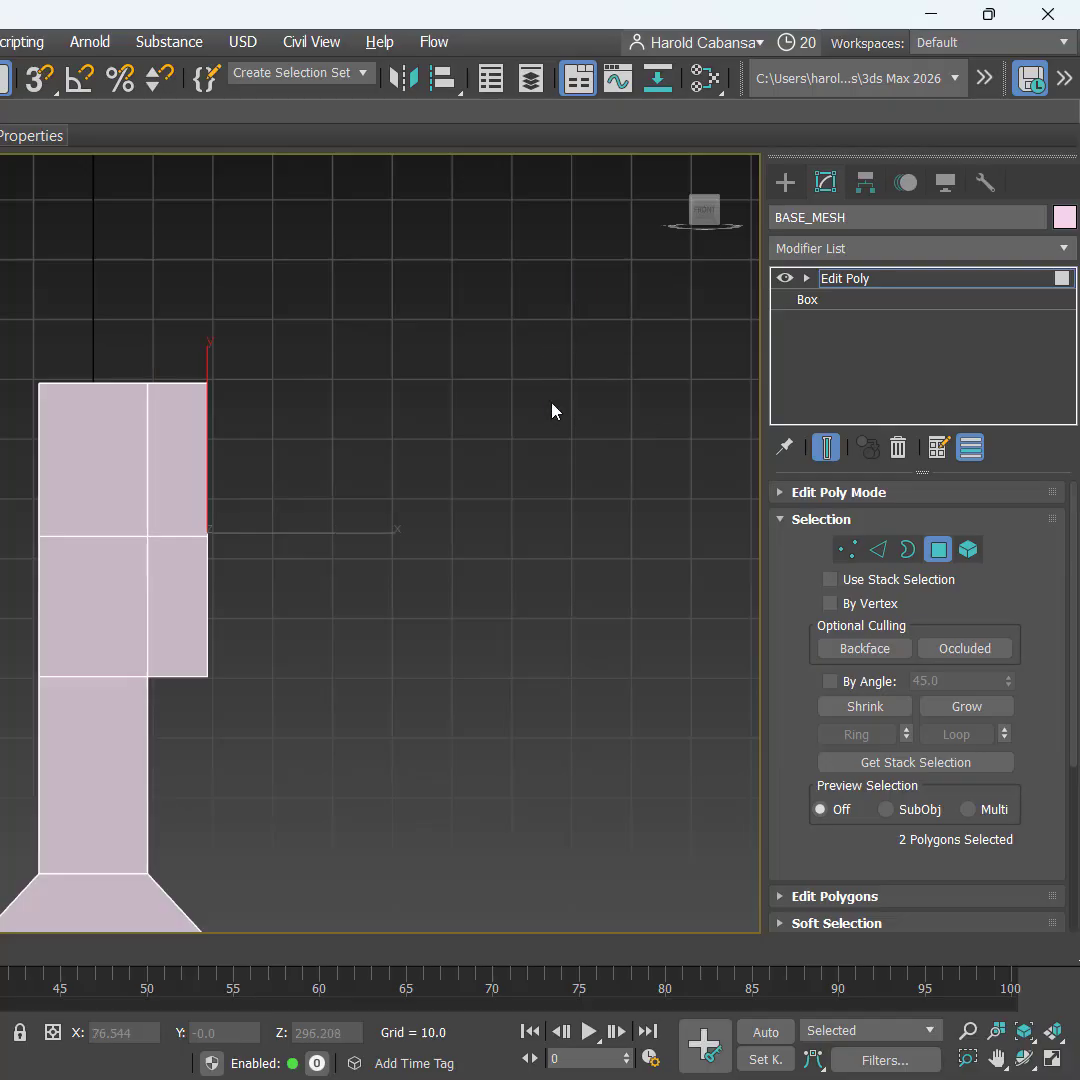
middle_drag(272, 661, 262, 551)
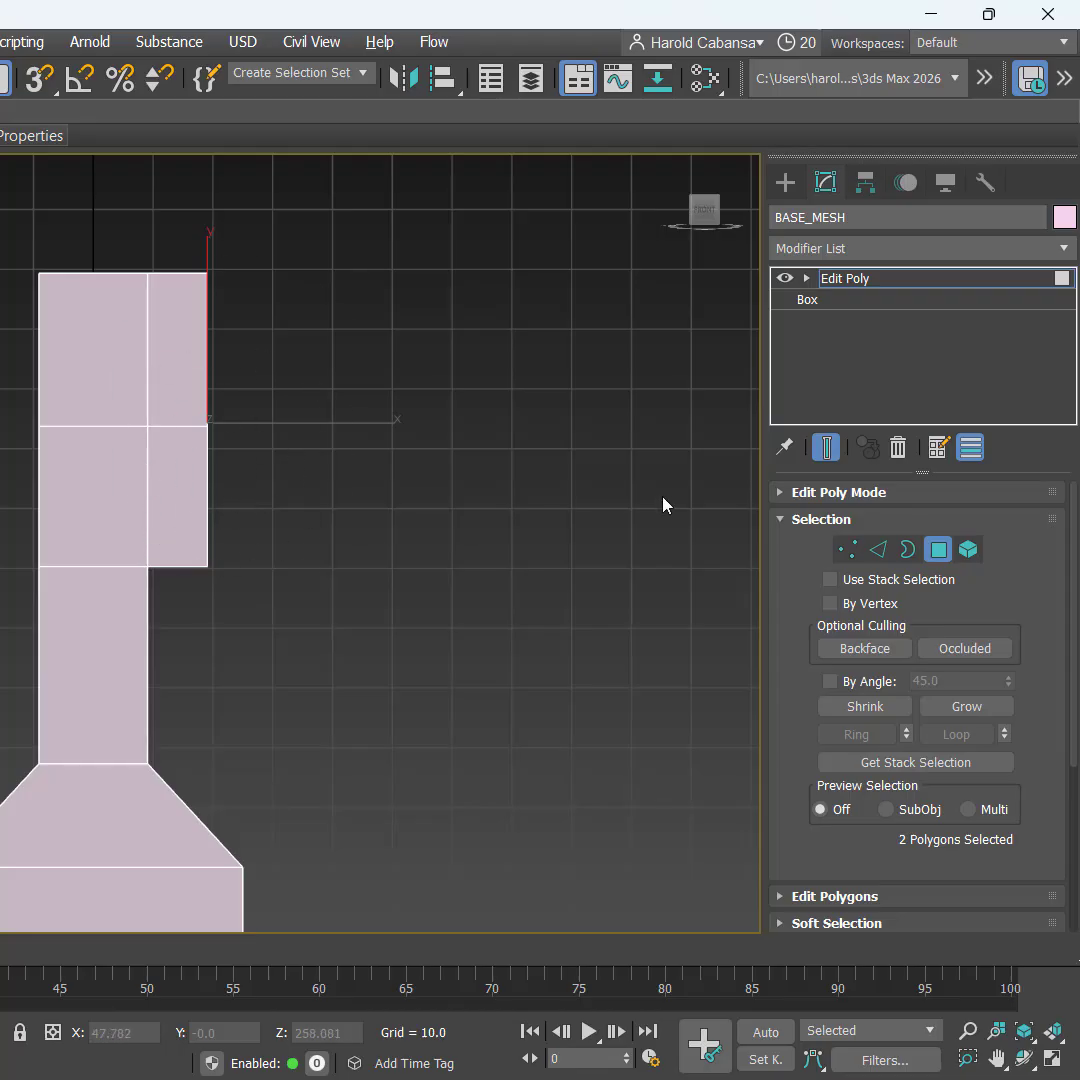
Step: At Edge level, select the ring of parallel horizontal edges around the mesh
click(876, 283)
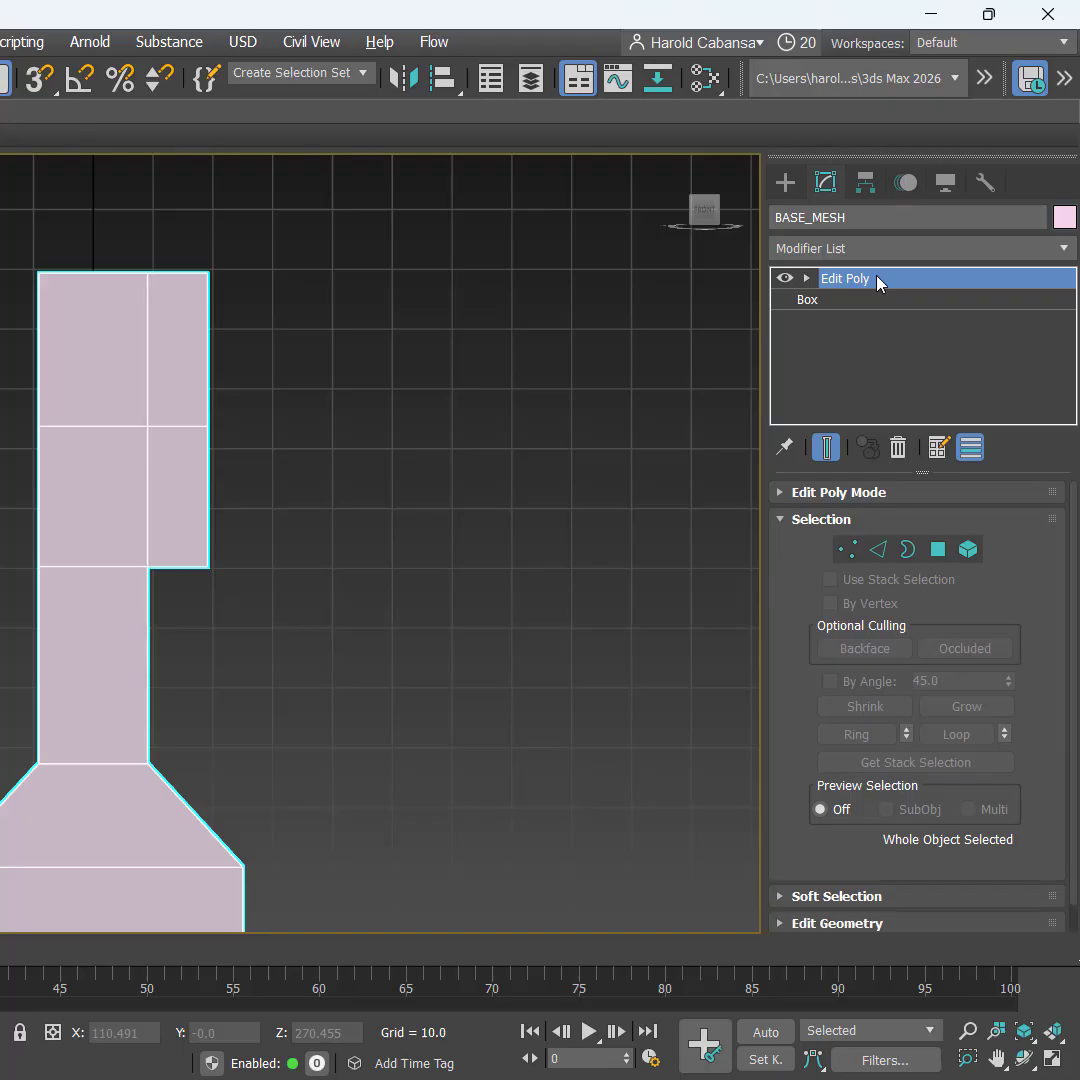
key(ctrl)
key(ctrl)
scroll(92, 612, down, 3)
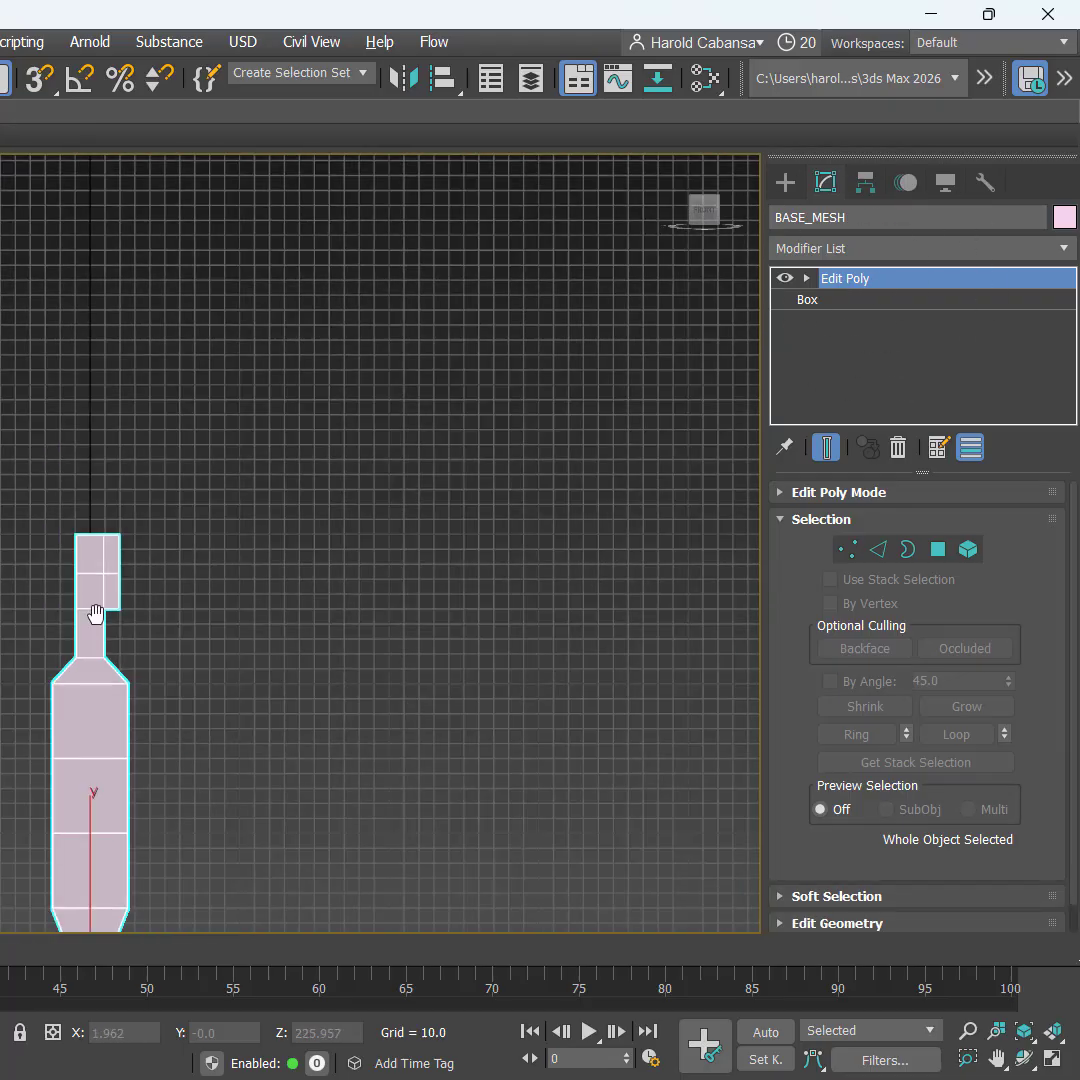
scroll(120, 365, up, 4)
key(ctrl)
key(ctrl)
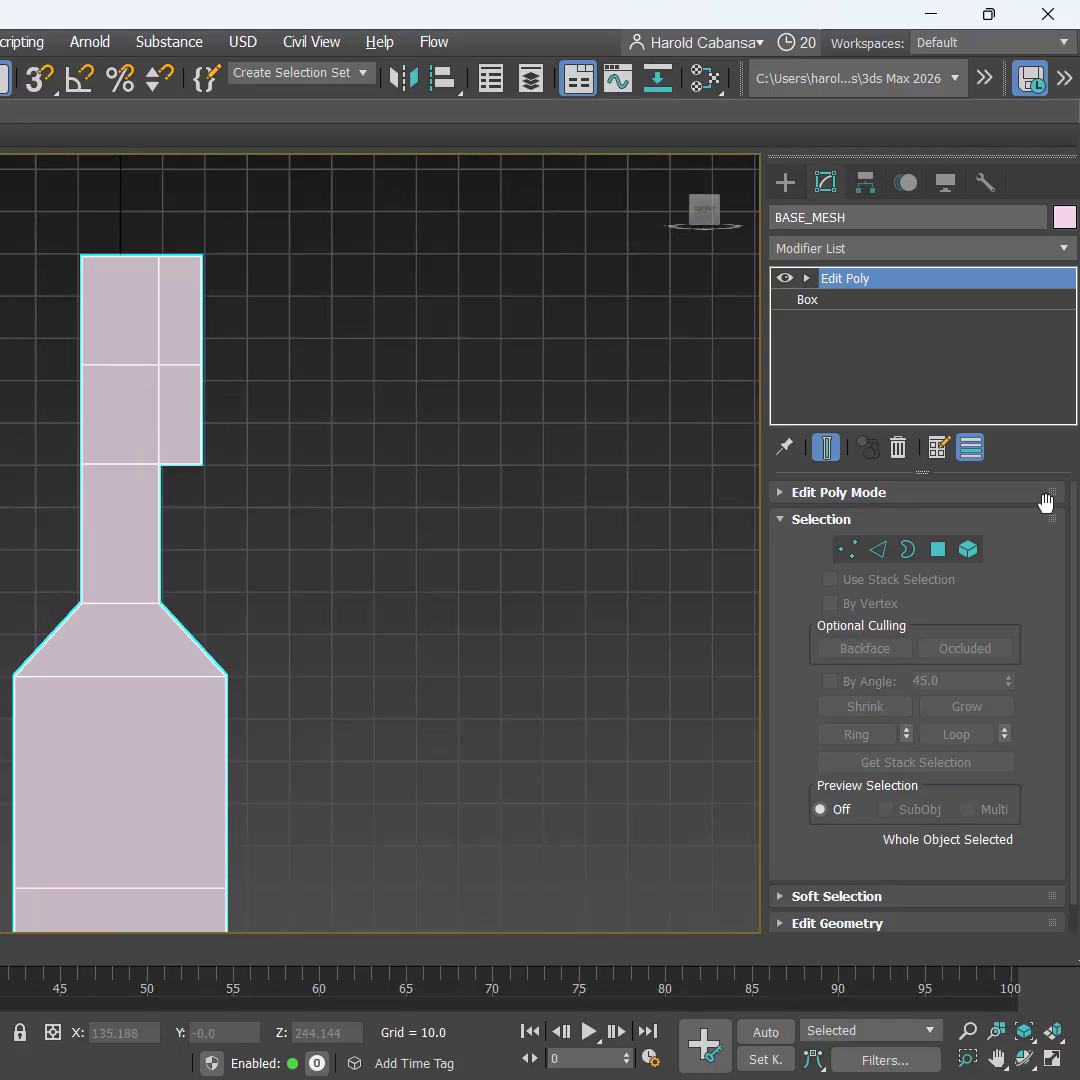
click(881, 551)
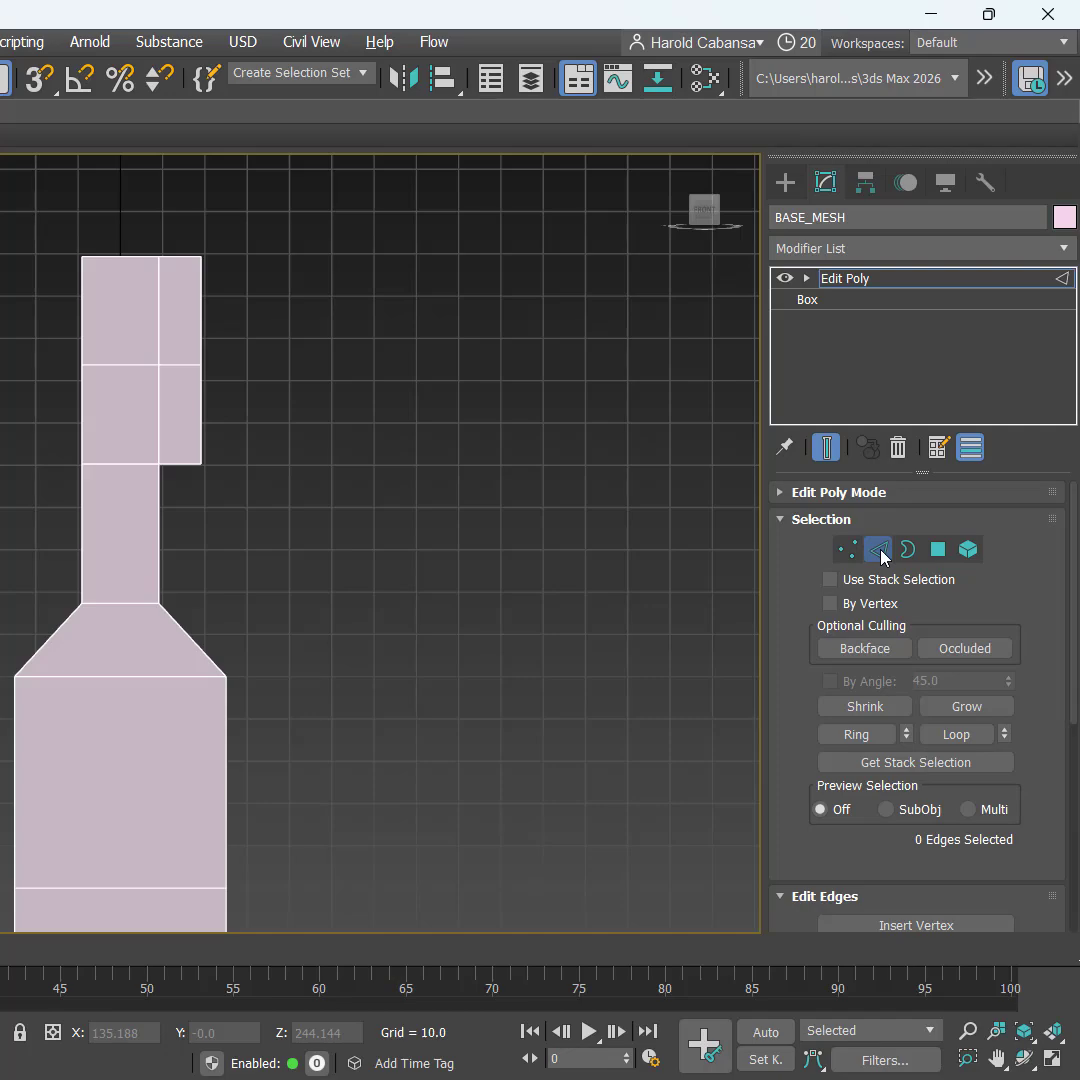
click(121, 367)
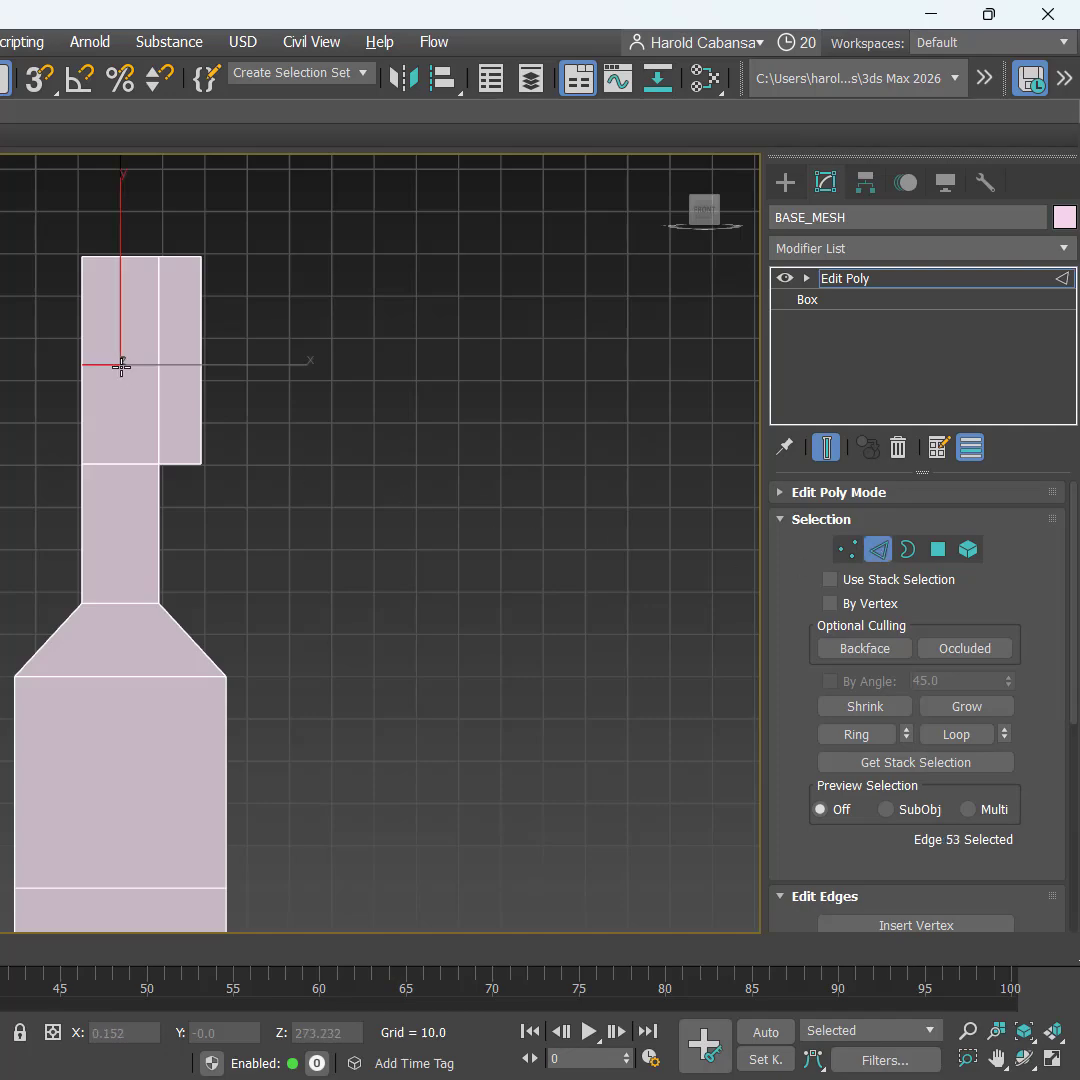
click(123, 601)
click(125, 675)
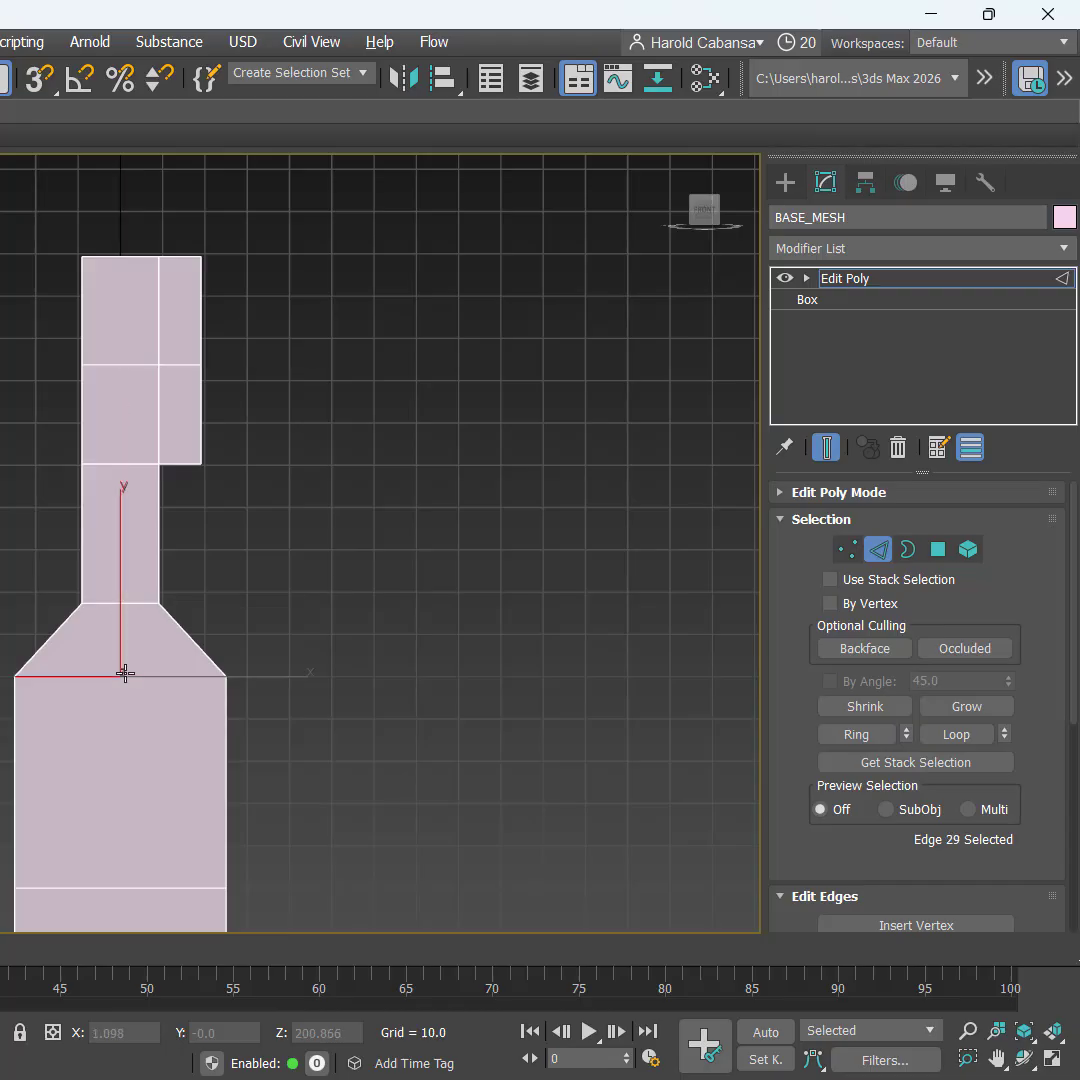
click(840, 736)
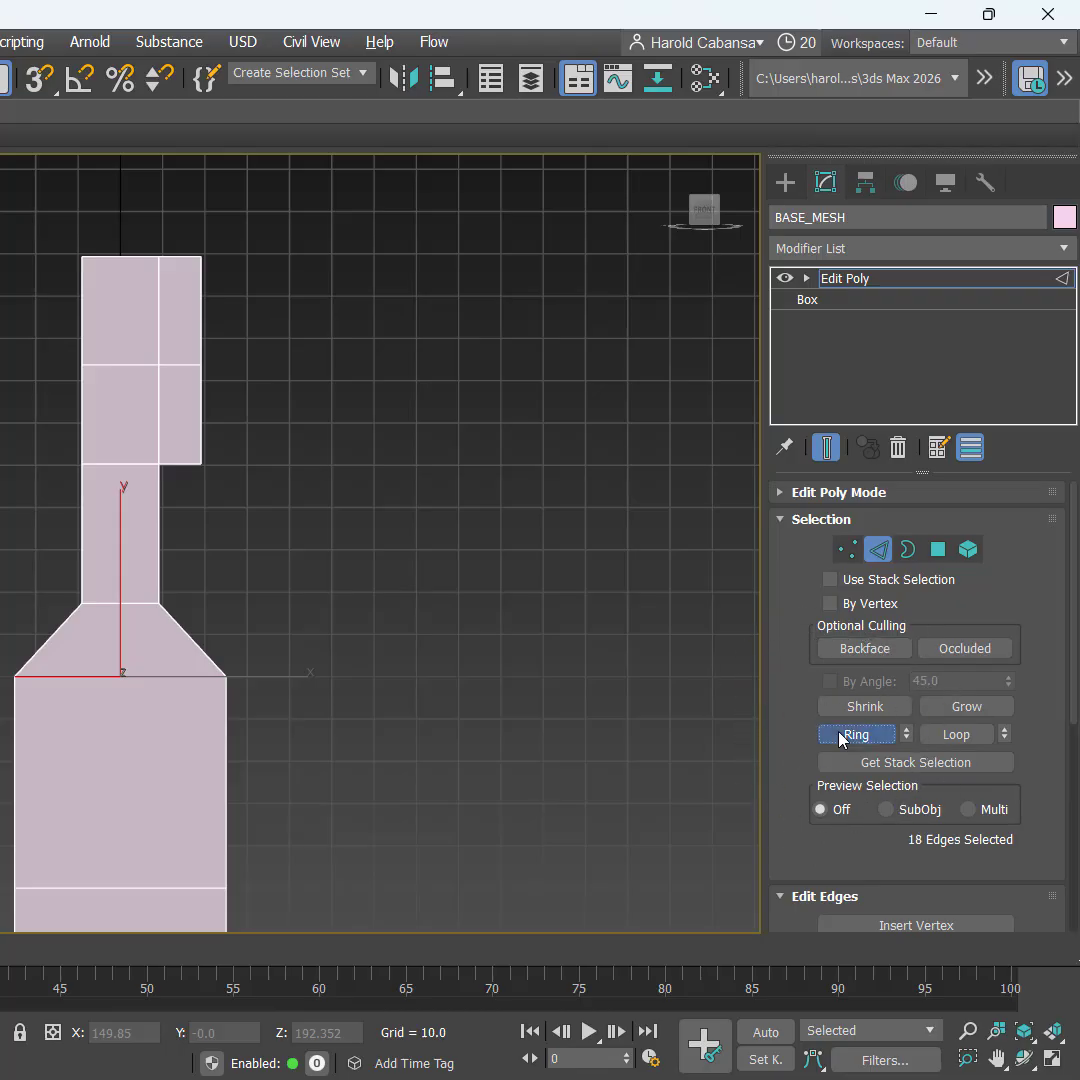
Step: Connect the ring edges with 1 segment to add a centre loop, then deselect
scroll(370, 700, down, 6)
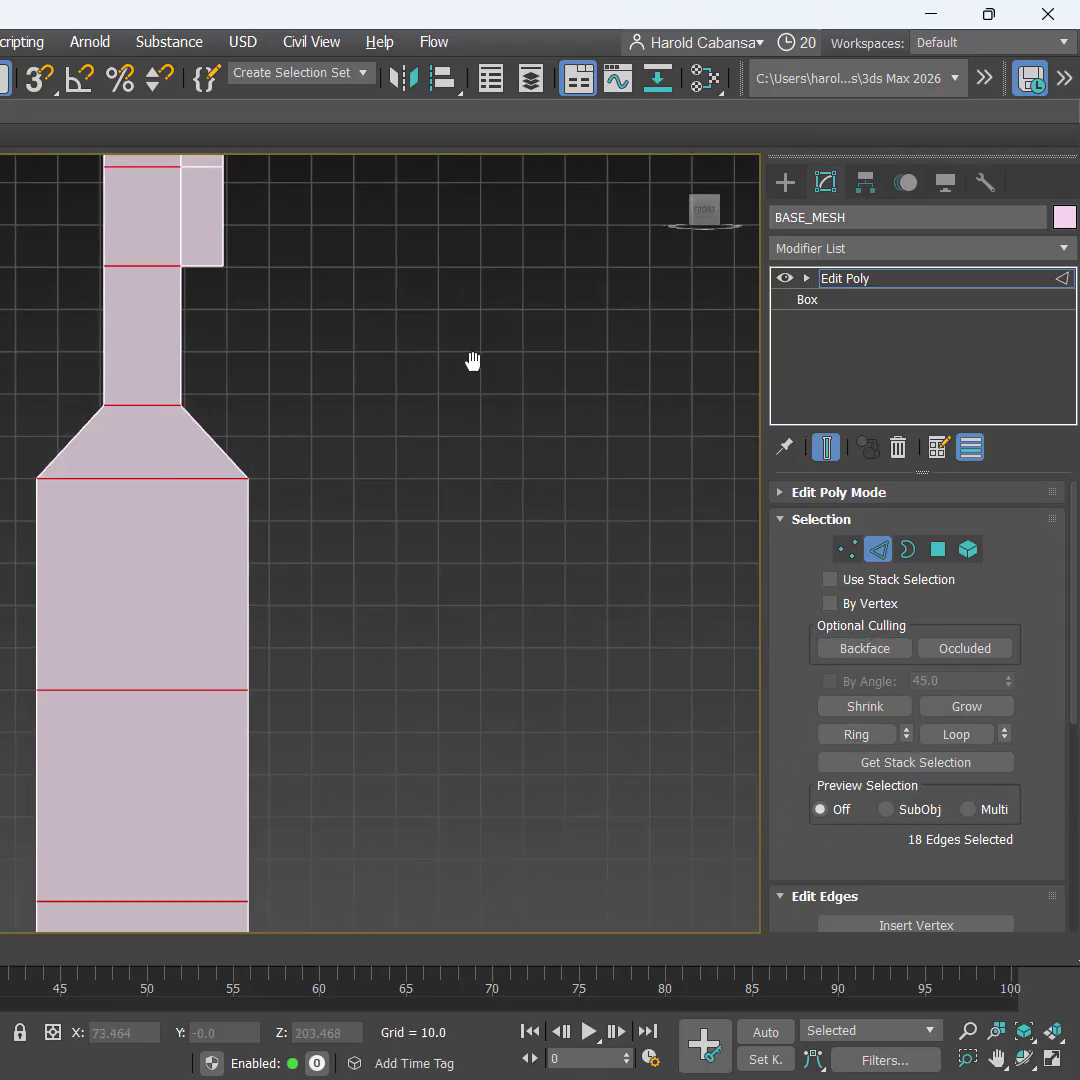
middle_drag(485, 593, 393, 559)
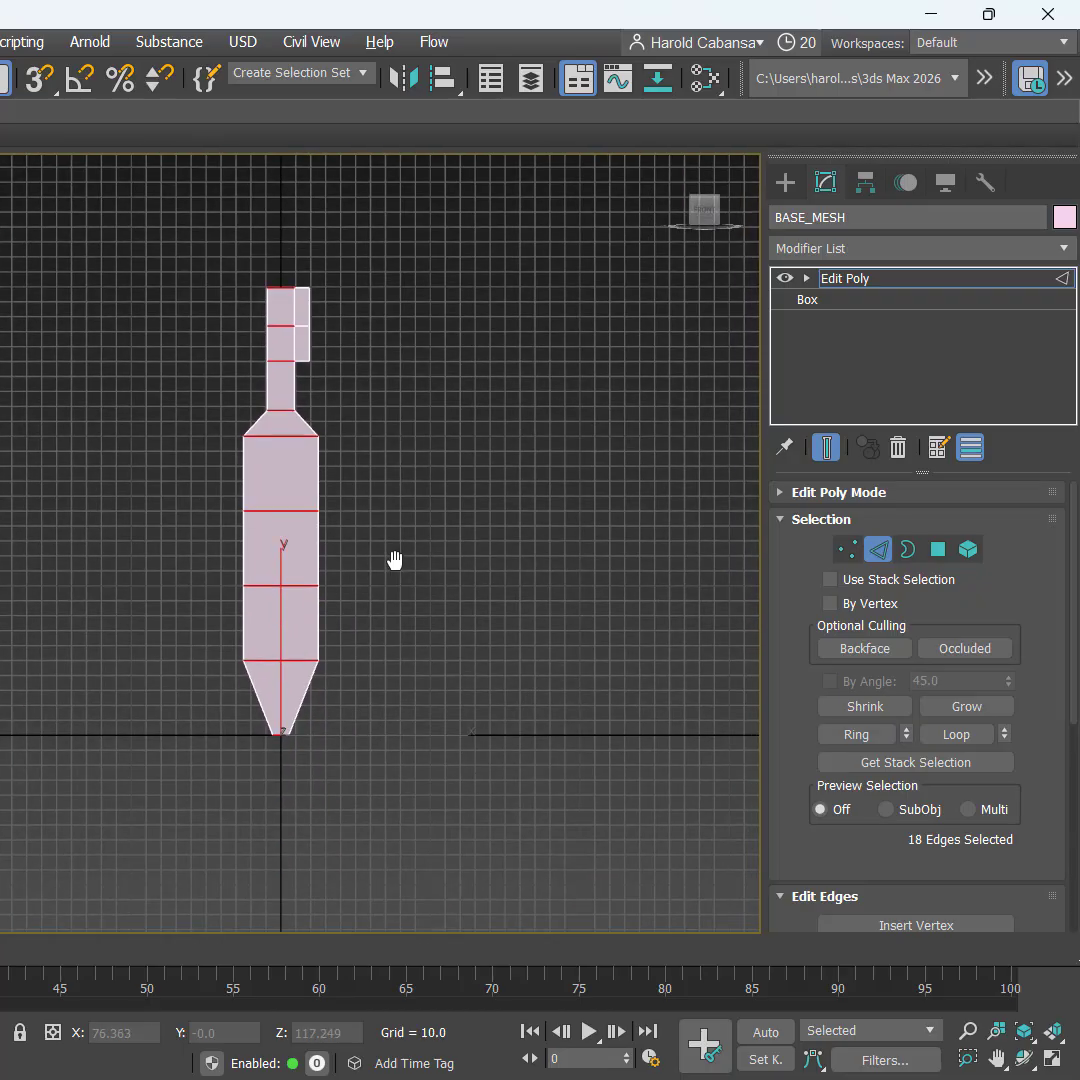
scroll(350, 357, up, 5)
right_click(340, 341)
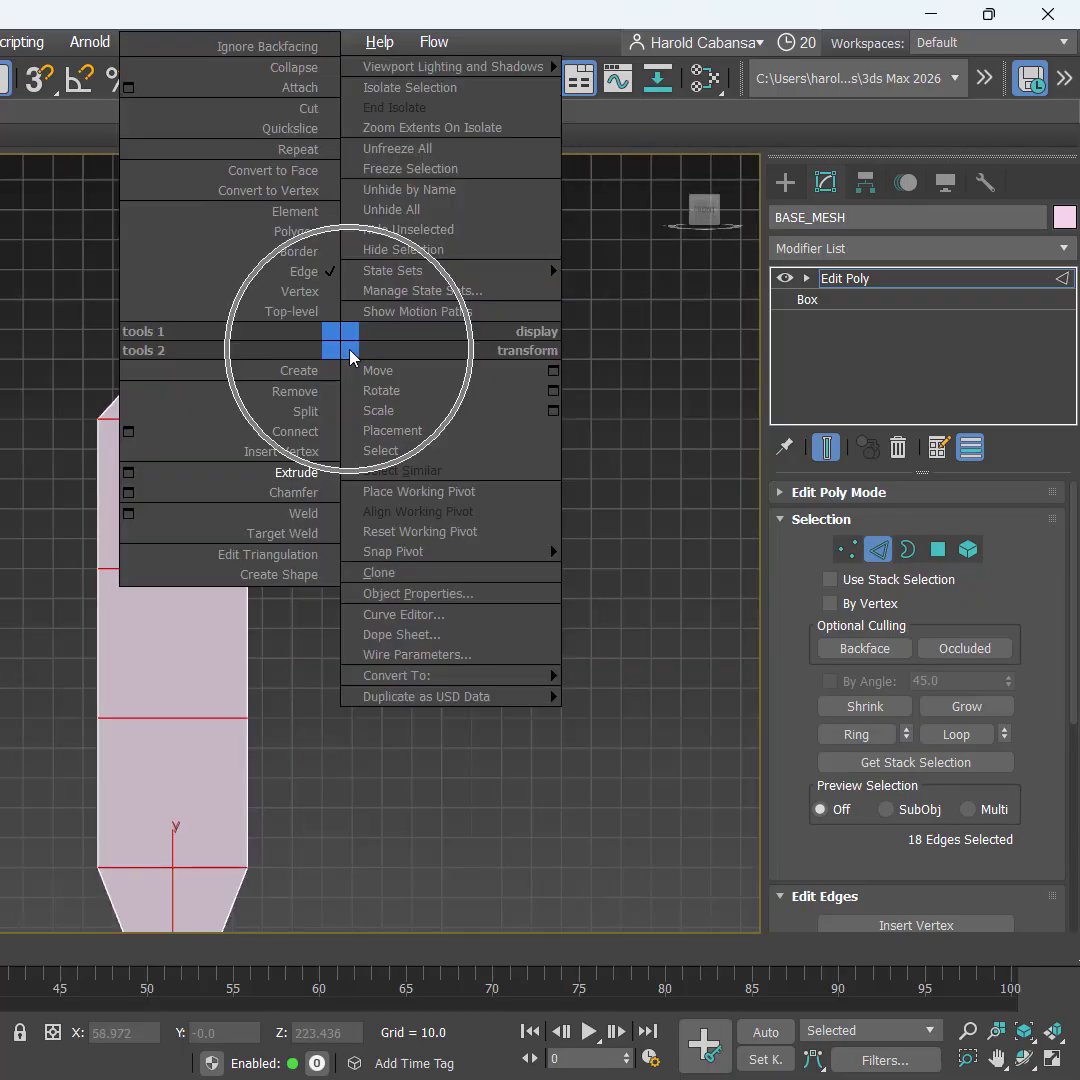
click(128, 432)
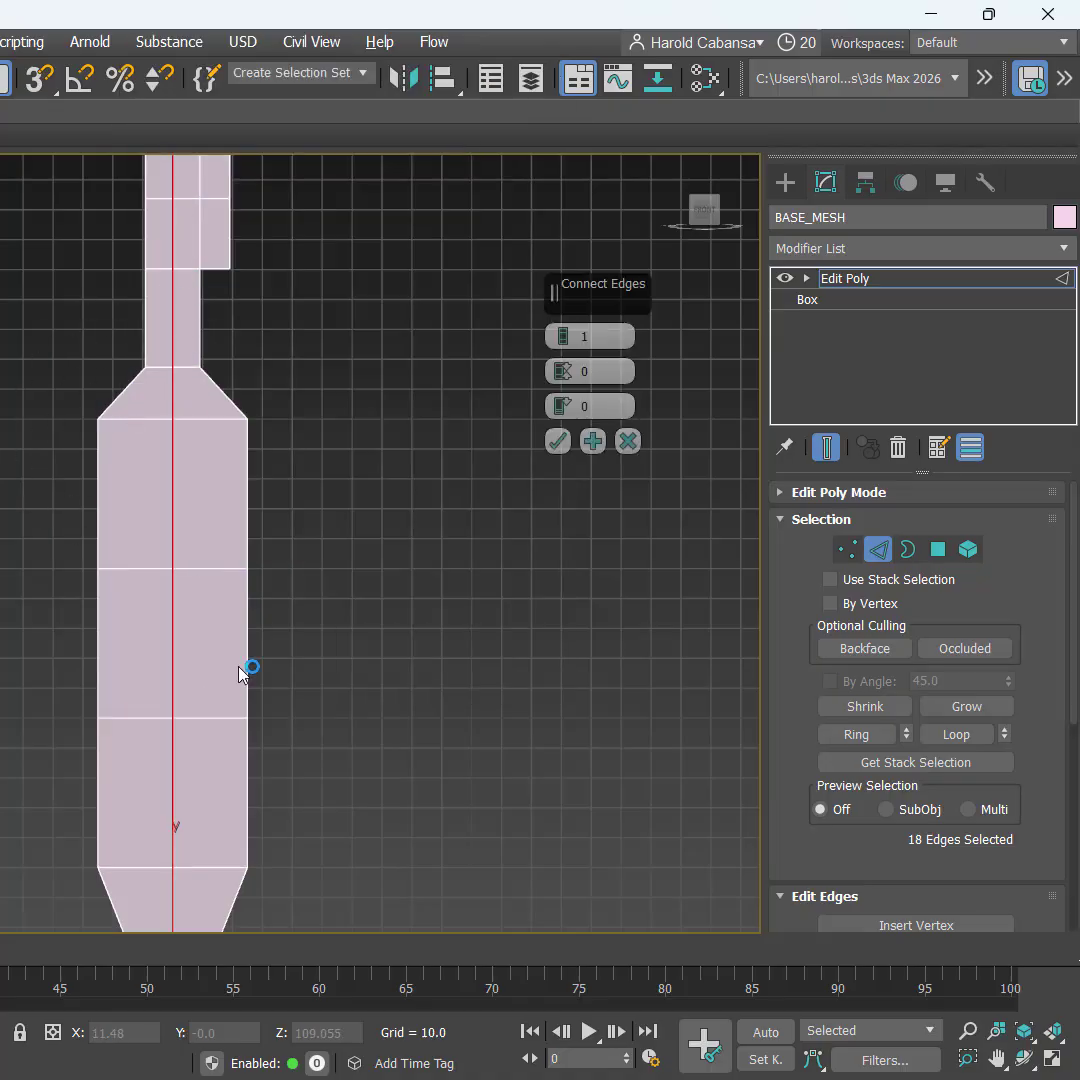
click(557, 441)
scroll(427, 494, down, 2)
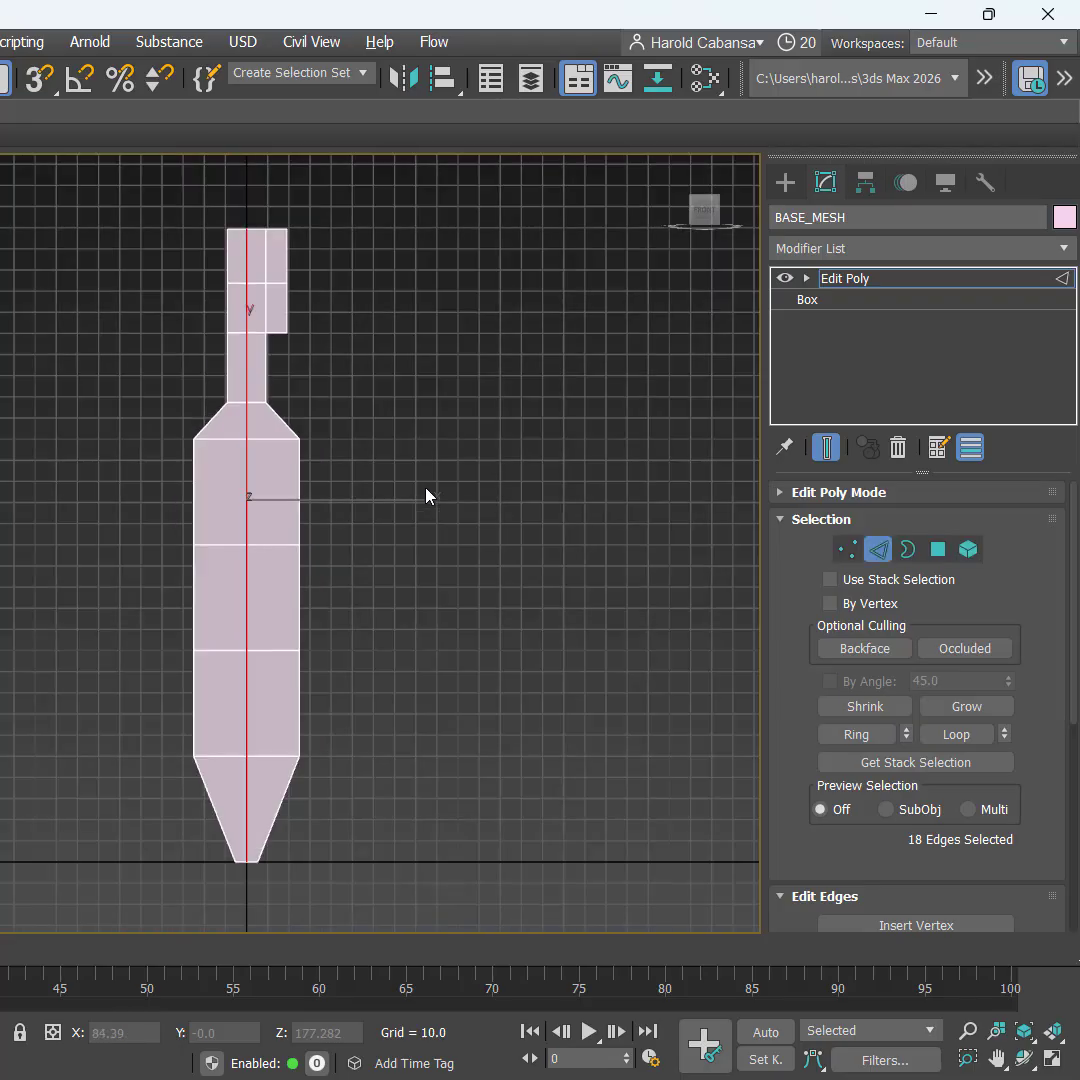
click(428, 512)
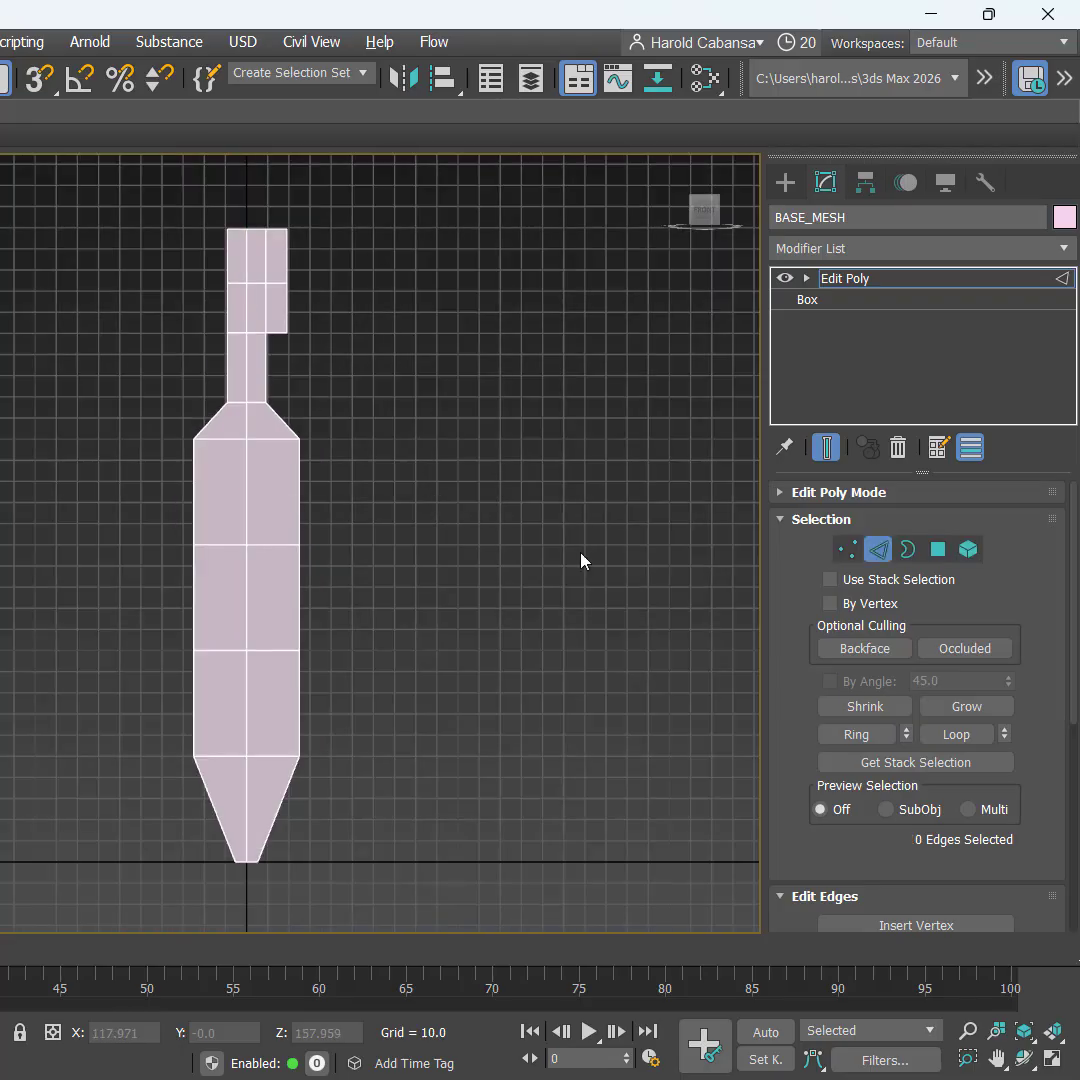
Step: Box-select the left-half polygons of BASE_MESH and delete them
click(944, 554)
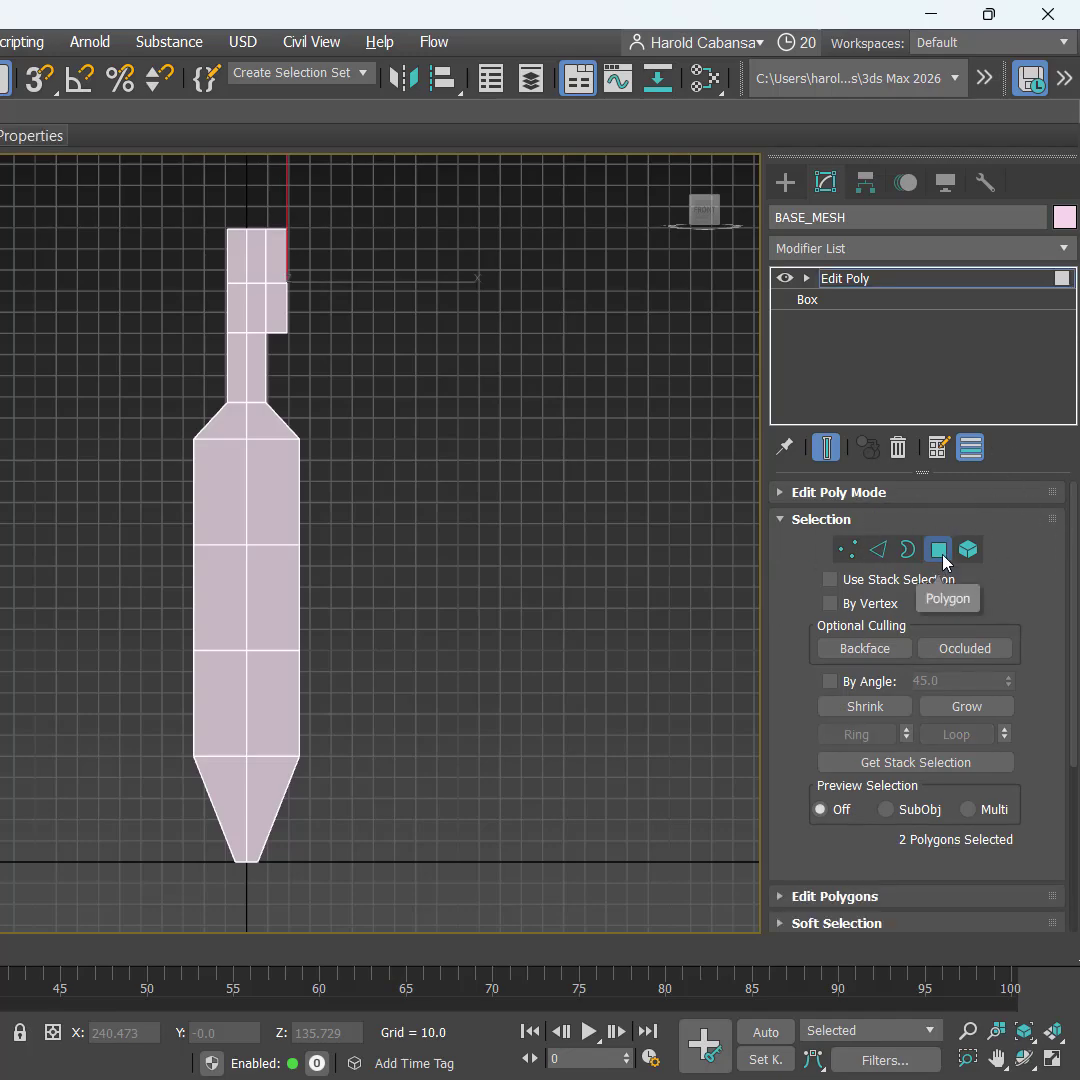
drag(58, 182, 239, 921)
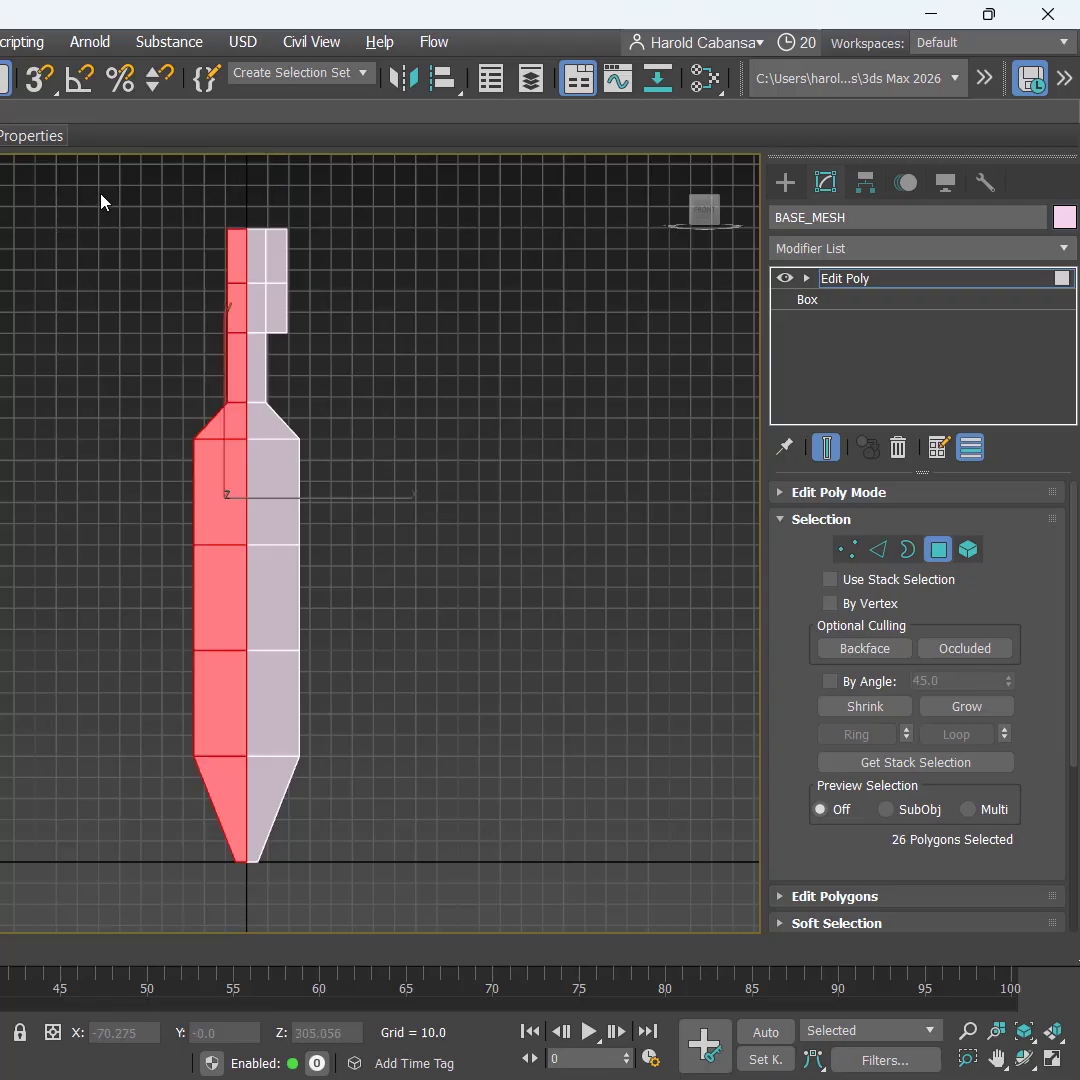
drag(83, 186, 242, 975)
key(Delete)
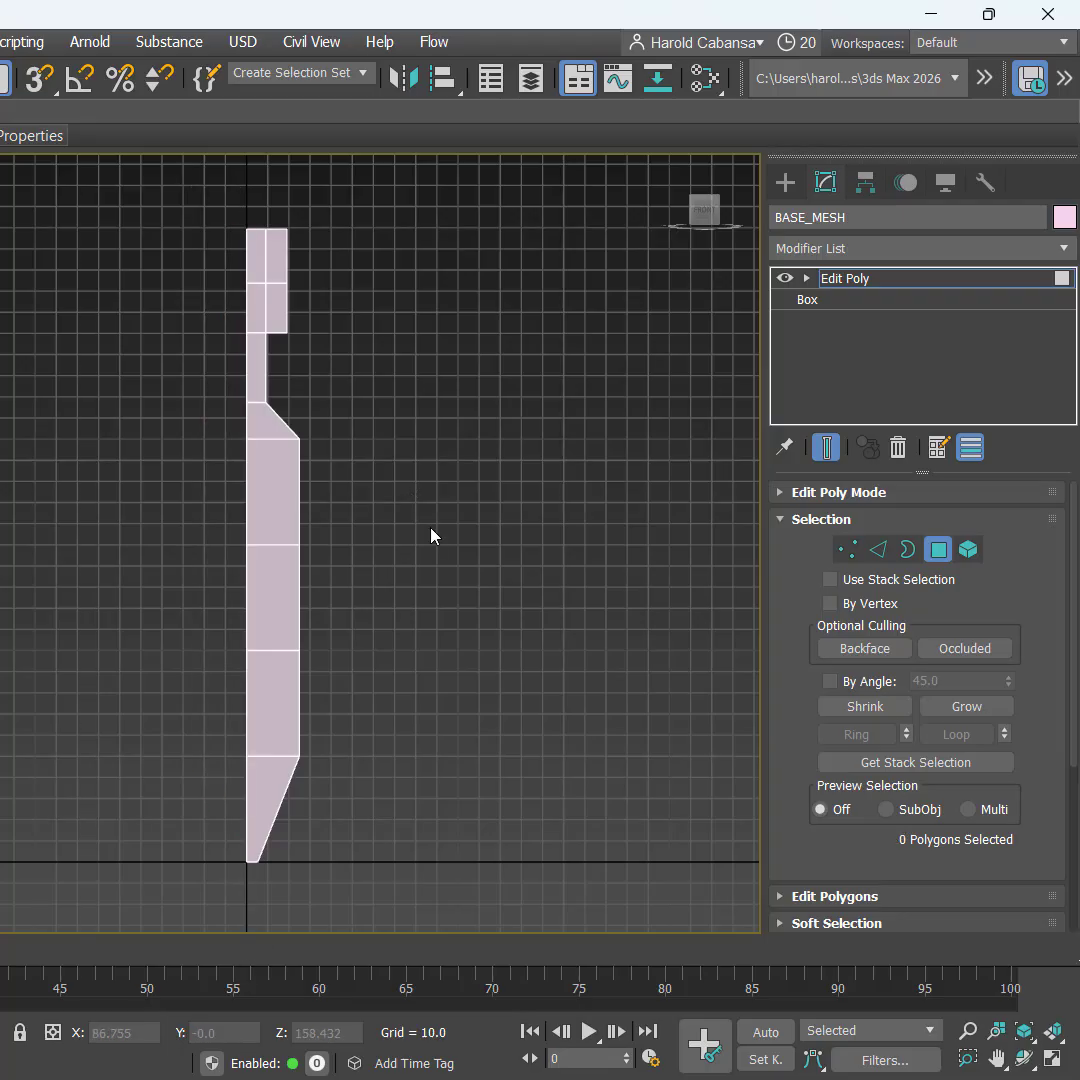
Step: Maximize Perspective, orbit to inspect the open half mesh, and exit polygon level
right_click(523, 752)
click(48, 744)
key(alt+w)
right_click(480, 766)
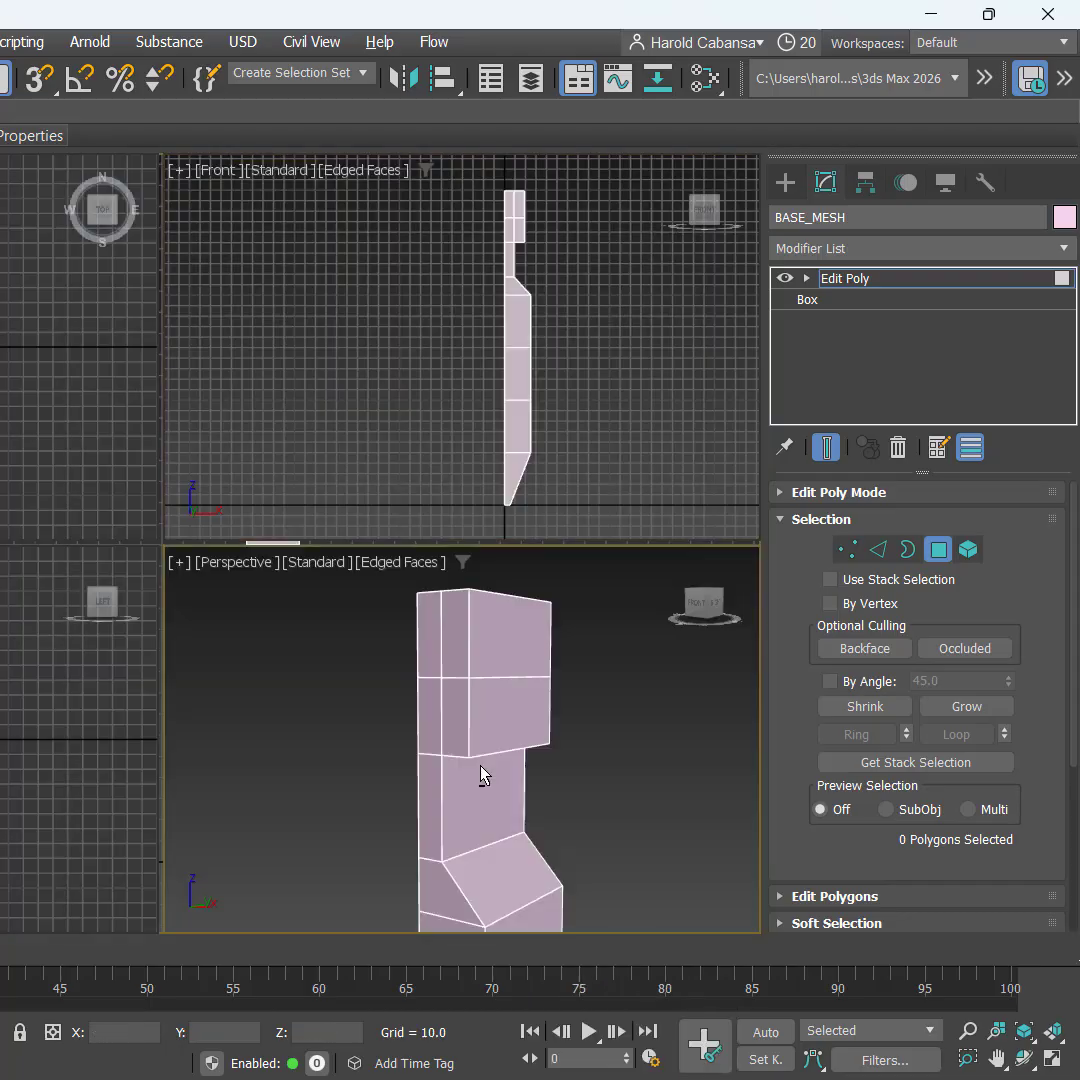
key(alt+w)
scroll(398, 639, down, 5)
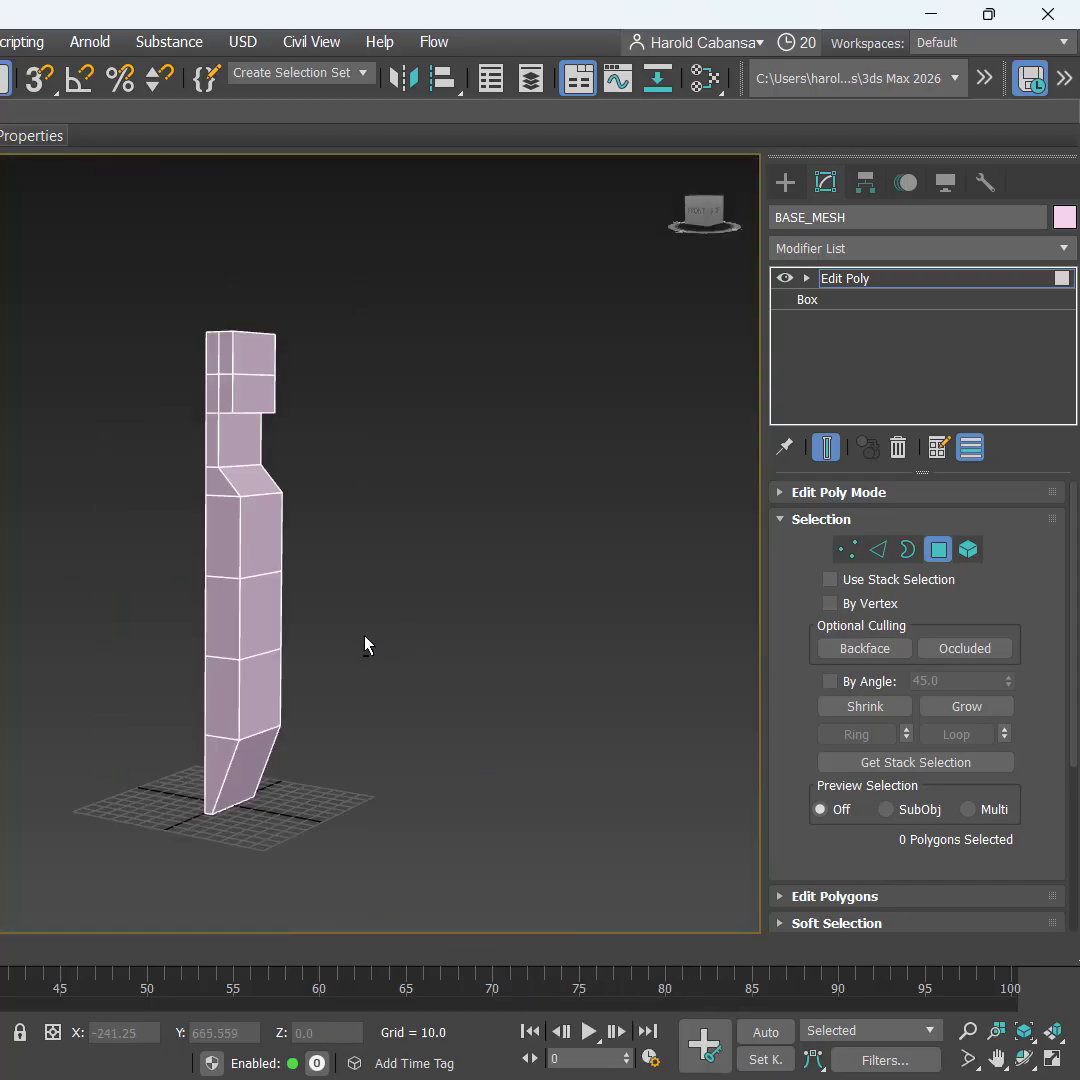
scroll(365, 645, up, 3)
mouse_move(364, 646)
alt+middle_down()
mouse_move(574, 658)
mouse_move(186, 656)
mouse_move(434, 668)
mouse_move(224, 670)
mouse_move(370, 668)
alt+middle_up()
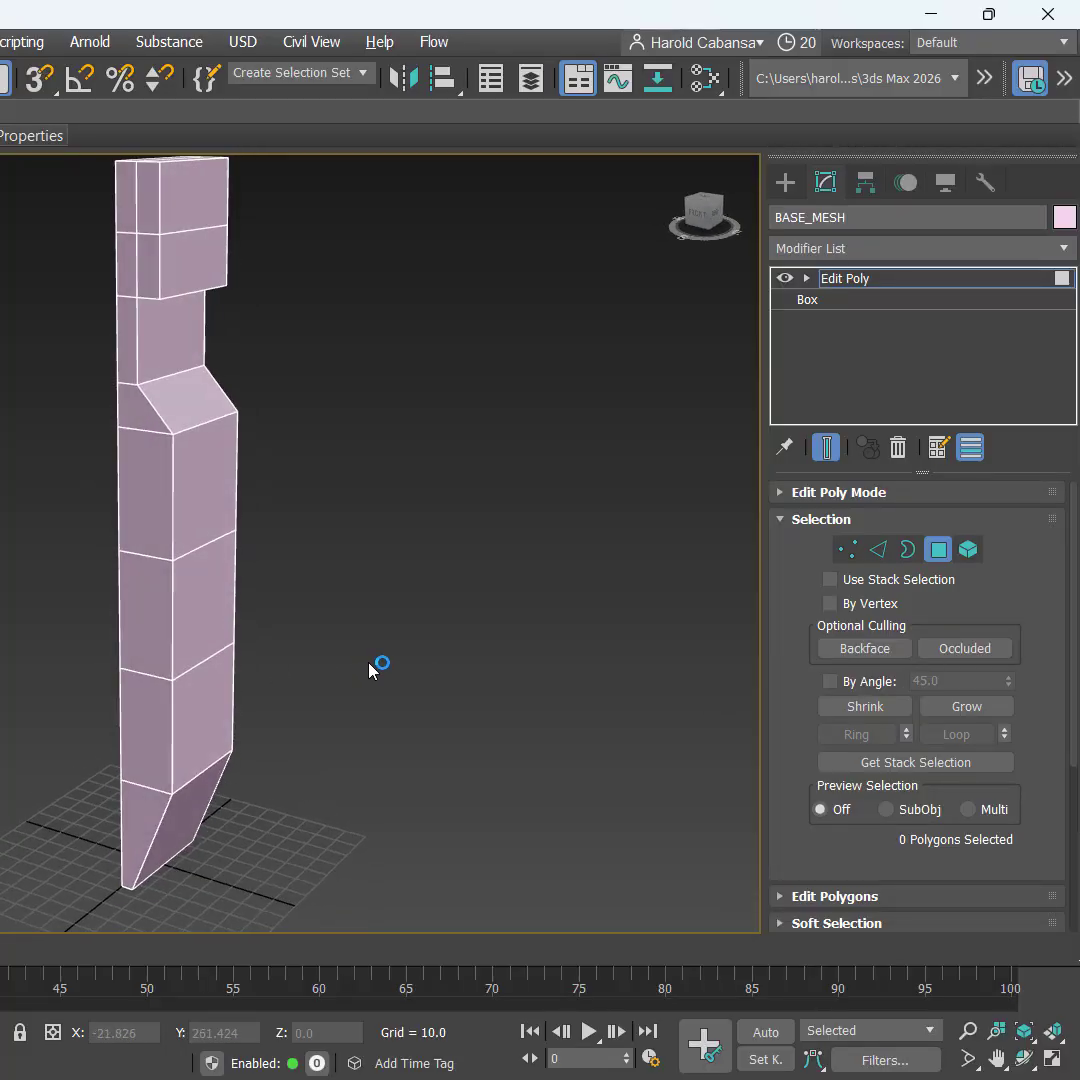
click(937, 549)
click(849, 286)
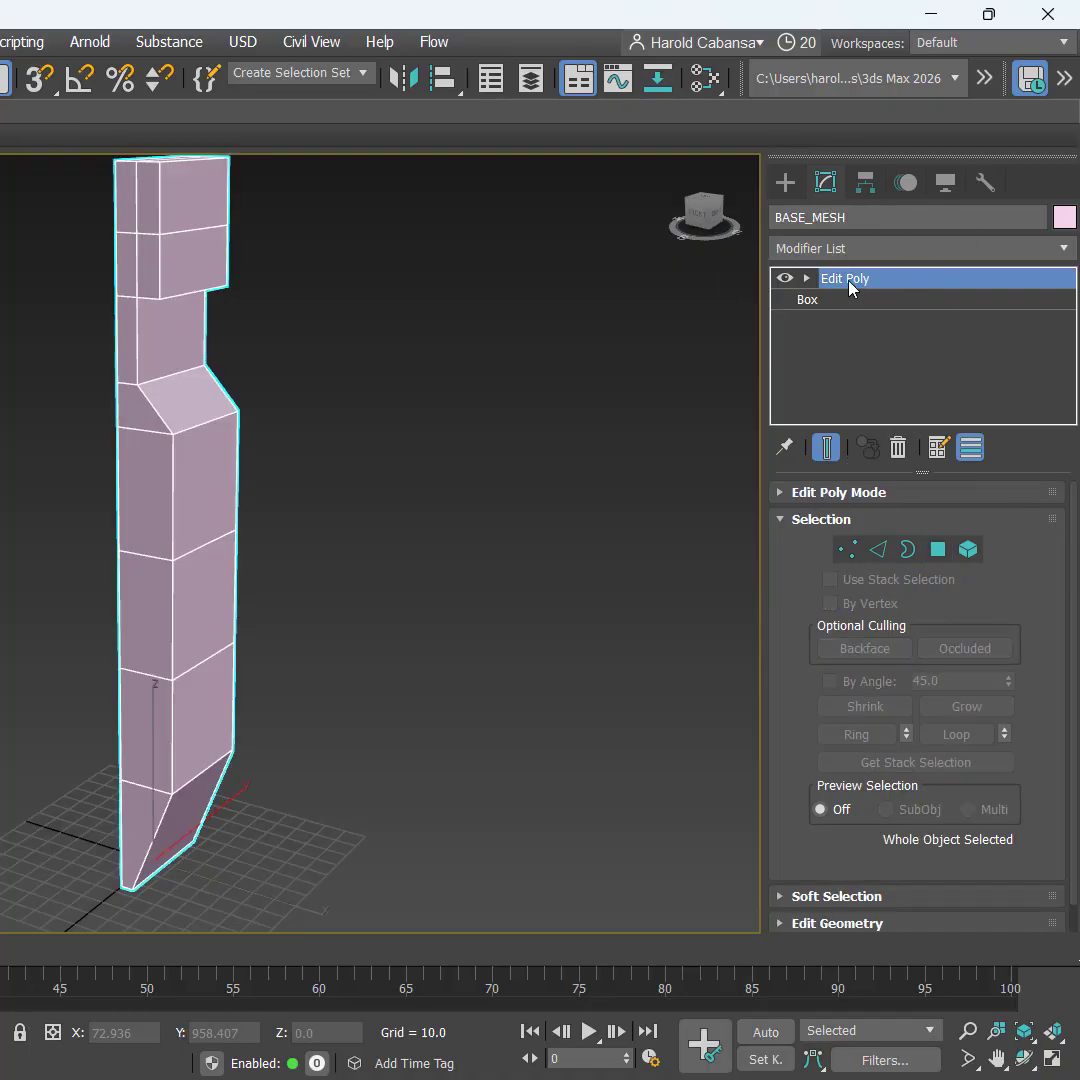
Step: Rename the body's Edit Poly modifier to BODY_HEAD
right_click(849, 286)
click(845, 296)
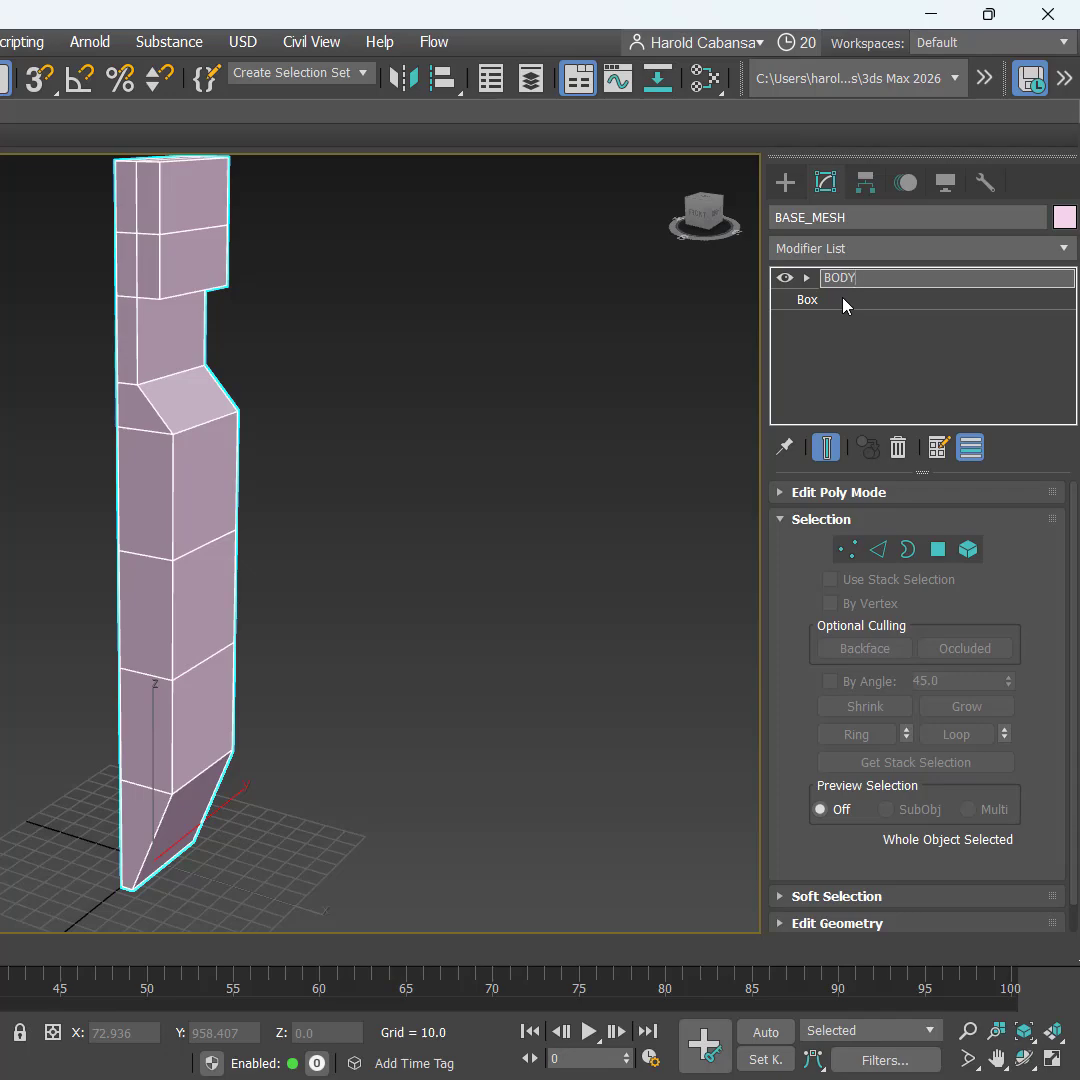
text(BODY_HEAD)
key(Return)
click(625, 370)
click(189, 293)
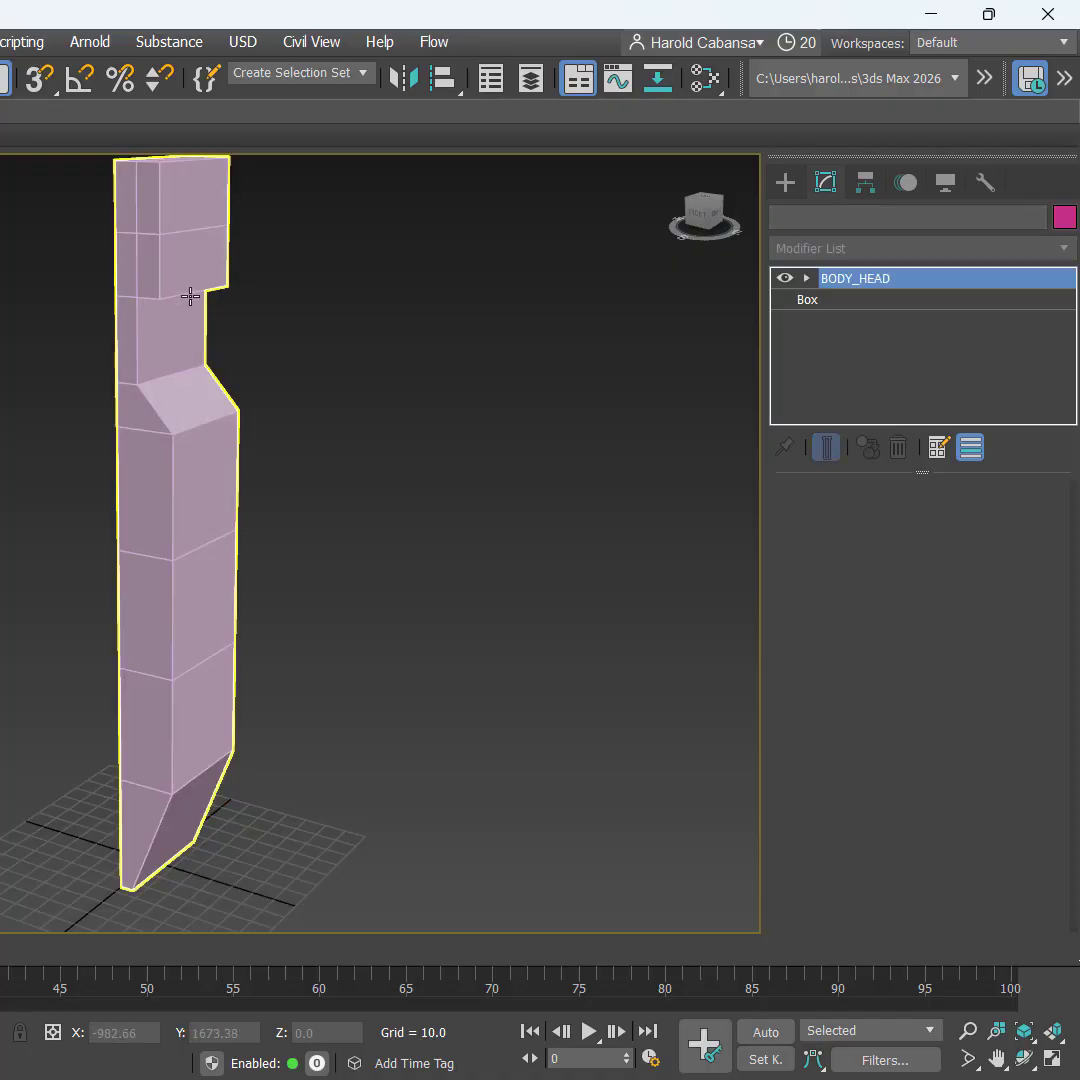
Step: Toggle BODY_HEAD's visibility on and off to compare the edits
scroll(340, 548, down, 4)
alt+middle_drag(428, 518, 347, 523)
key(ctrl)
click(784, 279)
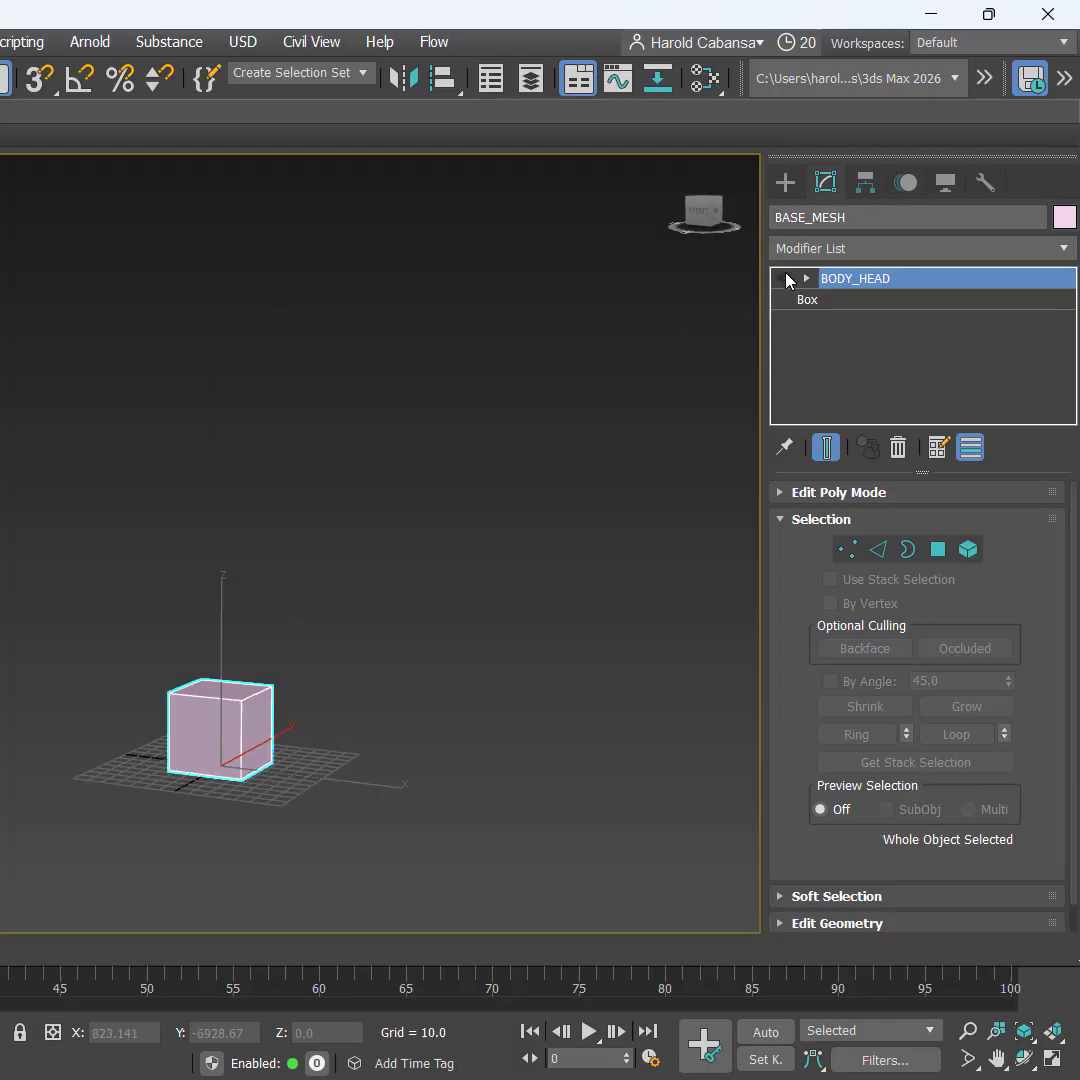
click(784, 279)
click(784, 279)
click(784, 279)
click(784, 279)
click(784, 279)
mouse_move(400, 609)
alt+middle_down()
mouse_move(480, 603)
mouse_move(427, 593)
mouse_move(416, 603)
alt+middle_up()
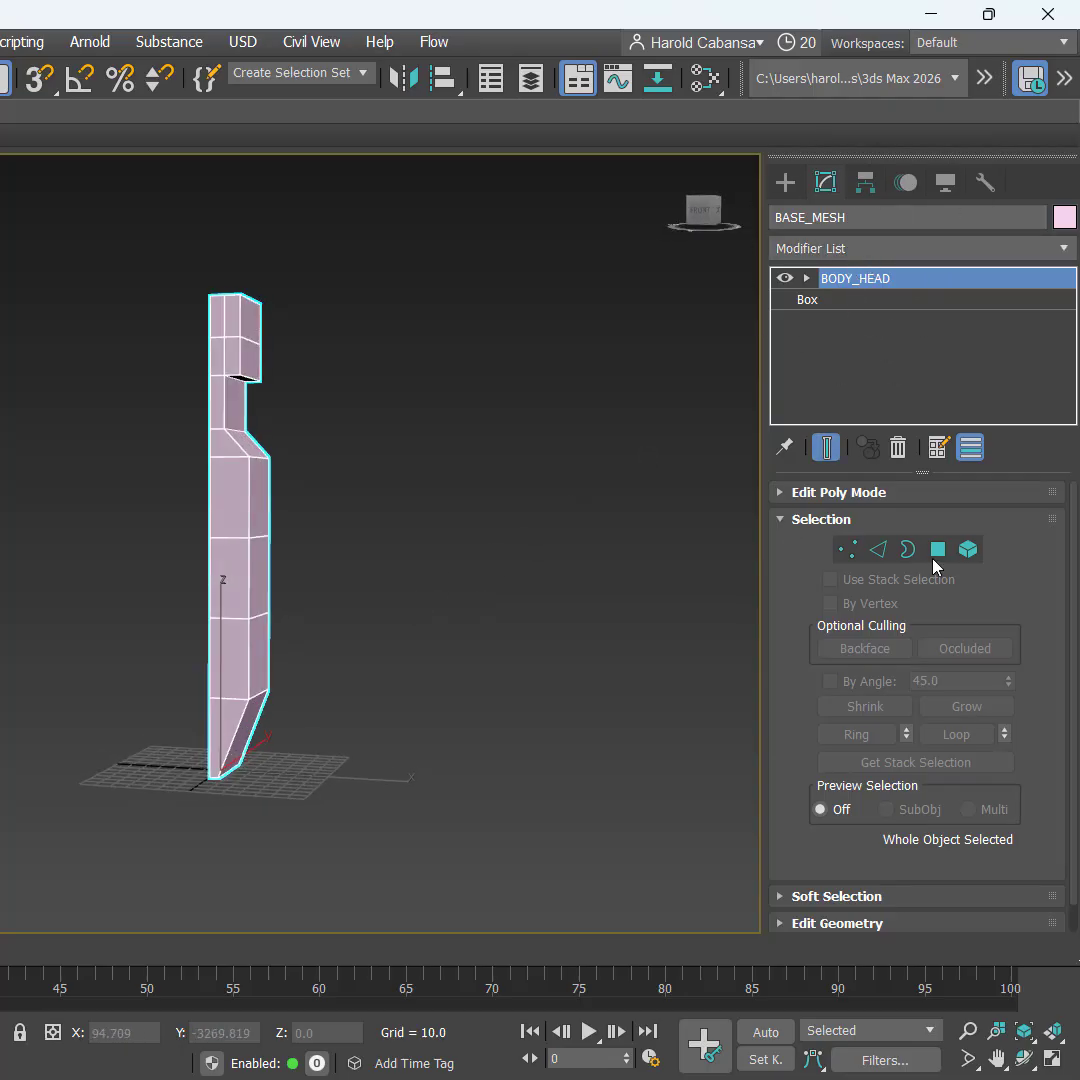
Step: Add a new Edit Poly modifier above BODY_HEAD and restore the four-view layout
click(871, 250)
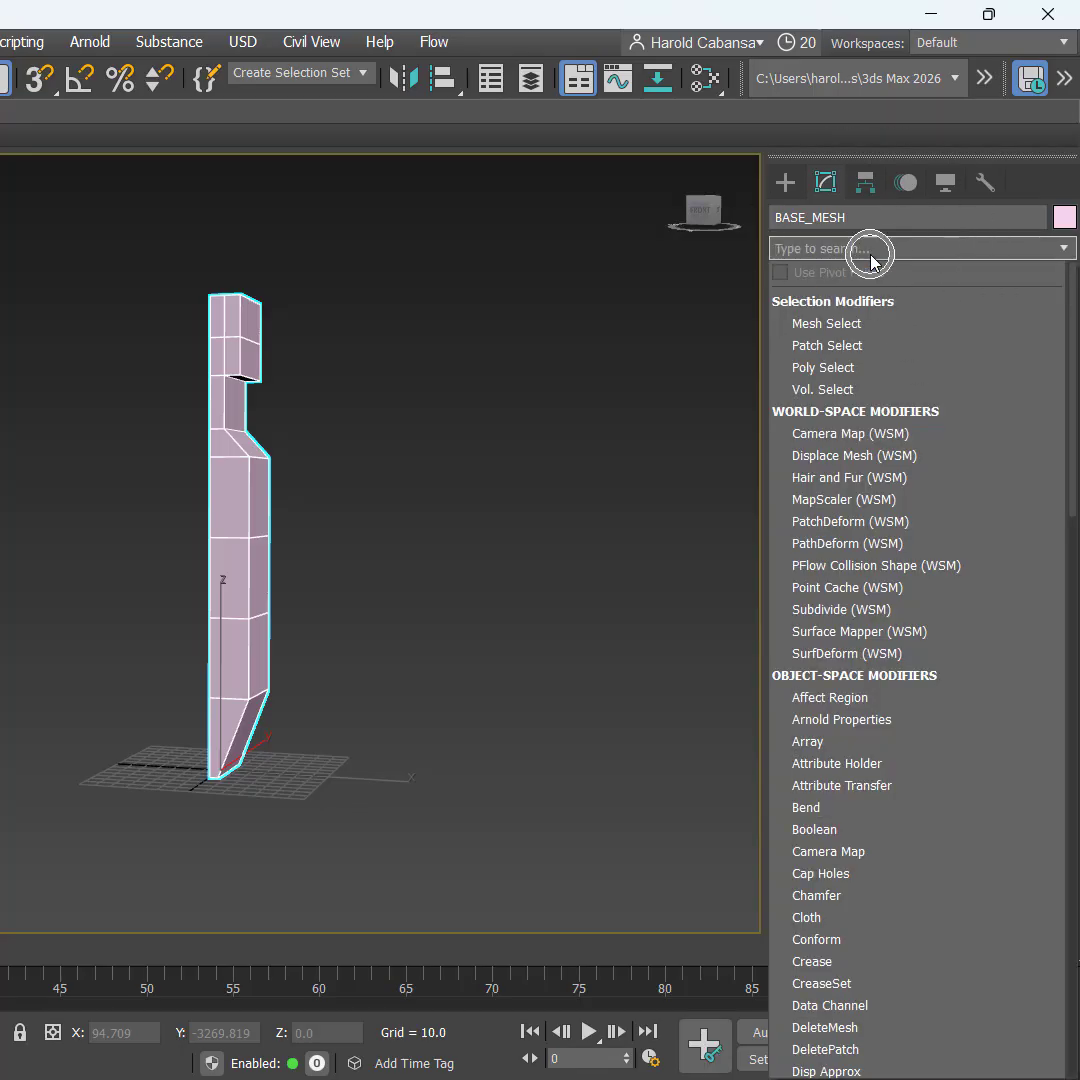
text(ed)
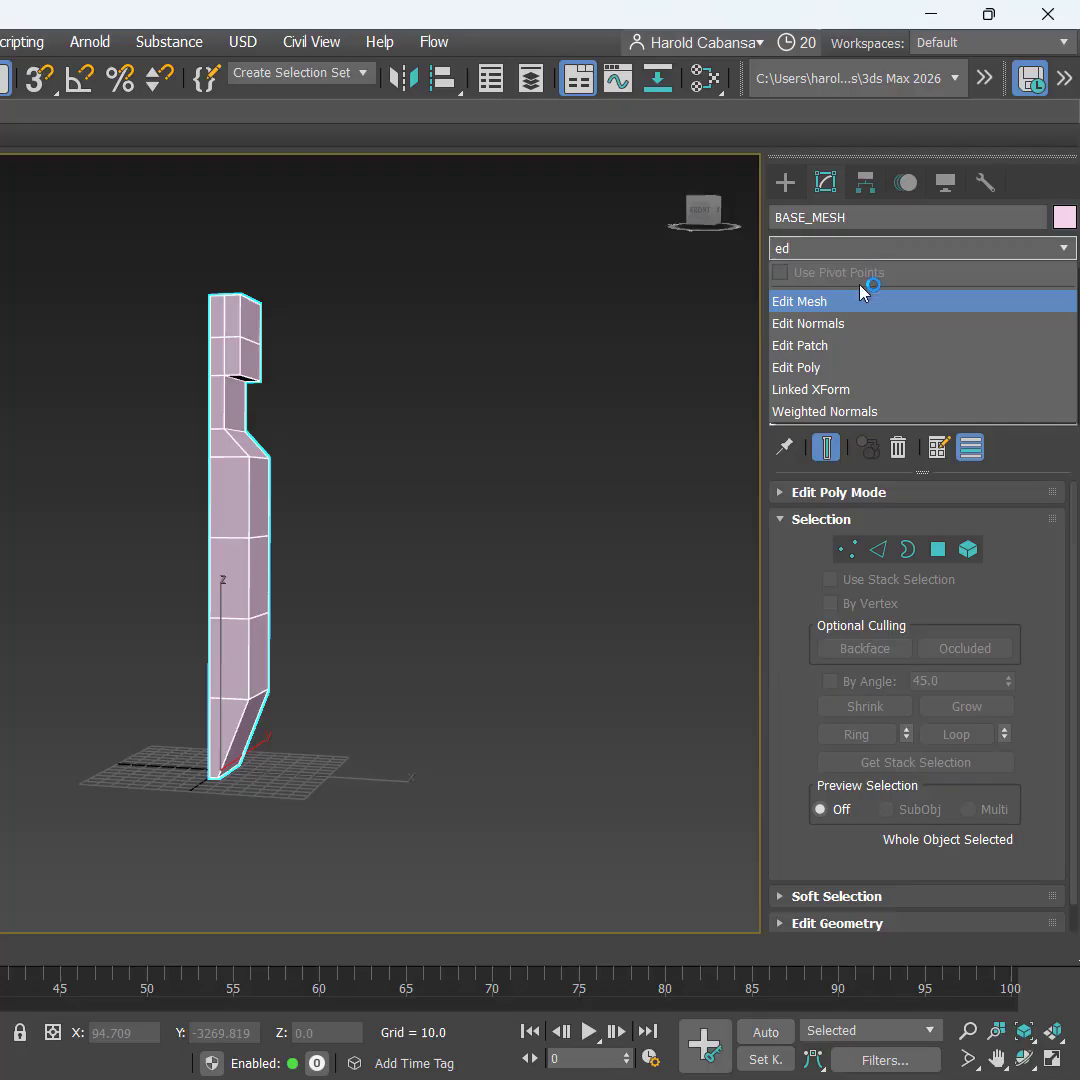
click(844, 367)
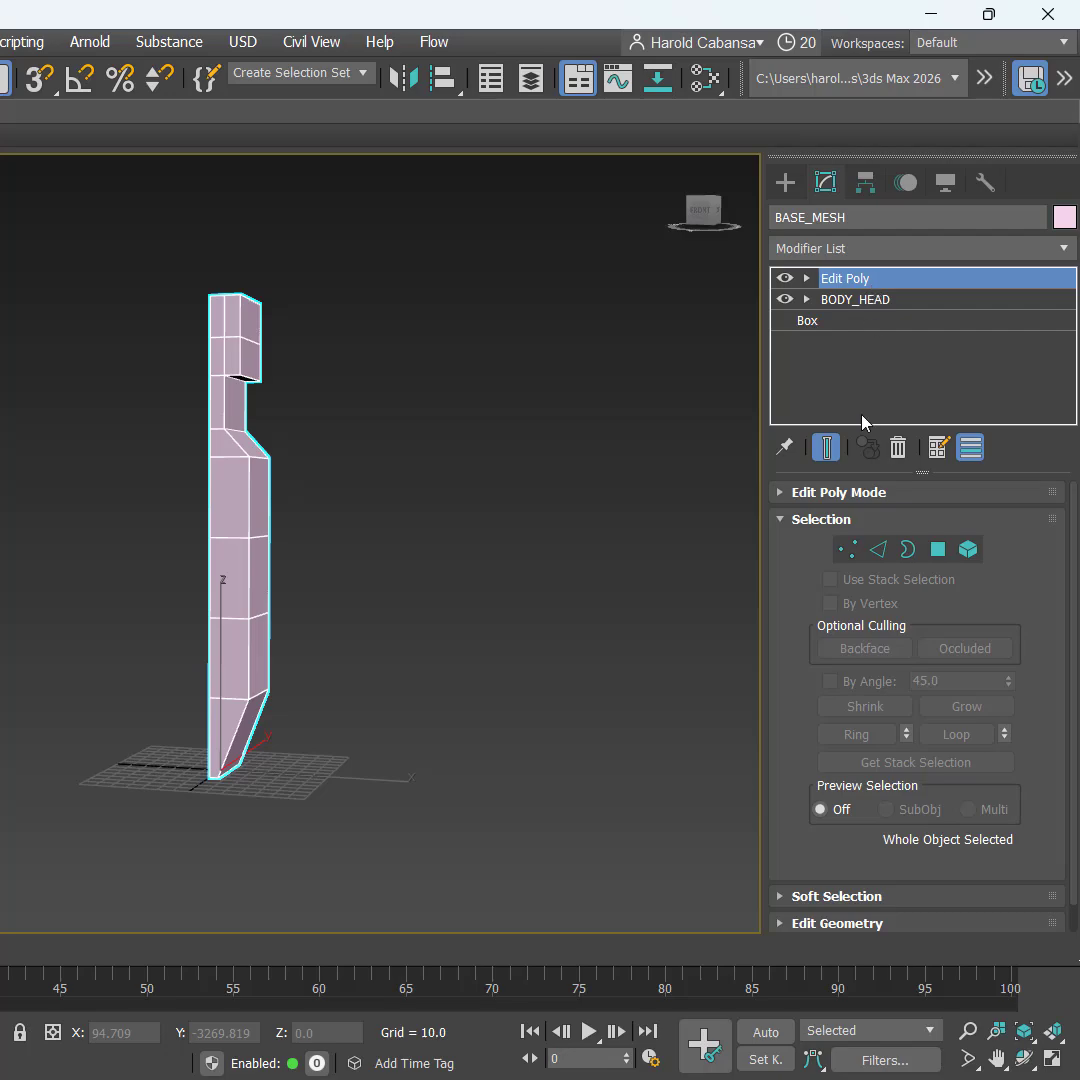
click(845, 281)
click(845, 281)
click(885, 290)
key(alt+w)
click(444, 517)
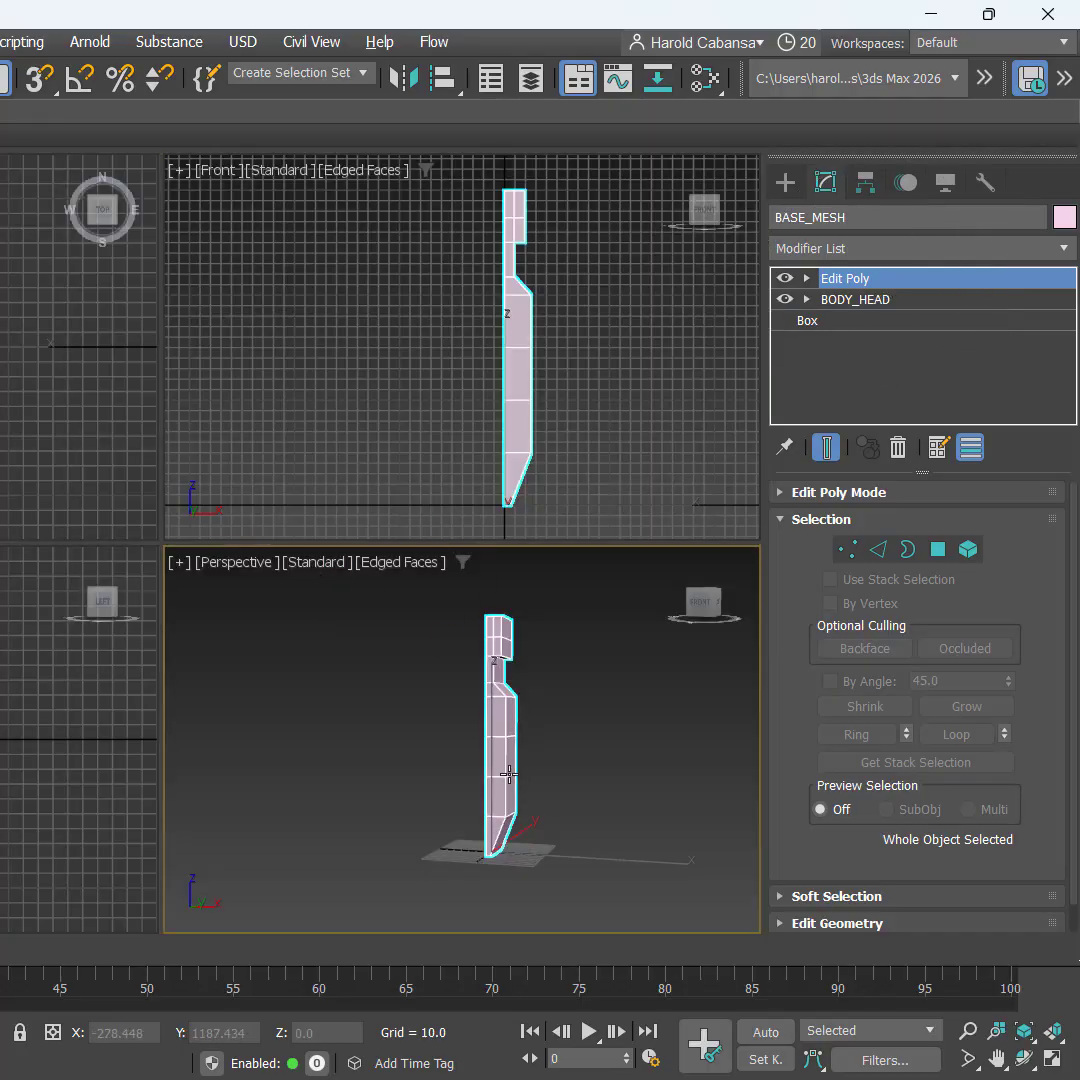
Step: Select the leg's front lower face and drag it down below the ground grid
key(alt+w)
scroll(292, 756, up, 5)
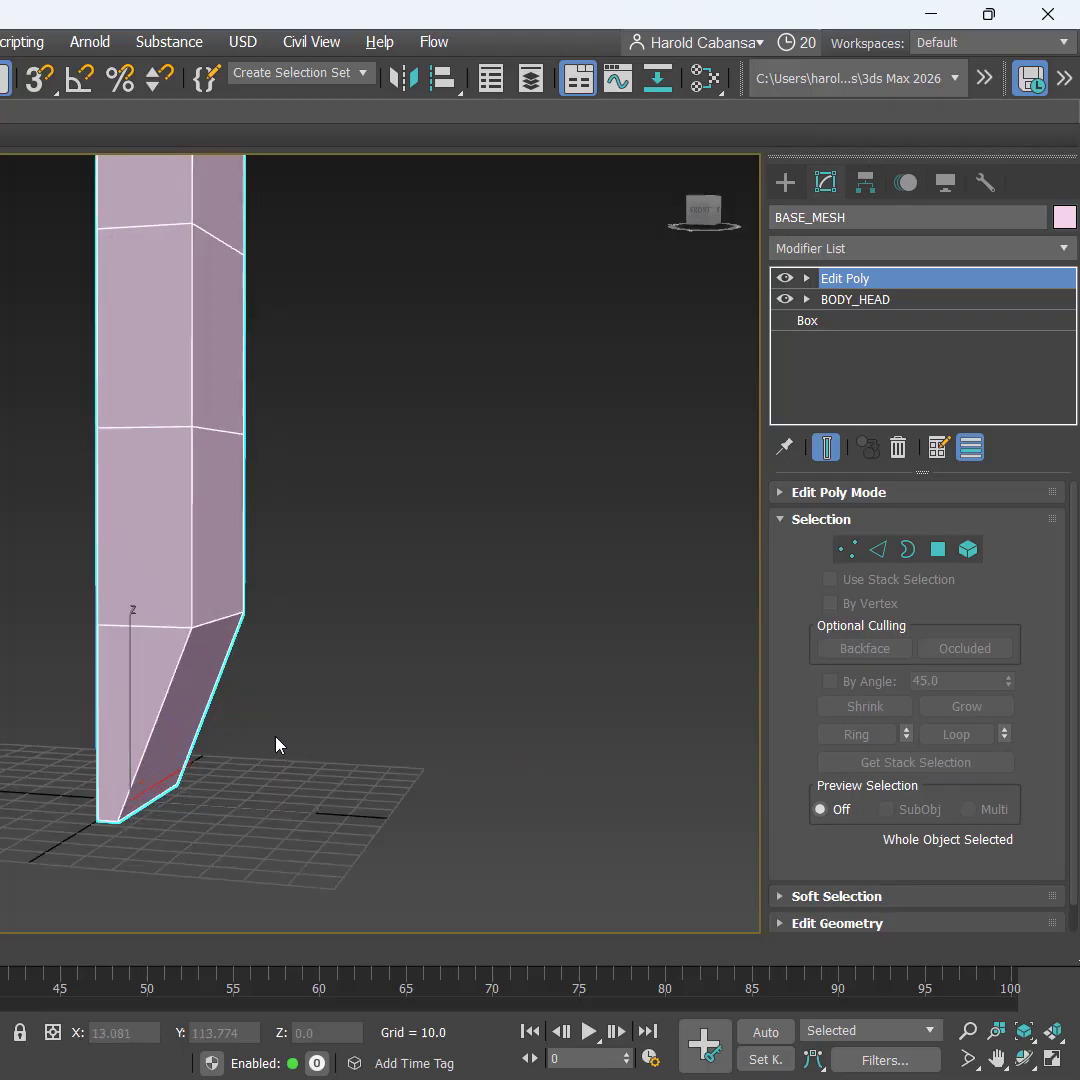
alt+middle_drag(277, 742, 232, 721)
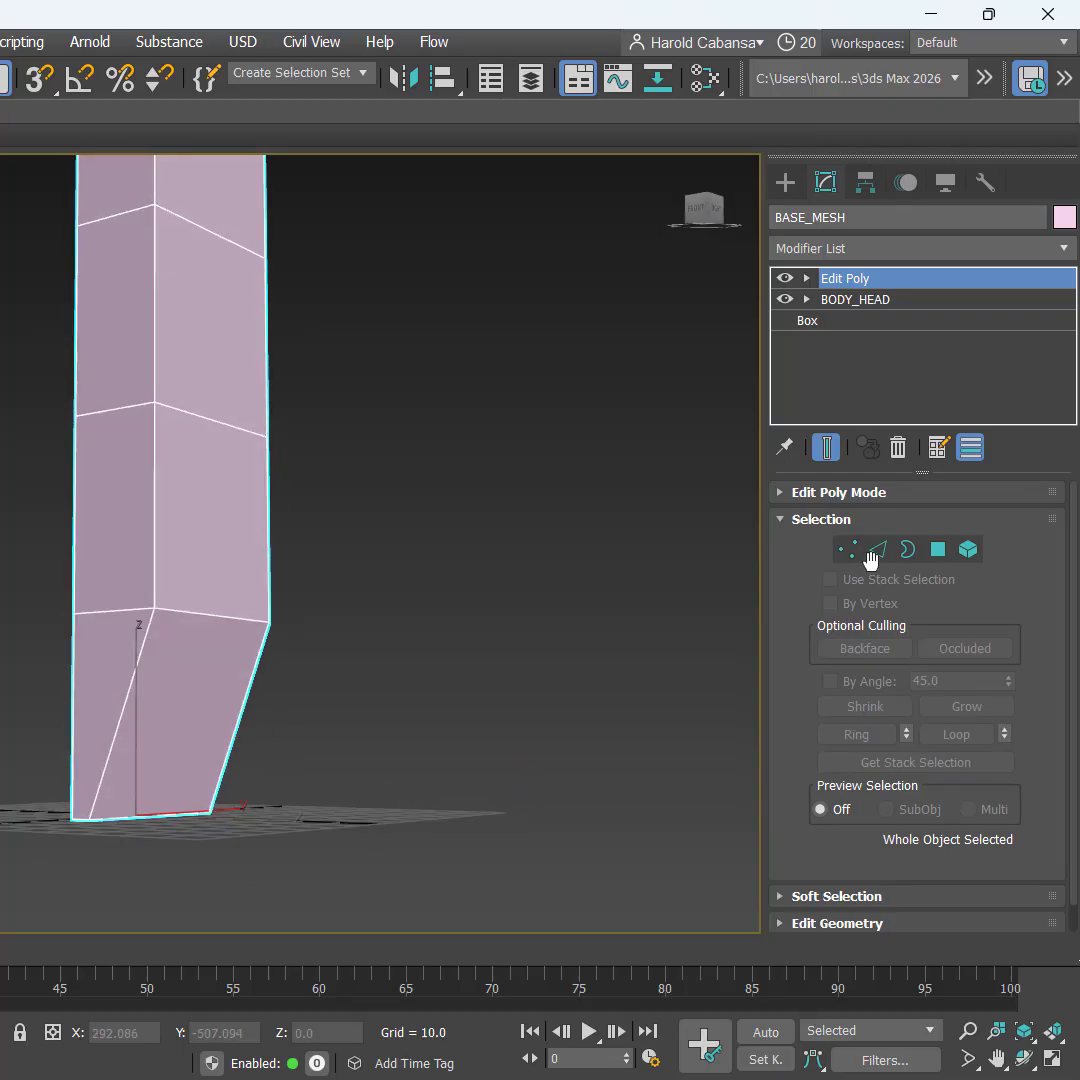
click(938, 553)
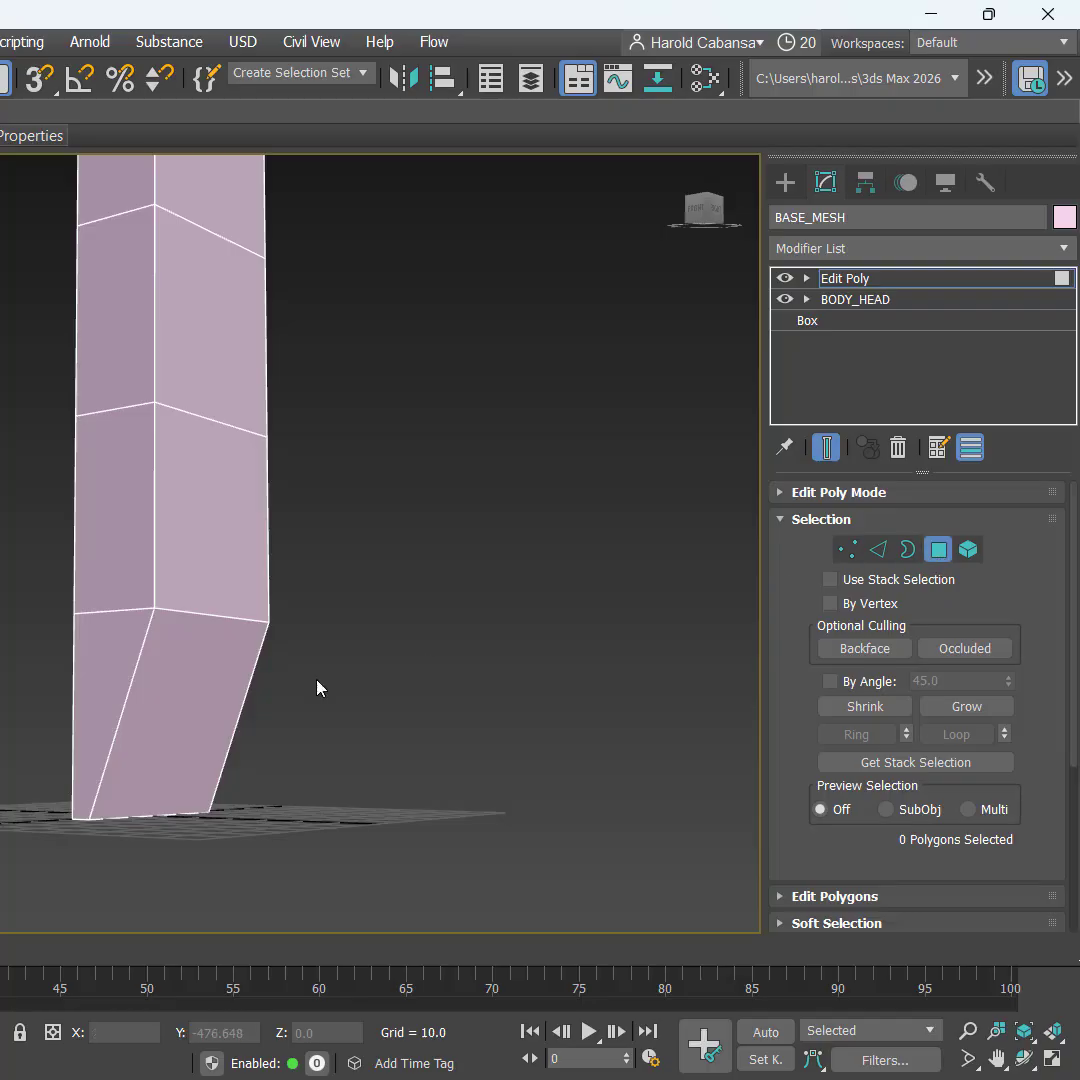
click(200, 691)
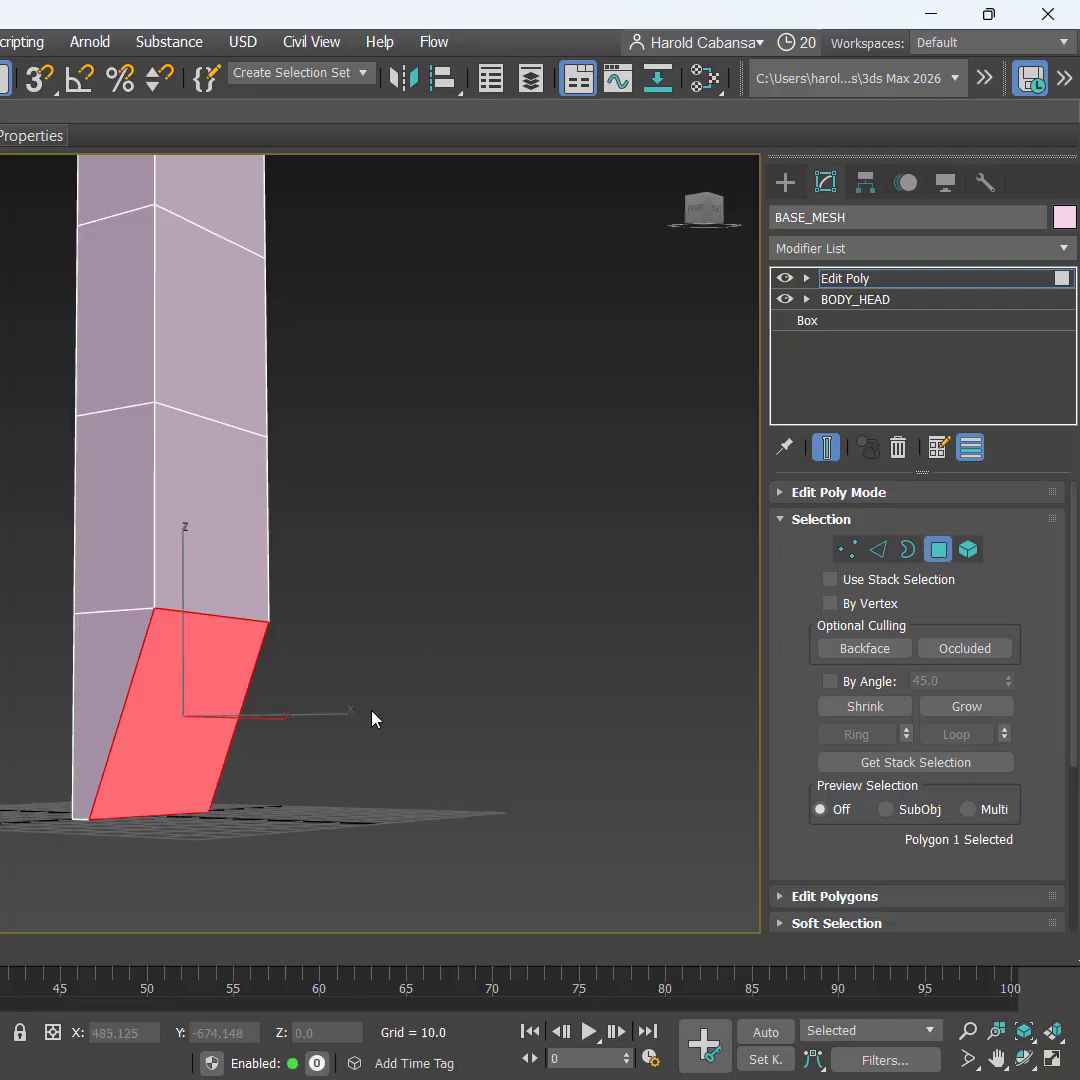
scroll(429, 718, down, 5)
alt+middle_drag(429, 718, 488, 742)
scroll(412, 728, up, 3)
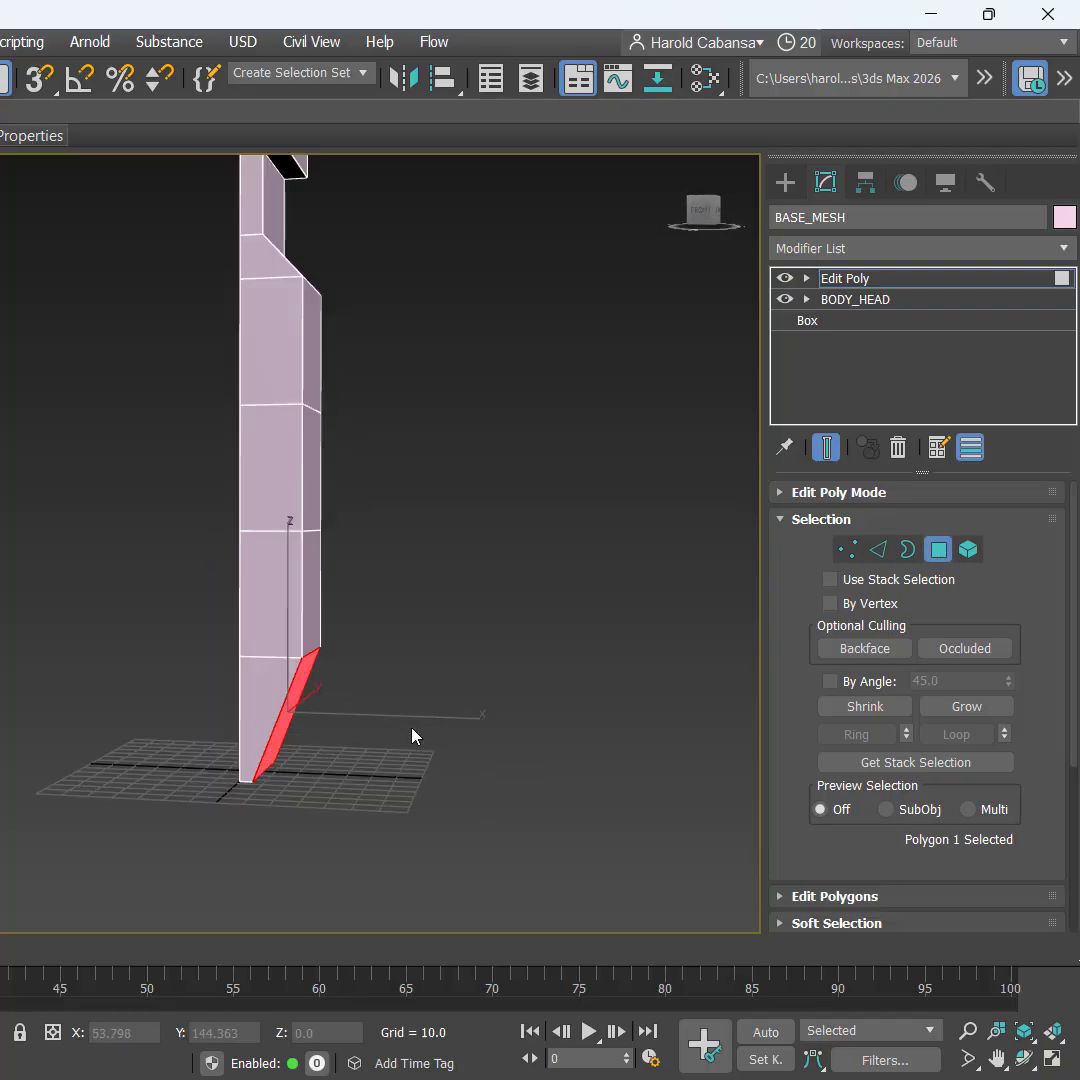
scroll(412, 728, up, 3)
middle_drag(412, 728, 489, 645)
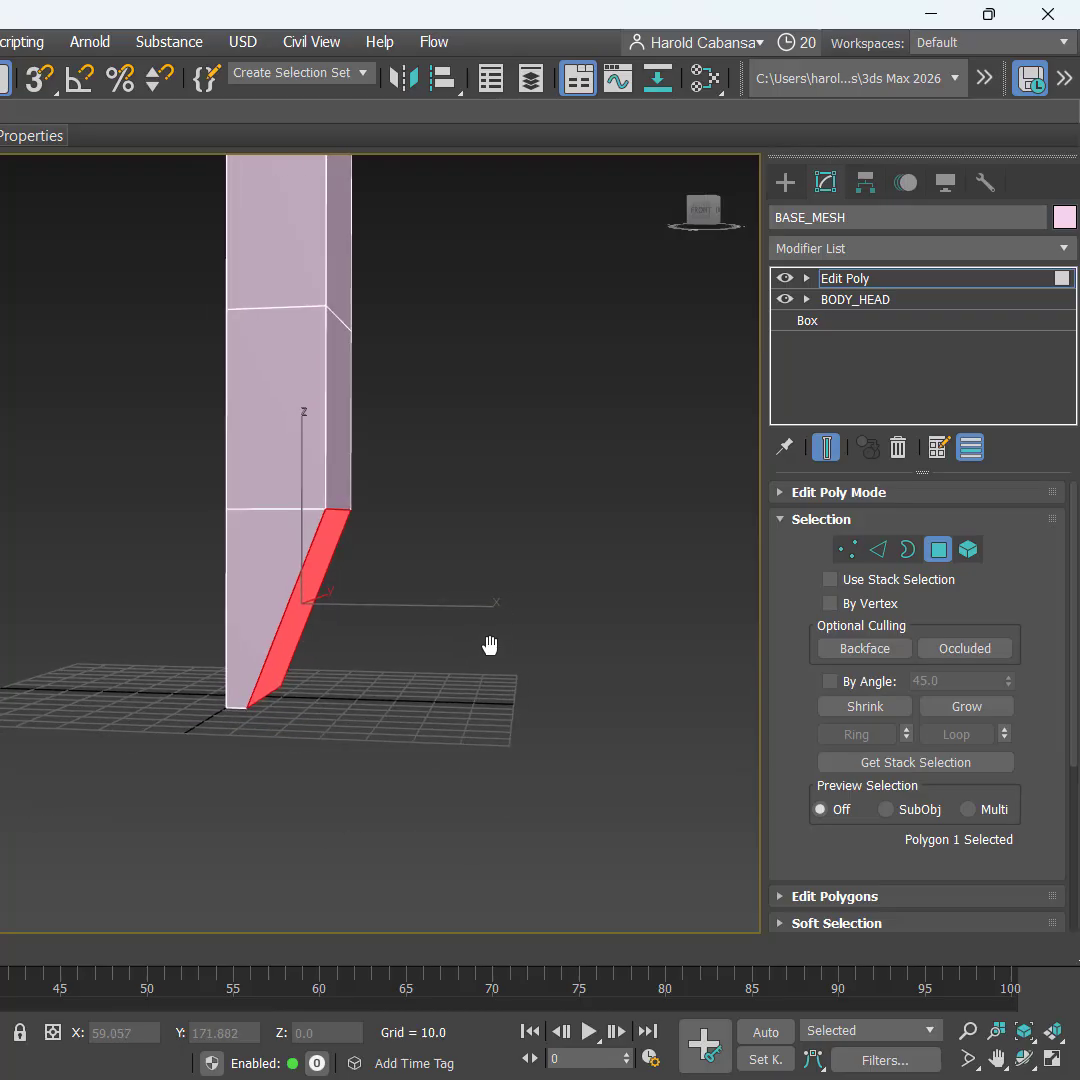
key(w)
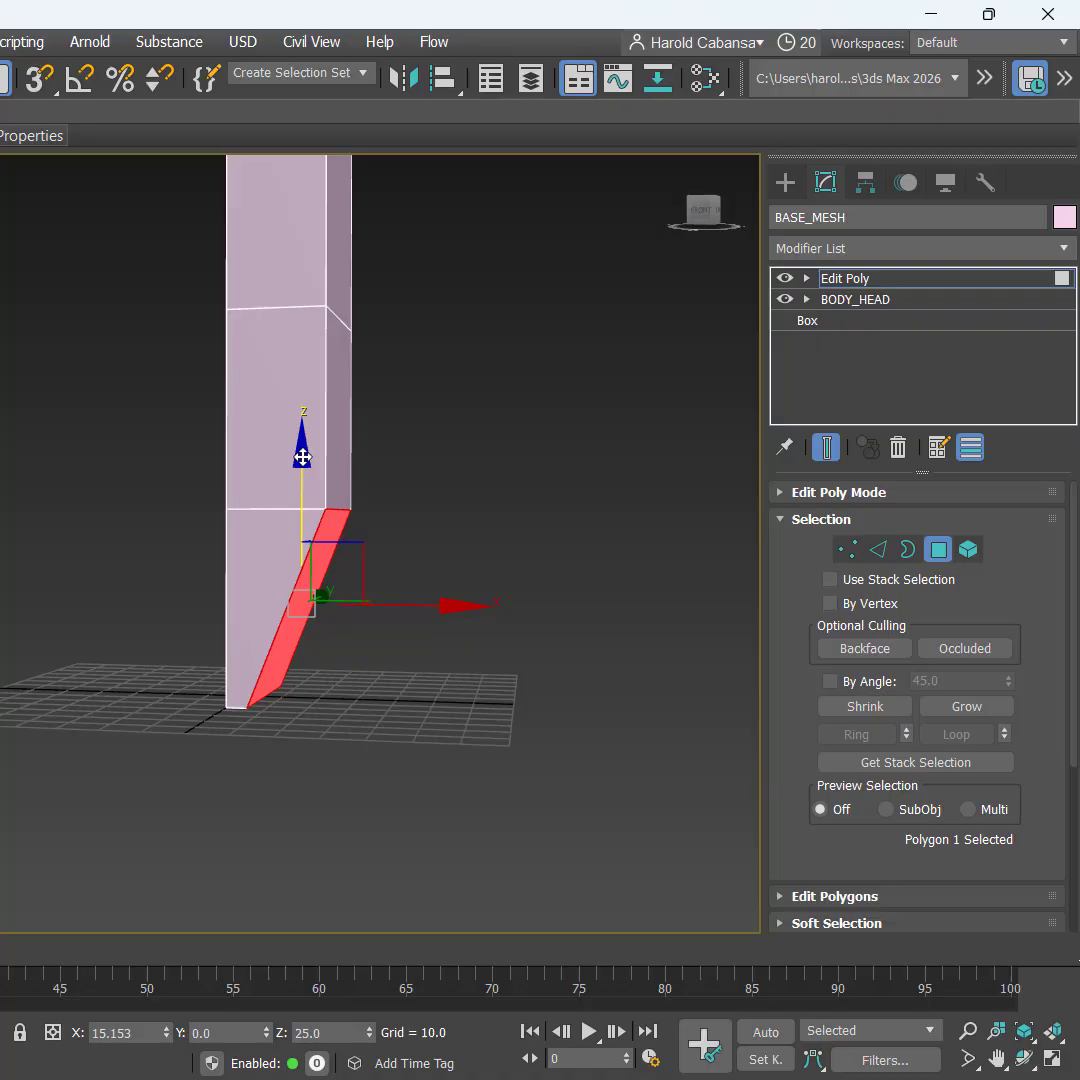
drag(302, 459, 351, 693)
Step: Push the face forward along X to centre at X 34.146, Z −30.093, and hide the grid
scroll(376, 716, down, 3)
middle_drag(448, 691, 300, 556)
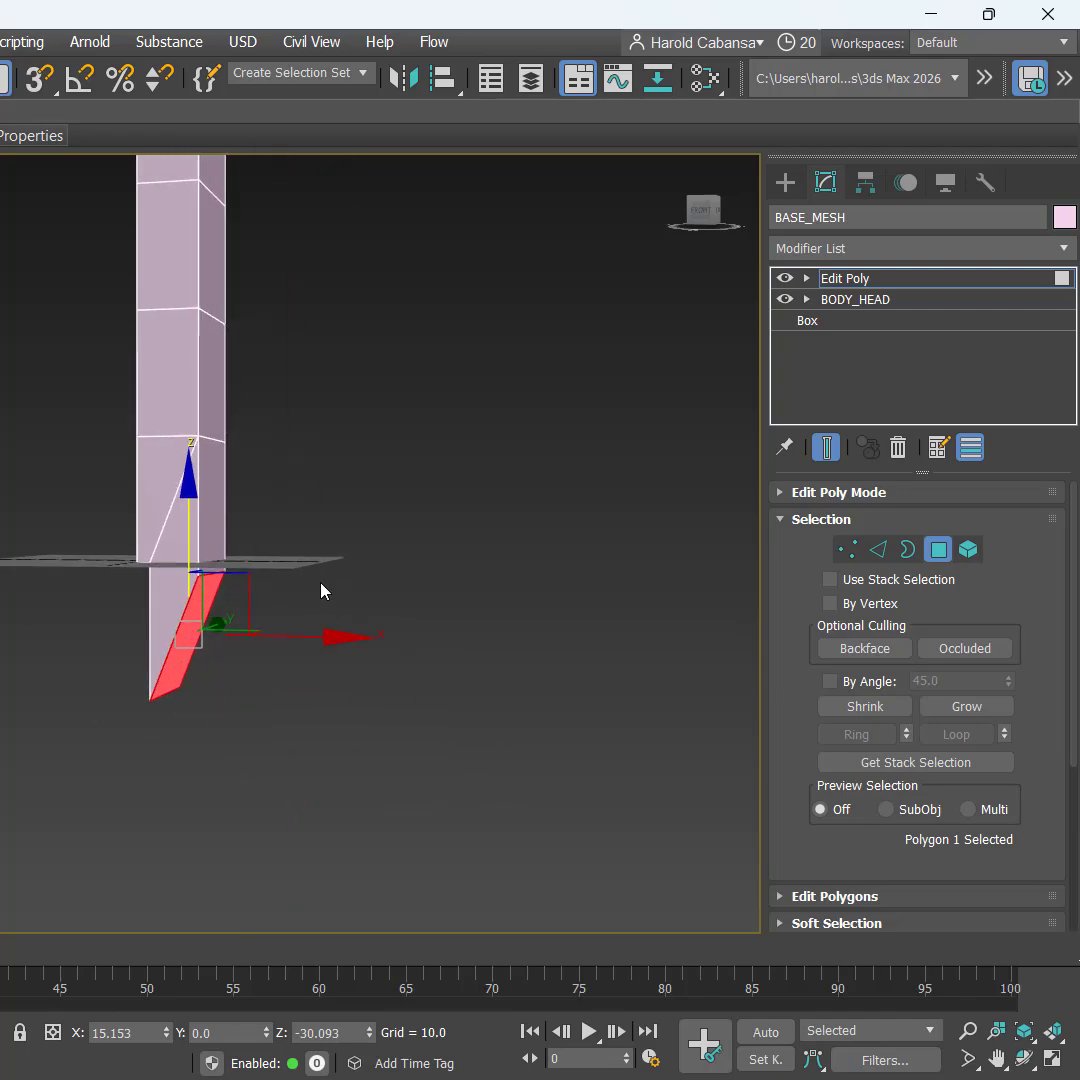
scroll(322, 606, up, 3)
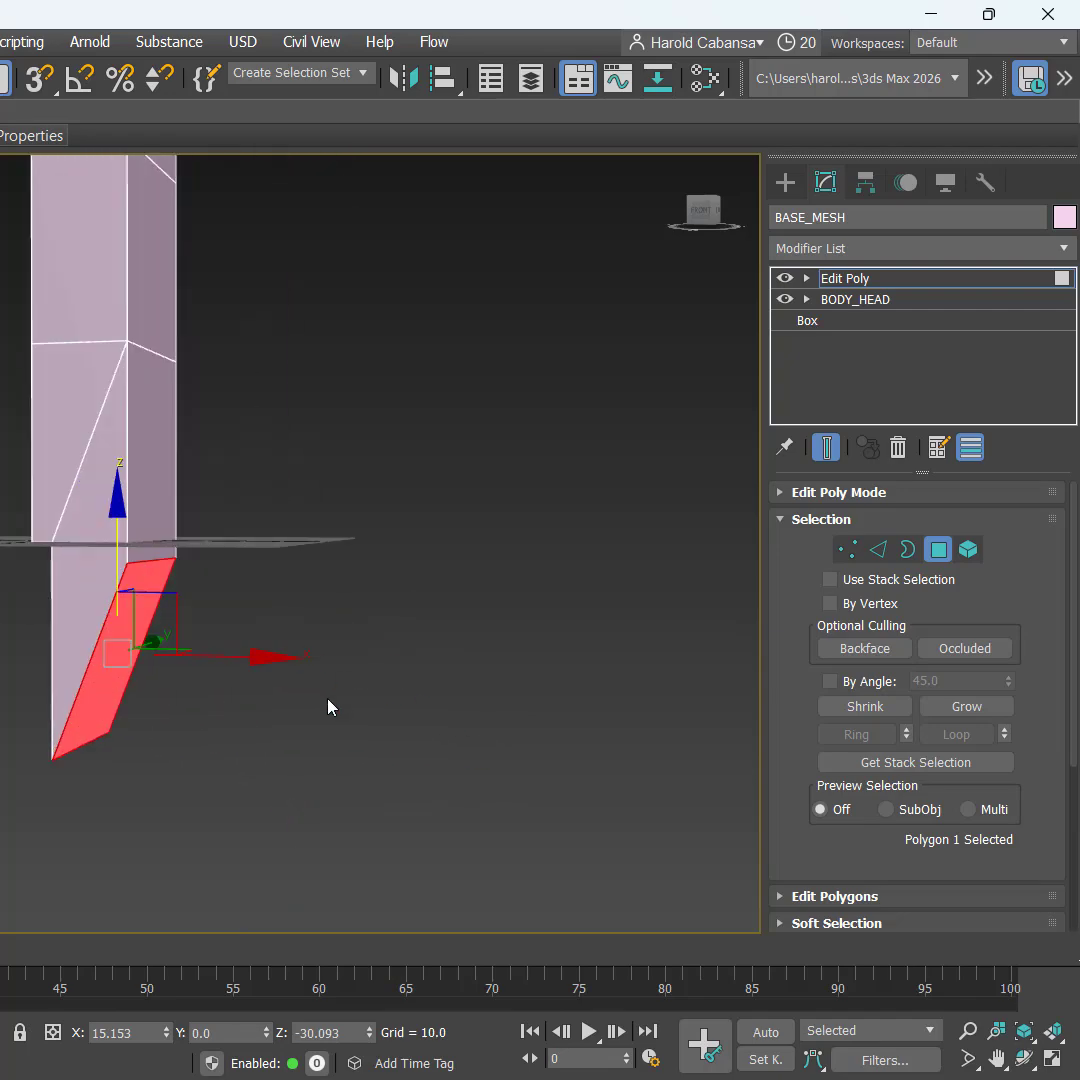
alt+middle_drag(330, 706, 361, 708)
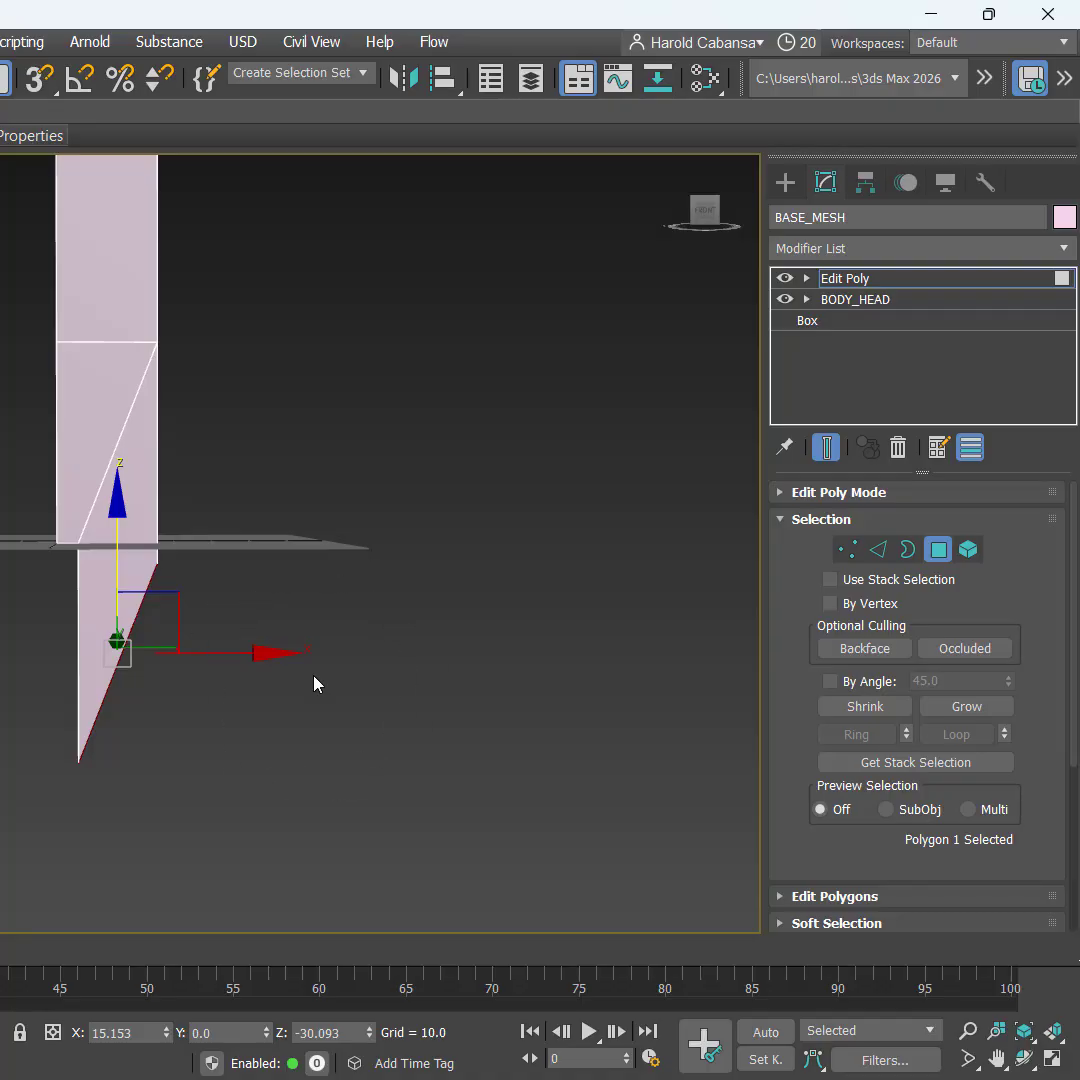
key(ctrl)
key(ctrl)
key(ctrl)
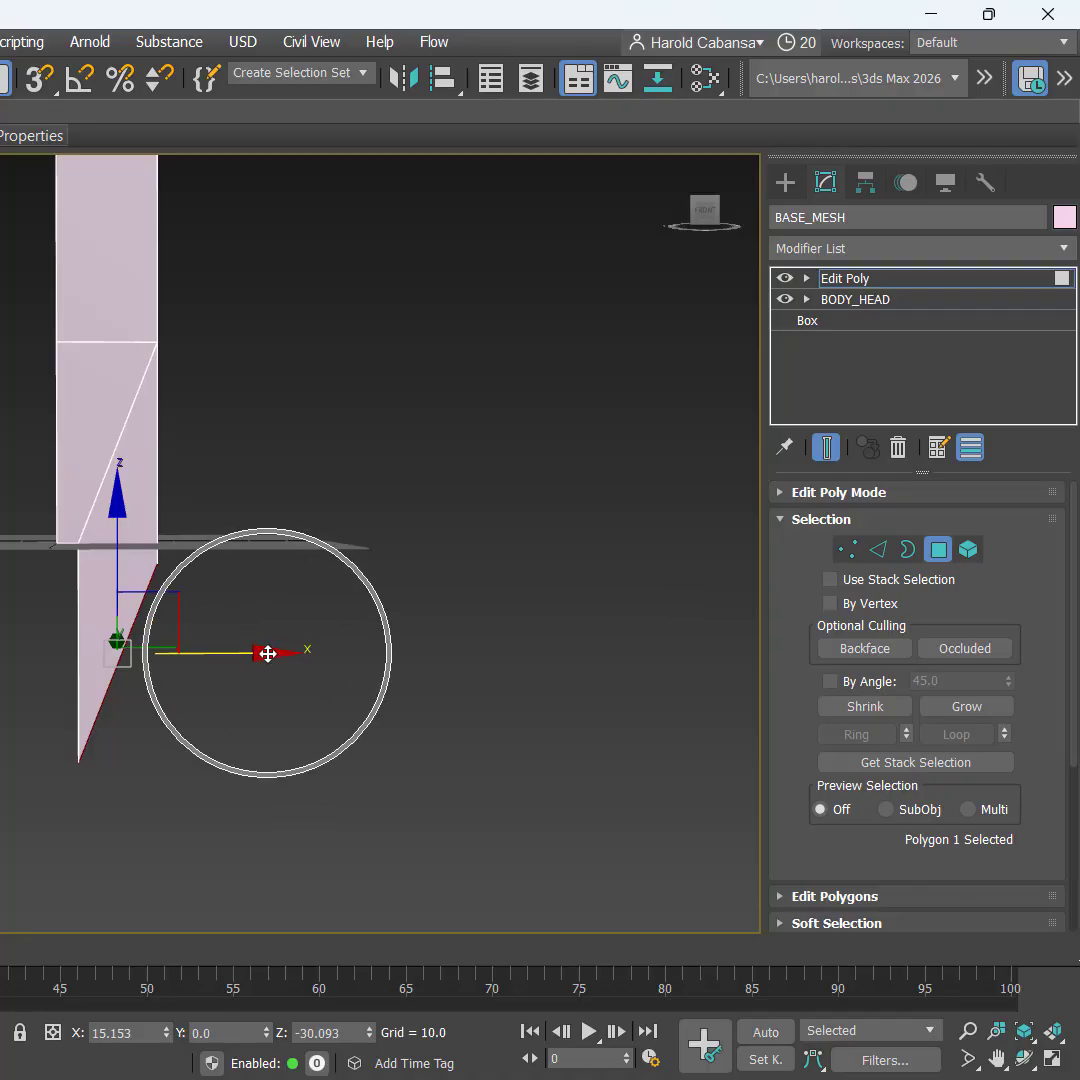
drag(272, 653, 339, 649)
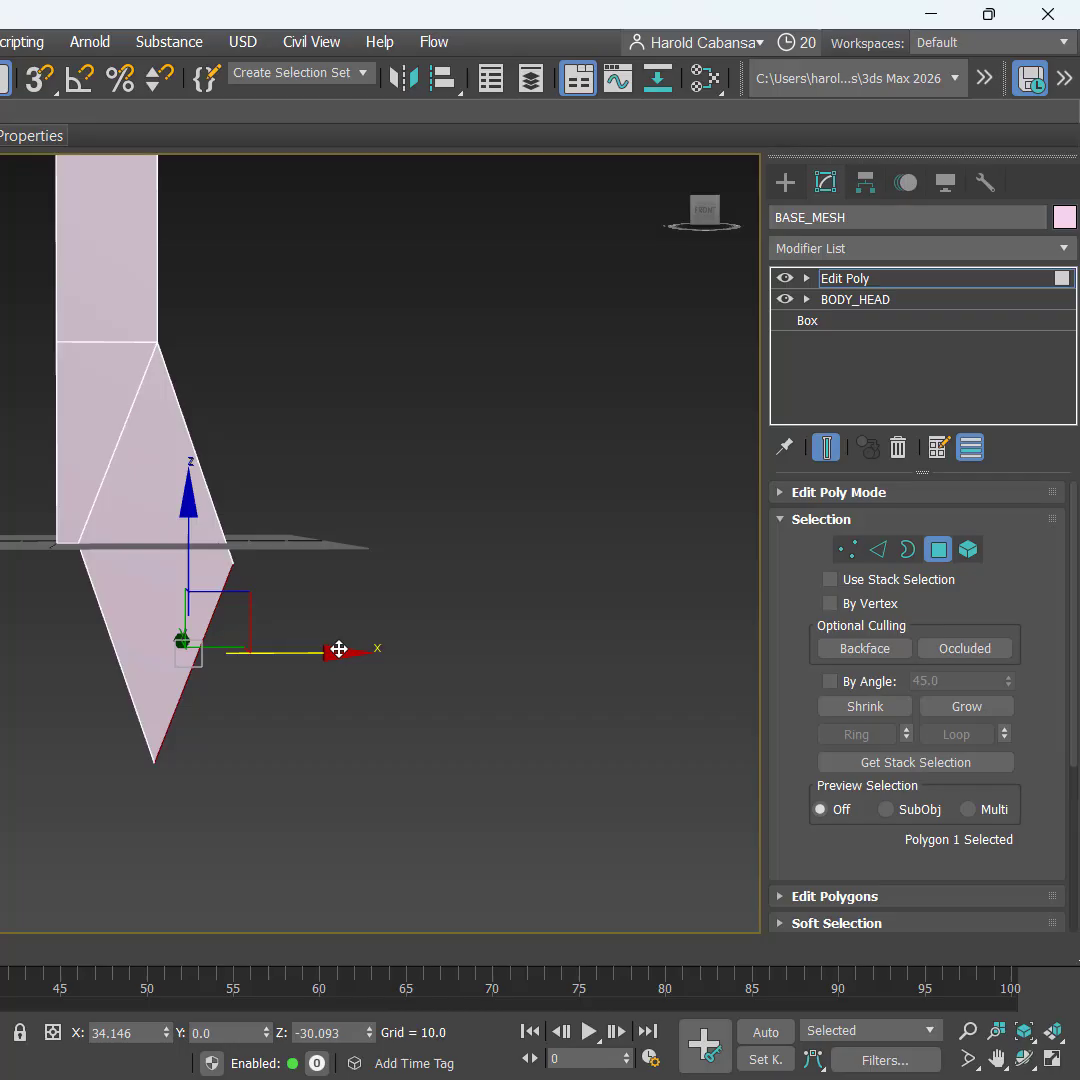
alt+middle_drag(345, 655, 335, 659)
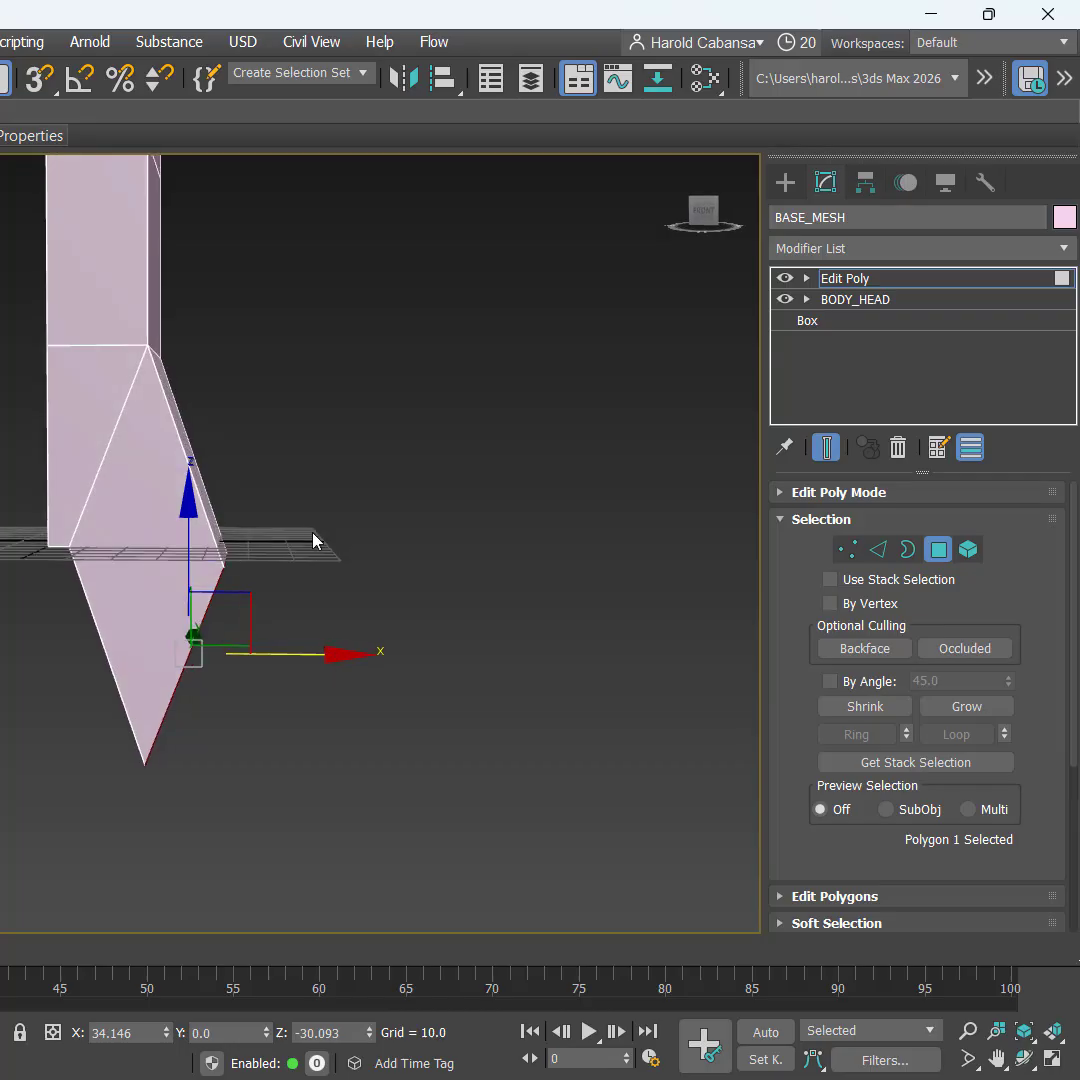
key(ctrl)
key(g)
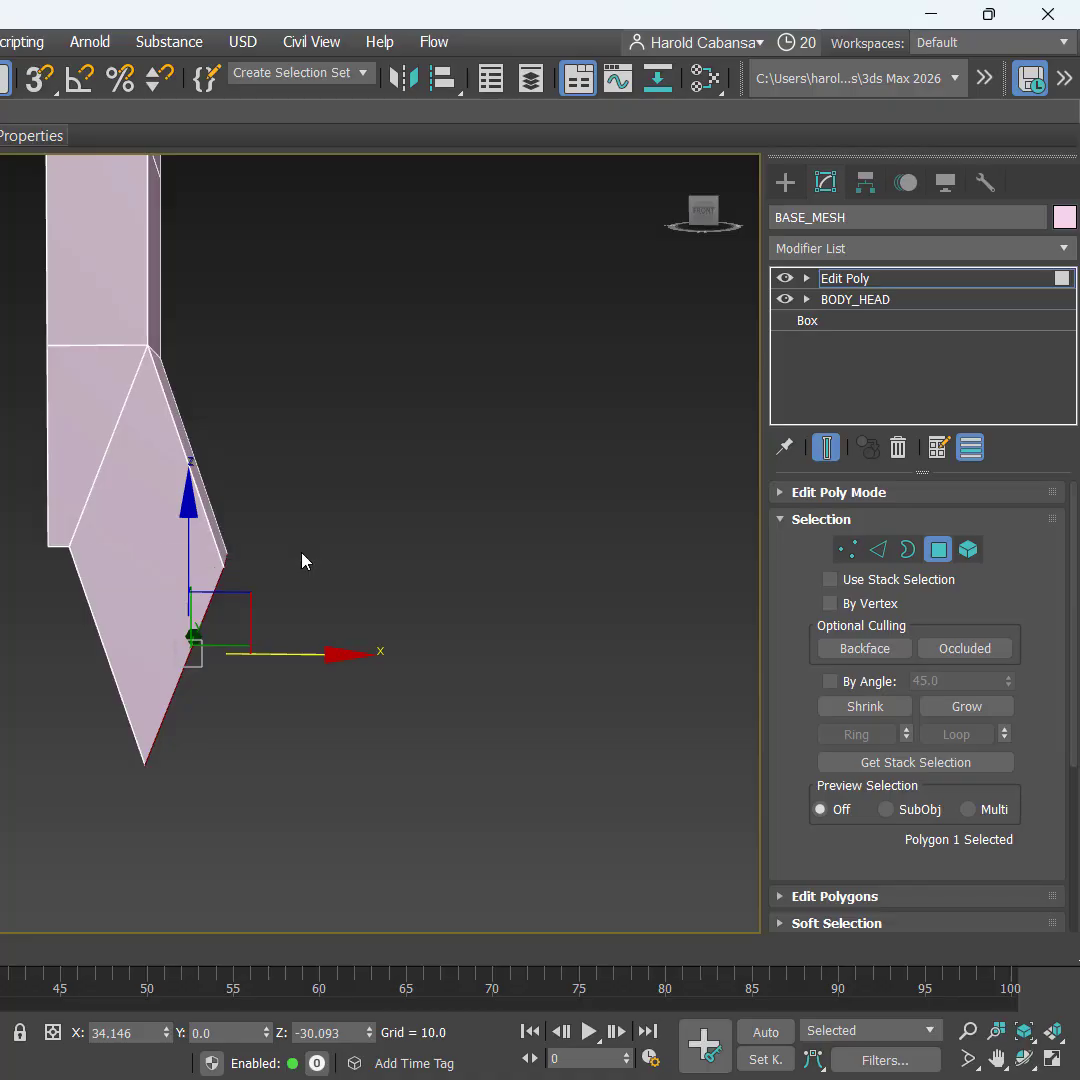
mouse_move(413, 627)
alt+middle_down()
mouse_move(400, 634)
mouse_move(417, 639)
mouse_move(401, 645)
alt+middle_up()
Step: Scale the leg's bottom face flat along Z and return to the four-viewport layout
key(r)
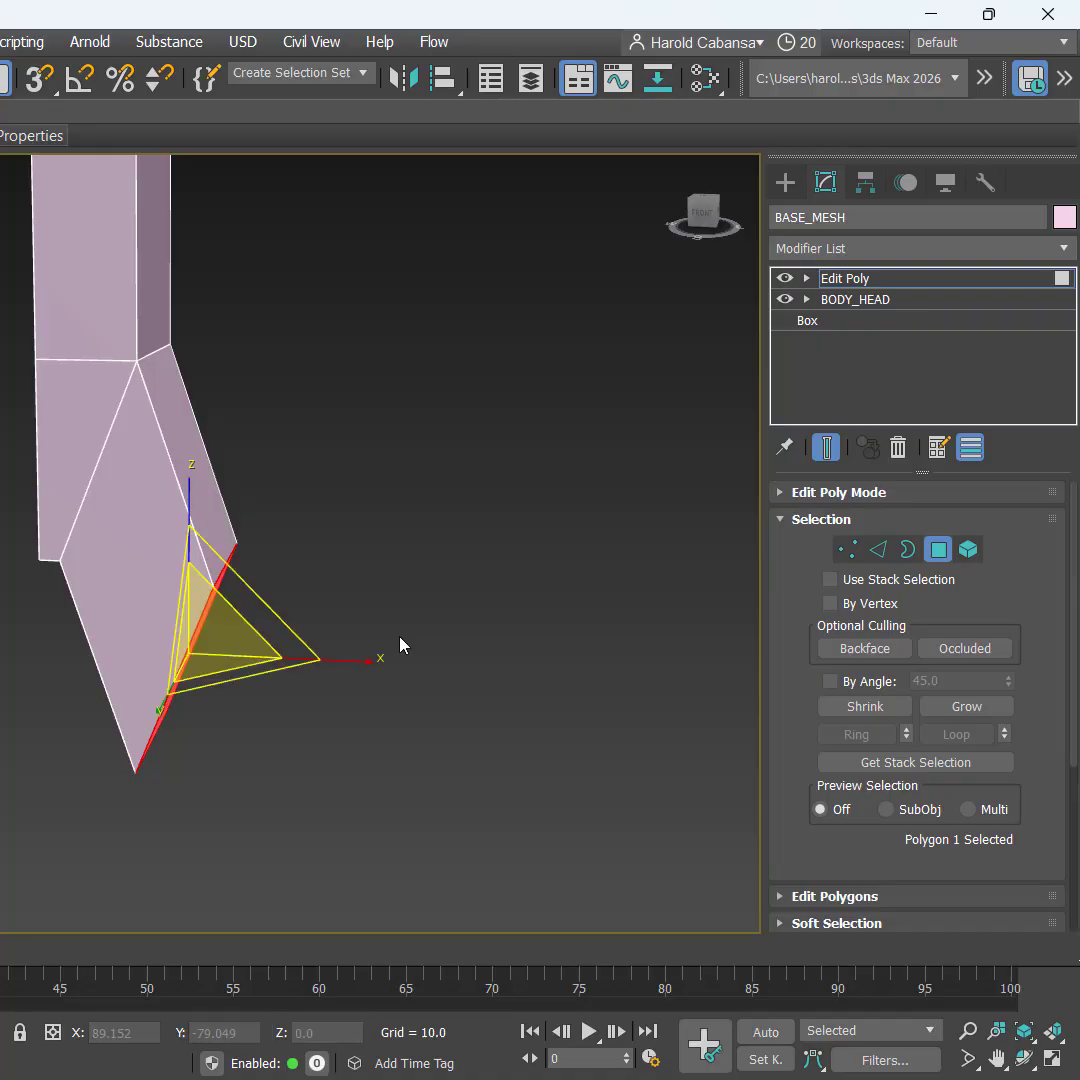
alt+middle_drag(509, 639, 460, 635)
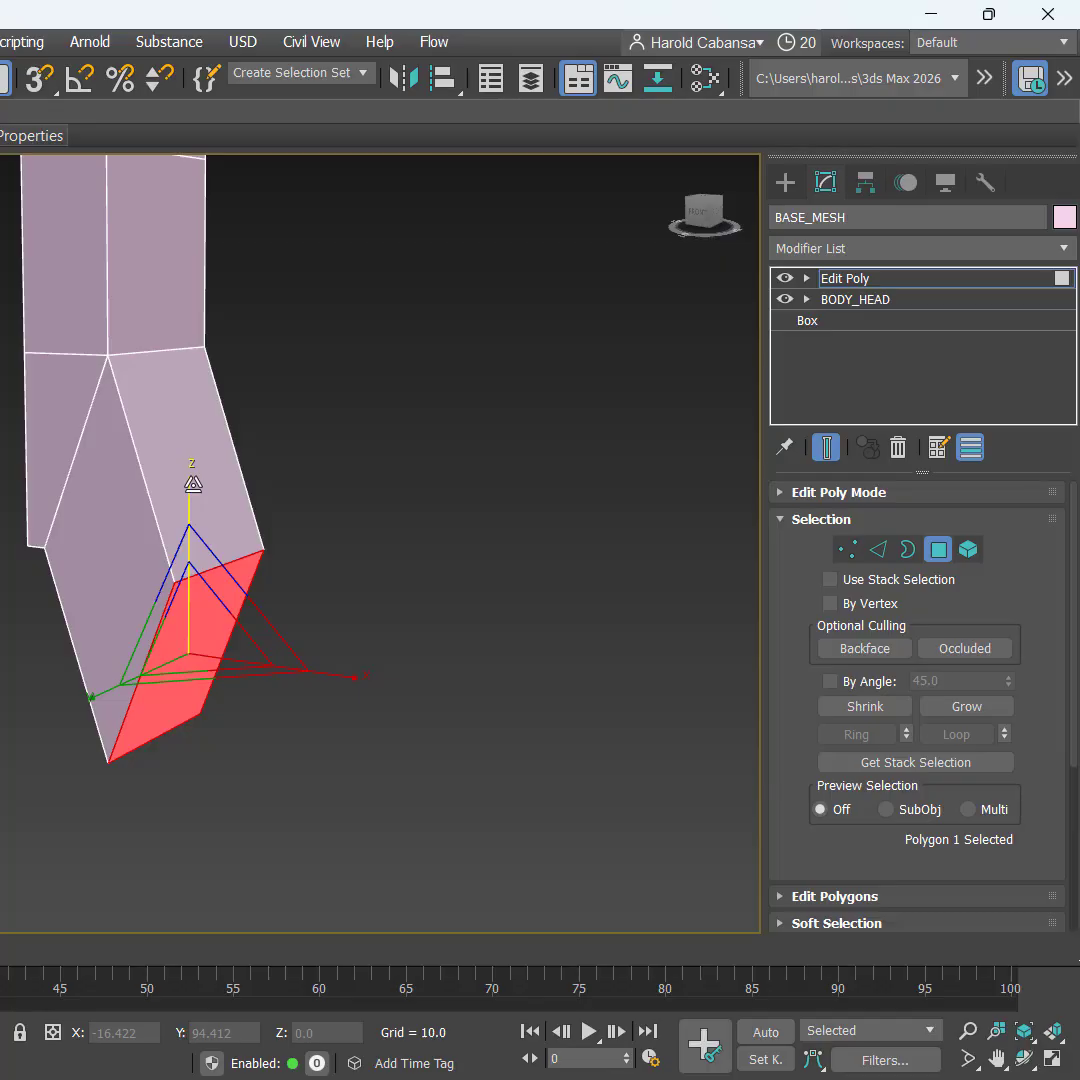
drag(193, 484, 221, 593)
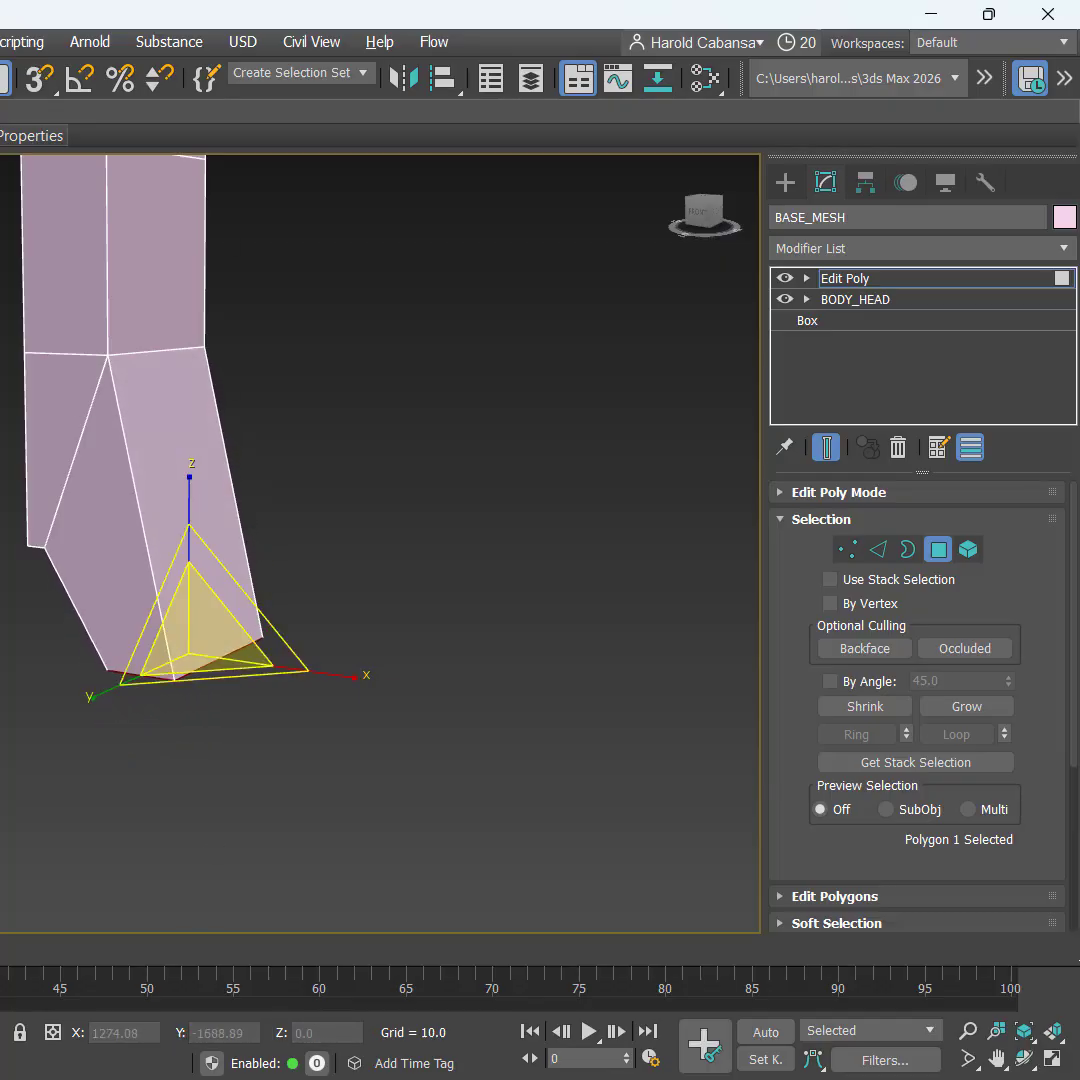
right_click(316, 368)
click(101, 436)
key(alt+w)
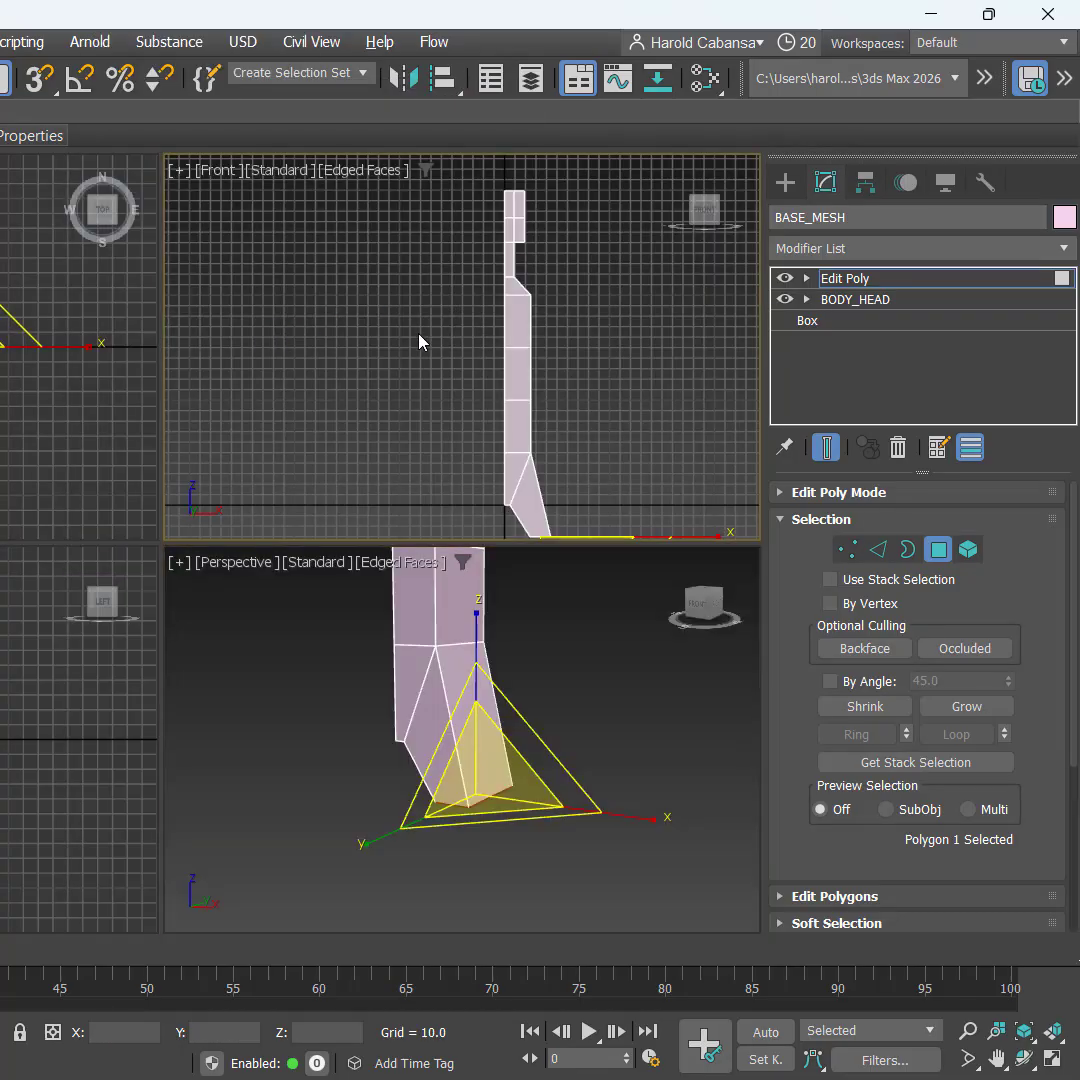
Step: Scale the leg's bottom face wider along X in the Front view, leaving it at X 24.063
key(alt+w)
middle_drag(489, 535, 427, 234)
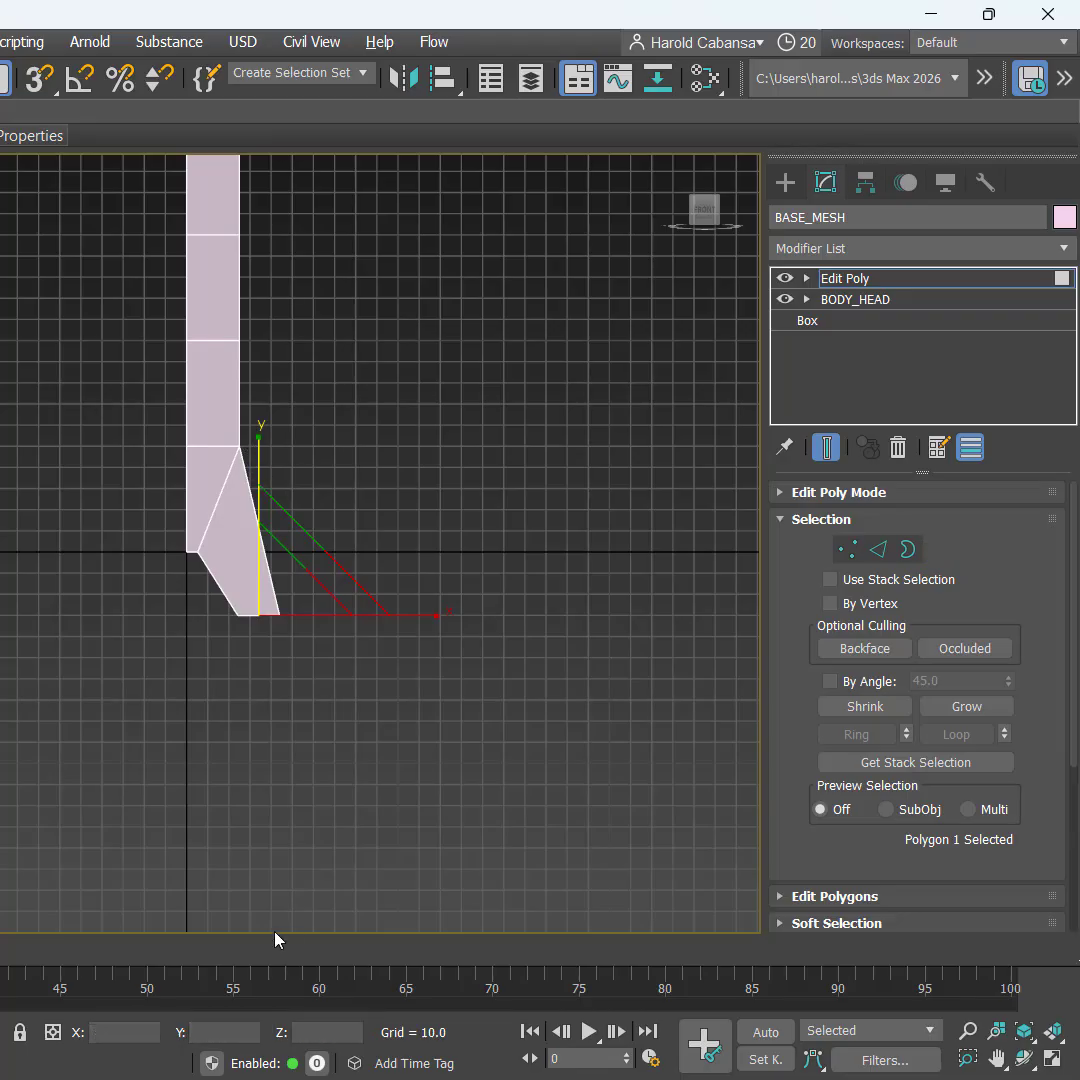
key(z)
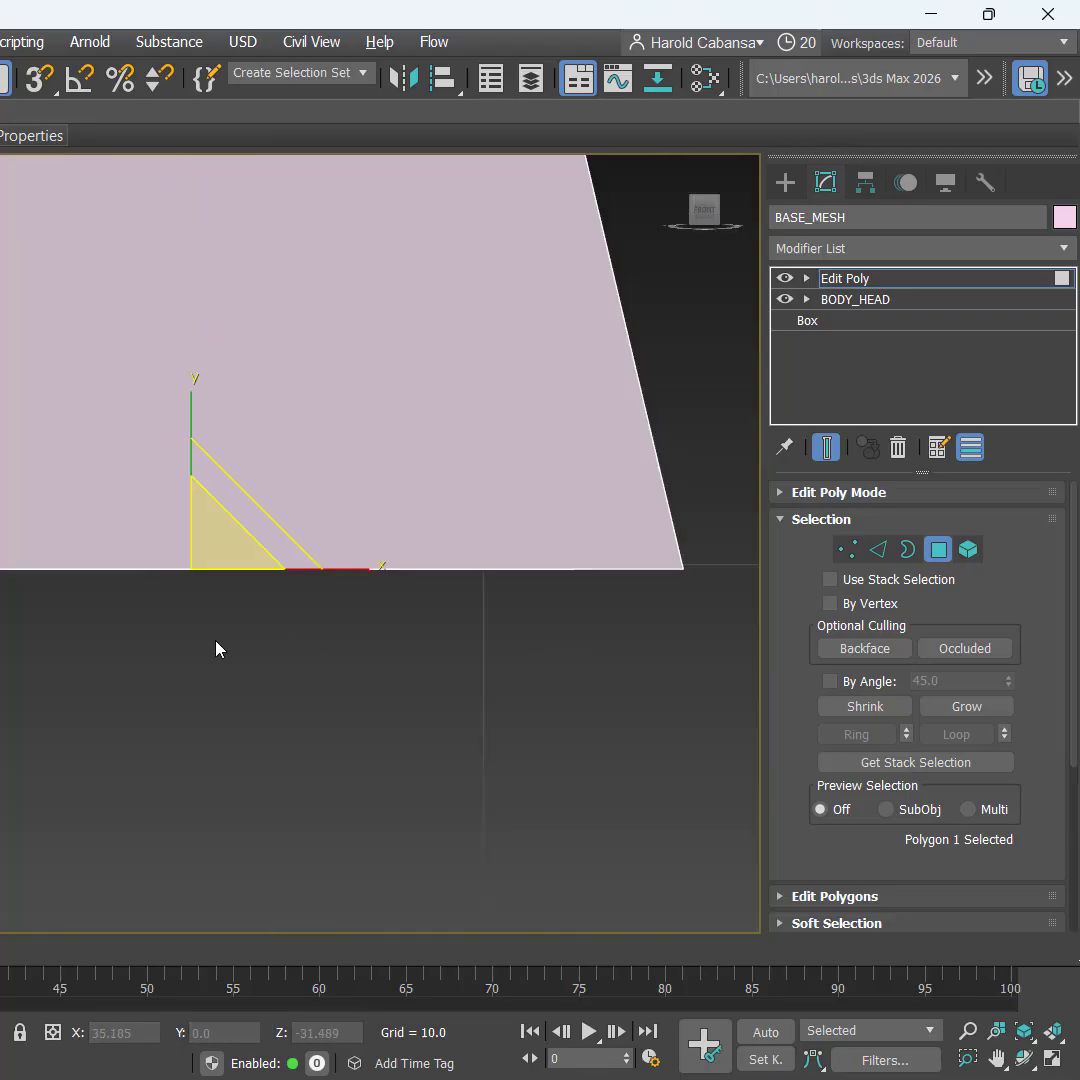
scroll(215, 642, down, 8)
middle_drag(391, 454, 289, 655)
scroll(338, 555, down, 2)
key(ctrl)
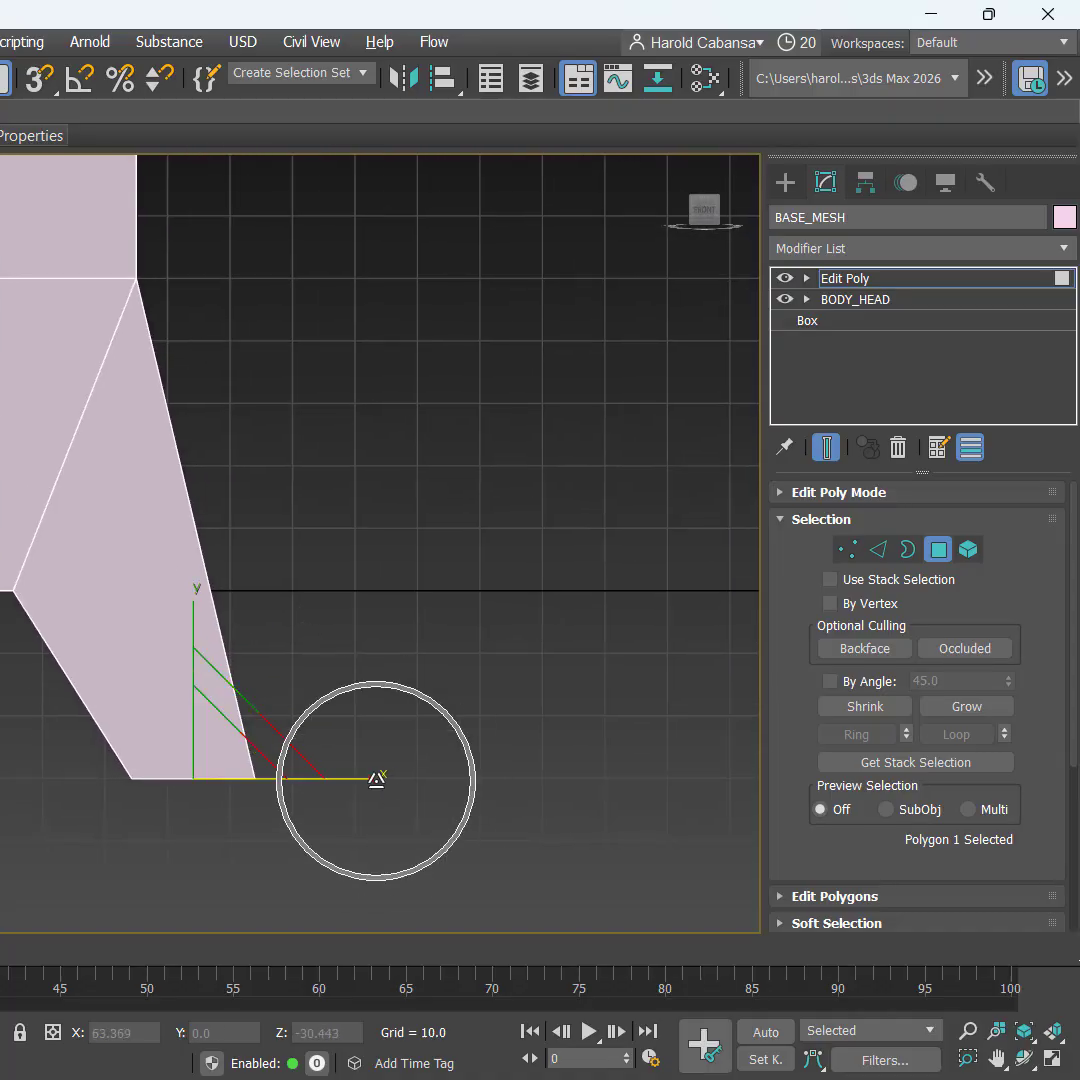
drag(376, 779, 231, 779)
key(w)
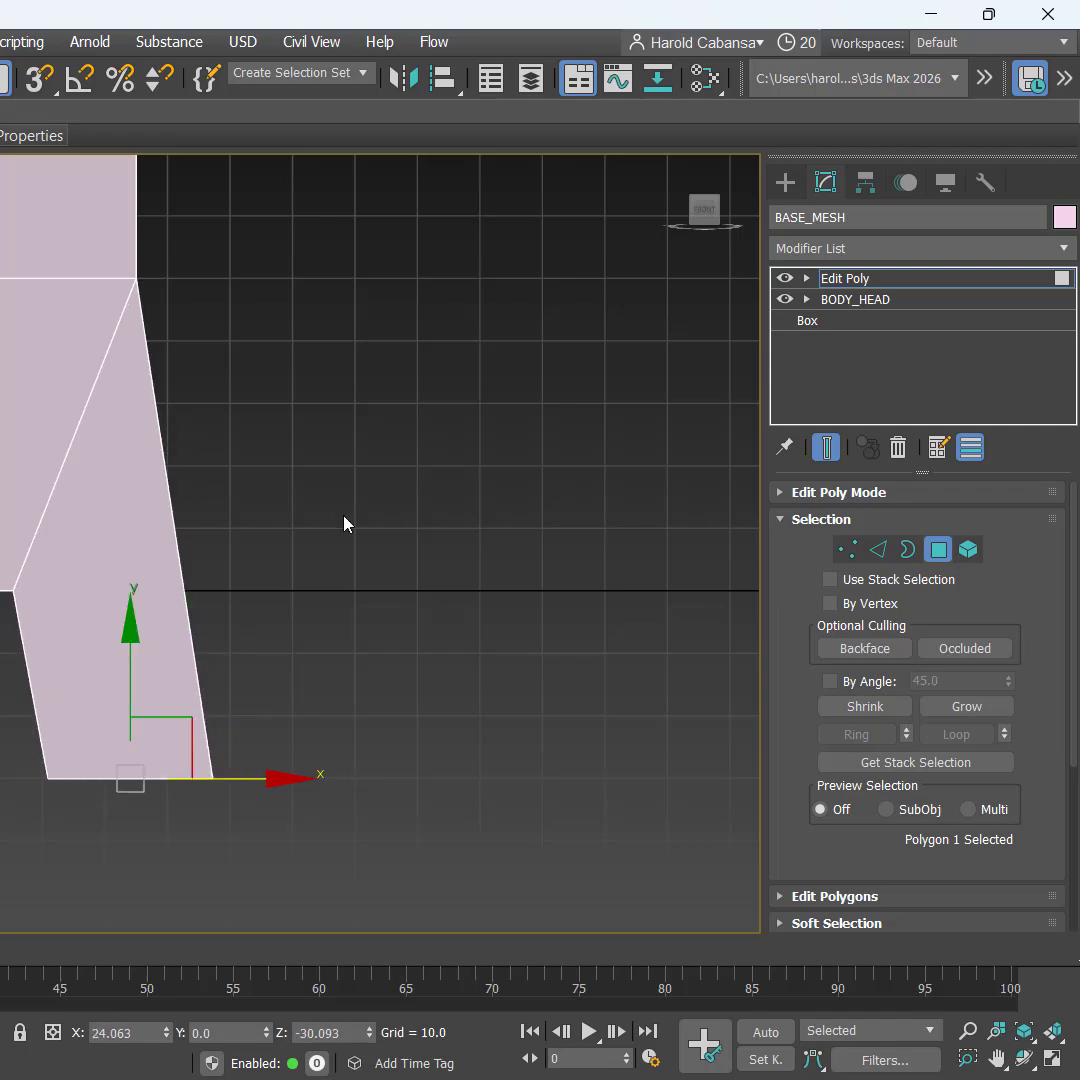
key(alt+w)
Step: Move the bottom face up to Z −19.894 and nudge it left to X 22.929
middle_click(310, 747)
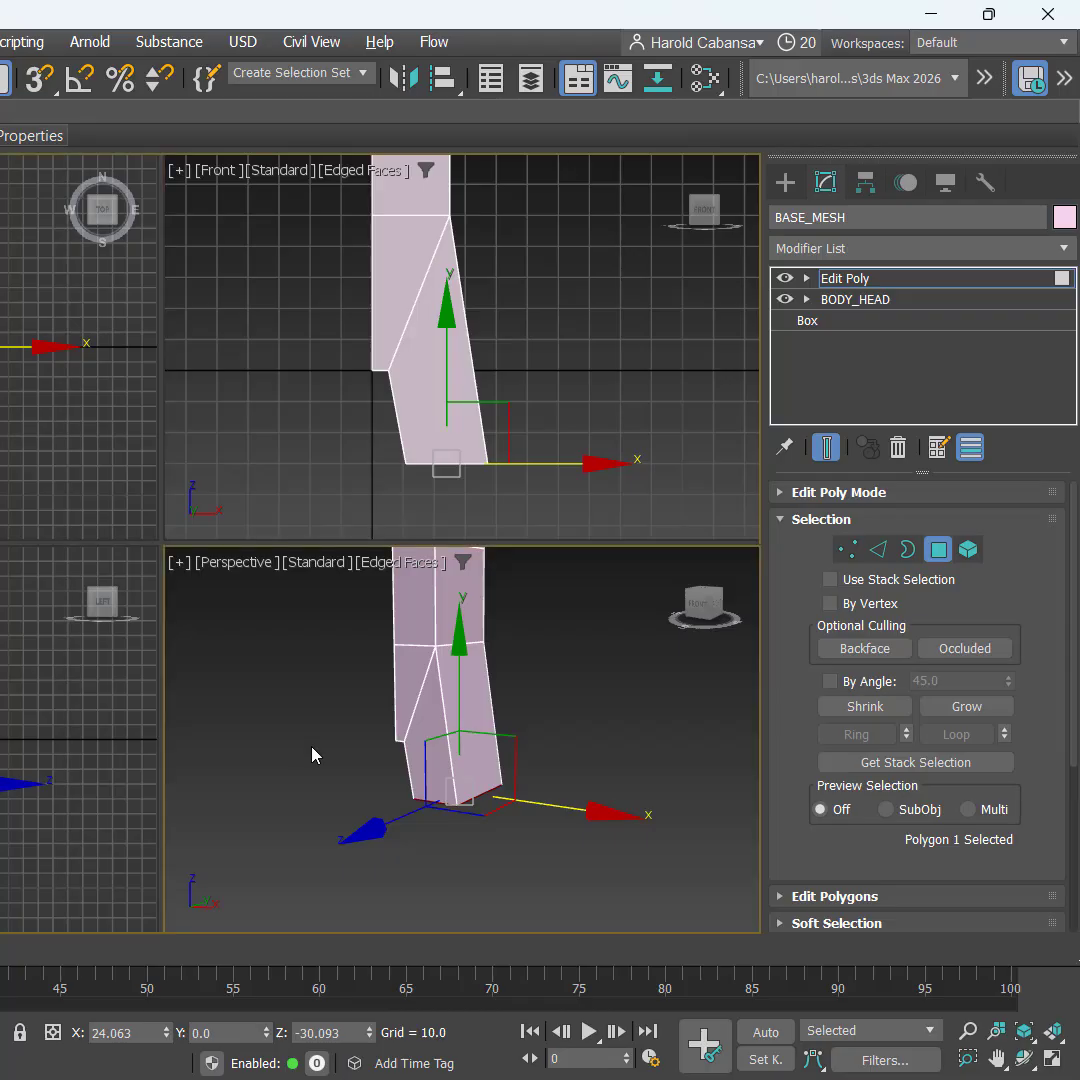
key(alt+w)
alt+middle_drag(16, 668, 50, 686)
key(alt+w)
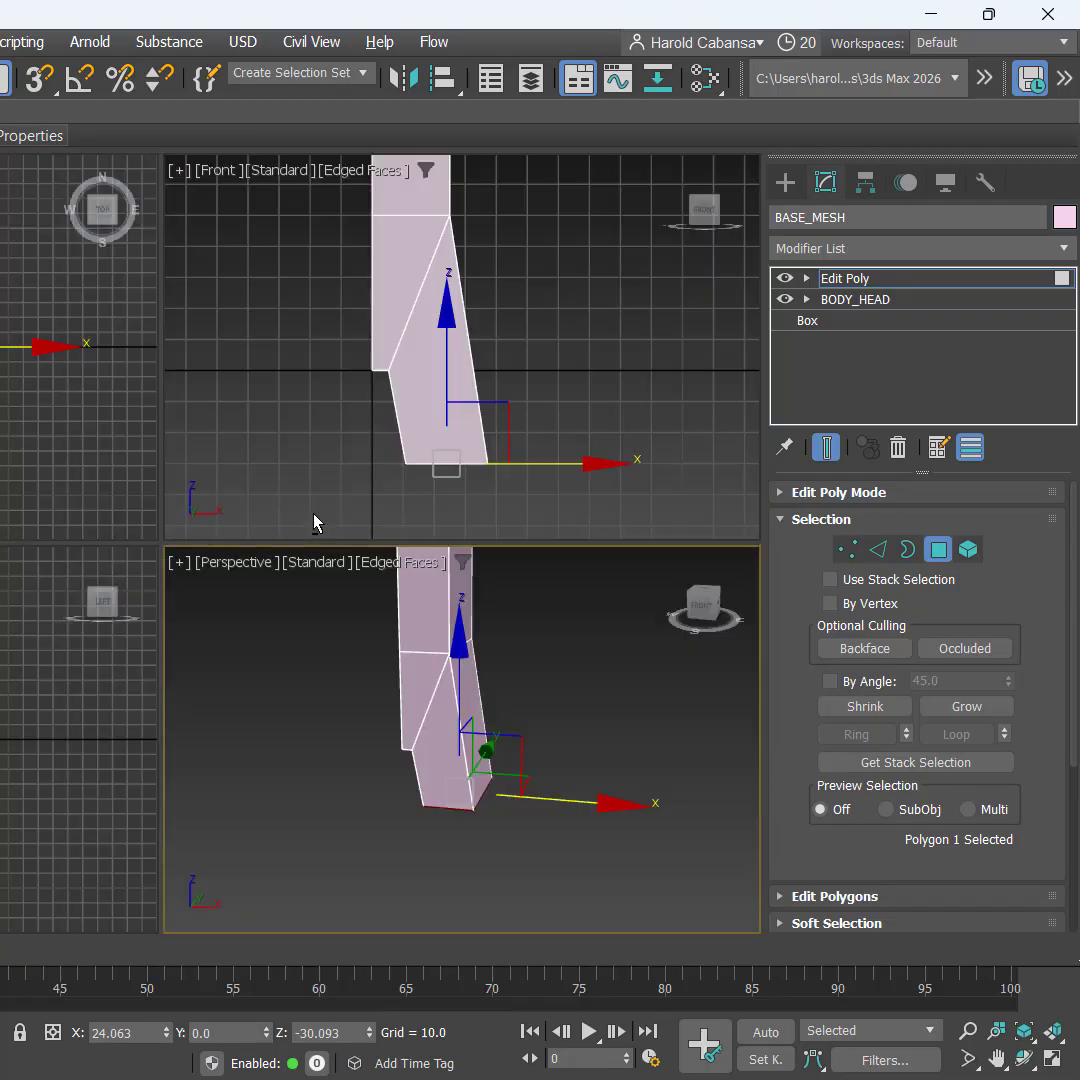
middle_click(446, 393)
key(alt+w)
scroll(425, 595, down, 2)
middle_drag(434, 609, 425, 457)
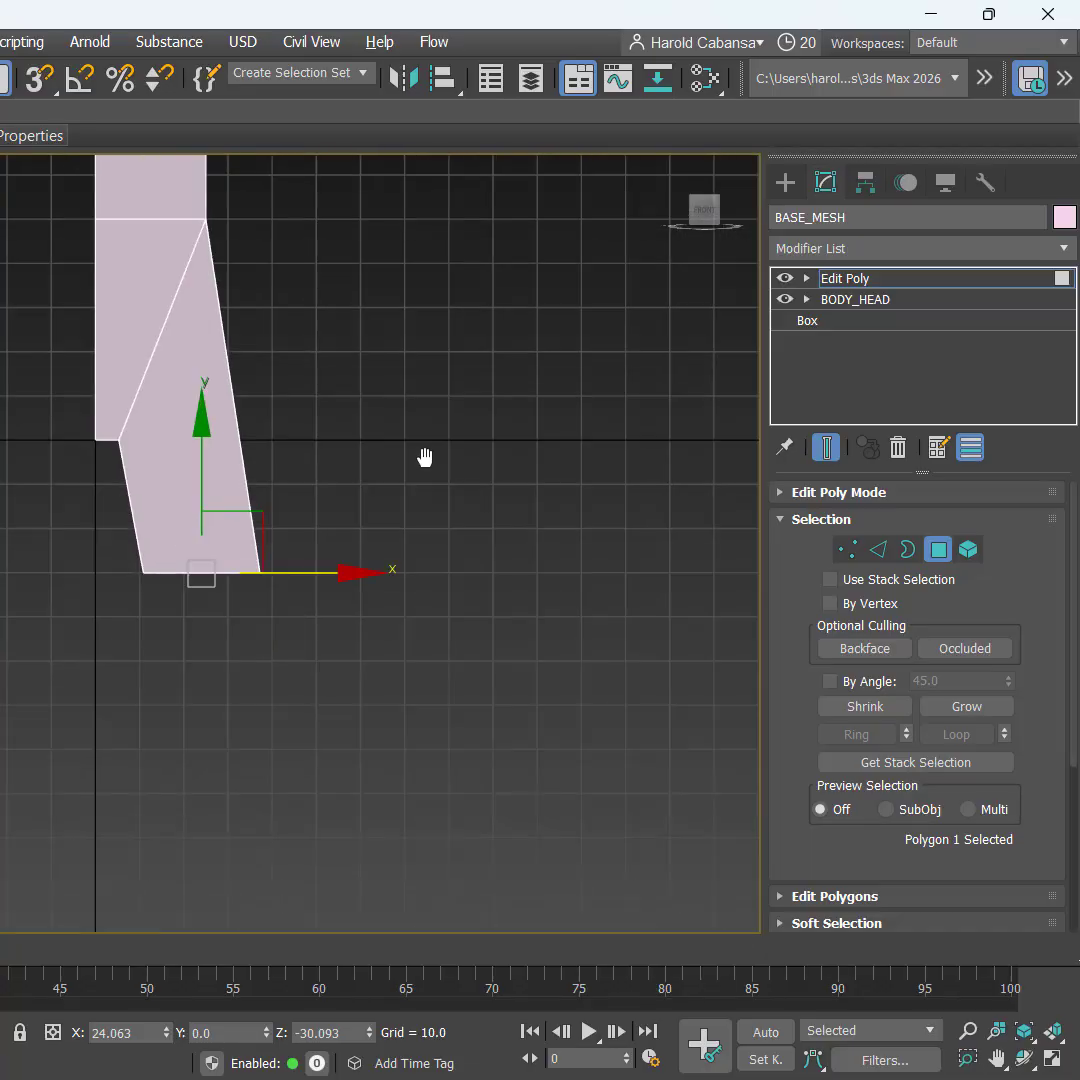
drag(208, 444, 203, 405)
mouse_move(205, 402)
mouse_down()
mouse_move(207, 393)
mouse_move(202, 415)
mouse_move(207, 394)
mouse_up()
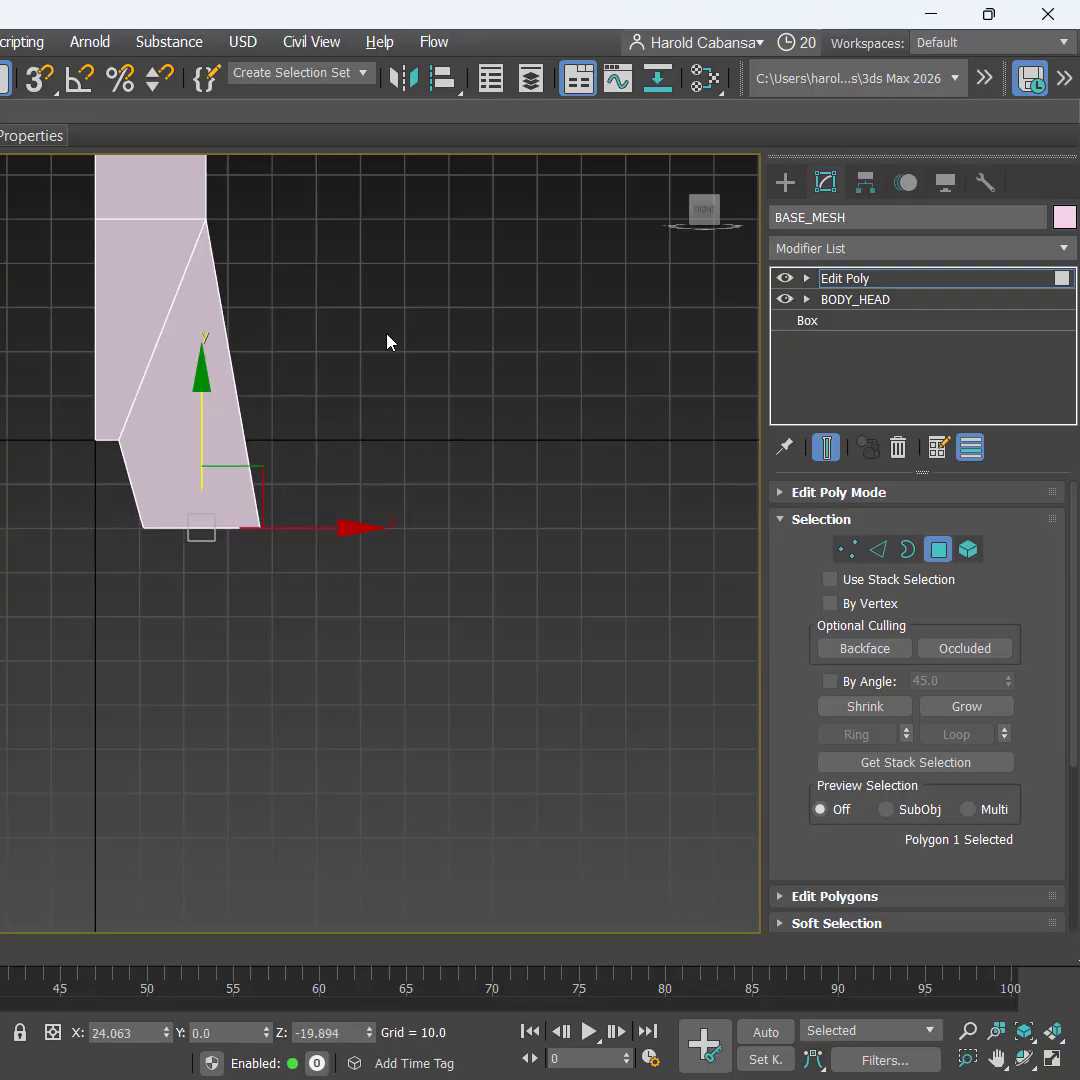
drag(333, 526, 316, 505)
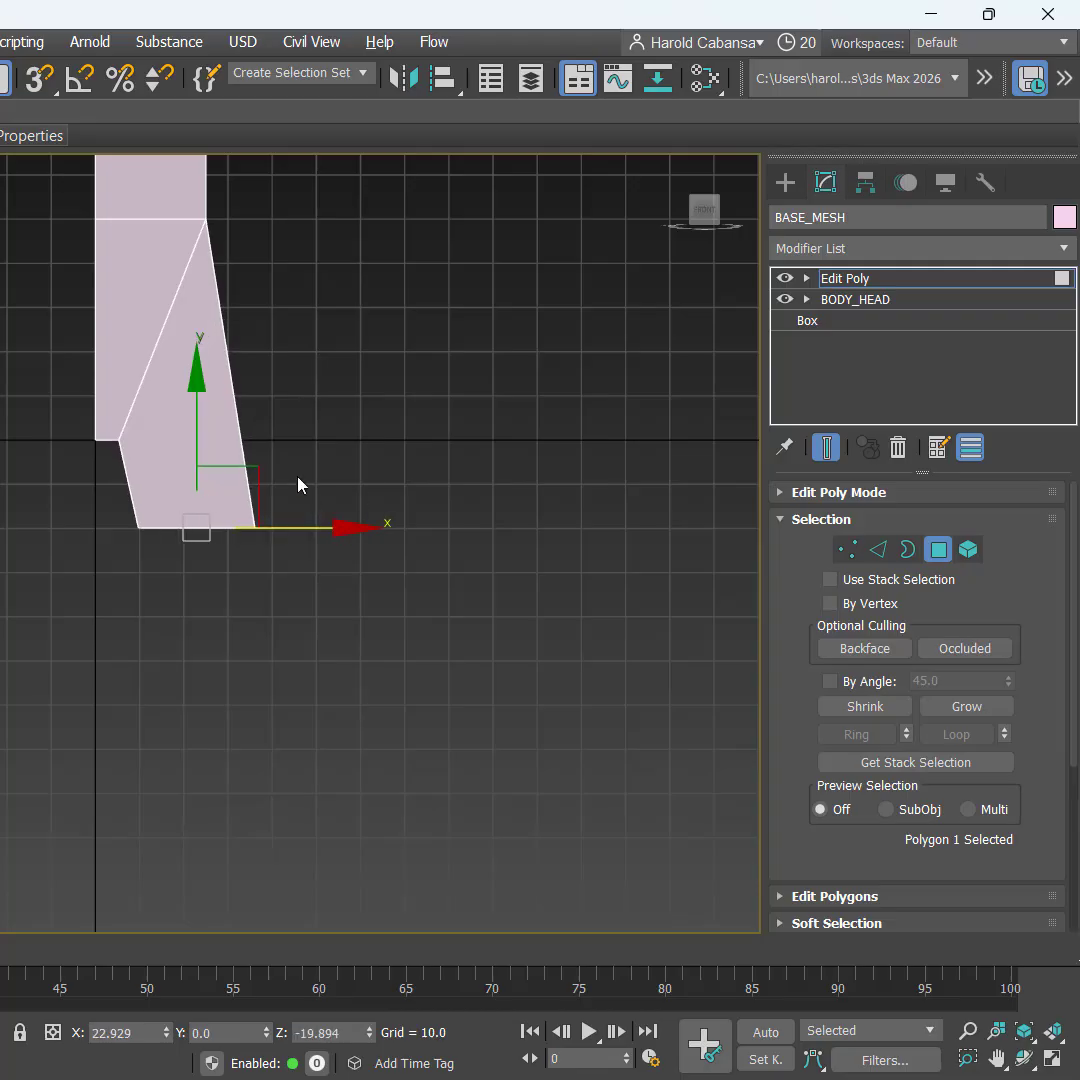
Step: Open Extrude settings on the bottom face and set the height to 25
right_click(393, 425)
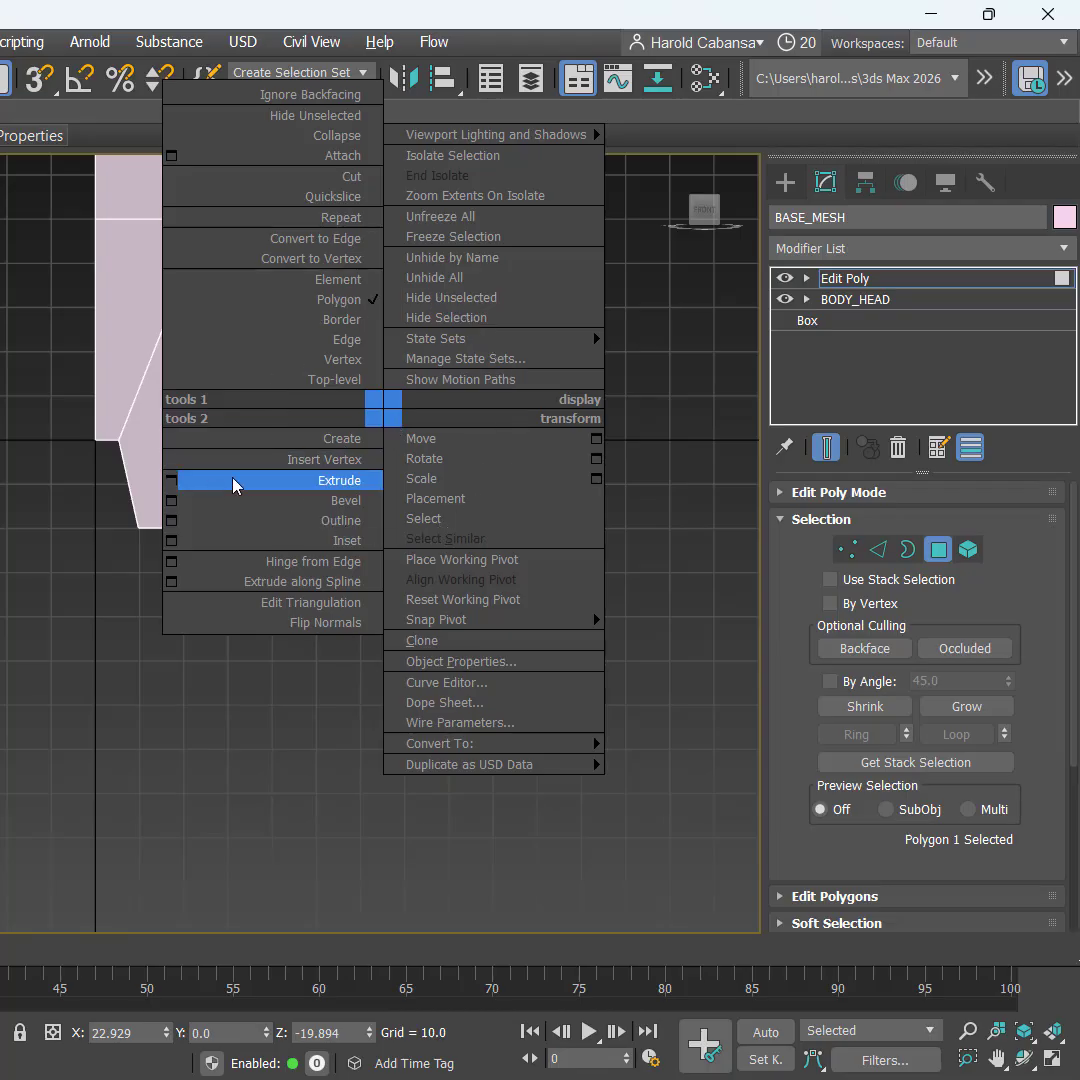
click(172, 482)
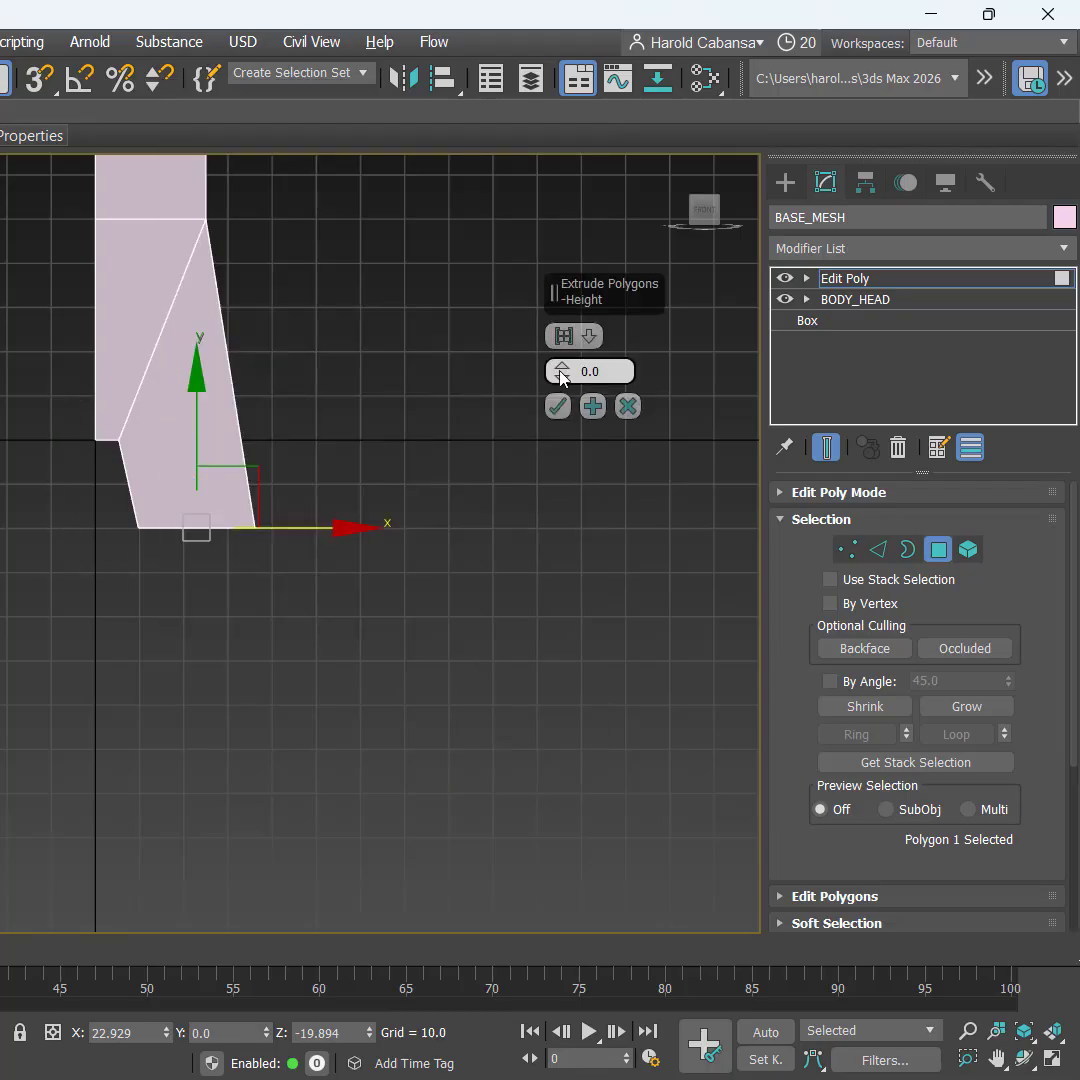
double_click(592, 371)
text(25)
key(Return)
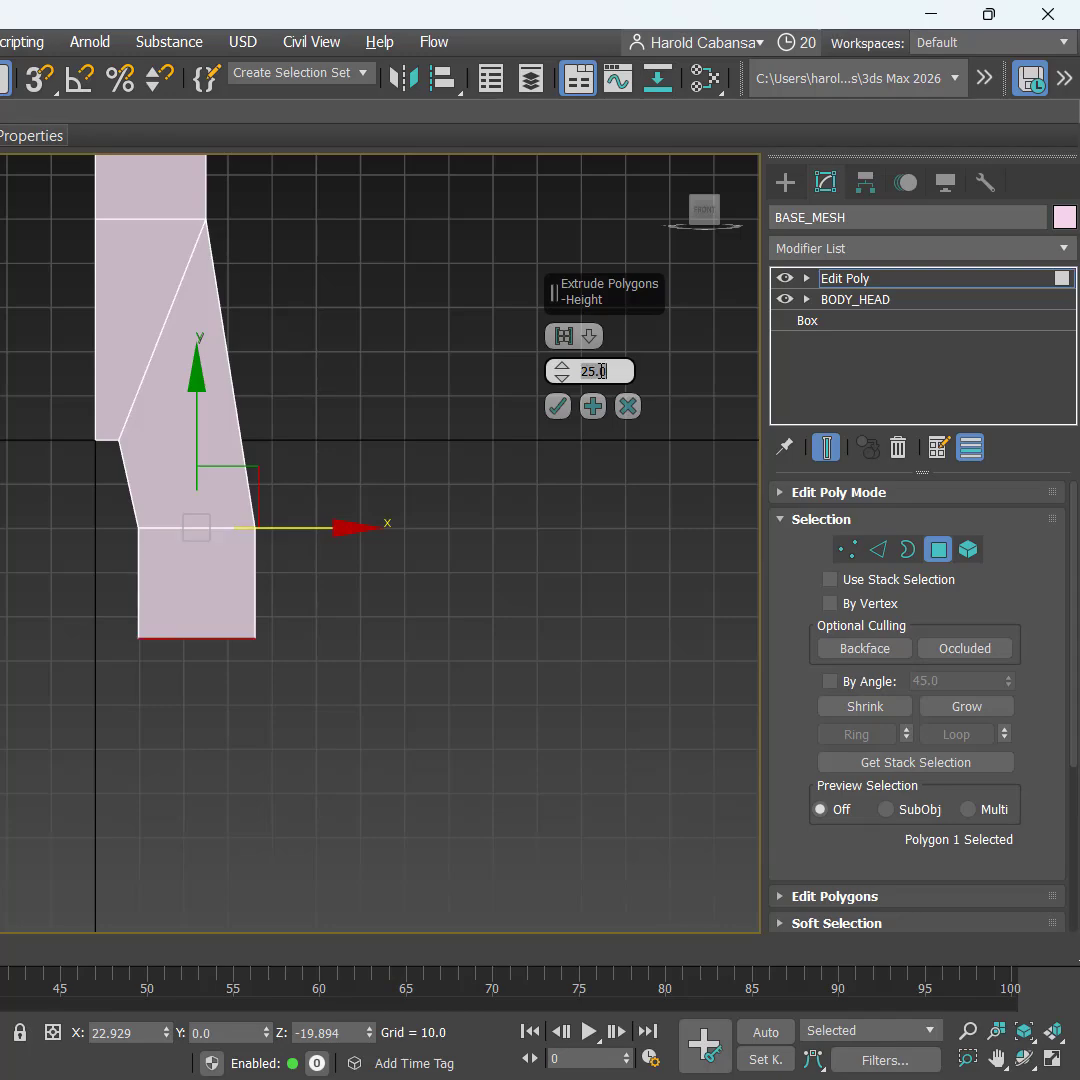
text(10)
key(Return)
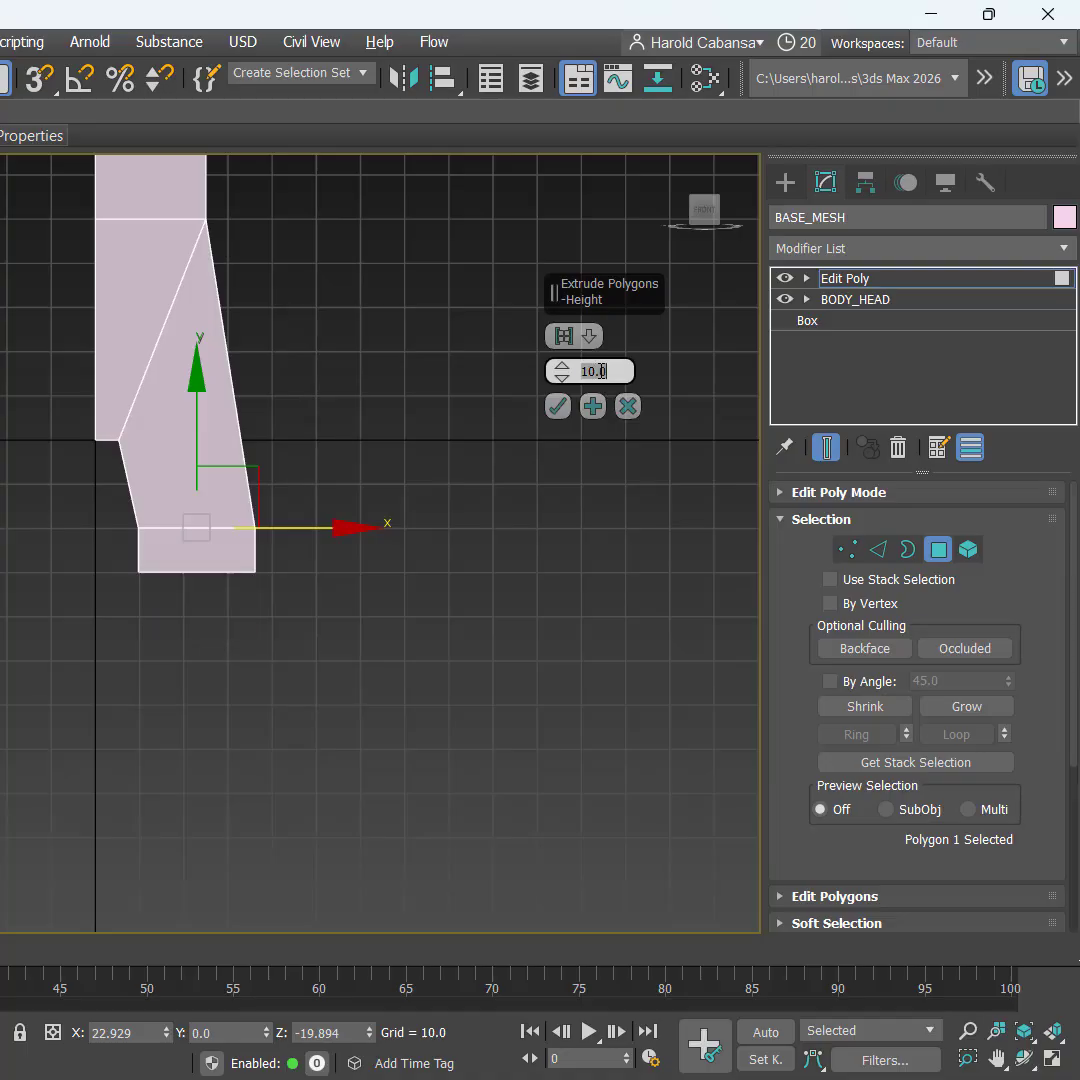
text(25)
key(Return)
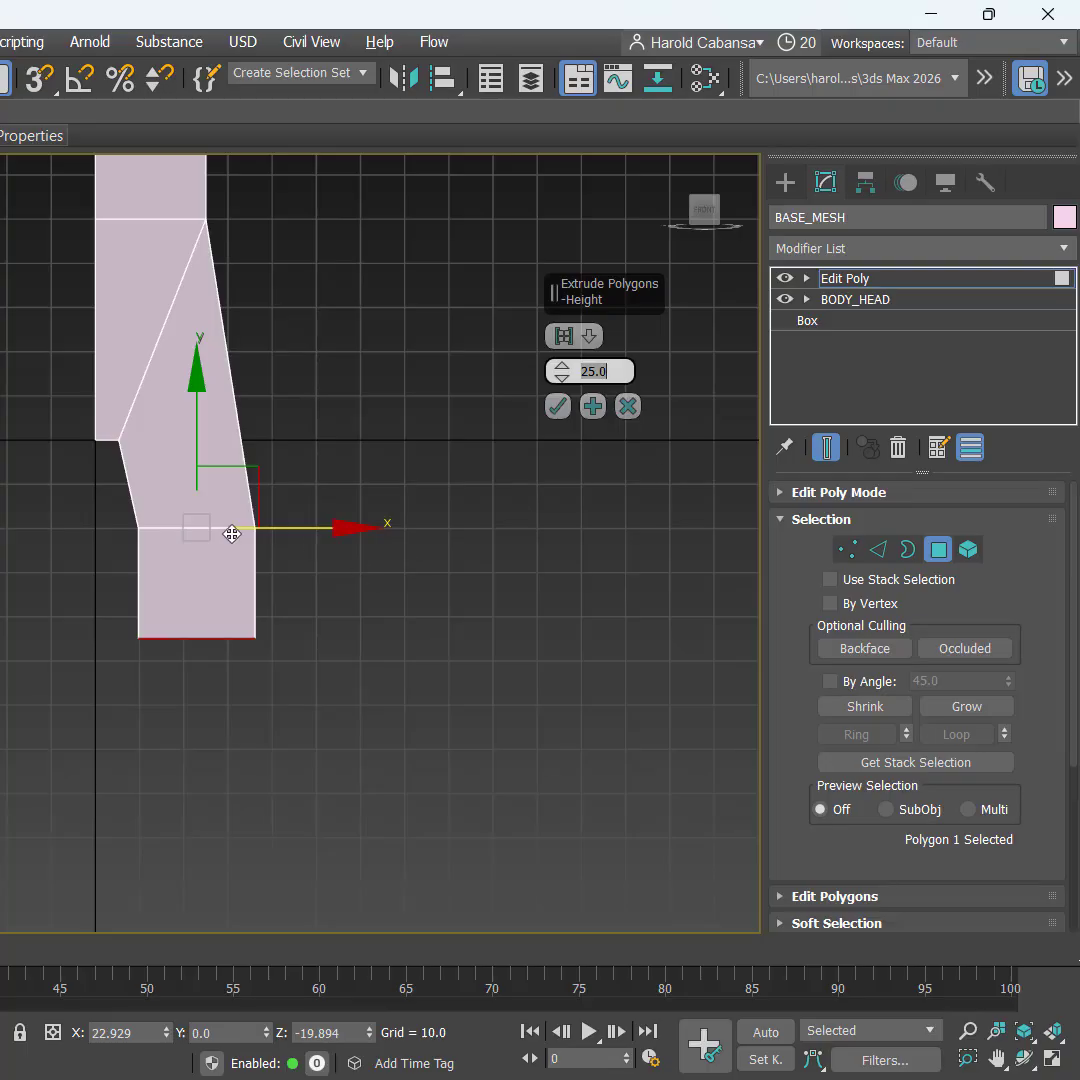
Step: Undo a trial 10-unit segment and commit the 25-unit extrusion, reaching Z −44.894
click(171, 470)
click(176, 591)
click(172, 599)
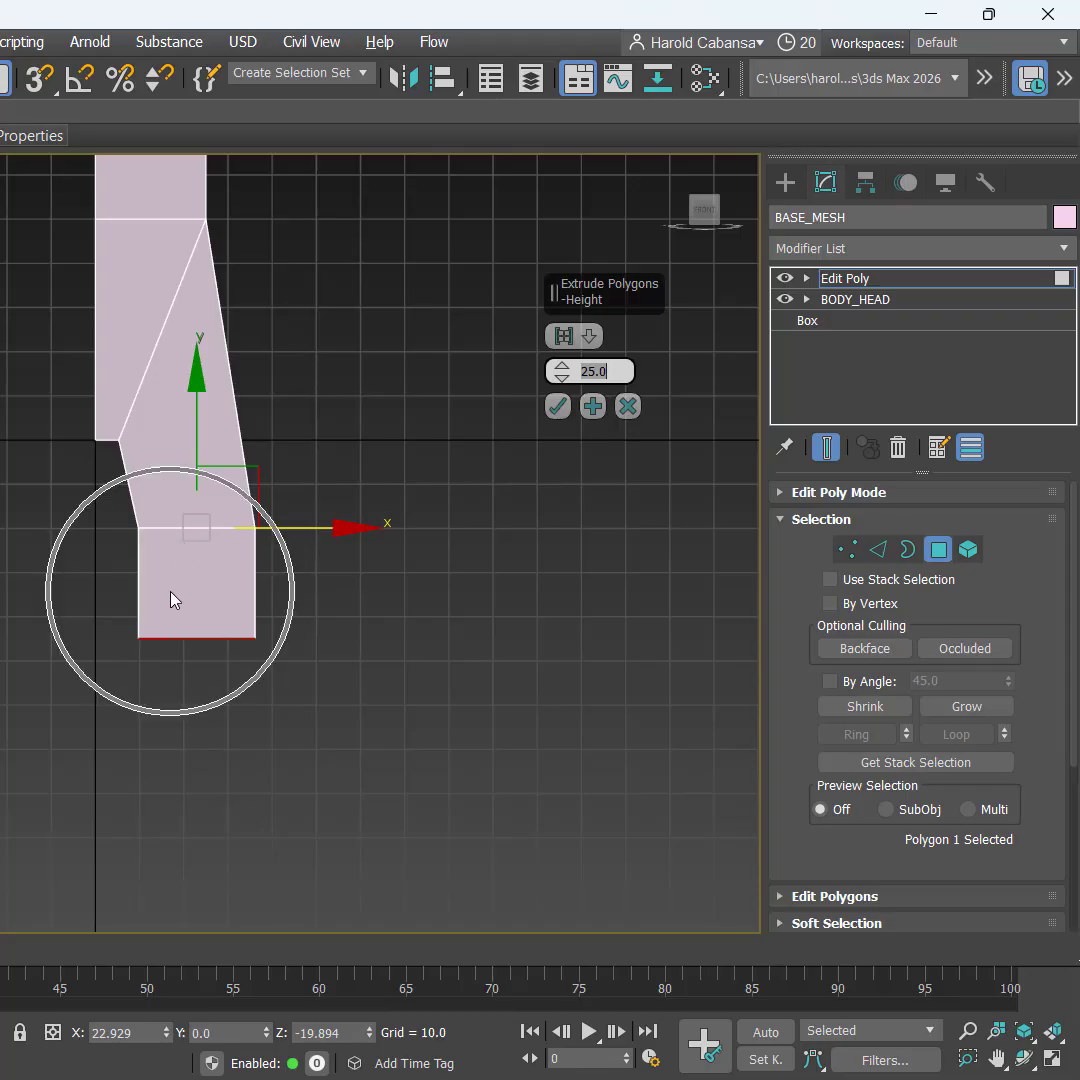
click(162, 508)
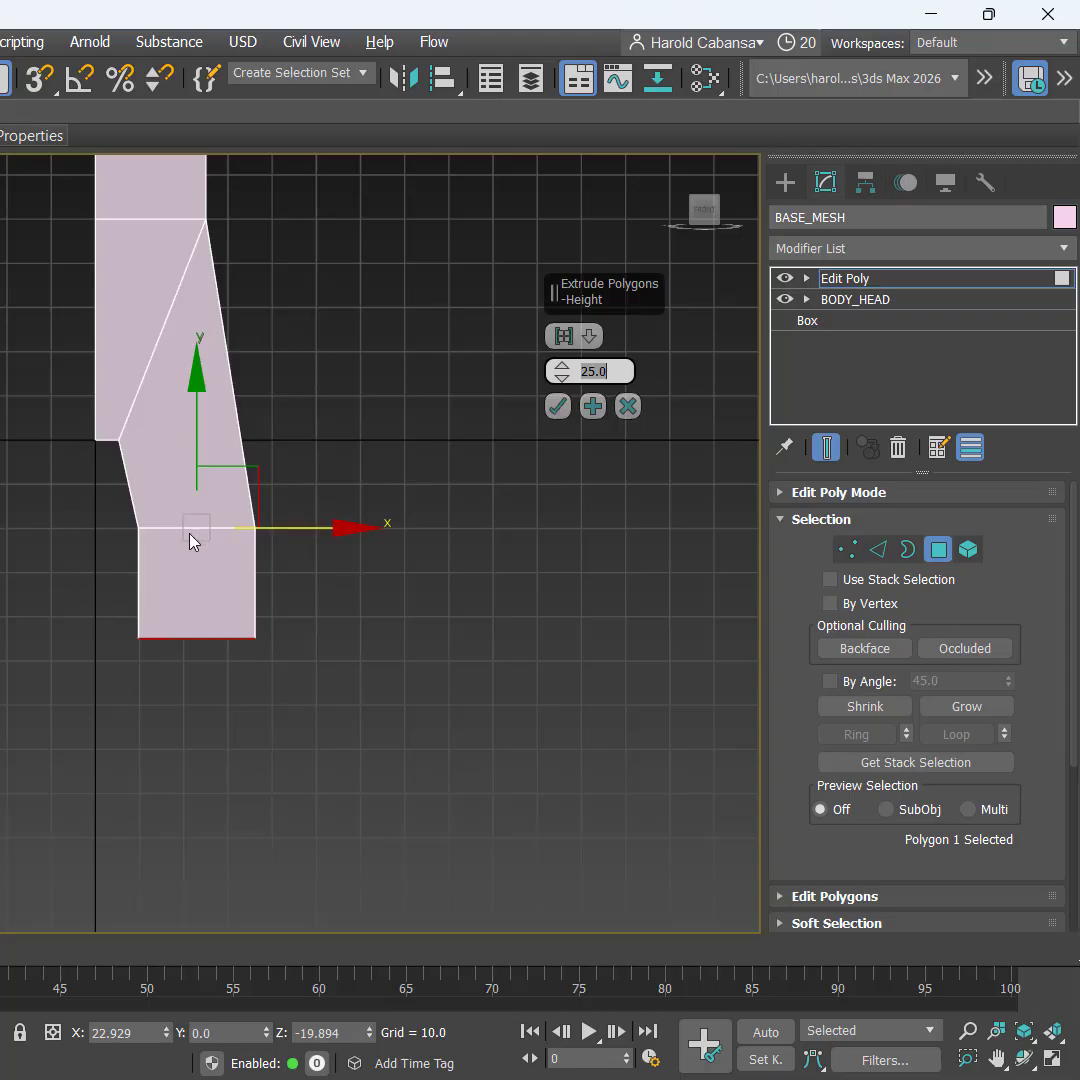
click(178, 577)
click(591, 408)
text(10)
click(593, 406)
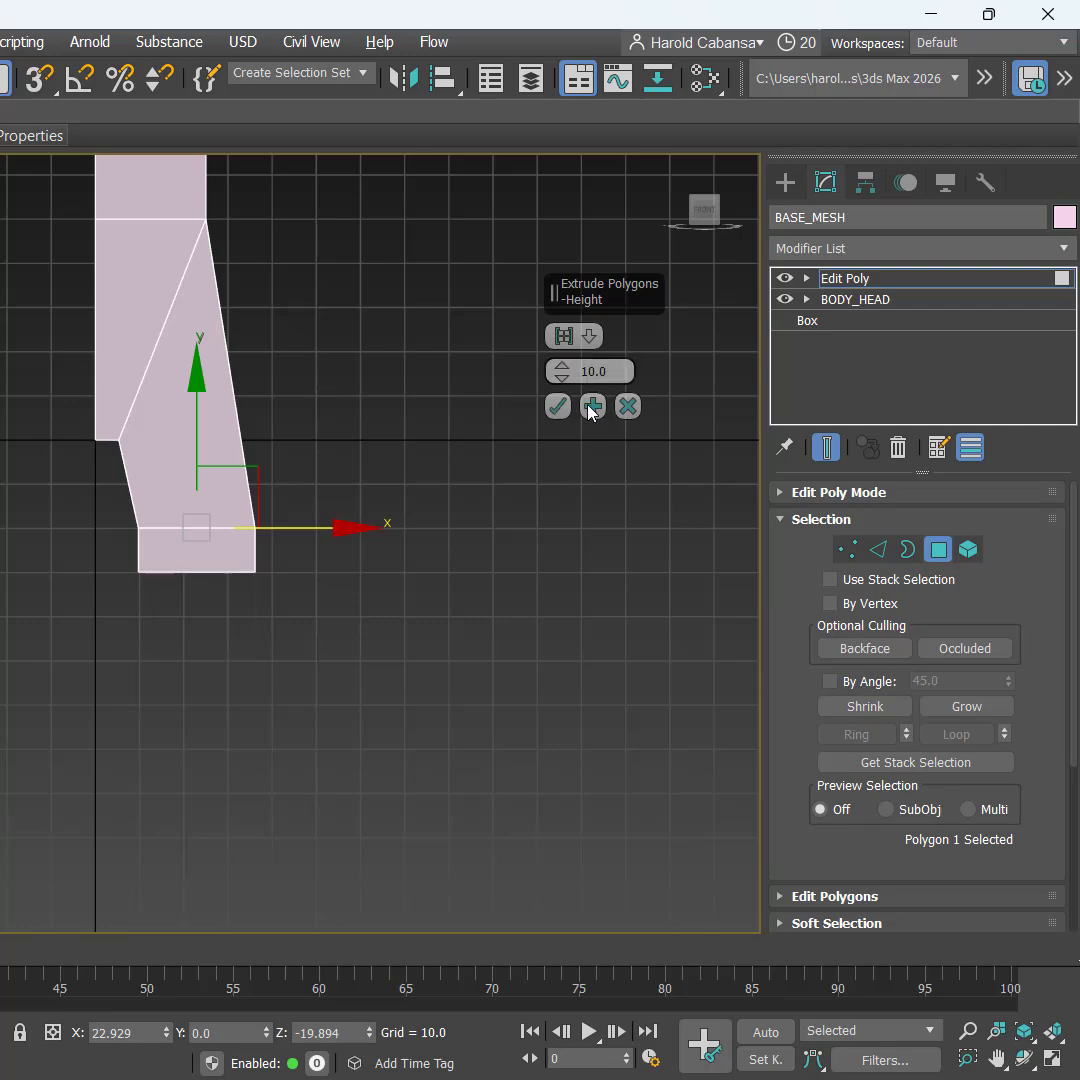
key(ctrl+z)
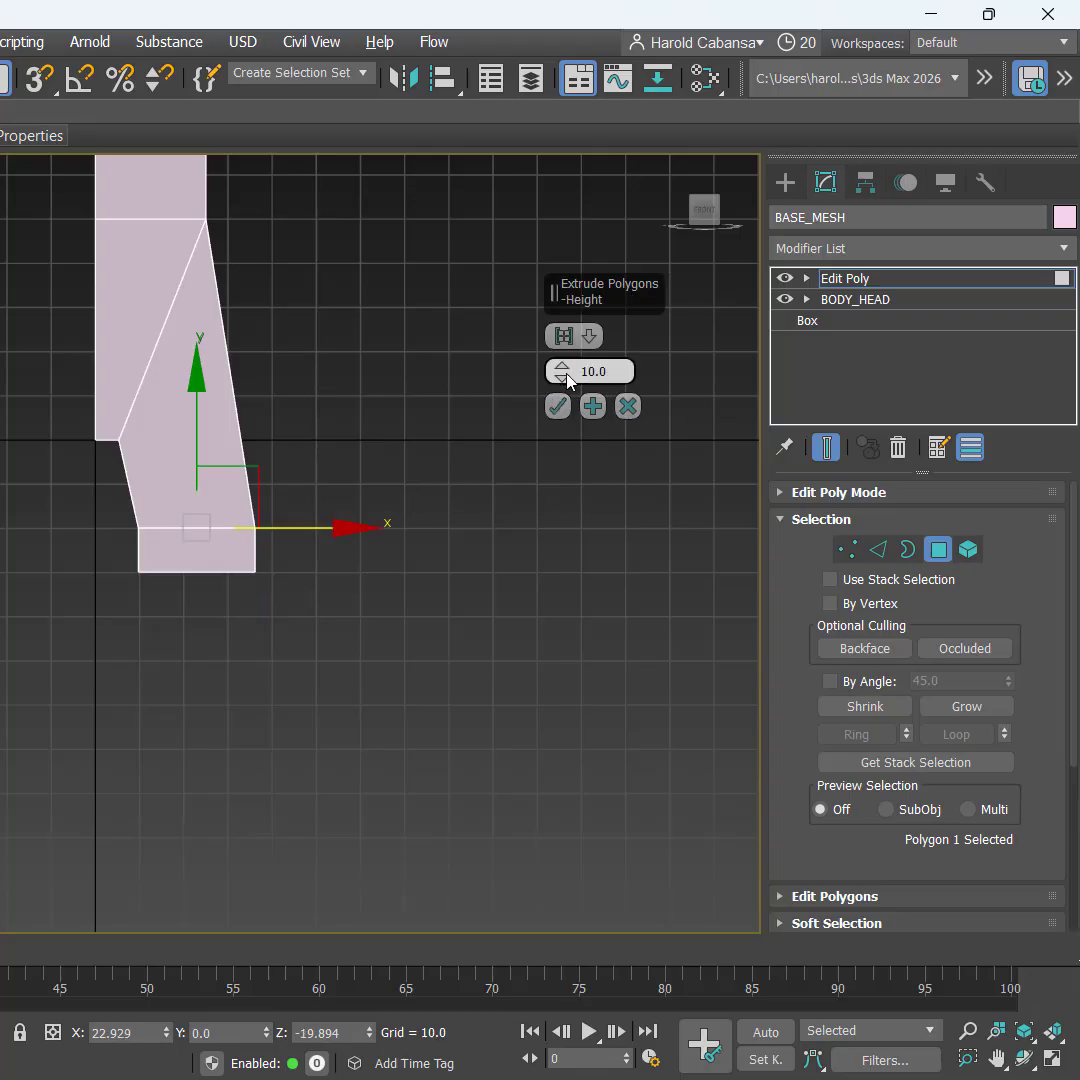
key(ctrl+z)
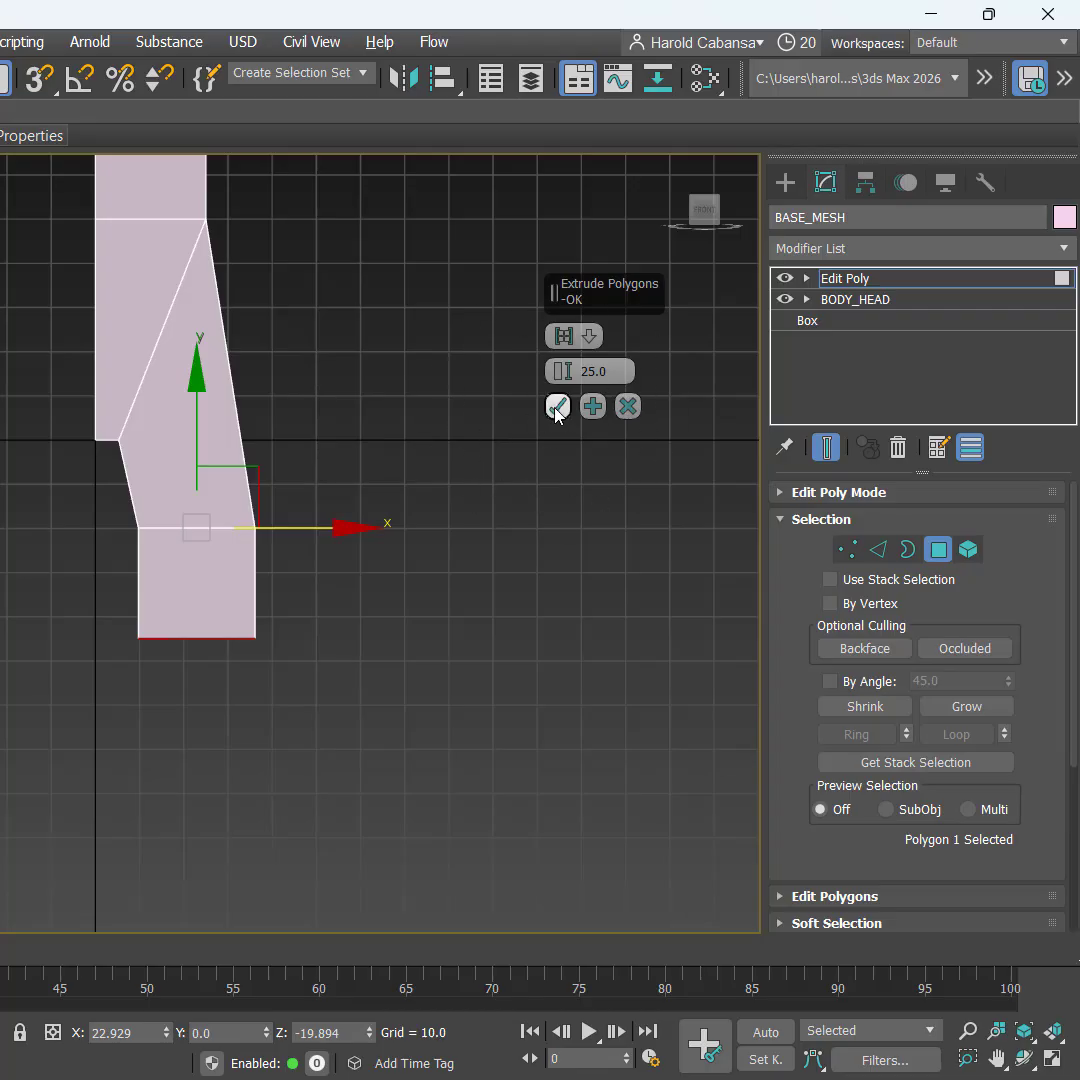
click(556, 408)
Step: Extrude the bottom face three times at 10 units each, down to Z −74.894
right_click(503, 420)
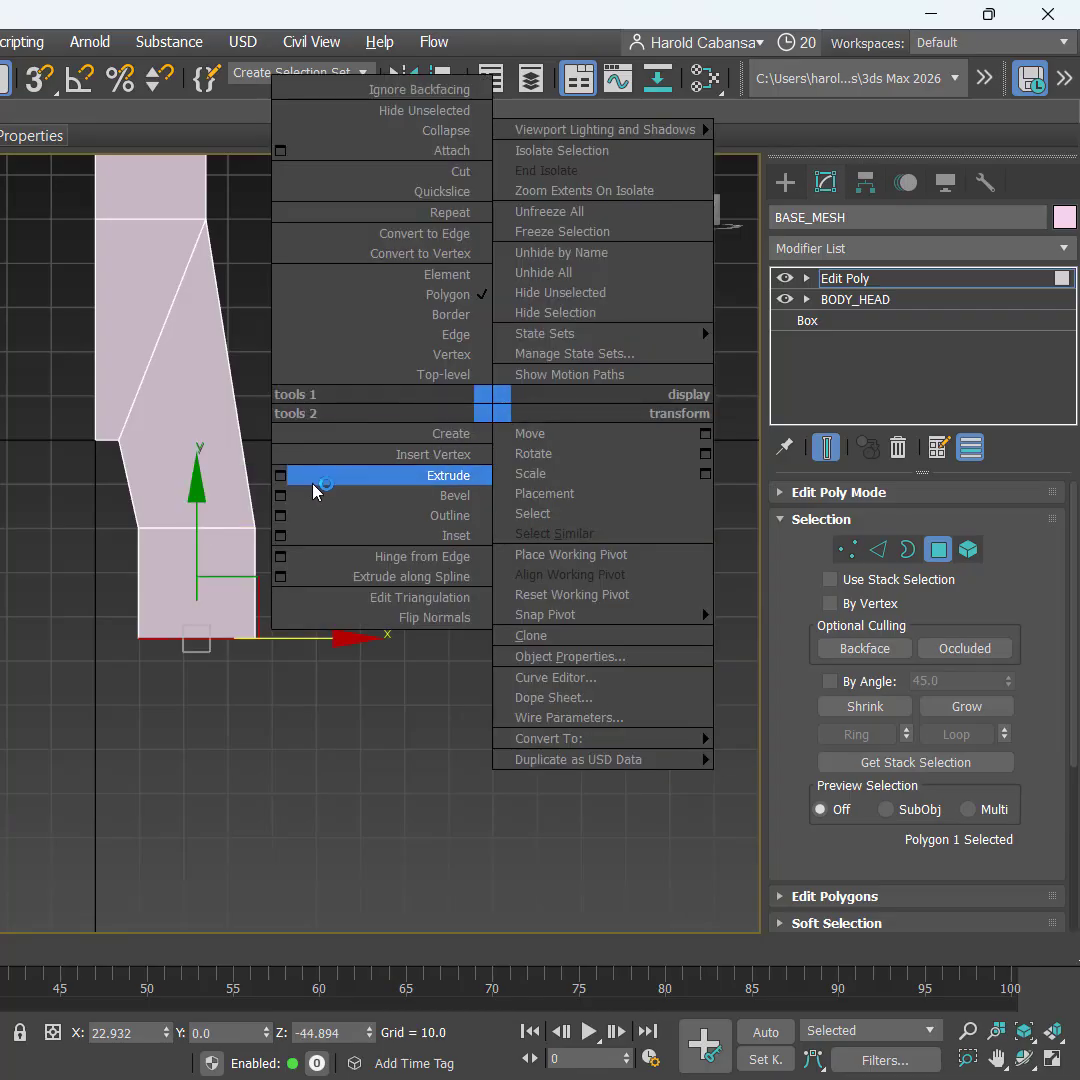
click(282, 478)
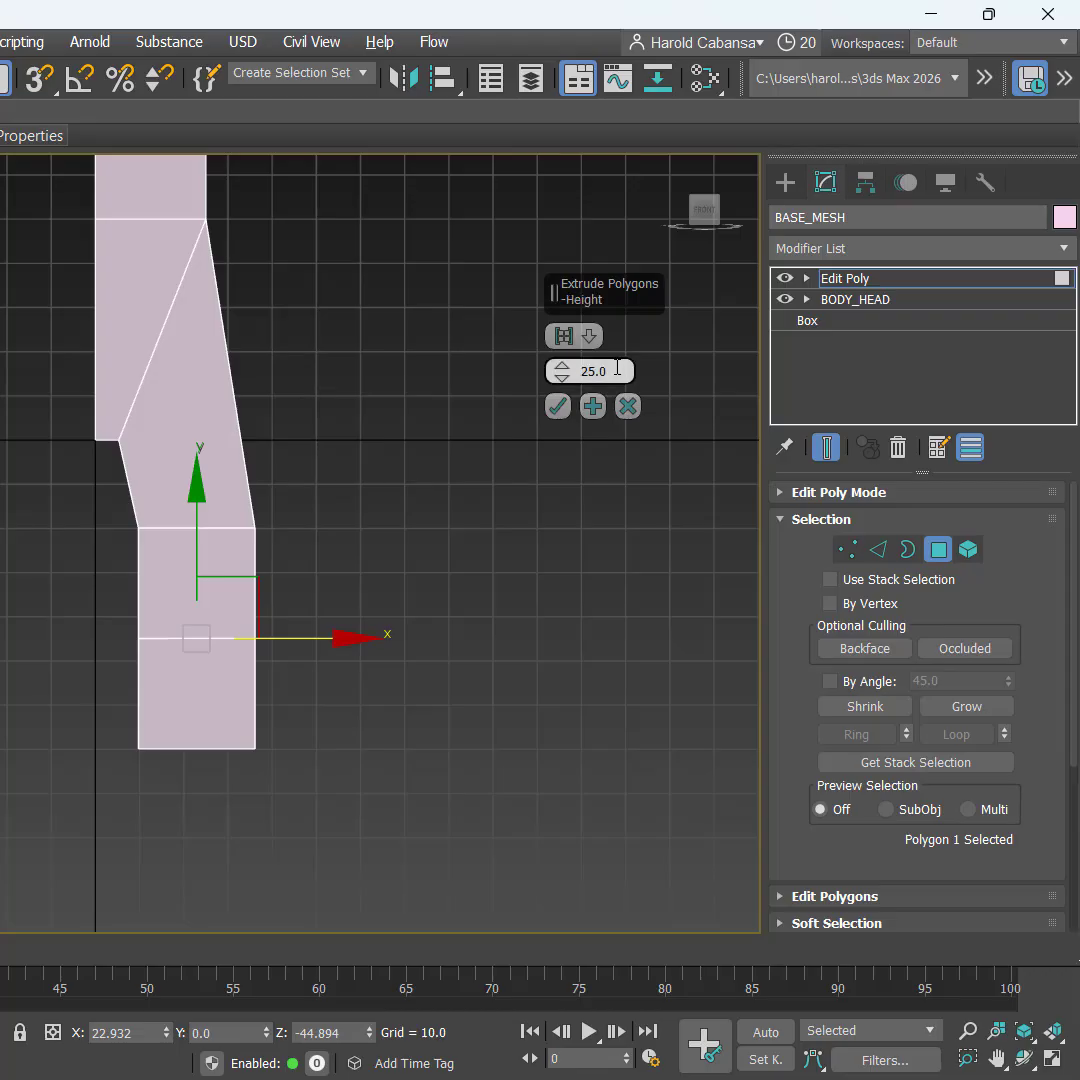
text(10)
key(Return)
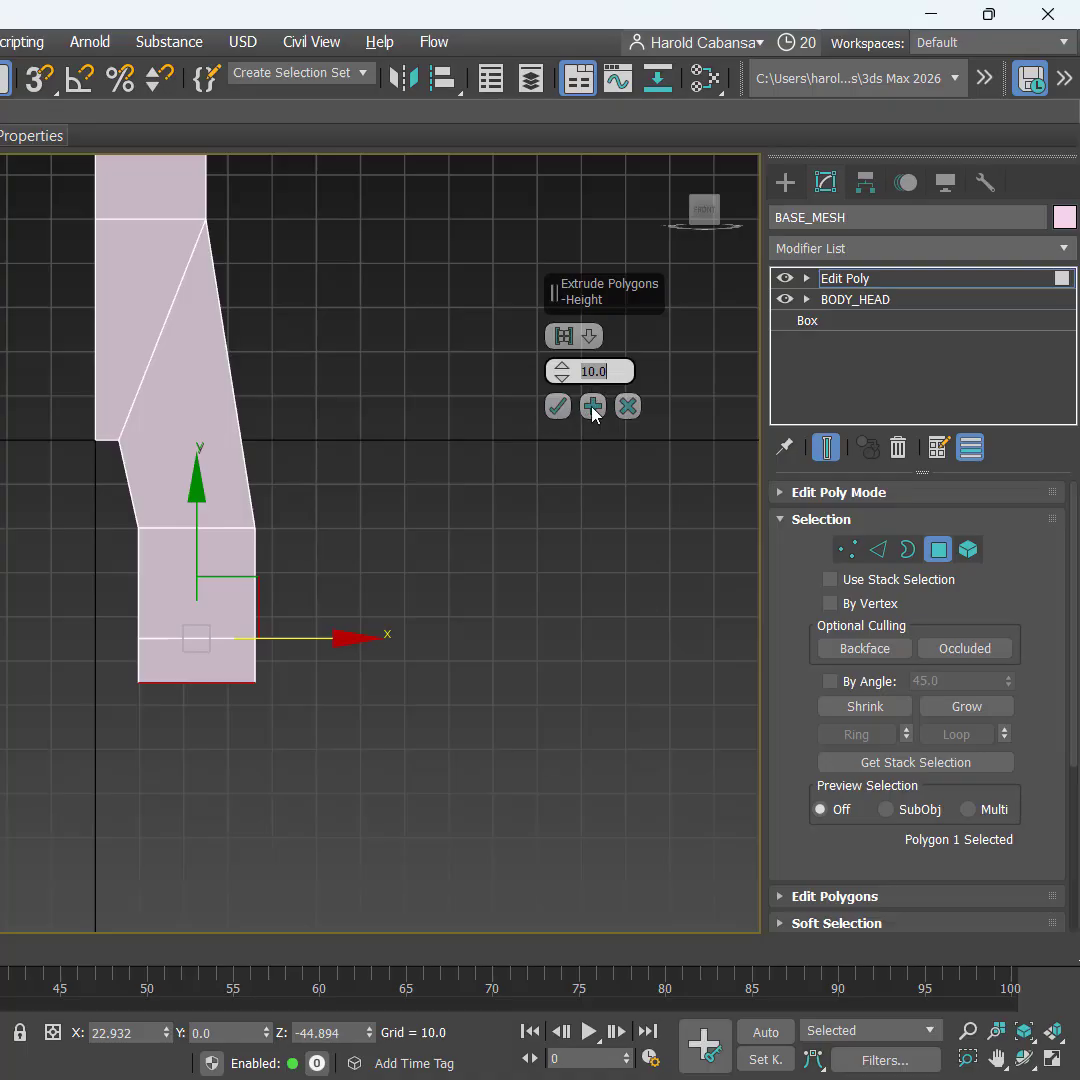
click(592, 408)
click(592, 408)
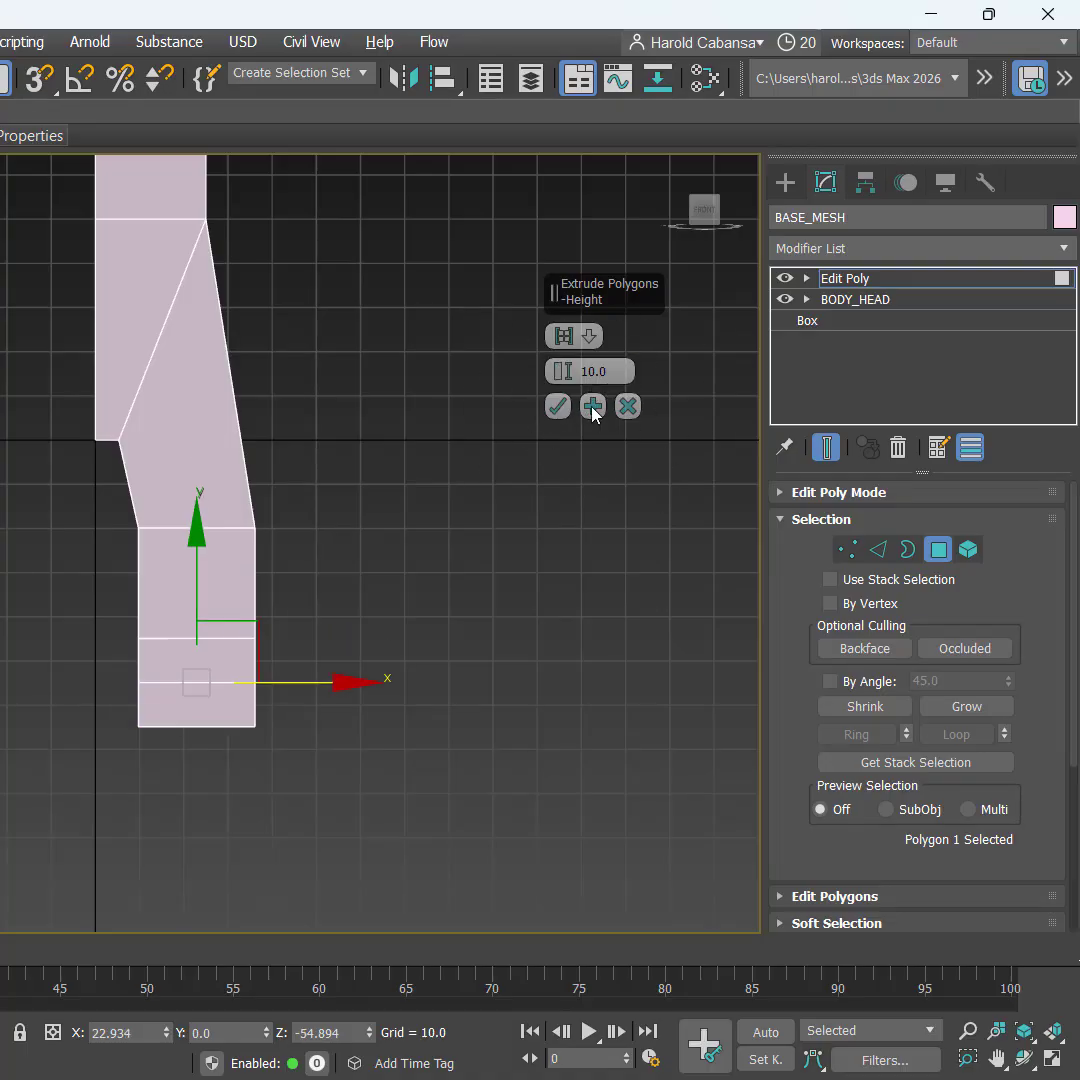
click(592, 408)
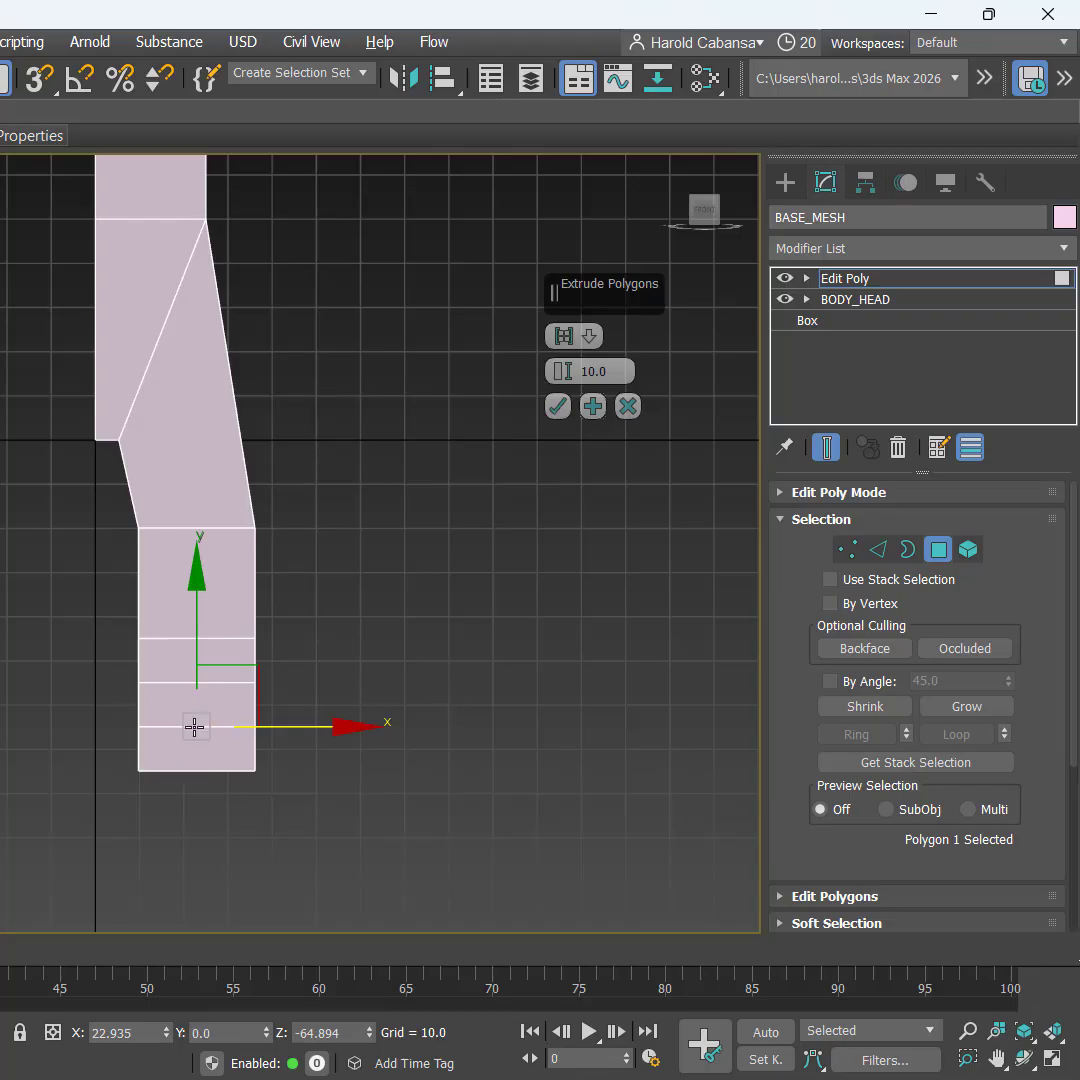
click(557, 406)
middle_drag(504, 614, 504, 427)
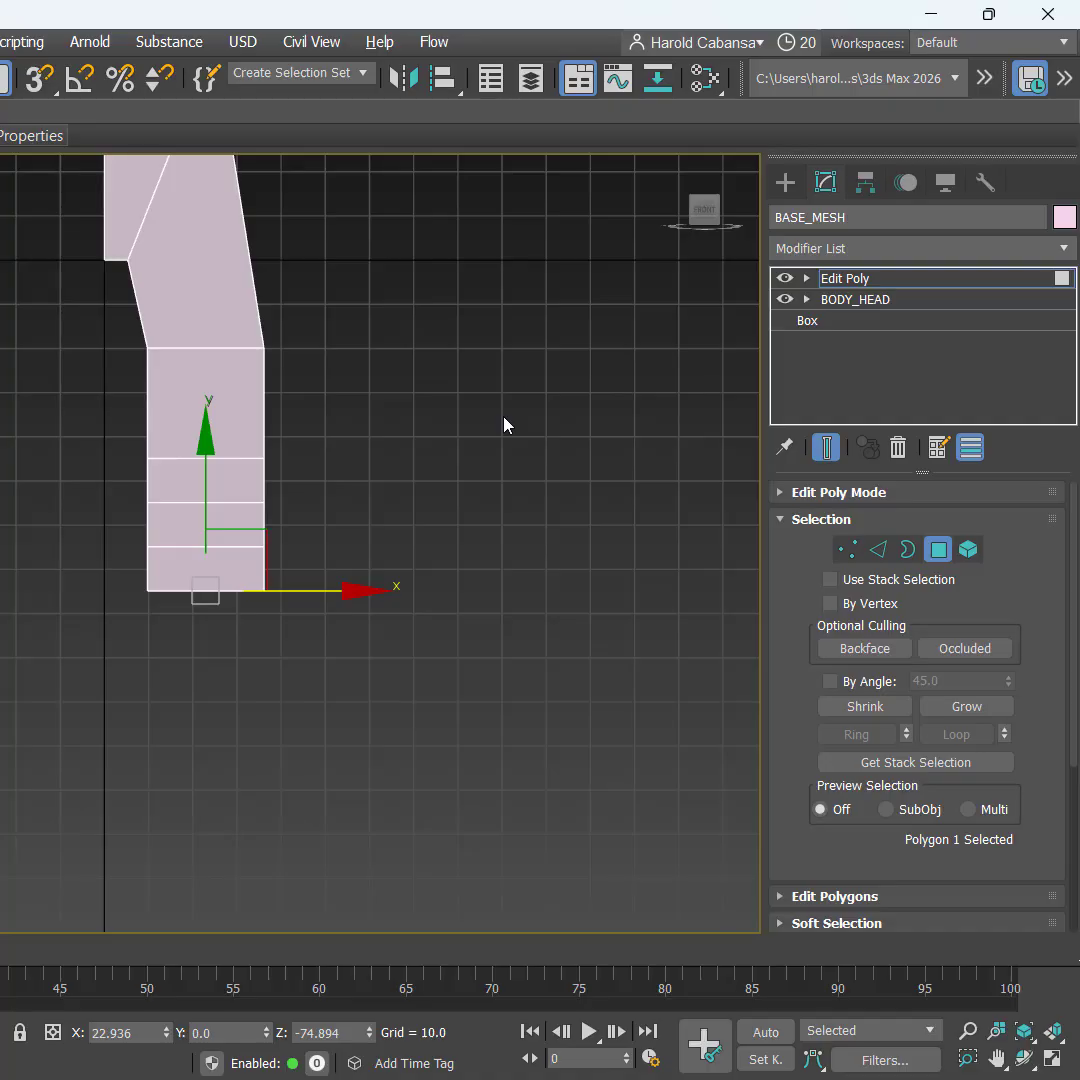
Step: Extrude the bottom face down with two 25-unit segments
right_click(504, 425)
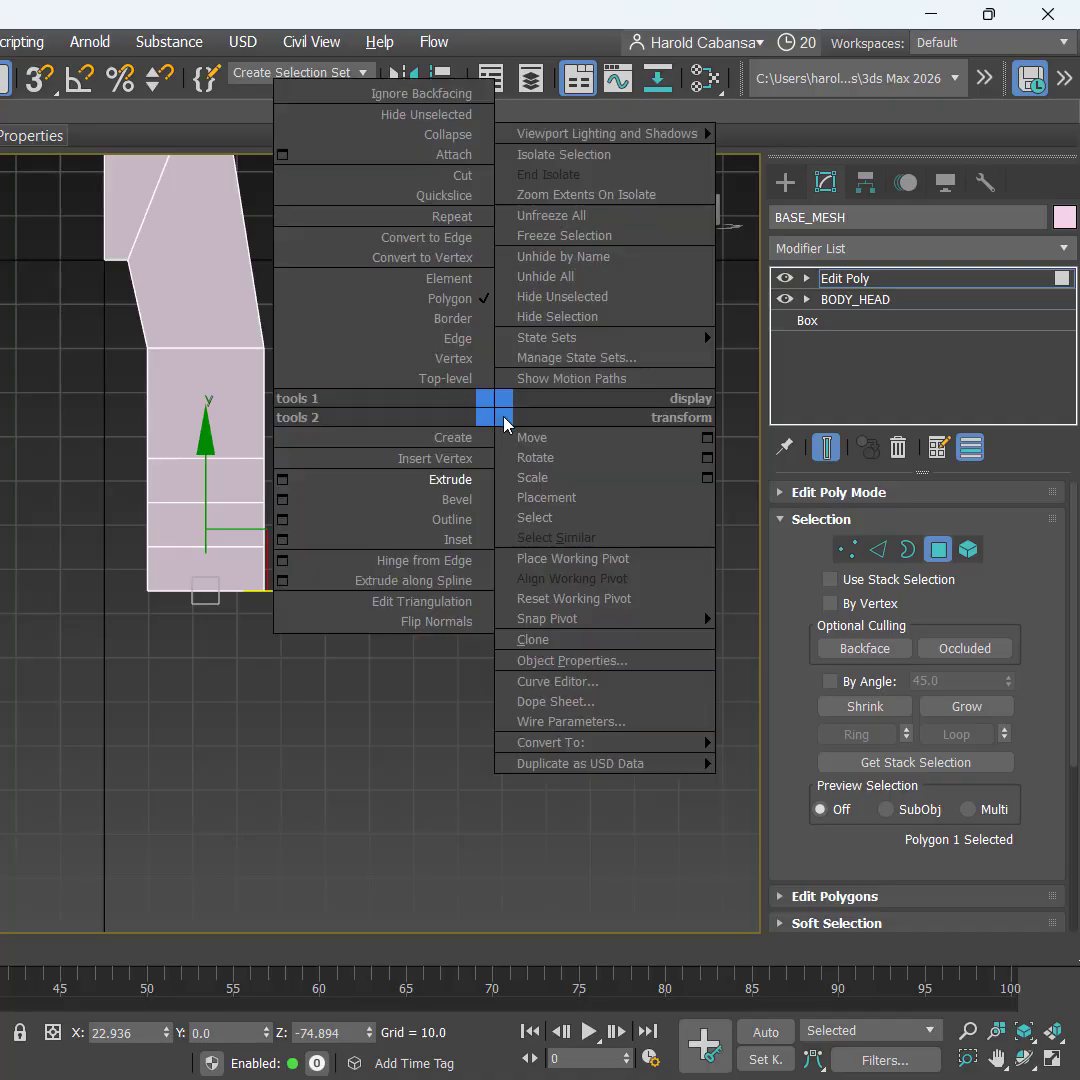
click(282, 482)
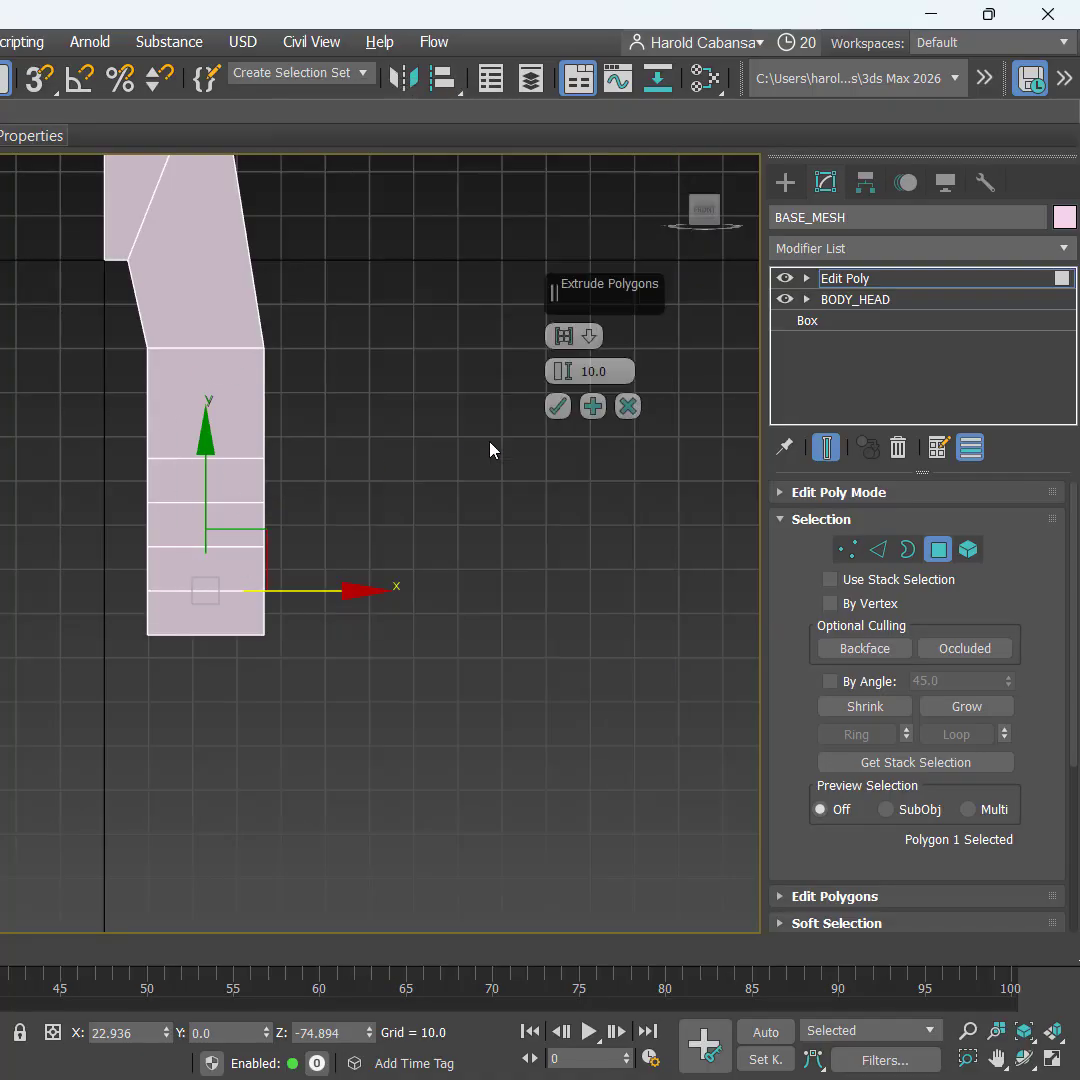
text(25)
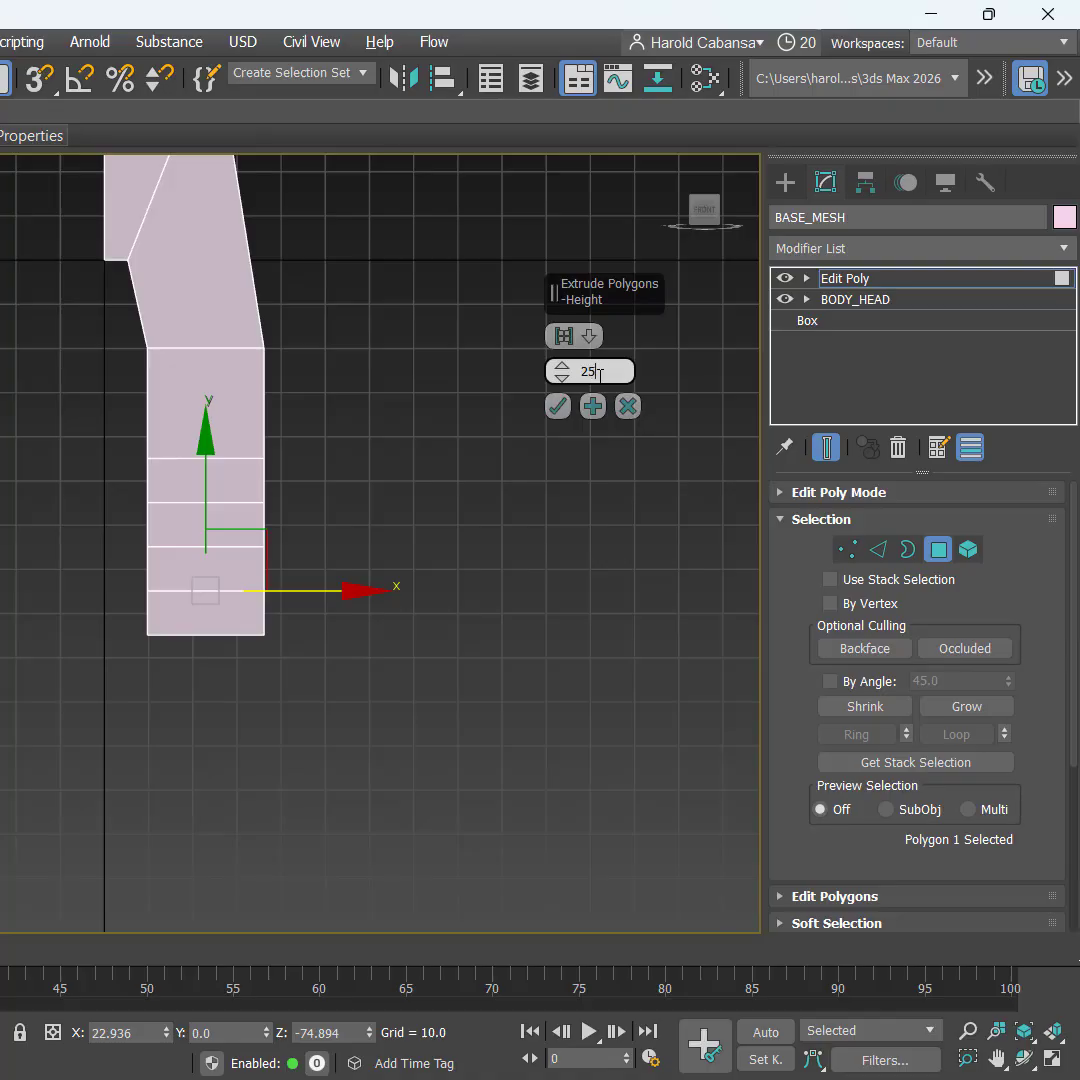
key(Return)
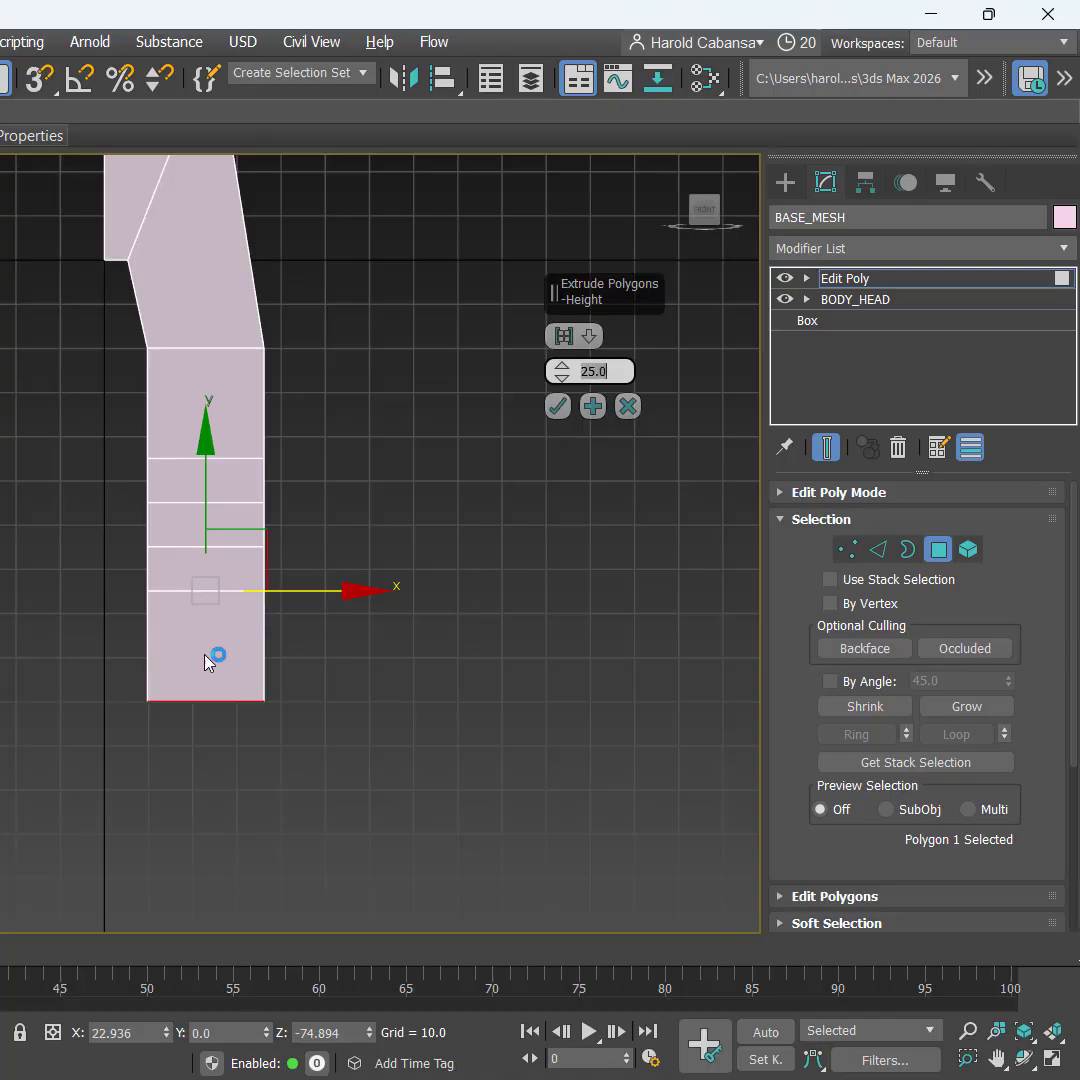
key(ctrl)
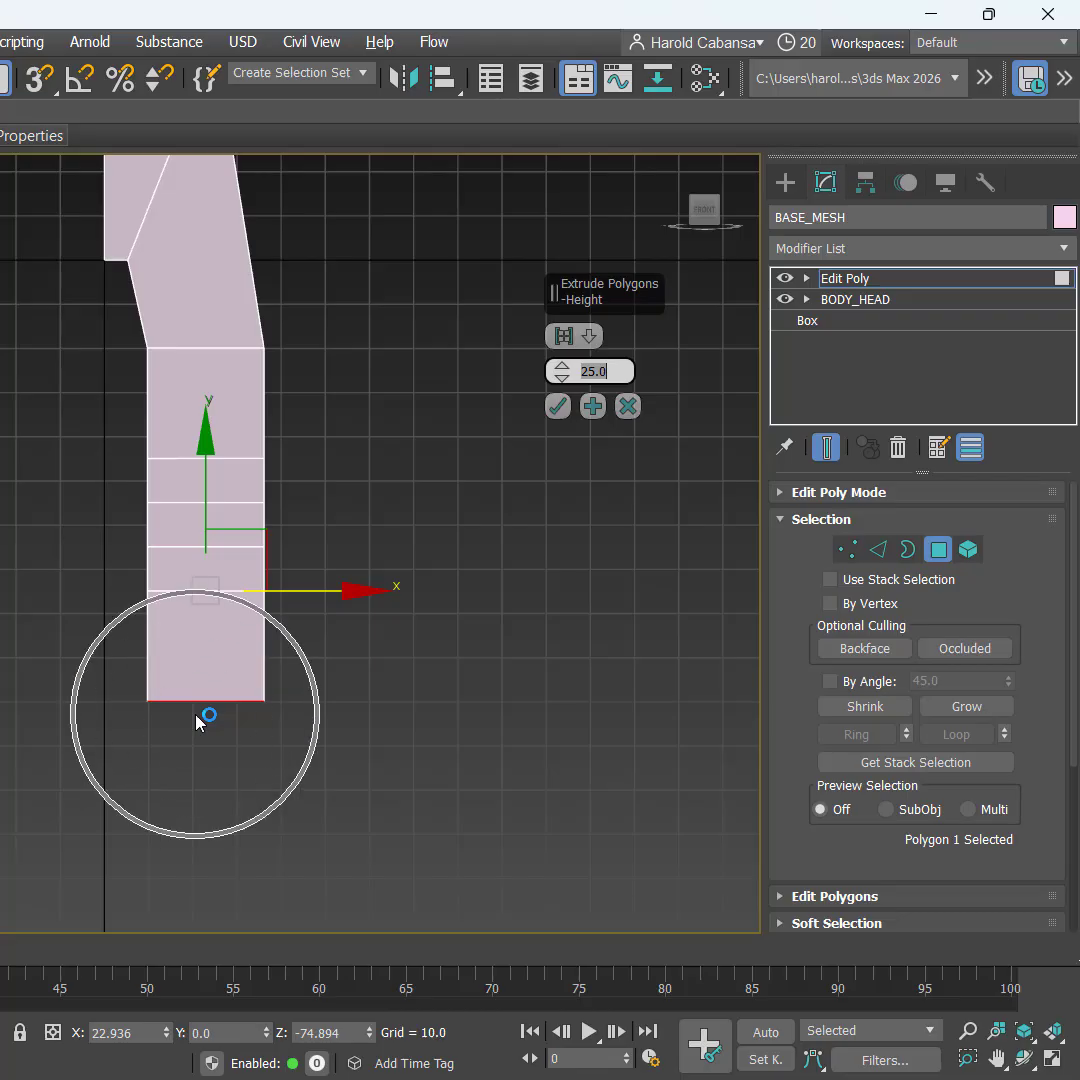
click(592, 407)
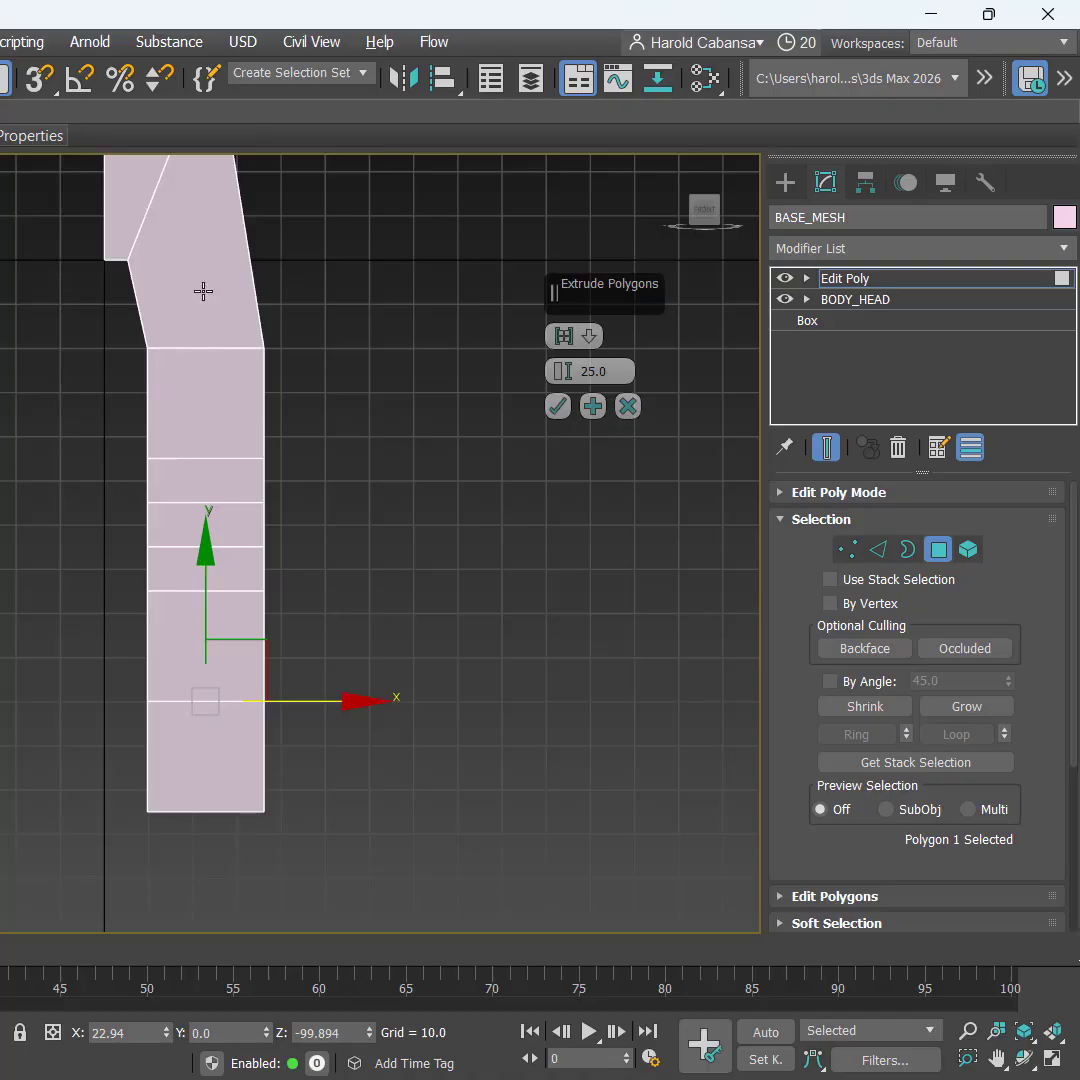
key(ctrl)
key(ctrl)
key(ctrl)
click(593, 406)
click(557, 406)
Step: Reopen Extrude settings on the bottom face and enter a 15-unit height
right_click(529, 413)
click(319, 482)
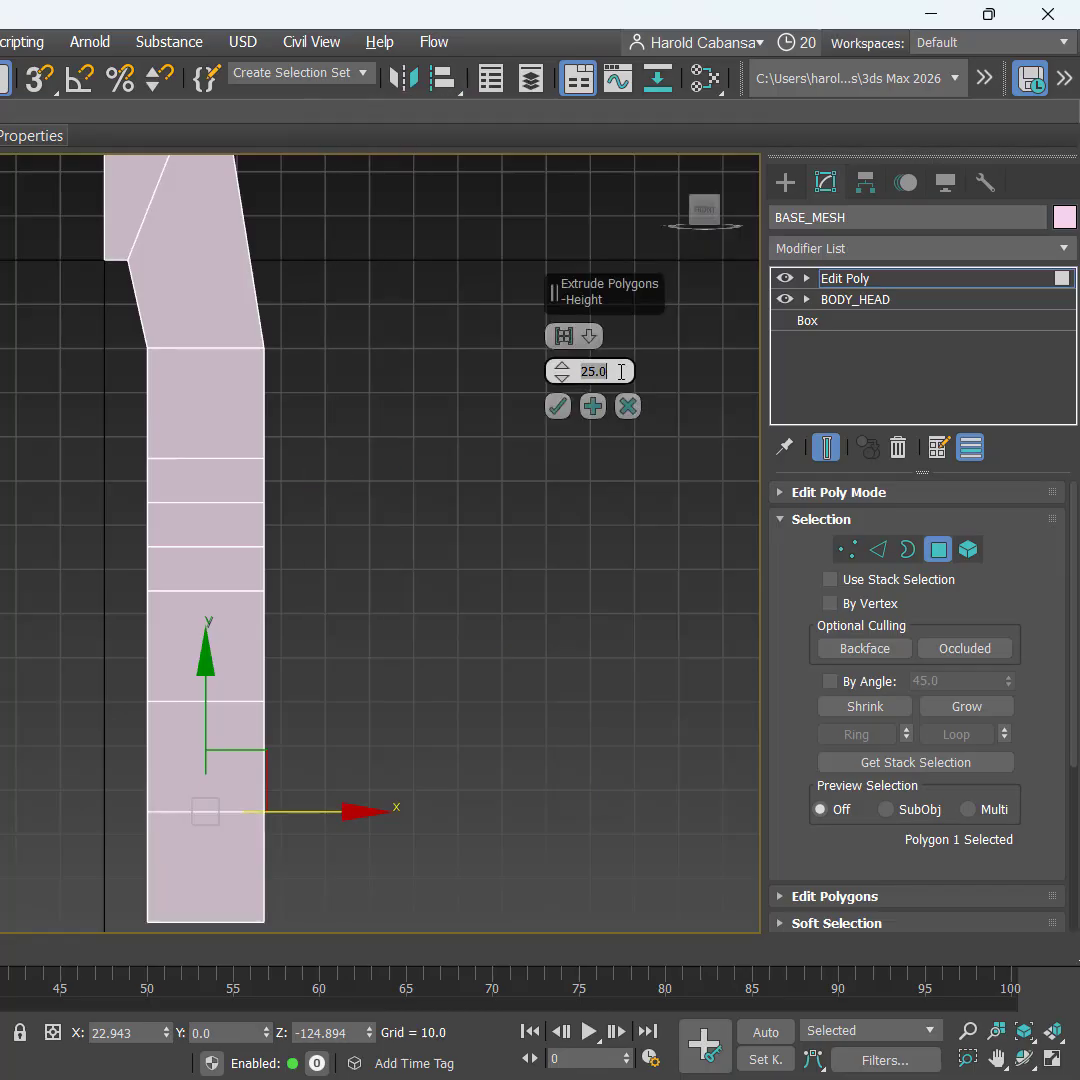
text(15)
Step: Commit the final 15-unit extrusion so the leg's bottom reaches Z −139.894
click(557, 406)
scroll(452, 595, down, 1)
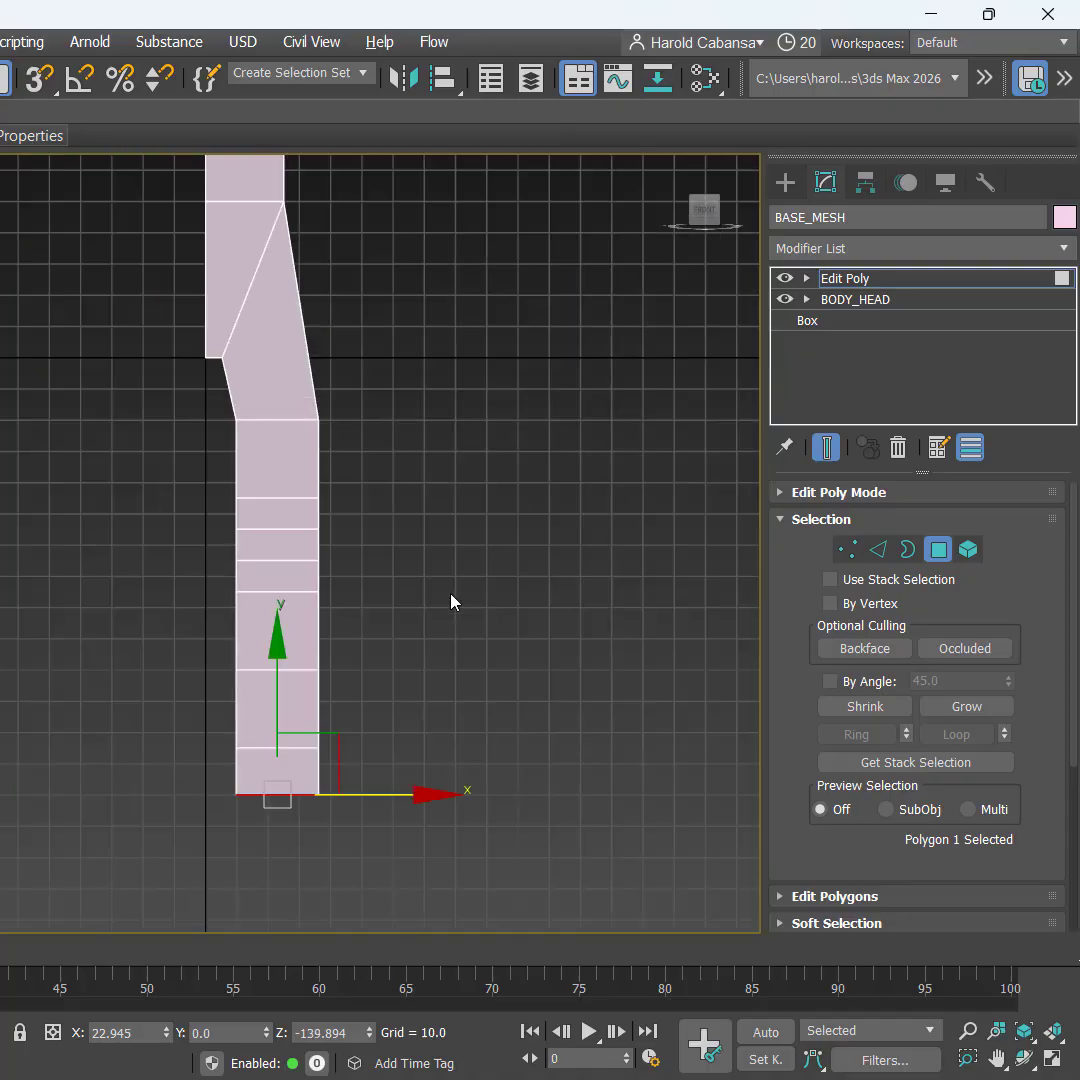
middle_drag(311, 716, 333, 564)
scroll(333, 564, up, 2)
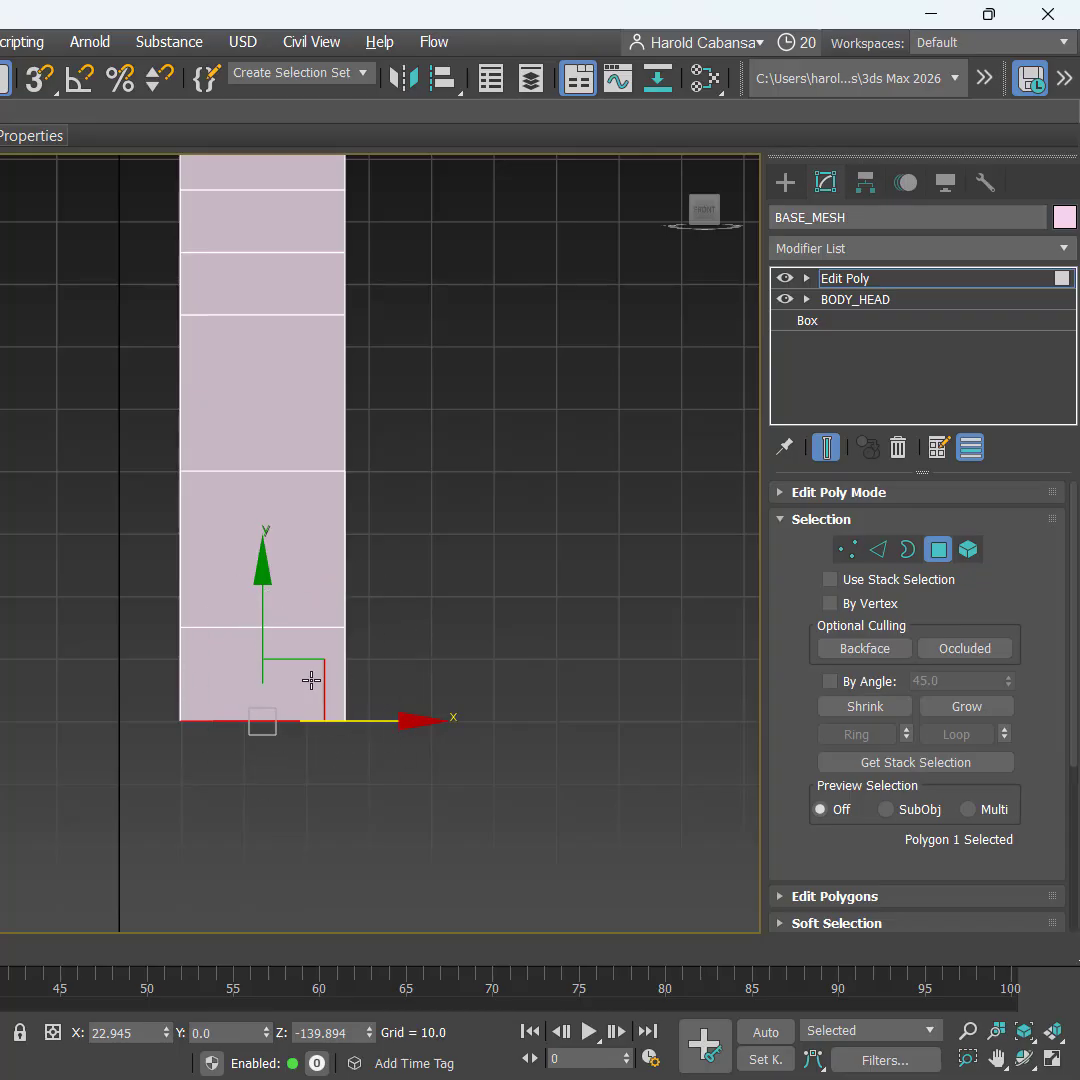
key(ctrl)
key(ctrl)
scroll(436, 577, down, 1)
middle_drag(504, 597, 487, 750)
scroll(409, 640, down, 1)
middle_drag(457, 604, 454, 651)
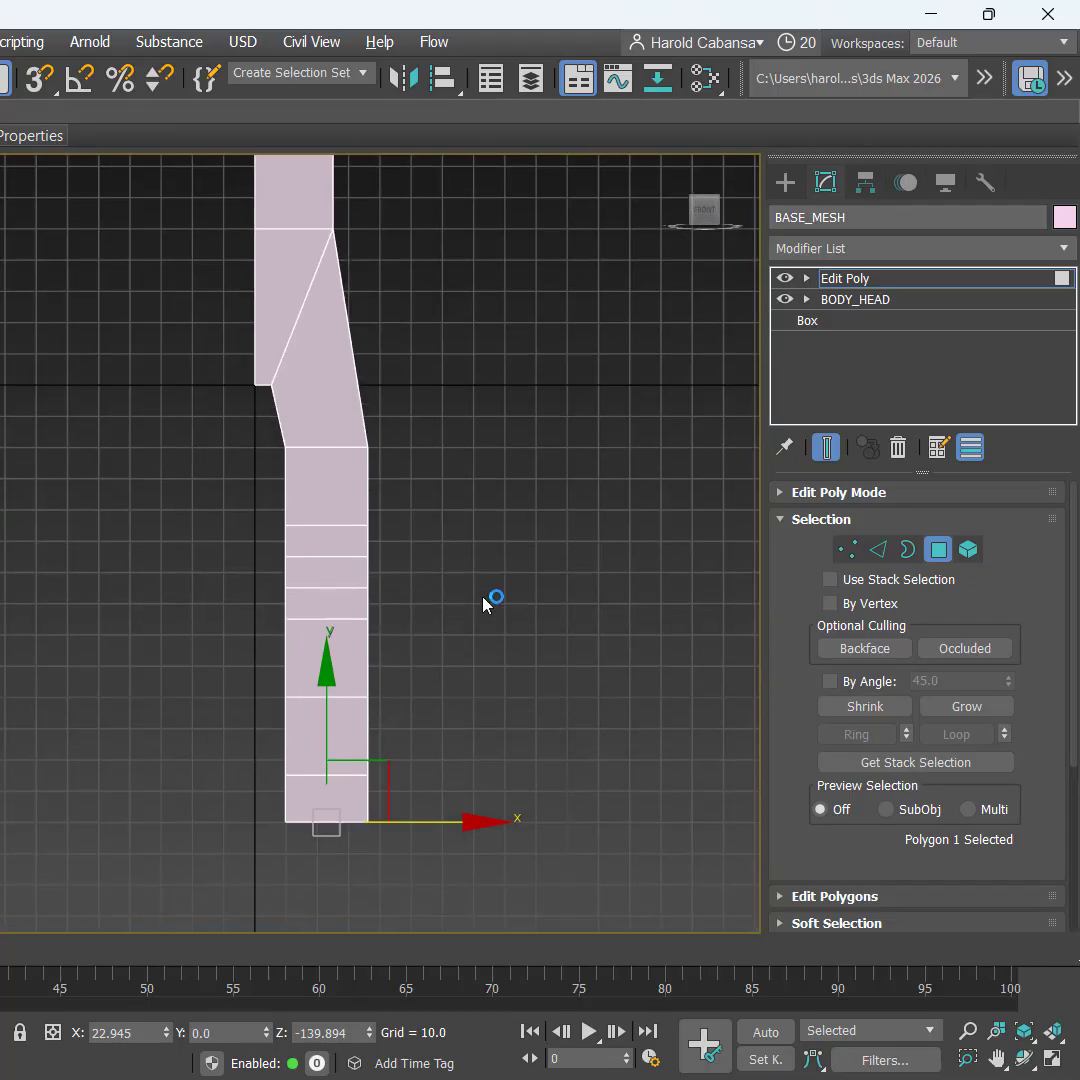
middle_drag(506, 603, 485, 530)
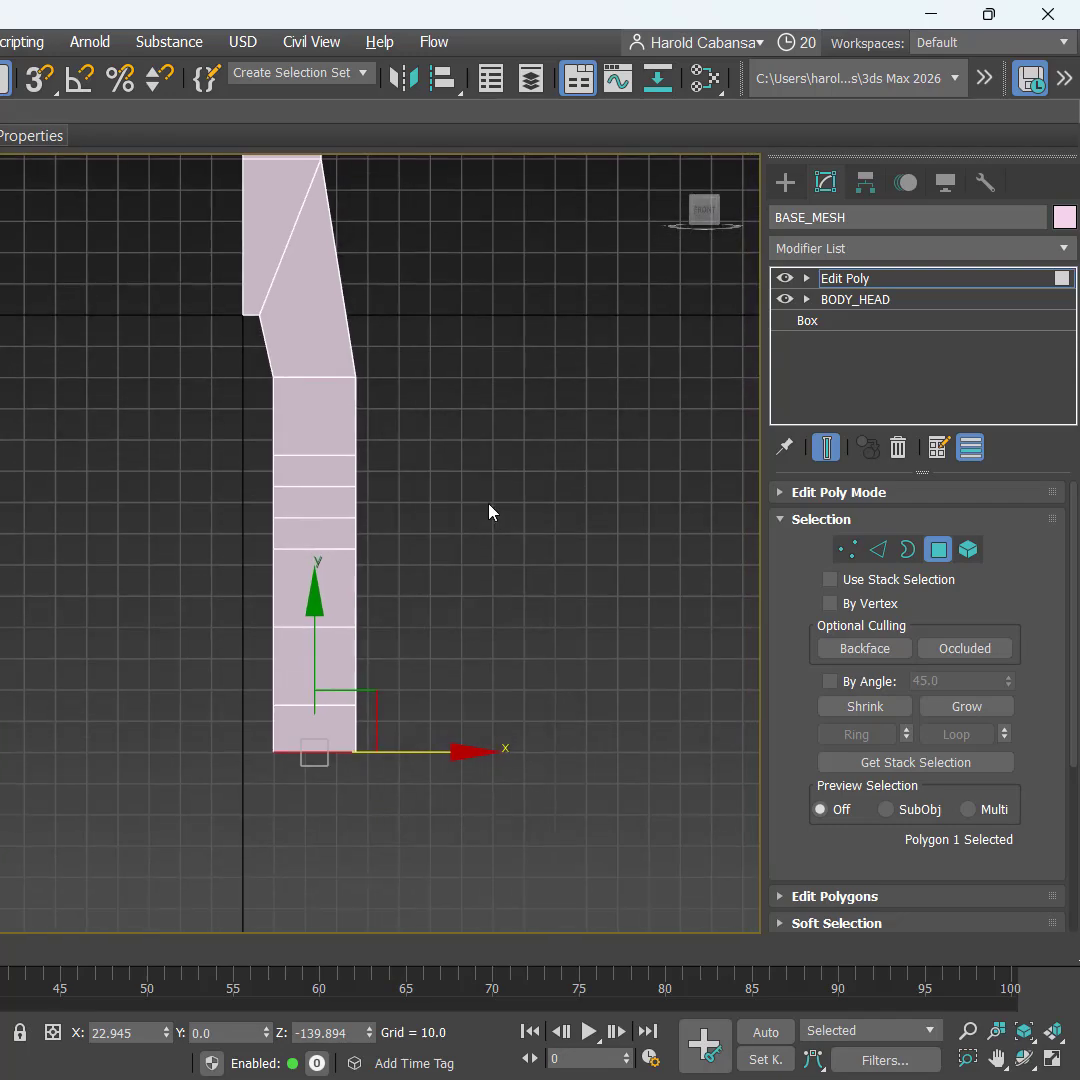
Step: Deselect the polygon and inspect the finished leg in a maximized, orbited Perspective view
key(ctrl)
click(489, 510)
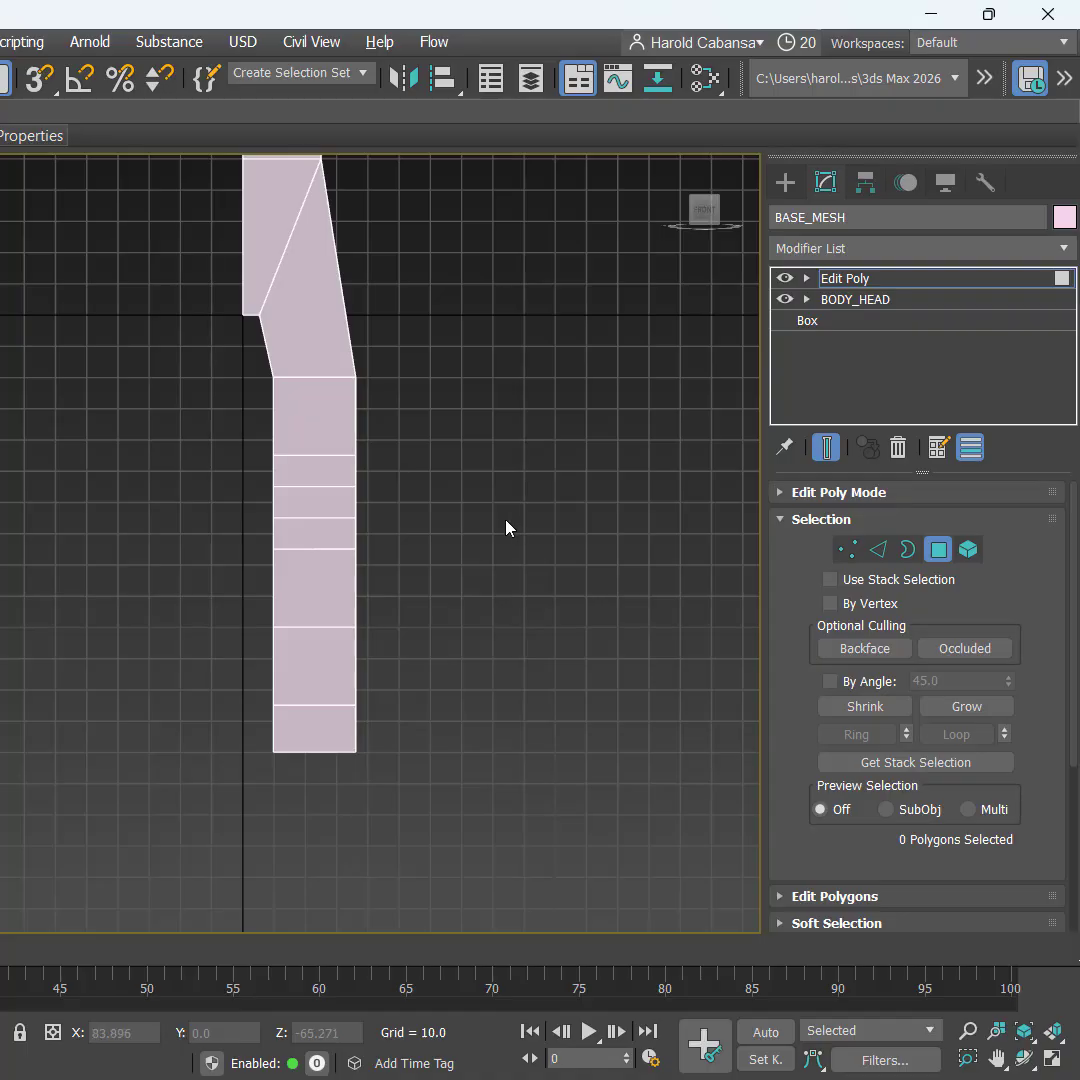
key(alt+w)
click(545, 788)
key(alt+w)
middle_drag(393, 792, 445, 556)
alt+middle_drag(469, 628, 444, 633)
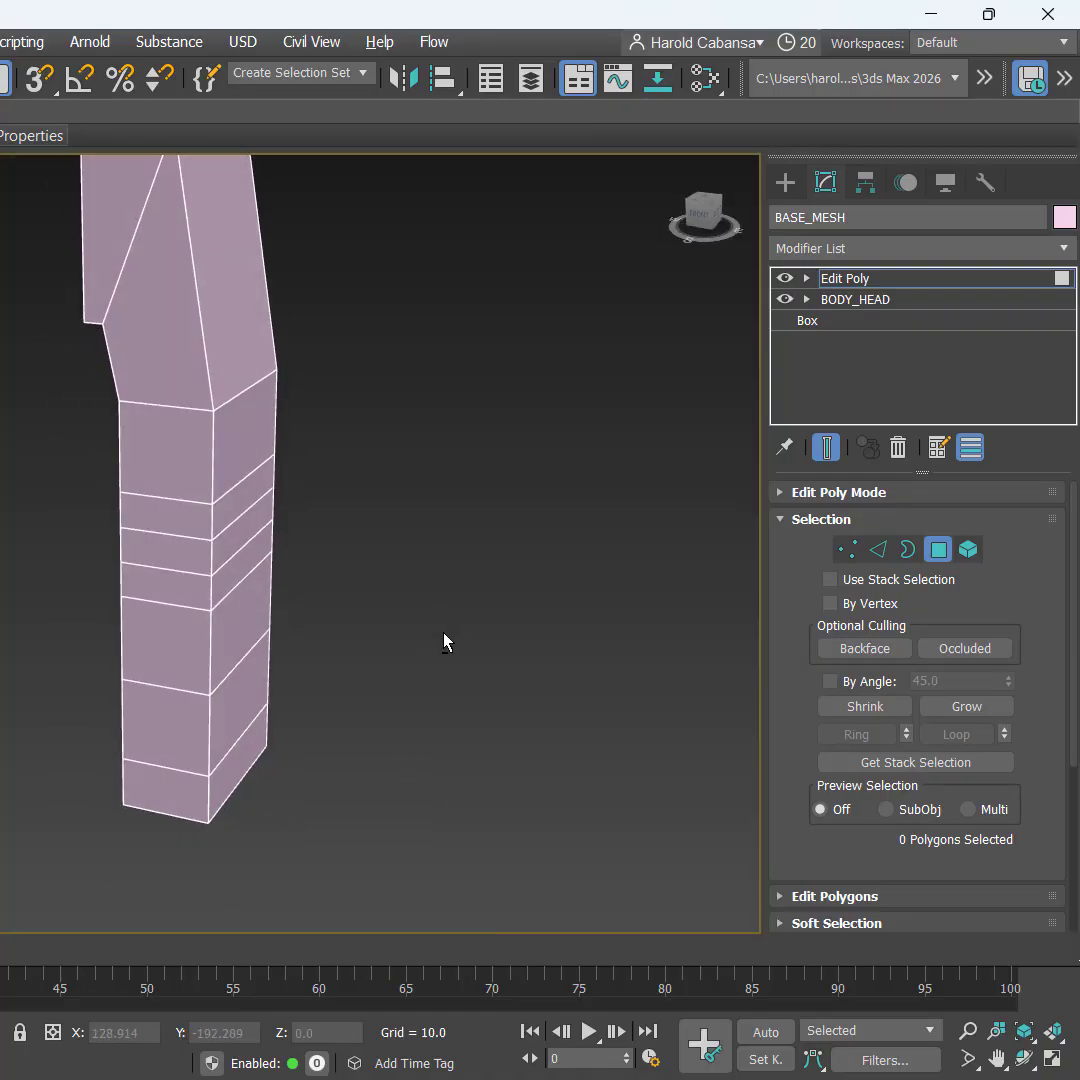
key(ctrl)
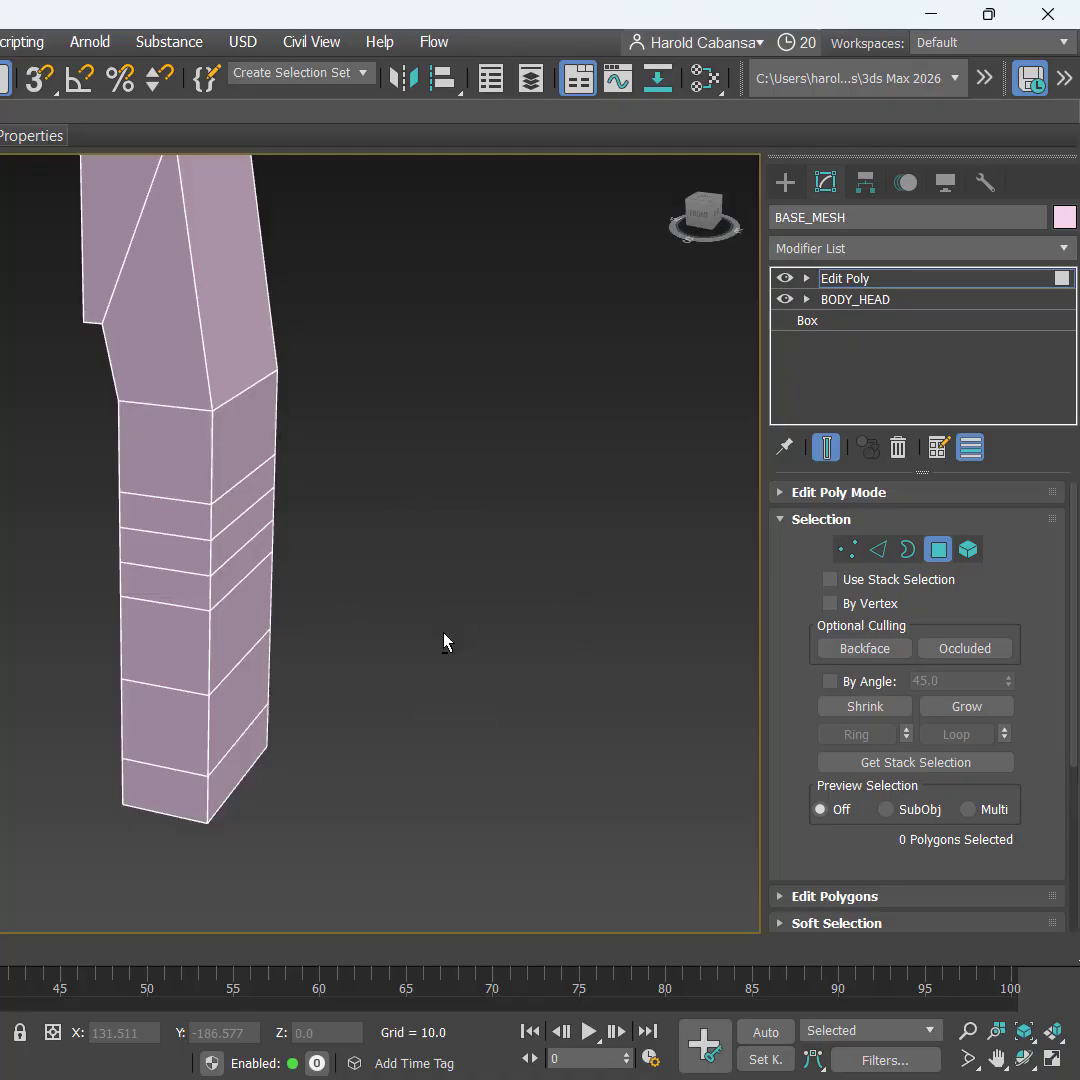
Step: Select the front face at the bottom of the leg
key(ctrl)
click(171, 790)
key(ctrl)
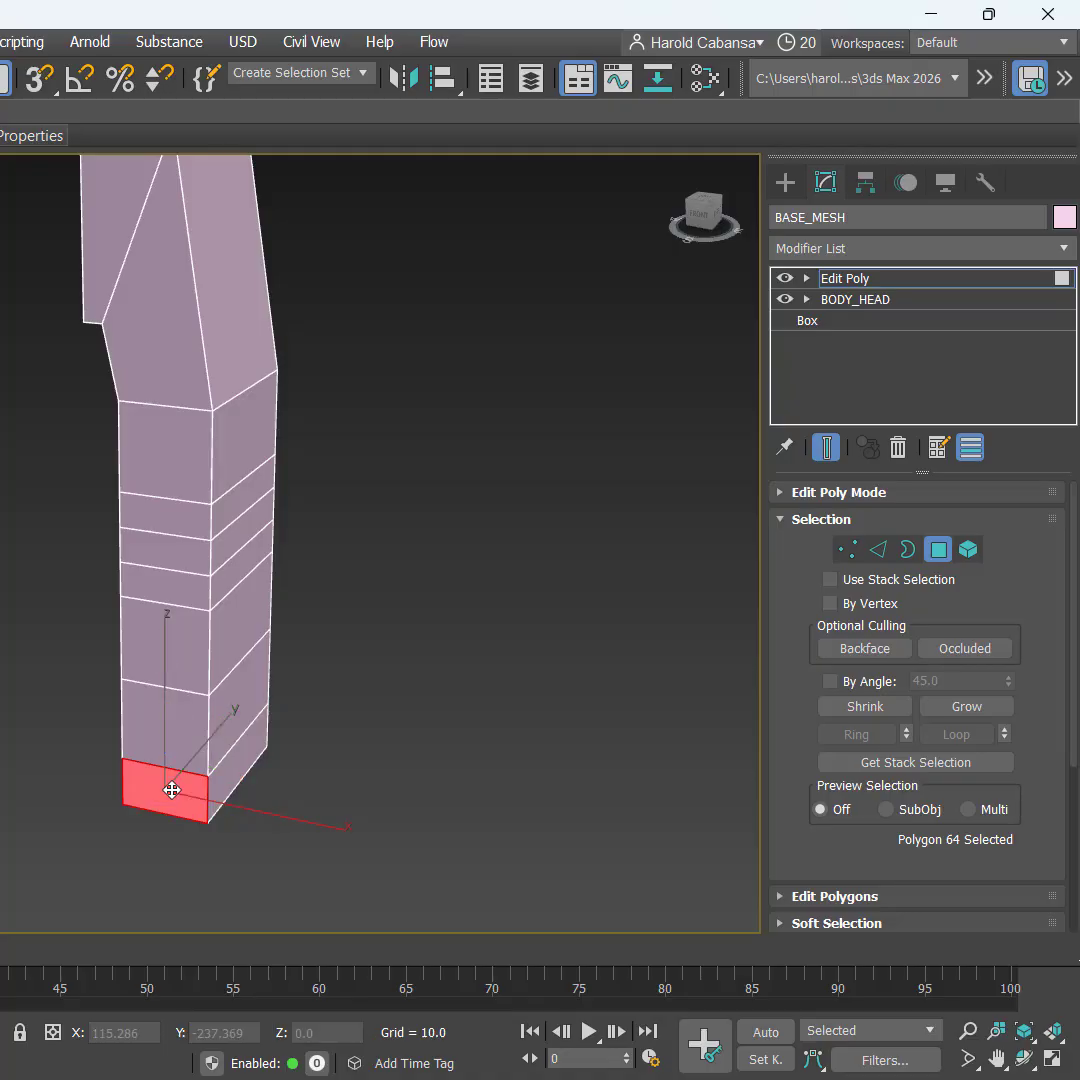
key(ctrl)
key(ctrl)
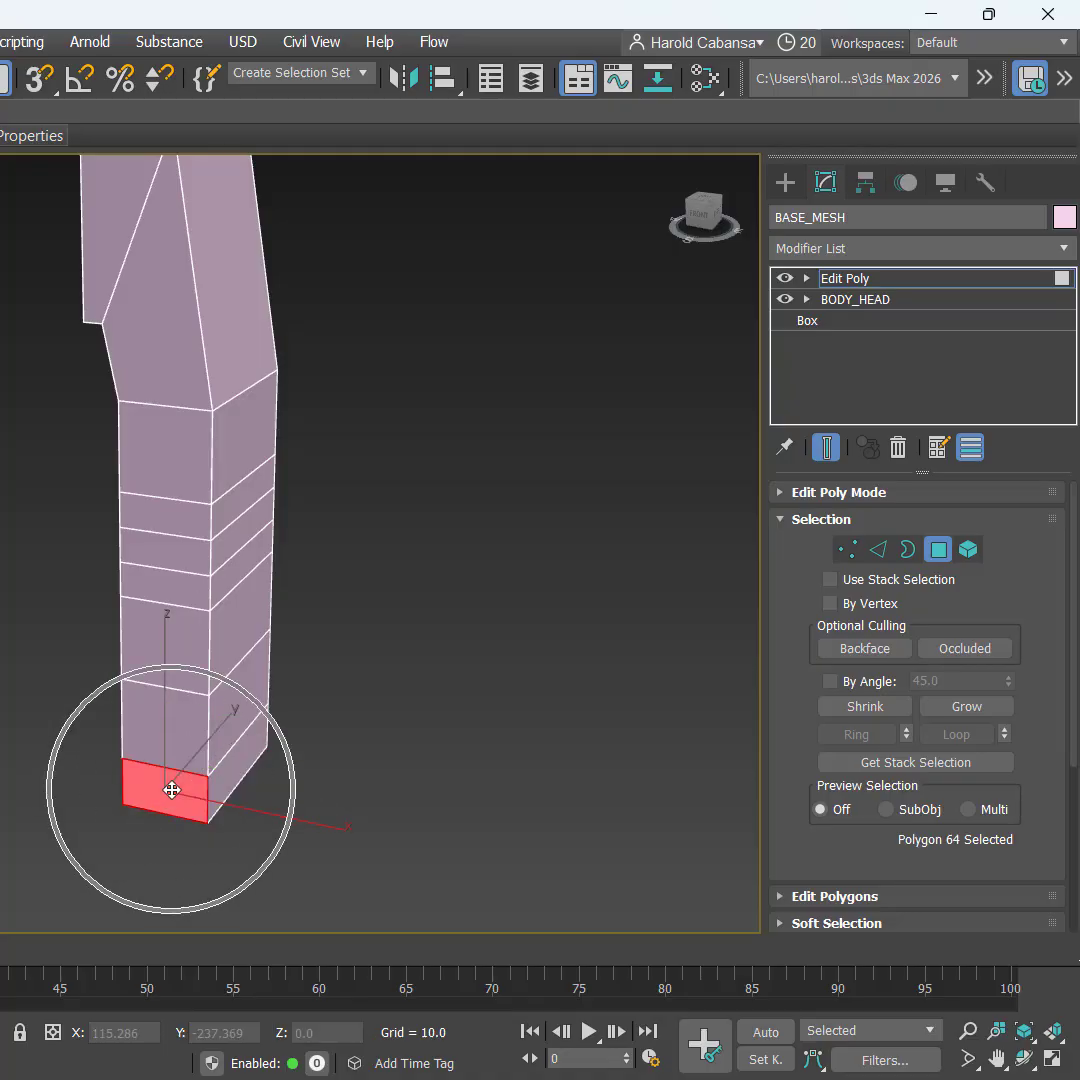
key(ctrl)
alt+middle_drag(236, 799, 448, 668)
key(ctrl)
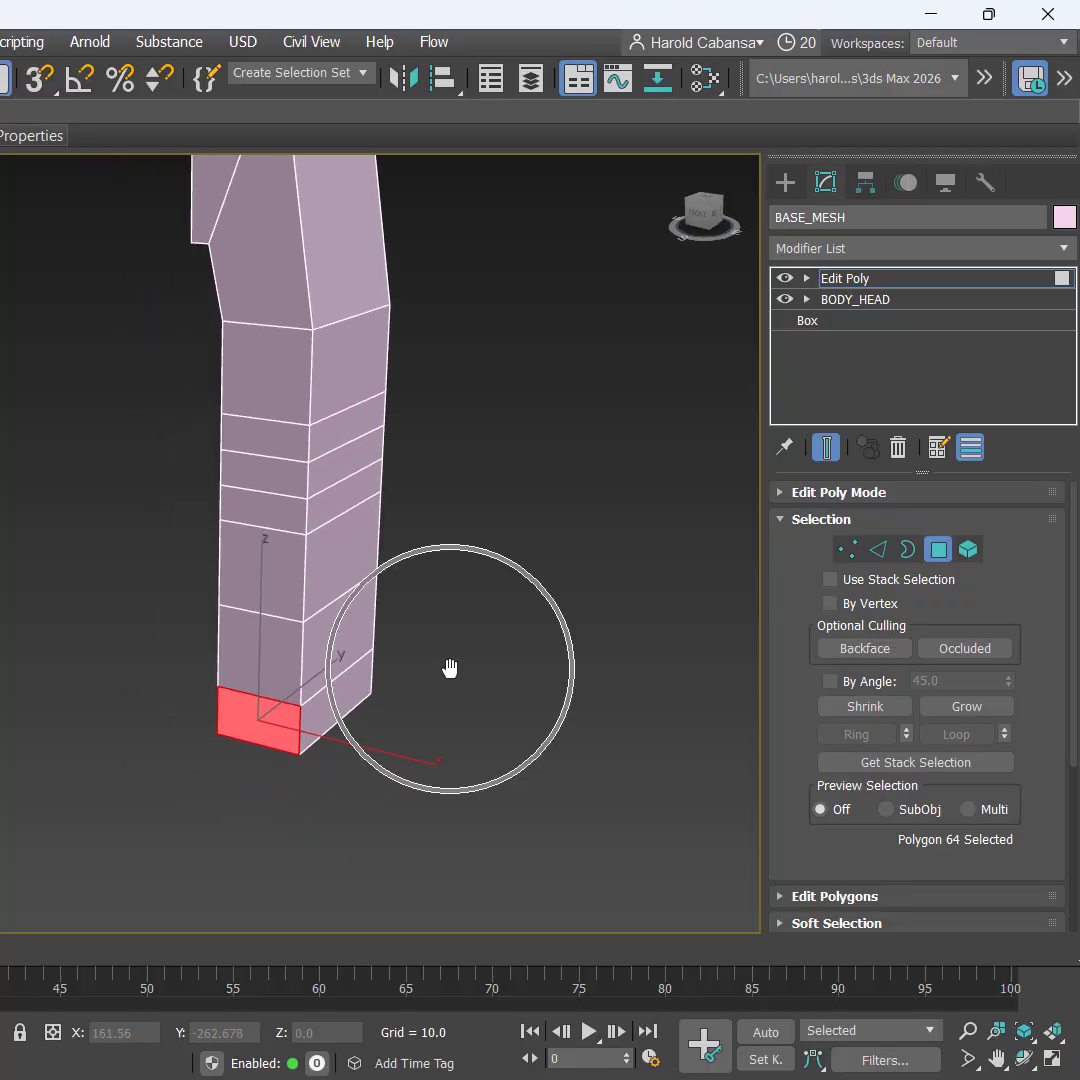
Step: Extrude the front face forward in two 25-unit steps to build the foot
right_click(448, 668)
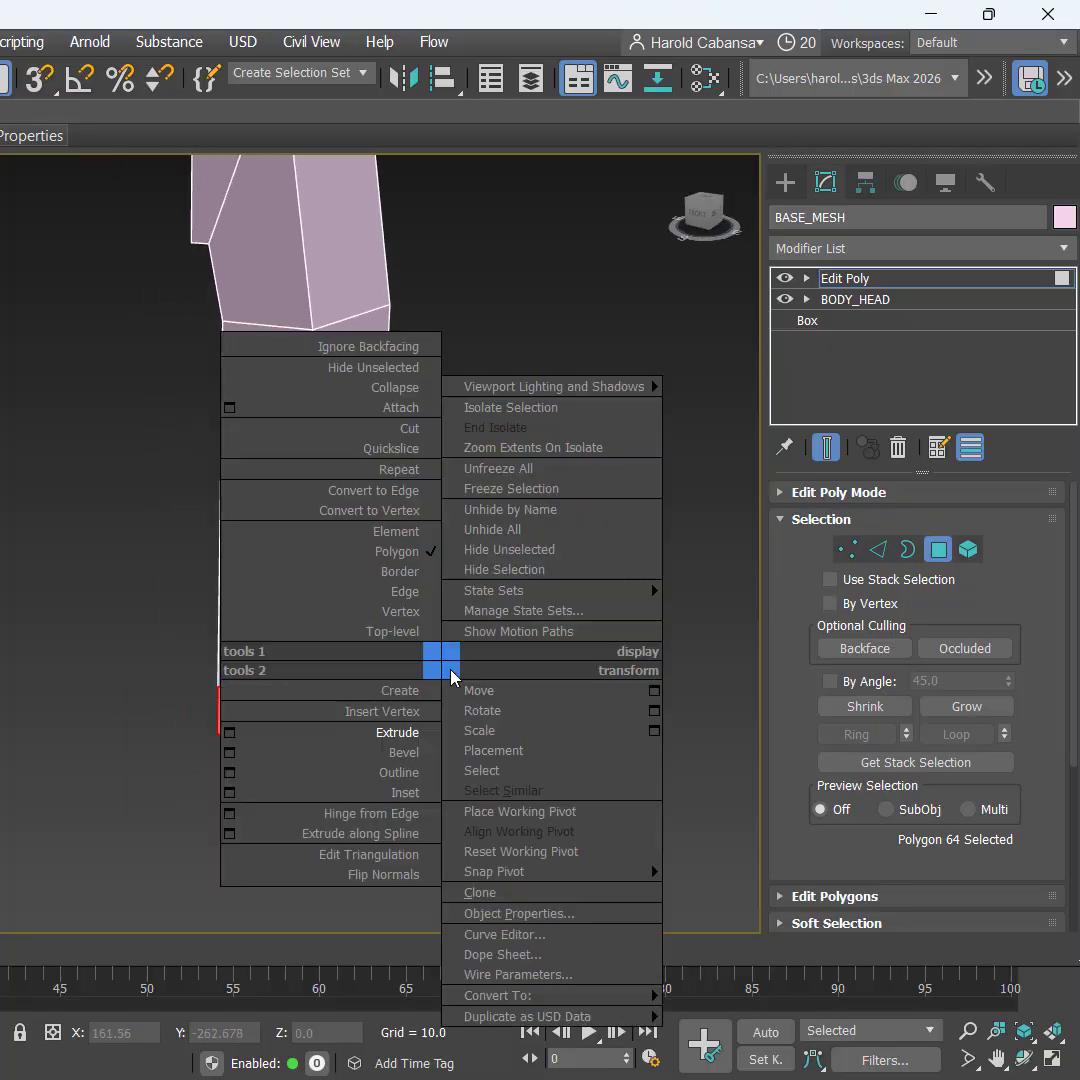
click(230, 735)
click(594, 372)
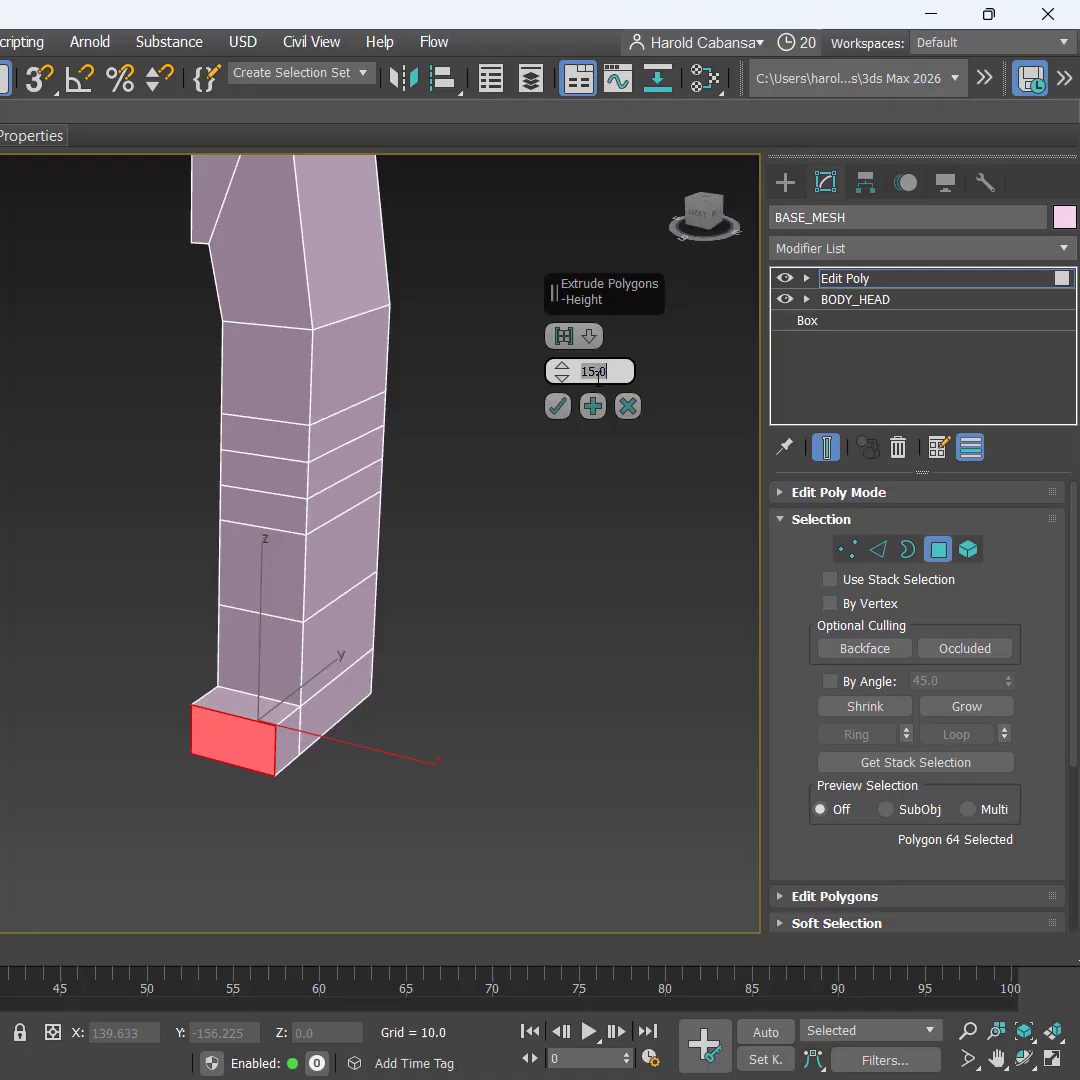
text(25)
key(Return)
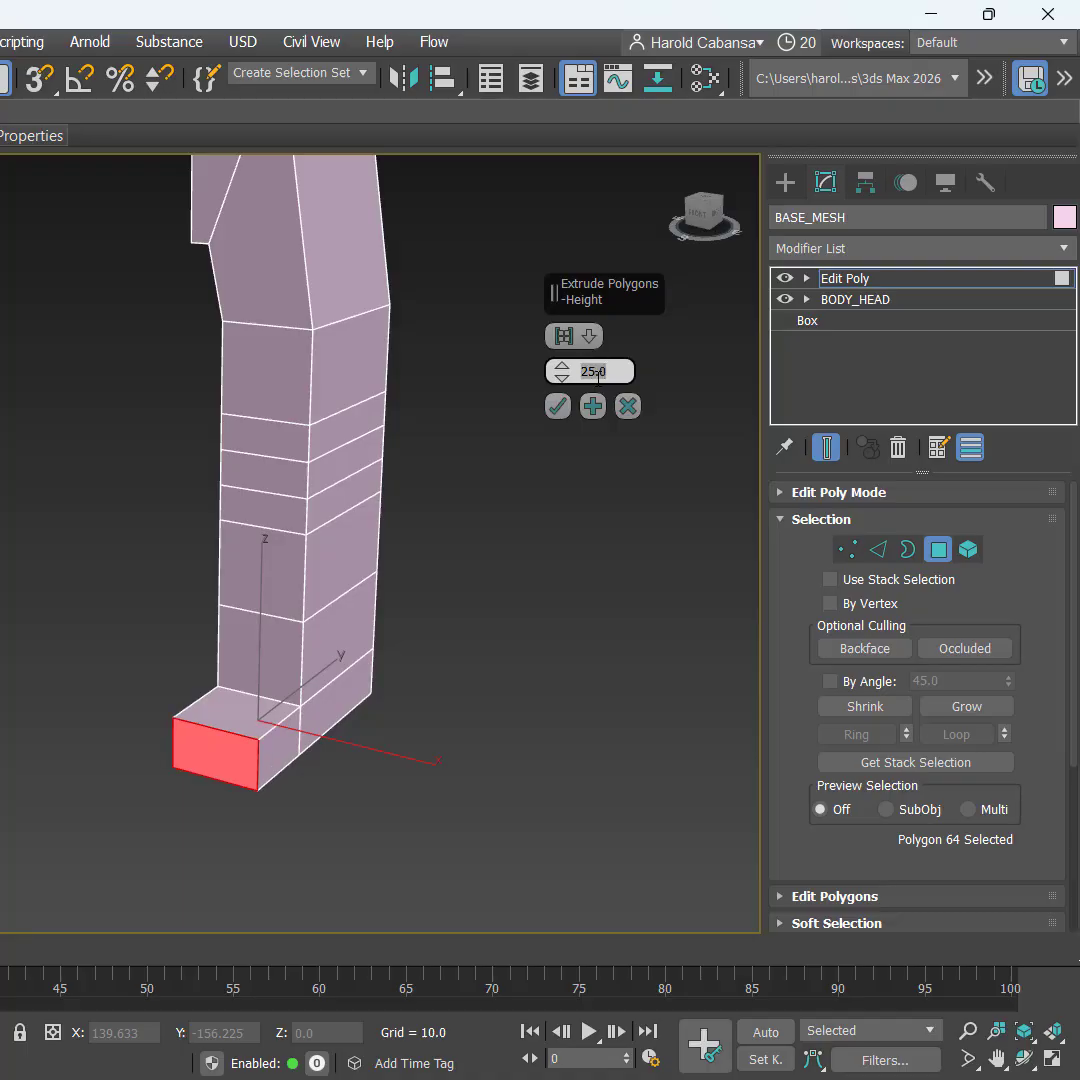
click(594, 407)
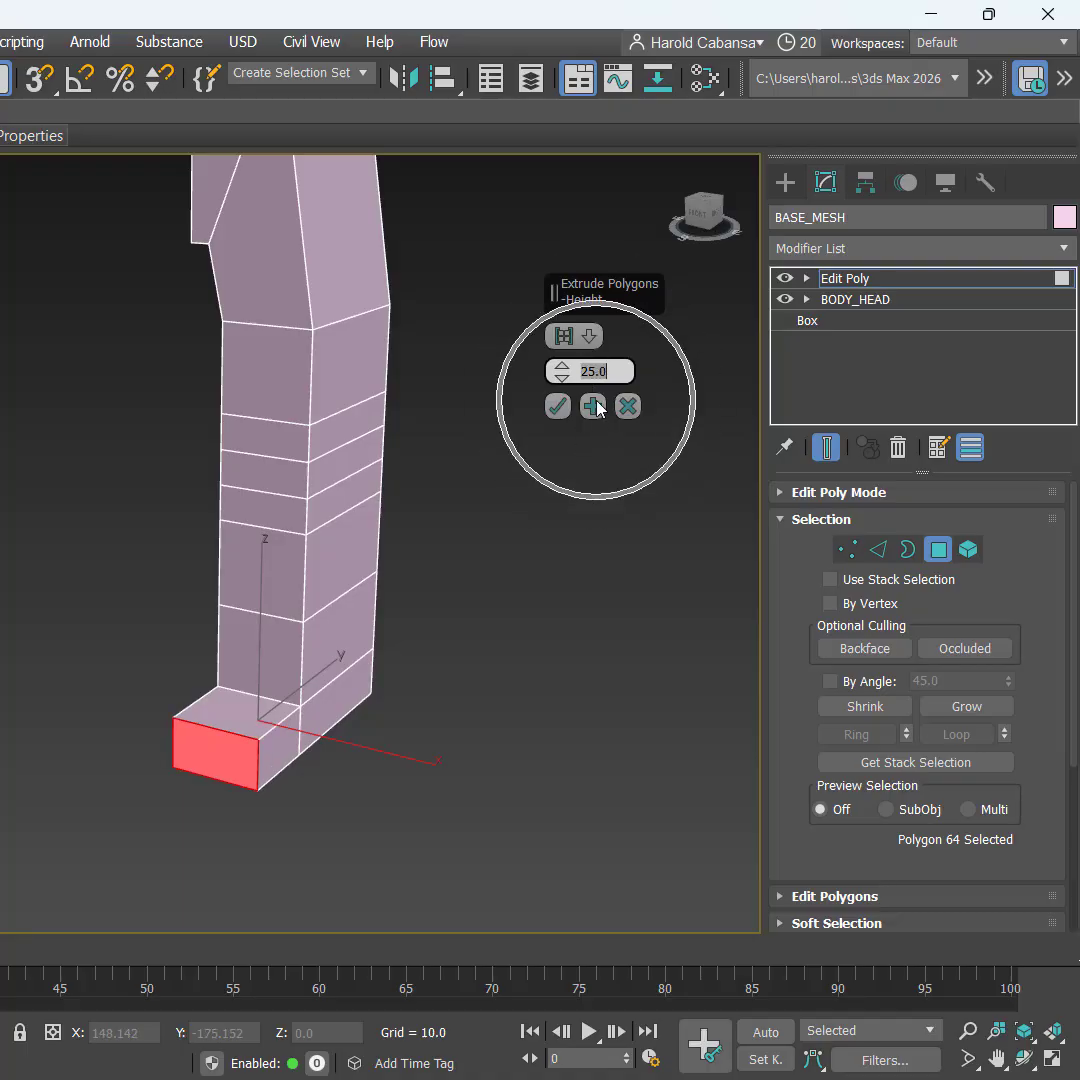
alt+middle_drag(578, 685, 462, 682)
key(ctrl)
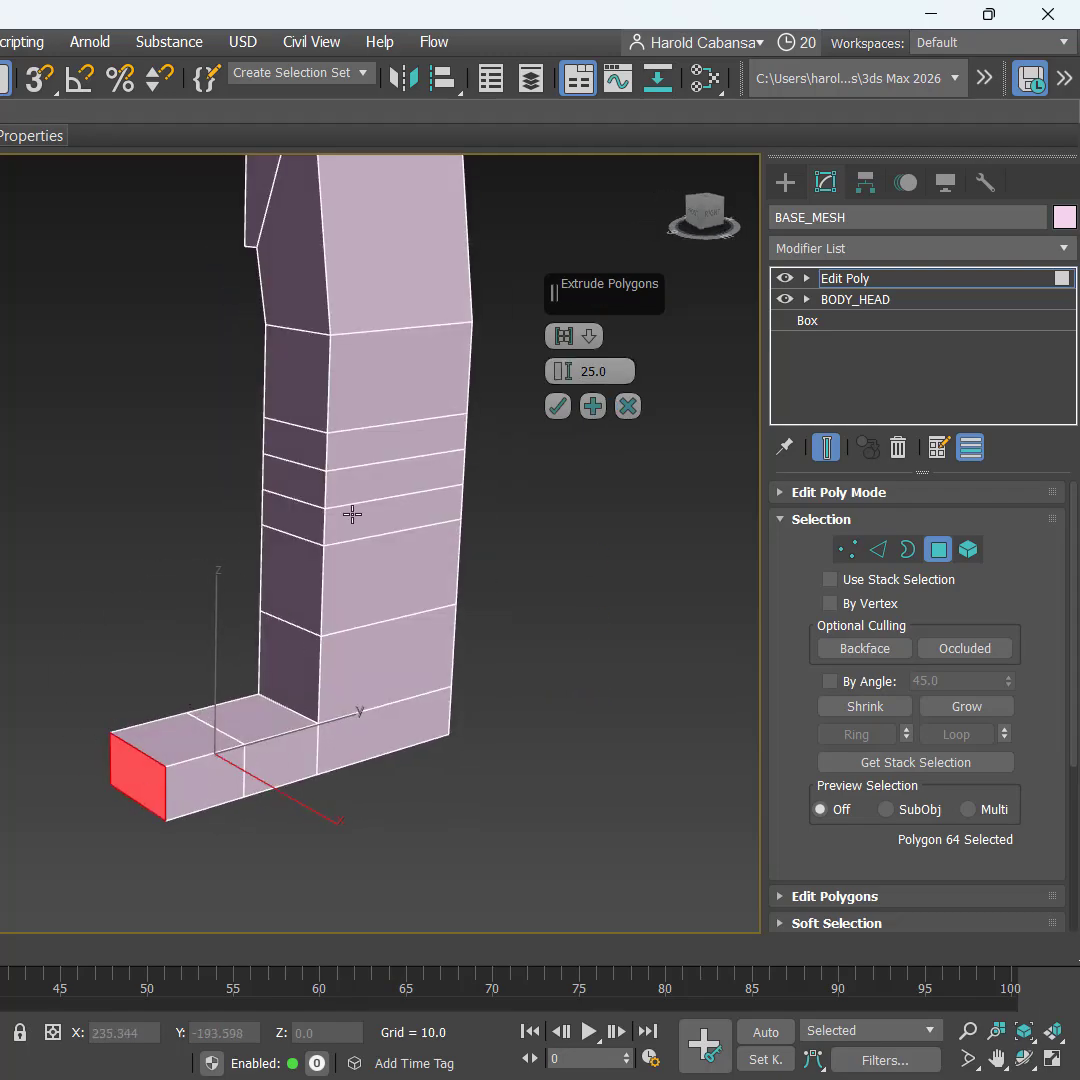
click(557, 406)
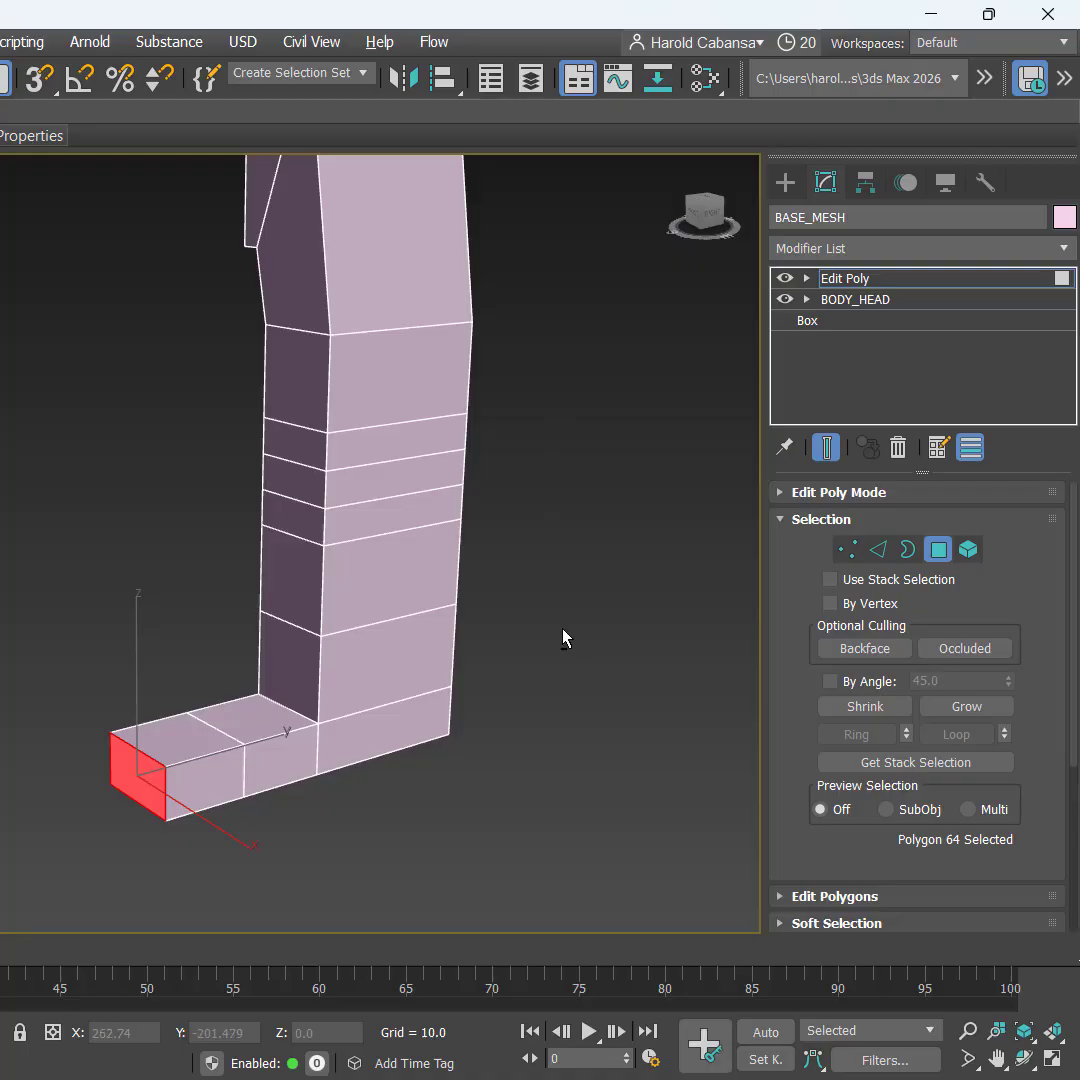
alt+middle_drag(562, 639, 622, 684)
middle_drag(490, 510, 468, 713)
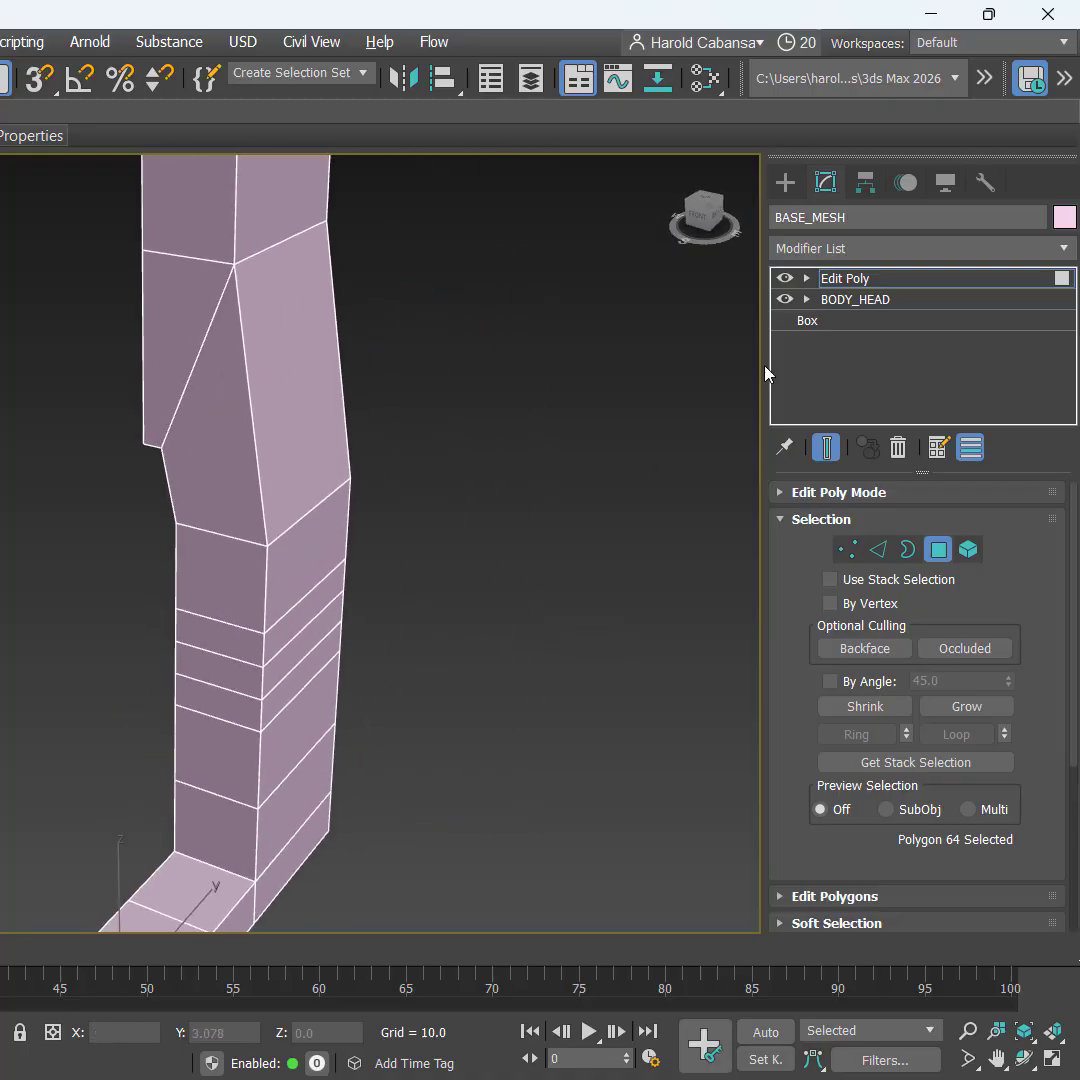
Step: Rename the leg's Edit Poly modifier to LEGS_FOOT
click(880, 287)
right_click(880, 289)
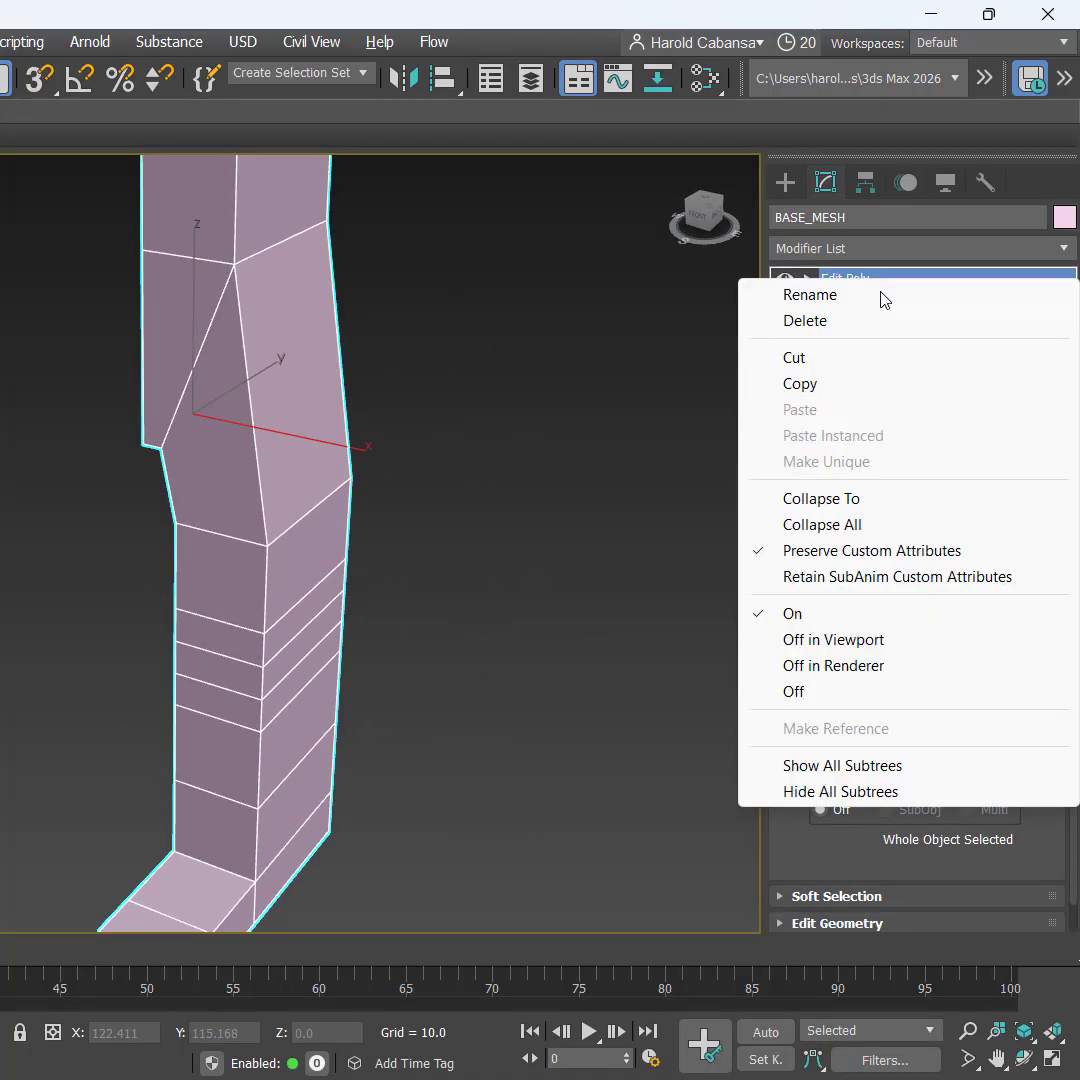
click(880, 296)
text(LE)
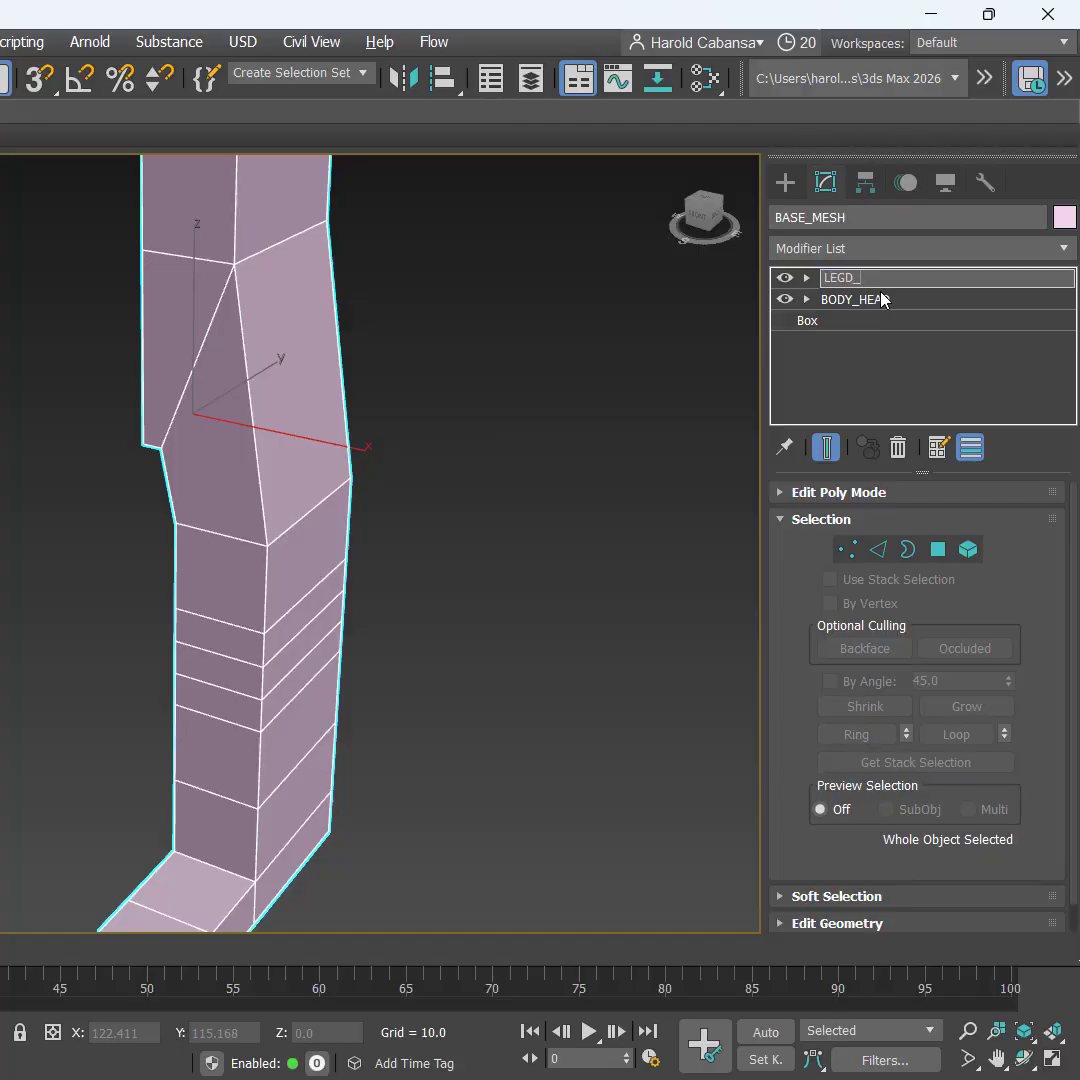
text(GS_FOOT)
key(Return)
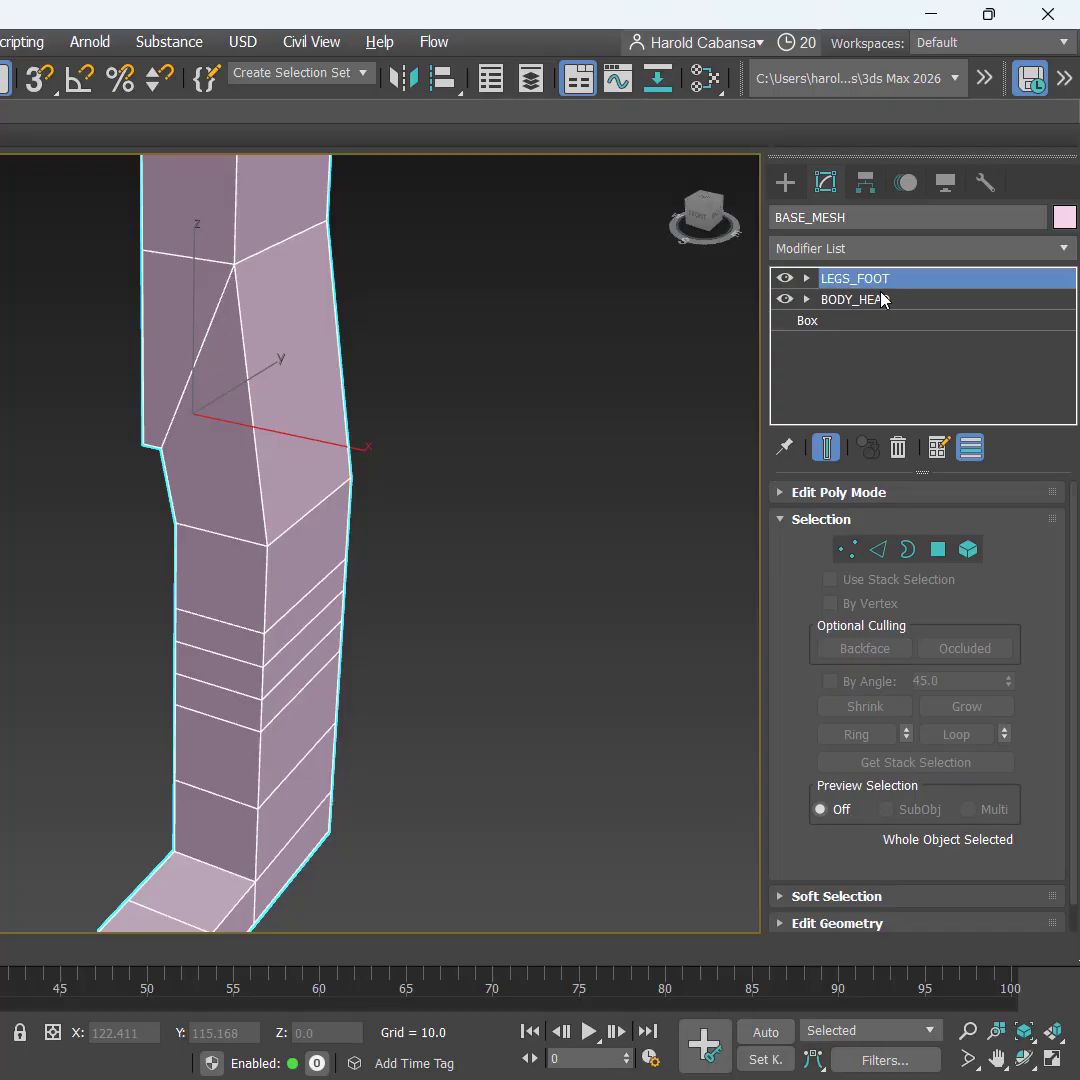
Step: Add a new Edit Poly modifier on top of the stack from the Modifier List
scroll(497, 432, down, 6)
middle_drag(497, 448, 416, 534)
key(ctrl)
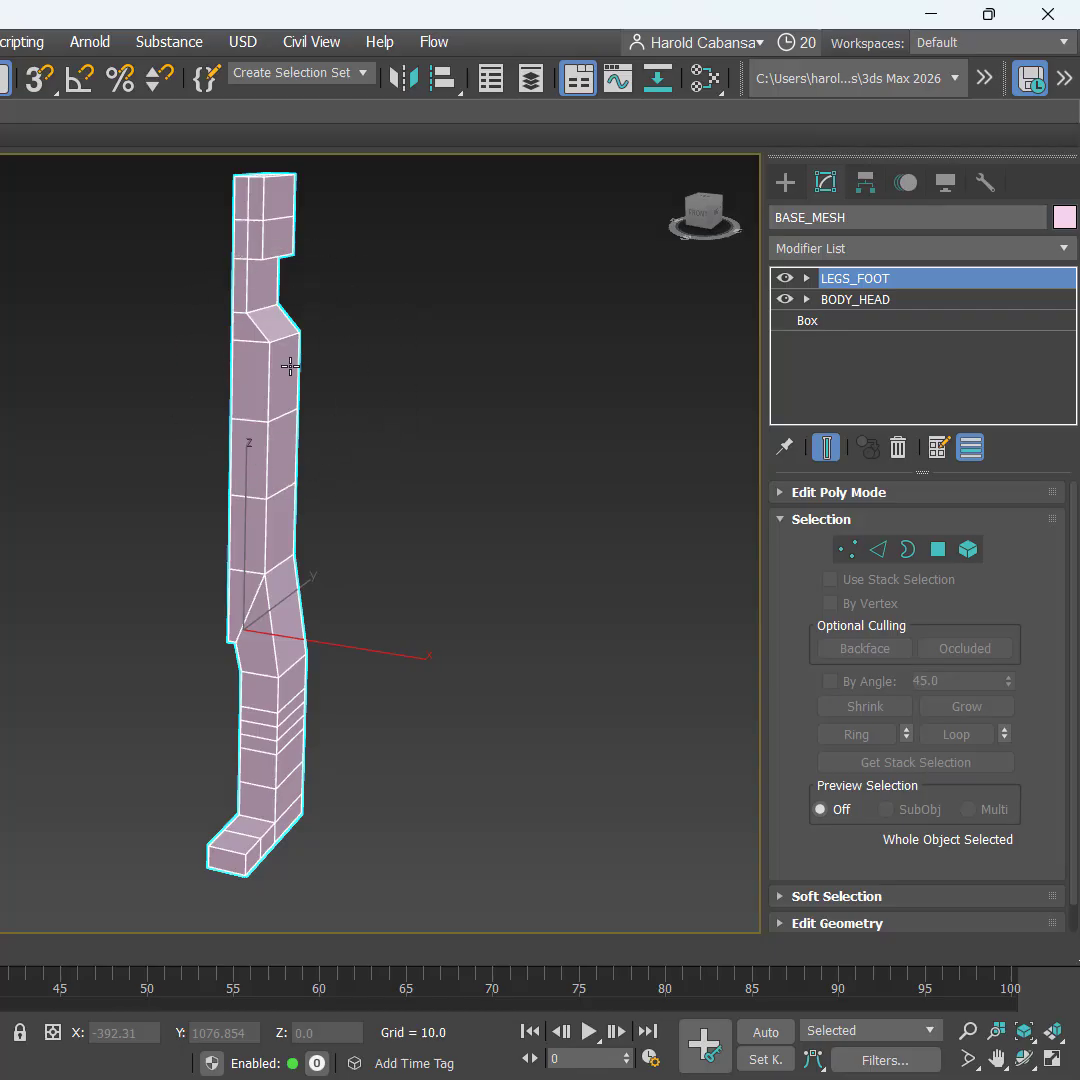
key(ctrl)
key(ctrl)
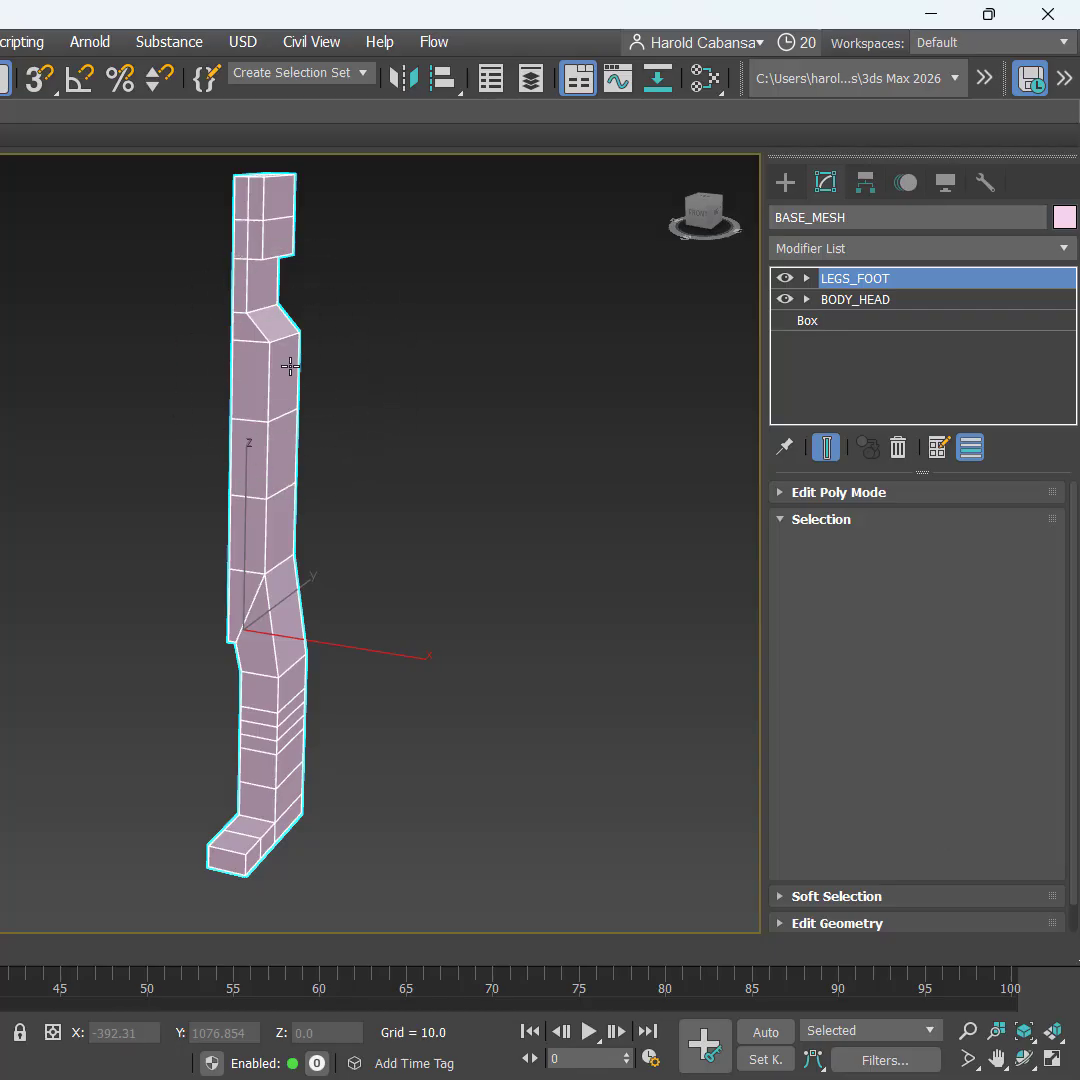
key(ctrl)
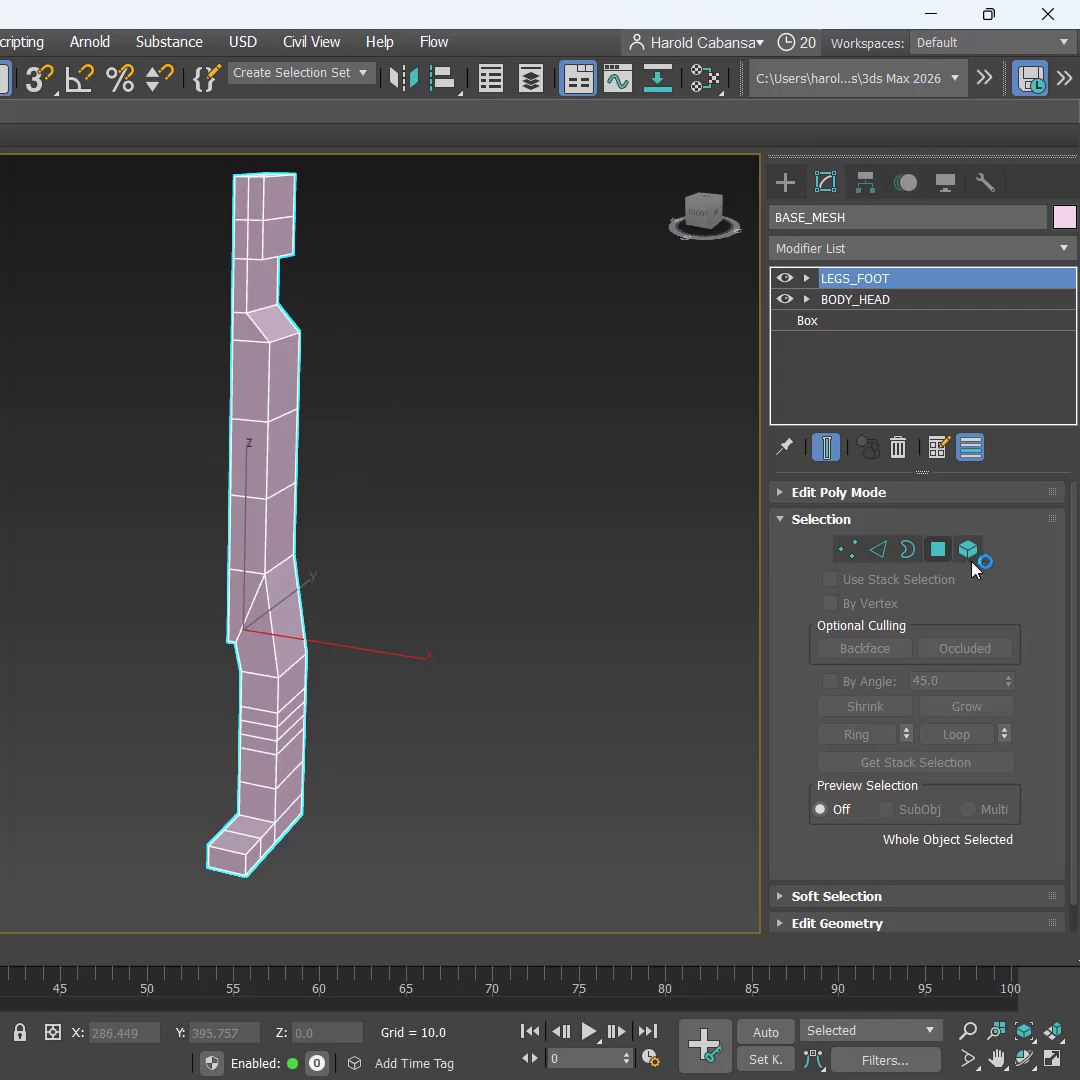
key(ctrl)
key(ctrl)
click(901, 246)
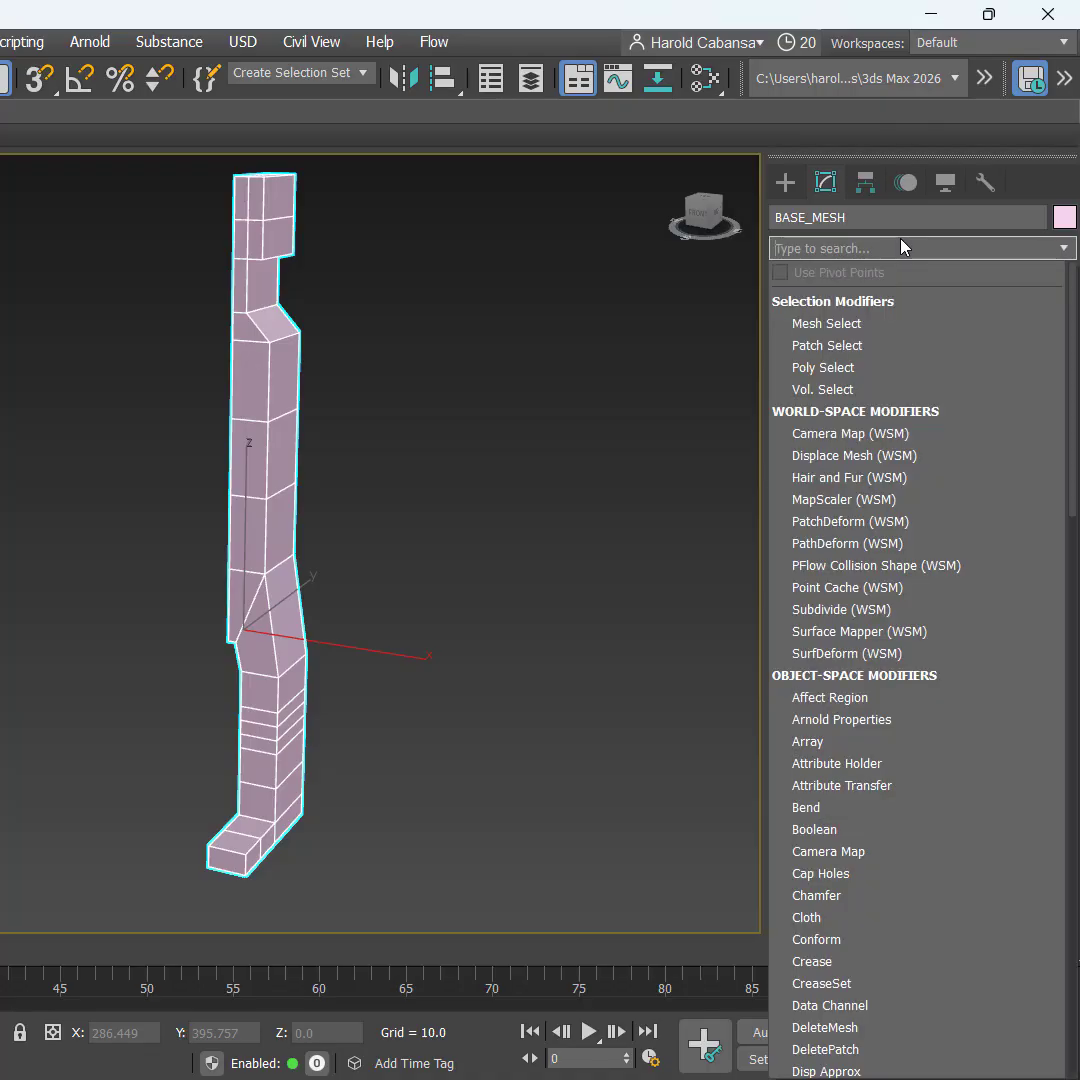
text(ed)
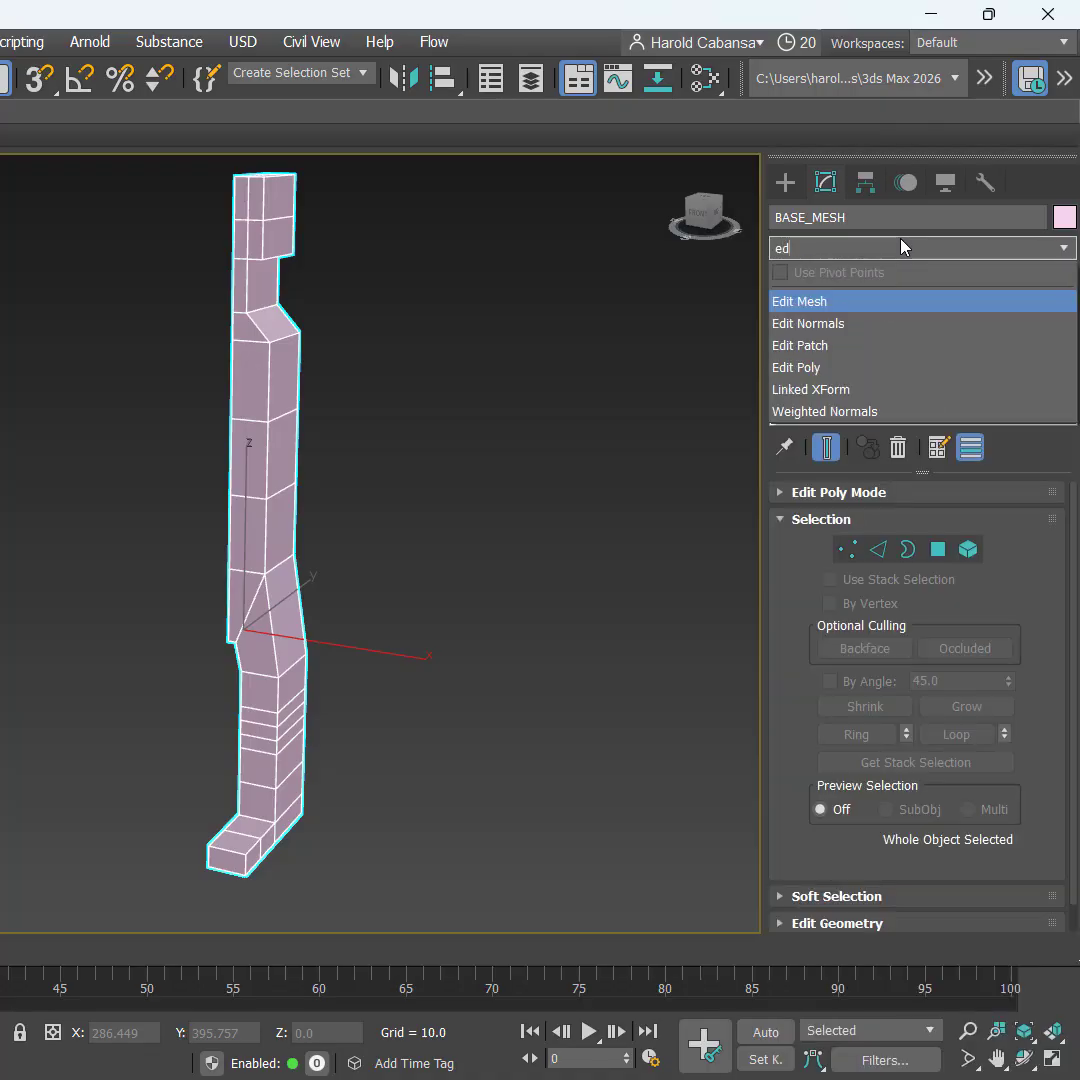
click(838, 368)
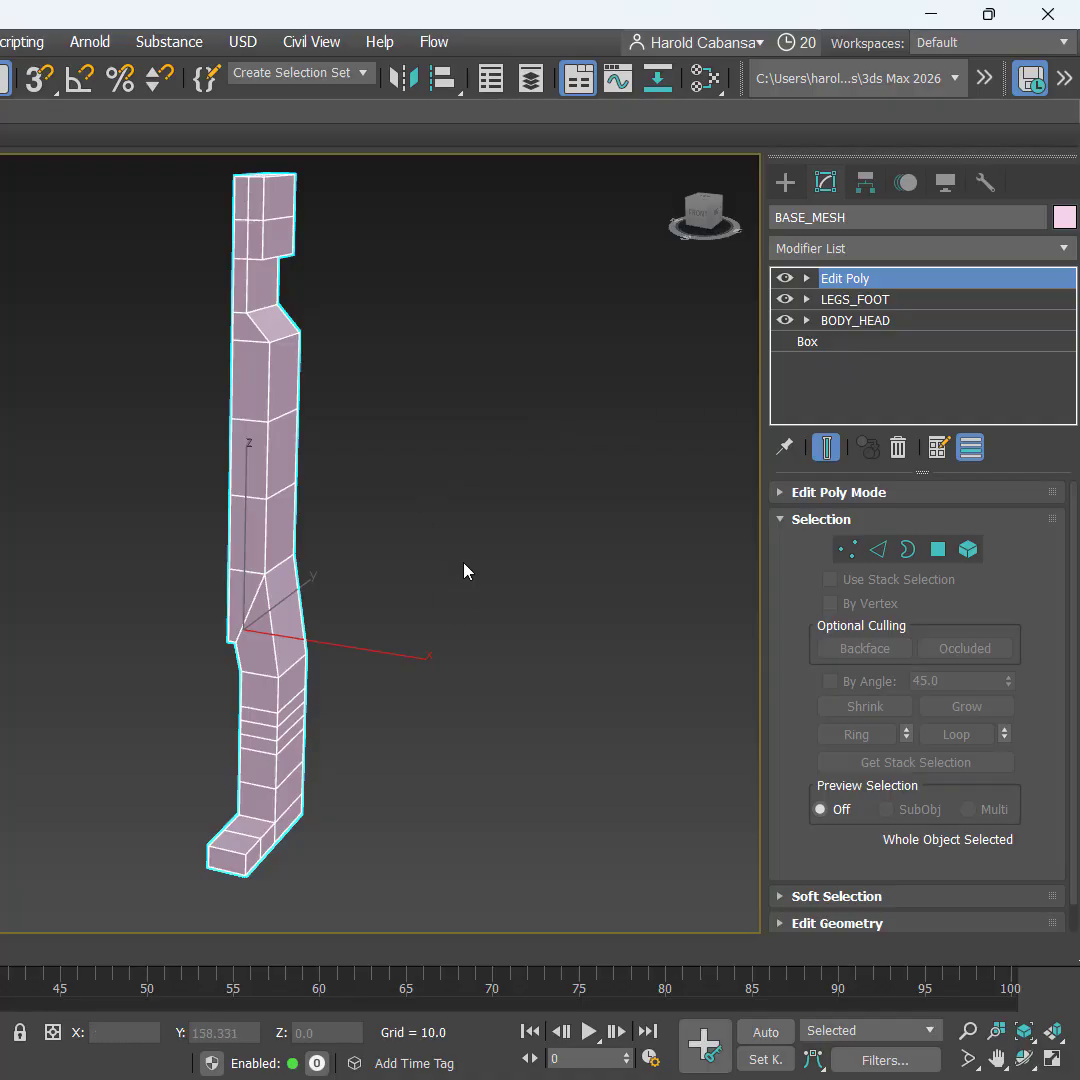
Step: Select the side face at shoulder height and extrude it 50 units
click(938, 553)
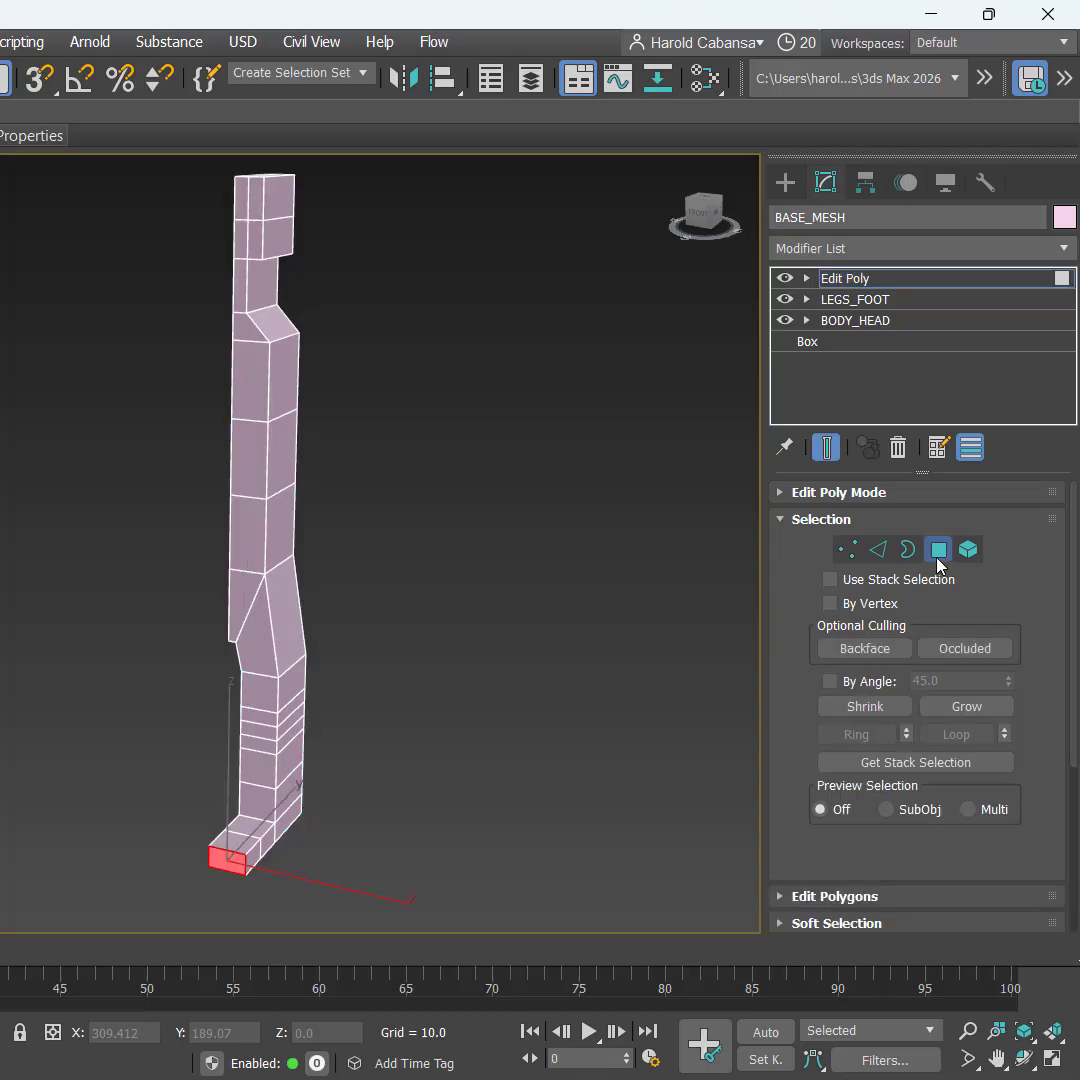
click(291, 353)
key(ctrl)
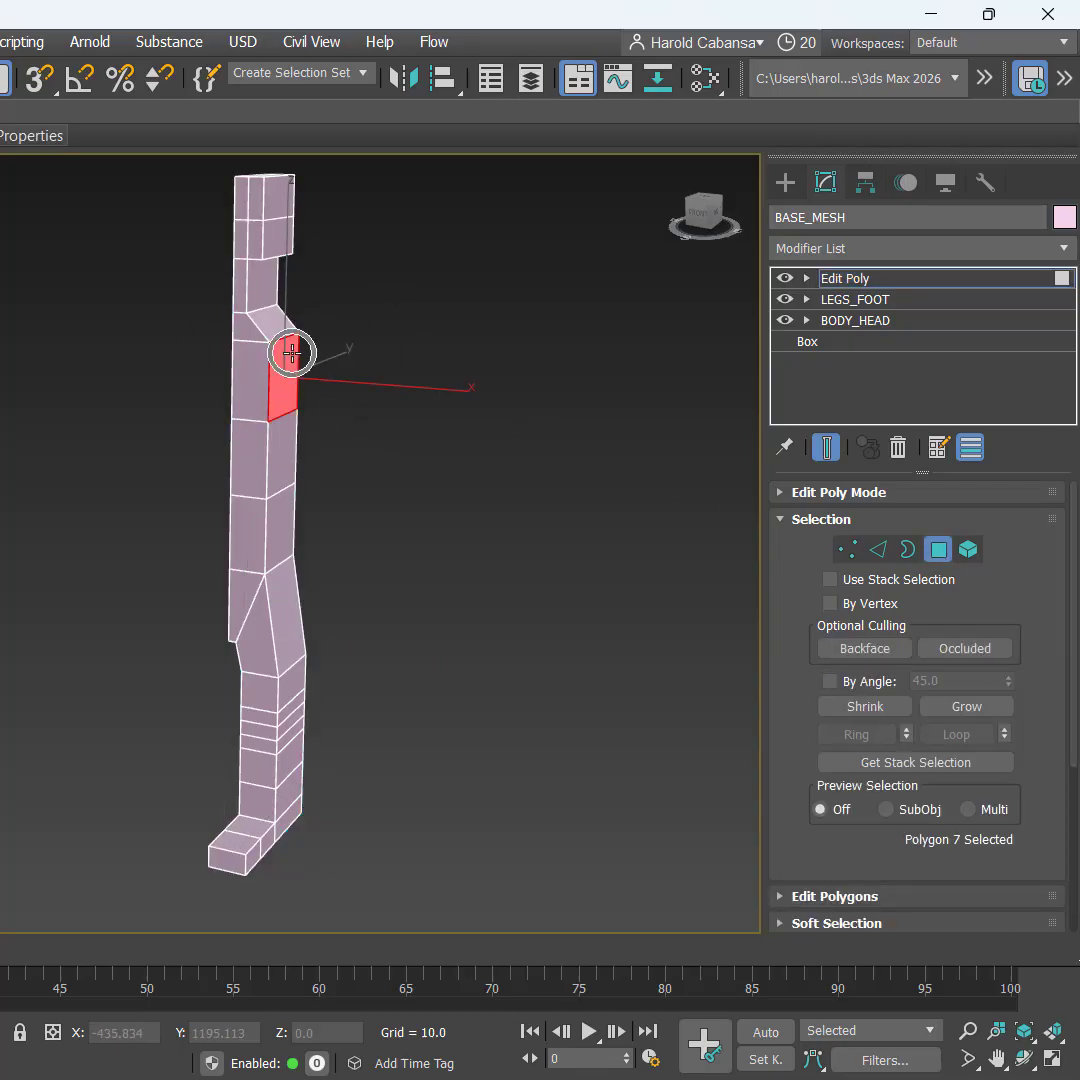
key(w)
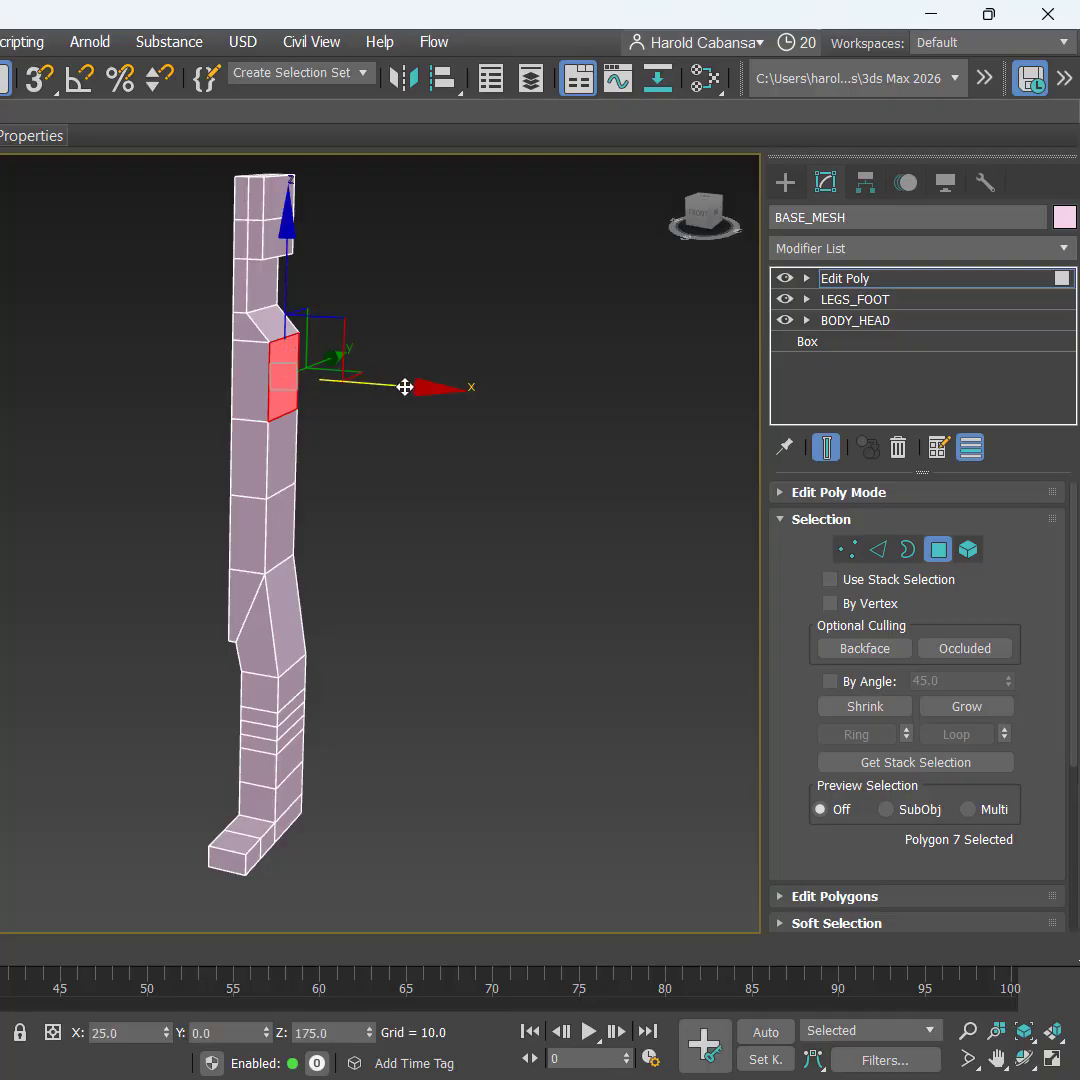
right_click(400, 331)
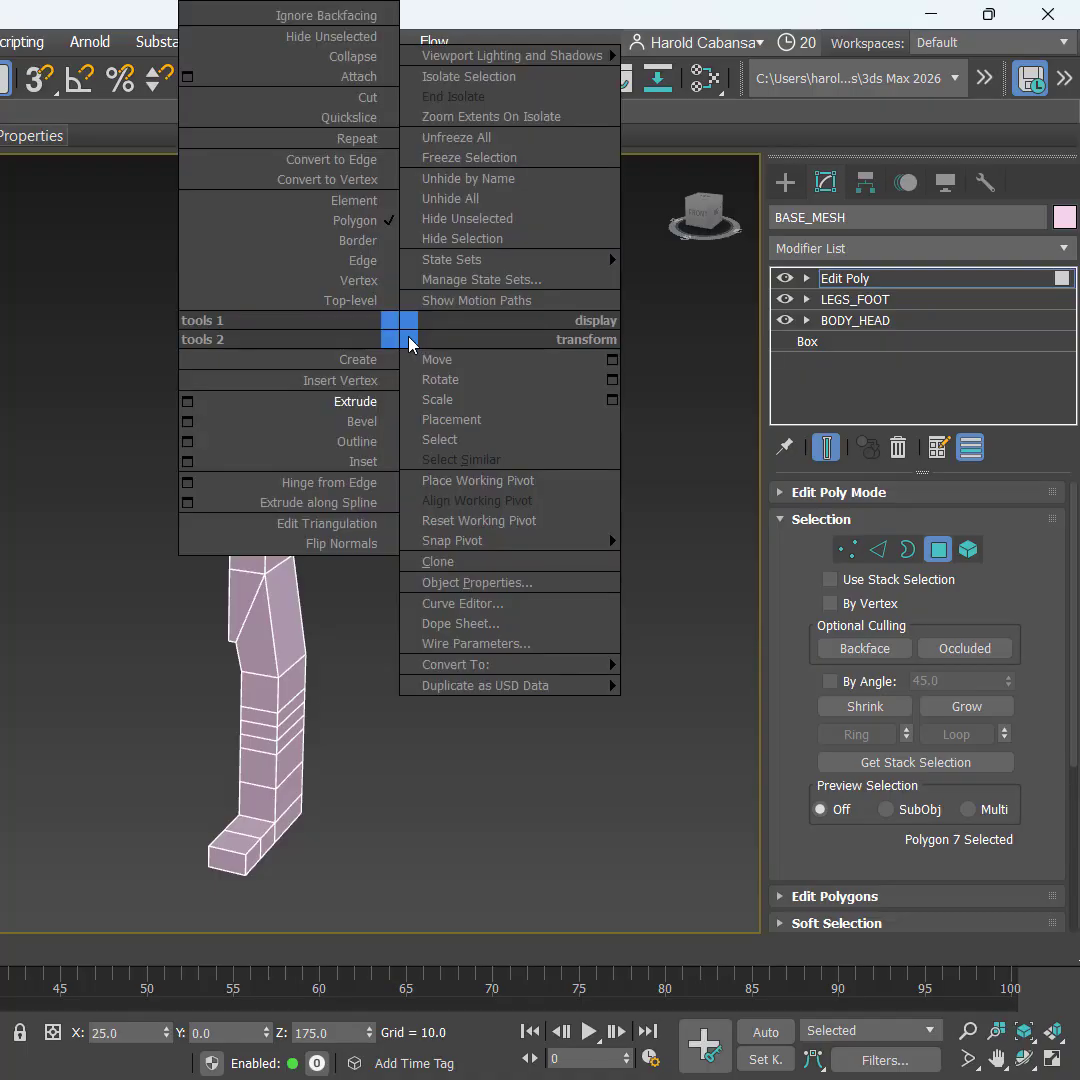
click(185, 404)
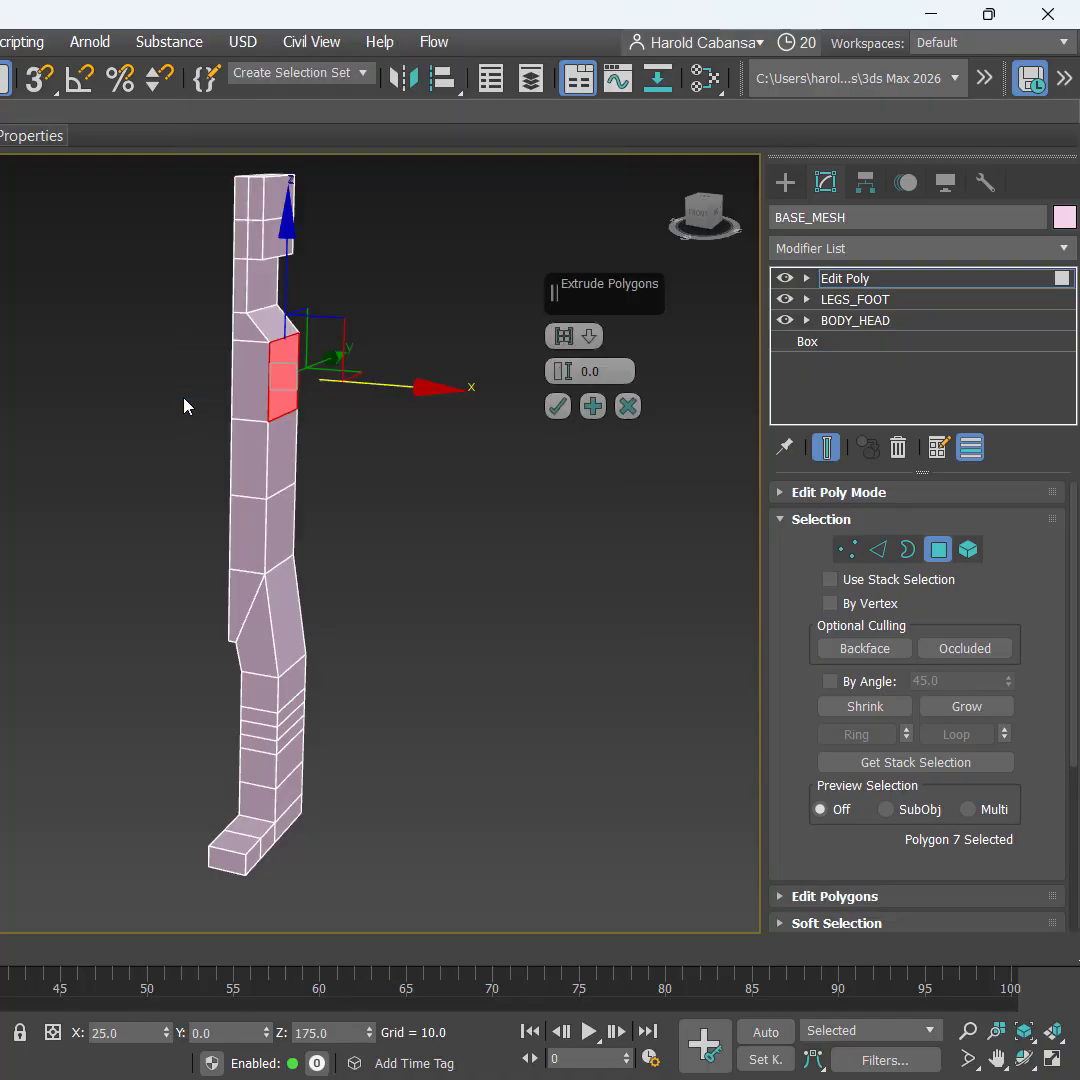
click(617, 372)
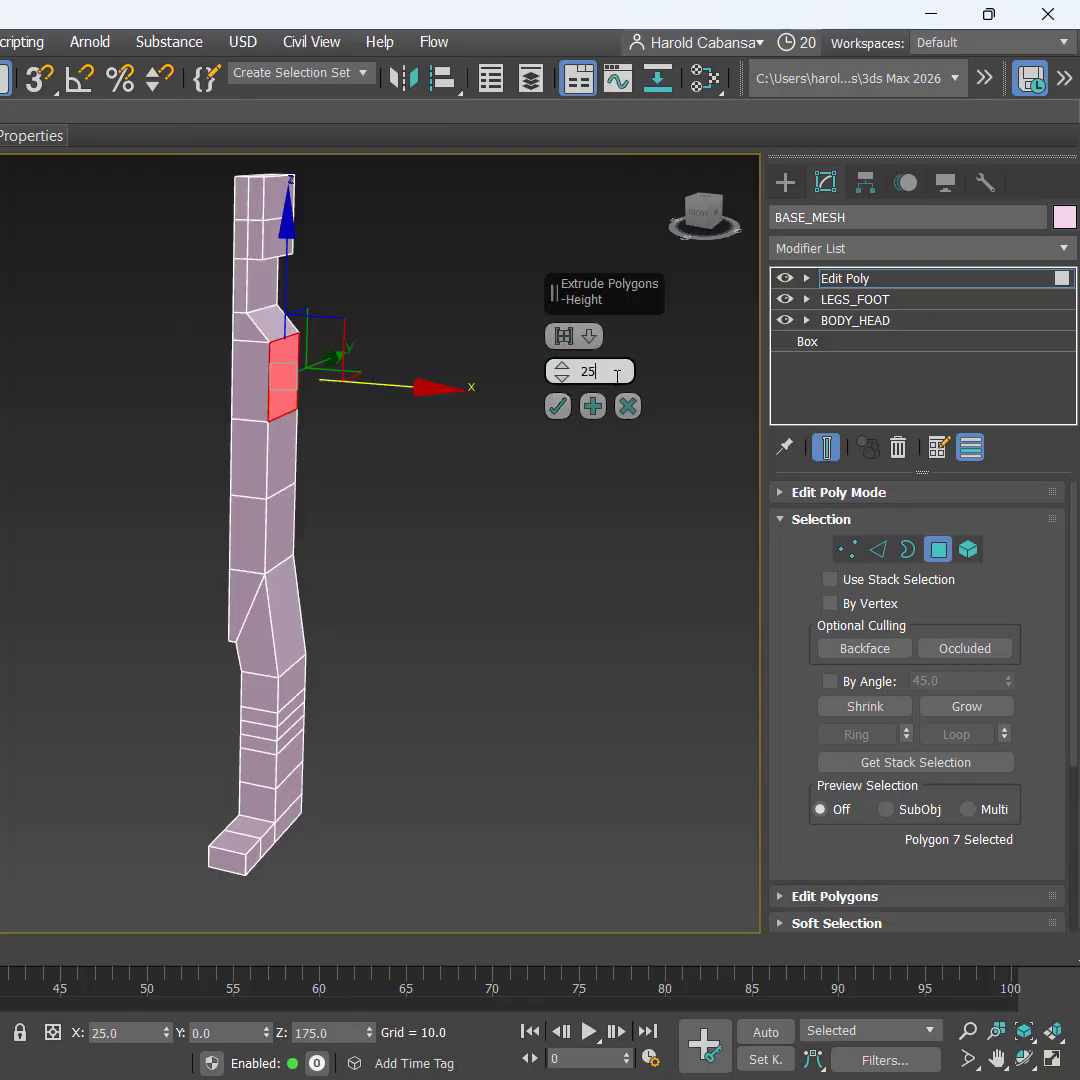
text(25)
key(Return)
text(50)
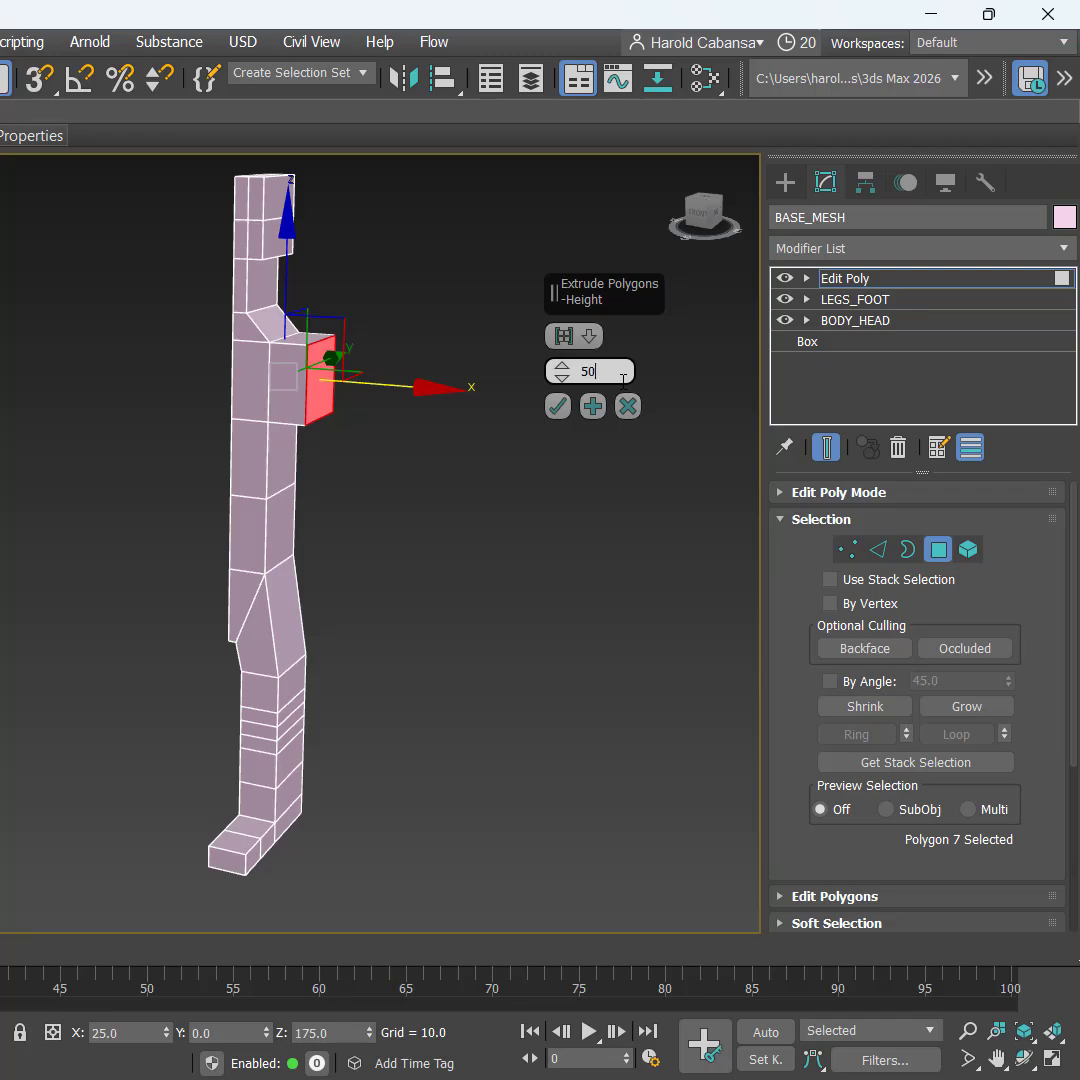
key(Return)
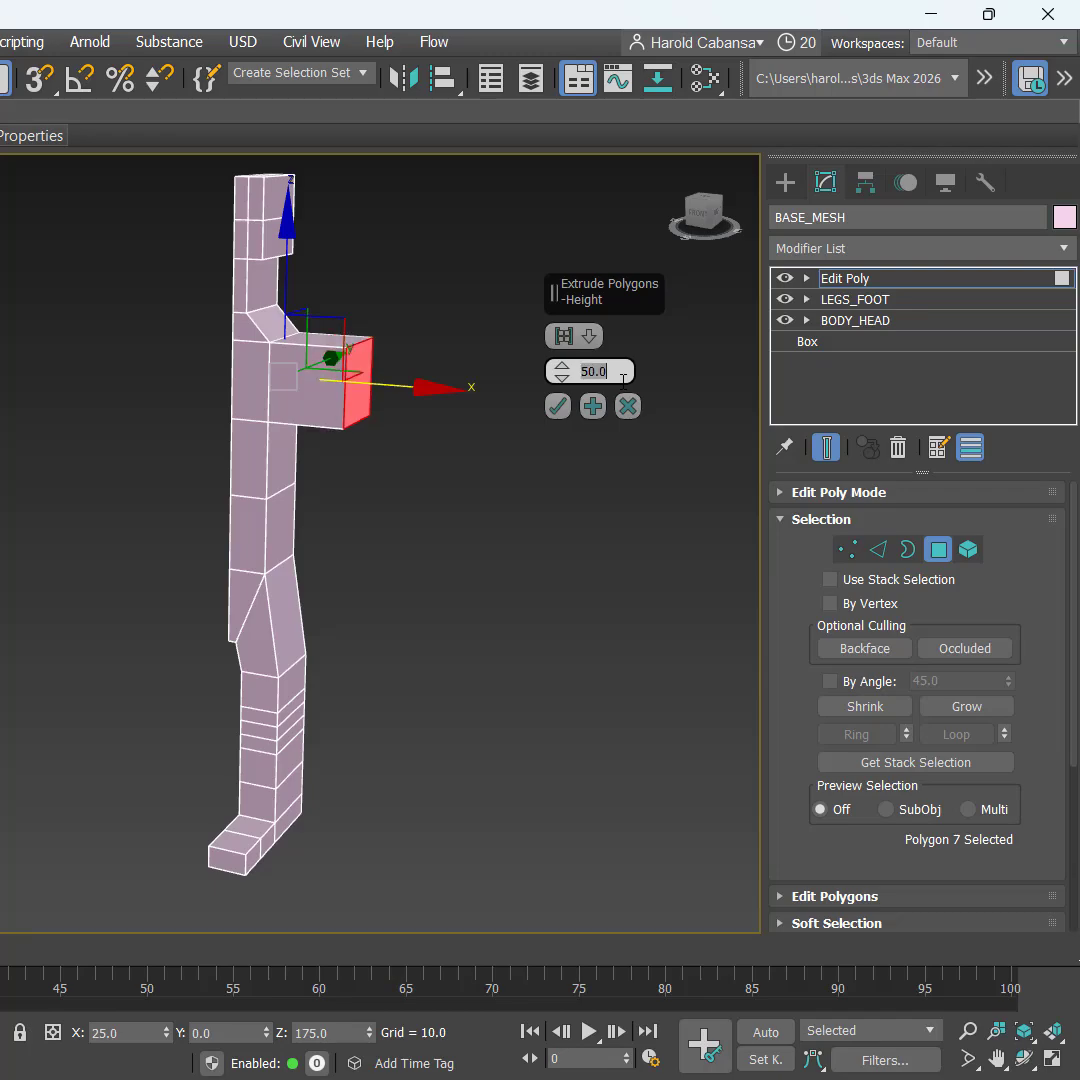
click(558, 408)
Step: Raise the arm's end face and pull it slightly back so the arm slants upward
alt+middle_drag(410, 500, 446, 504)
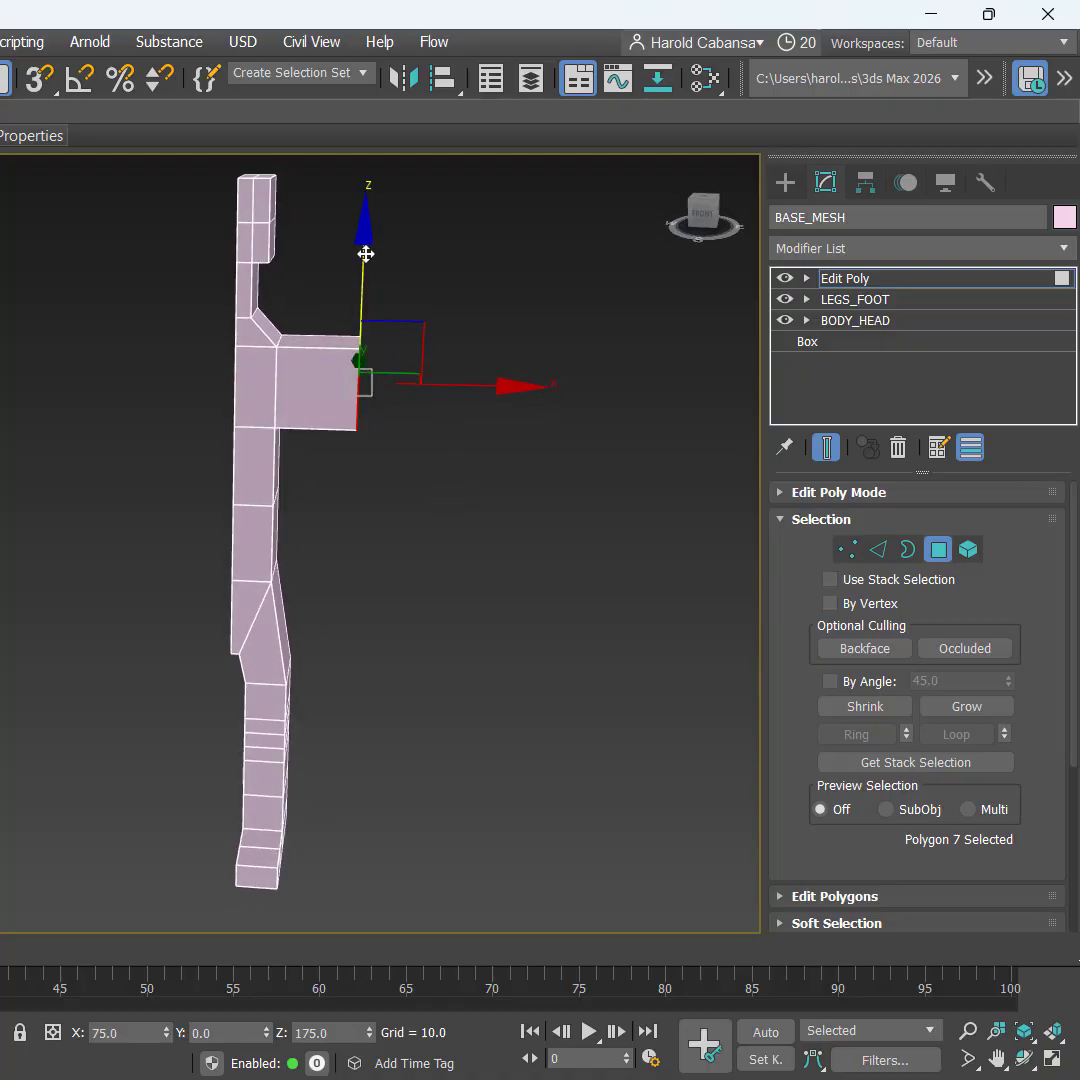
drag(365, 252, 369, 196)
drag(465, 328, 447, 330)
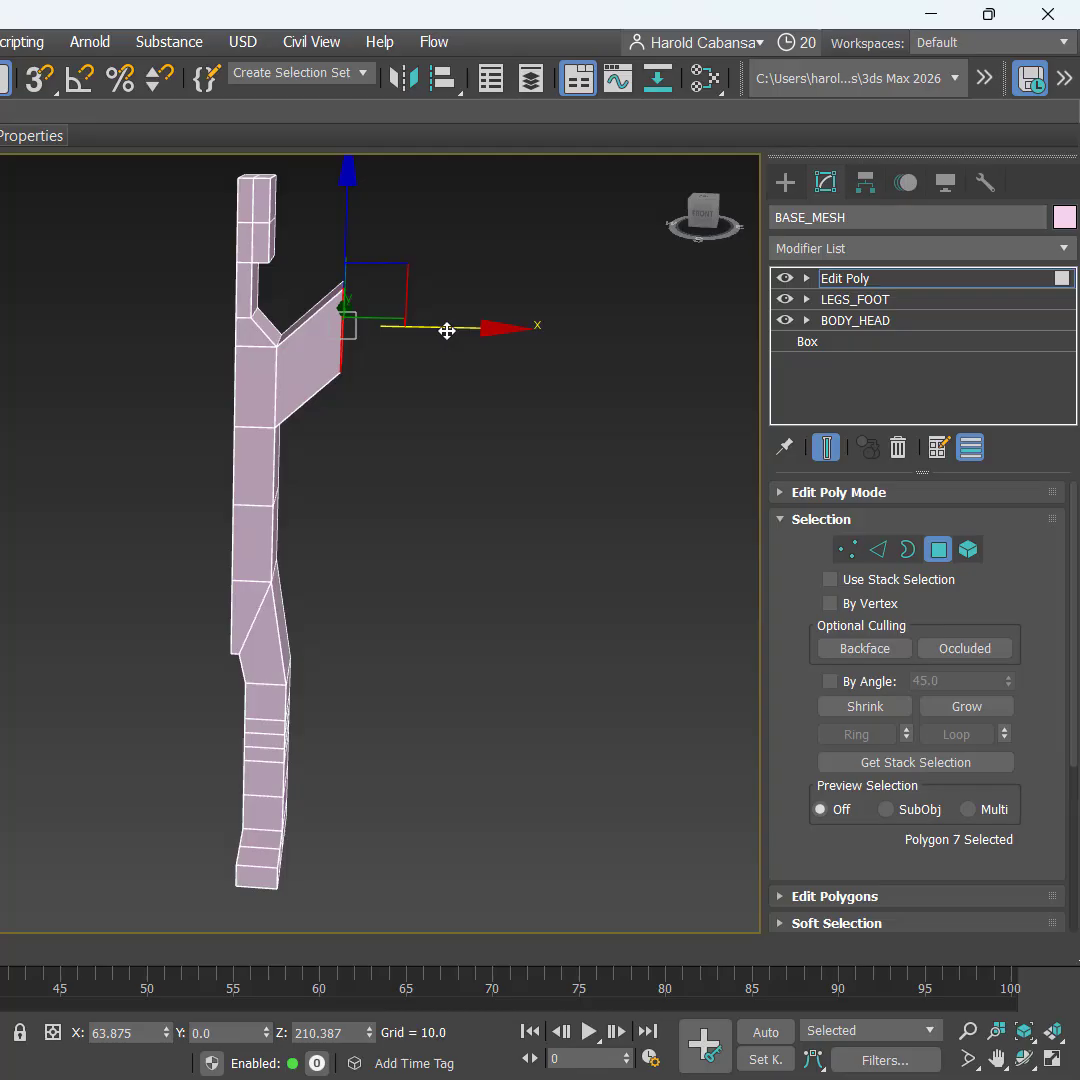
Step: With angle snap on, rotate the arm's end face by -35 degrees
key(e)
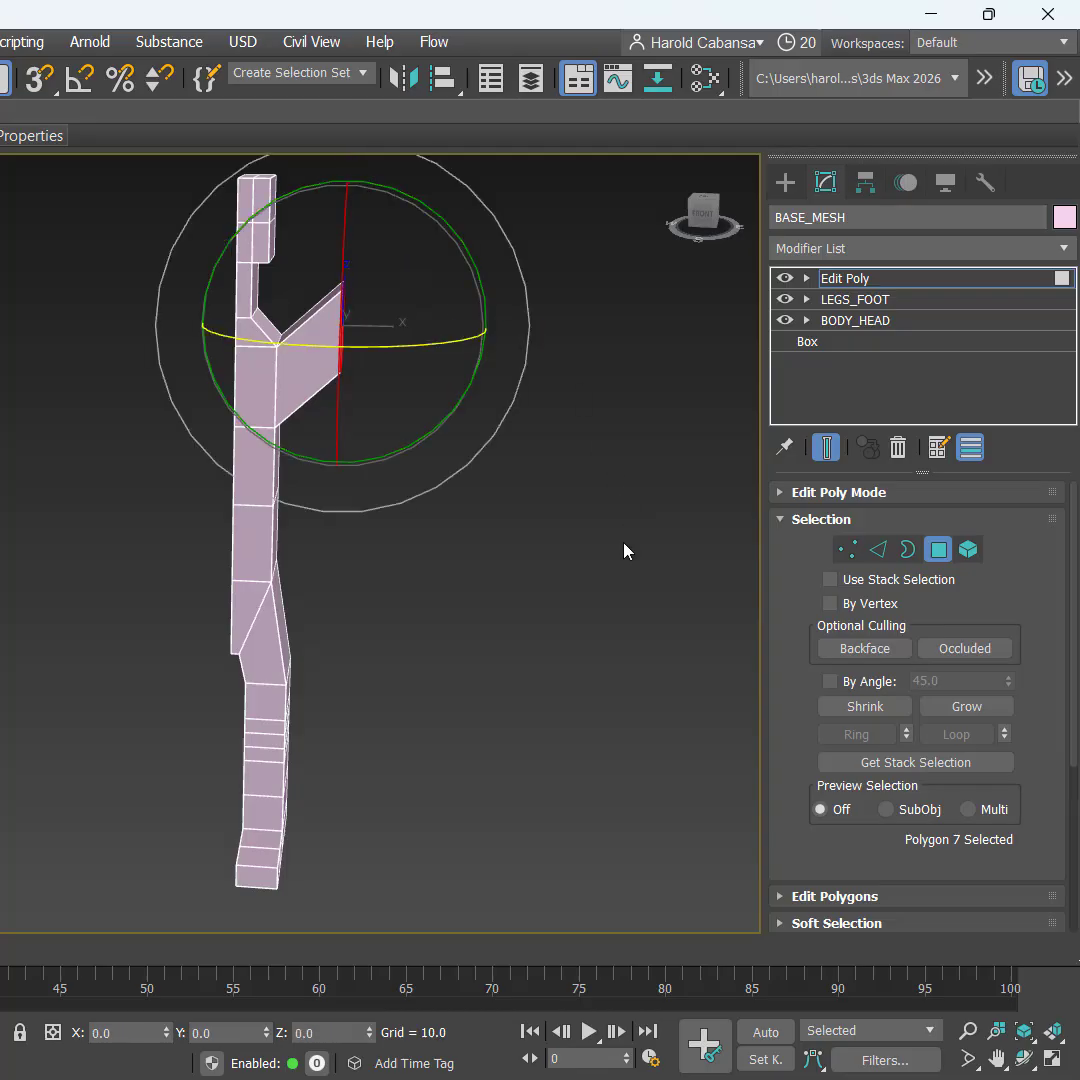
alt+middle_drag(583, 537, 567, 520)
key(a)
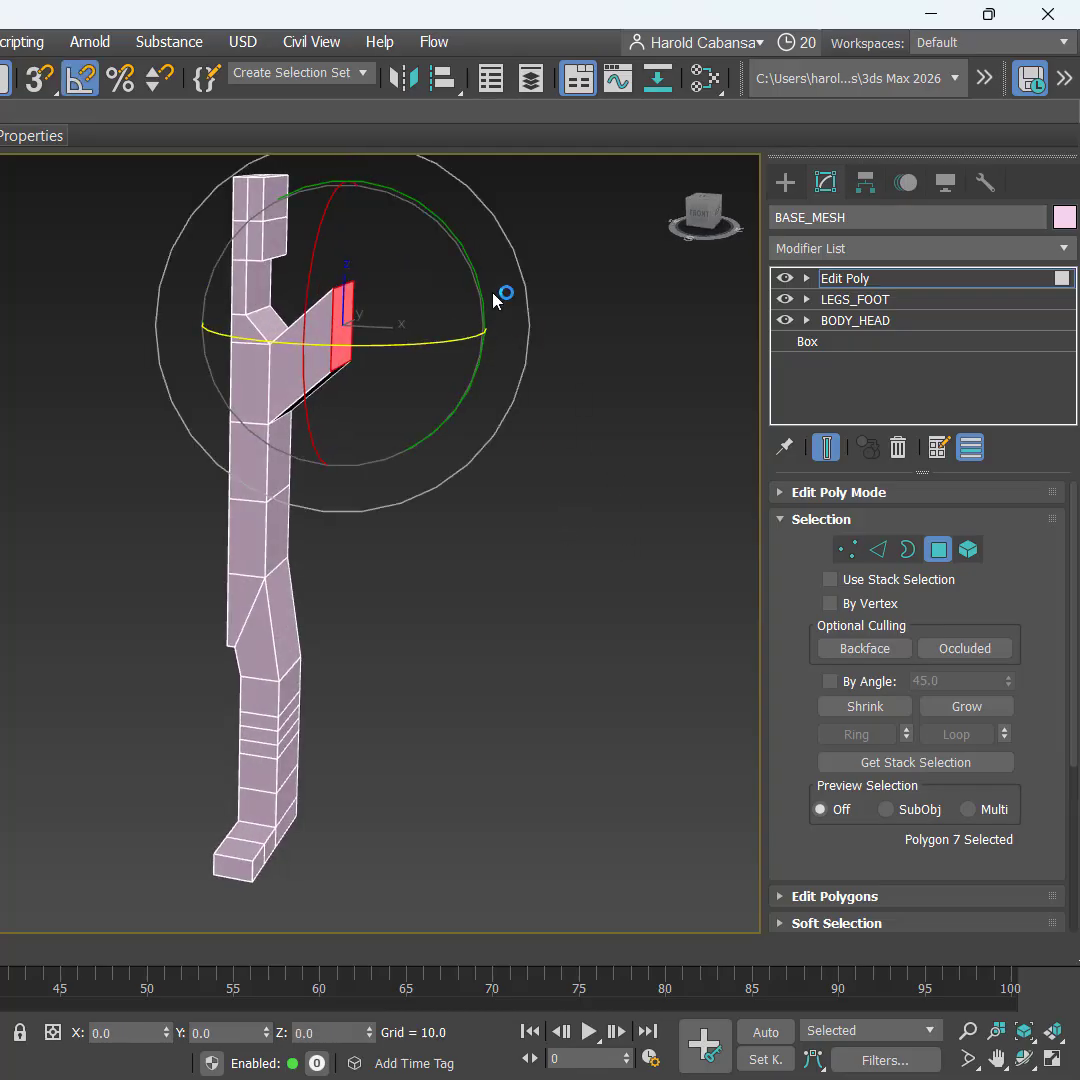
drag(477, 277, 501, 302)
Step: Check the rotated end face in the Front viewport of the four-view layout
key(alt+w)
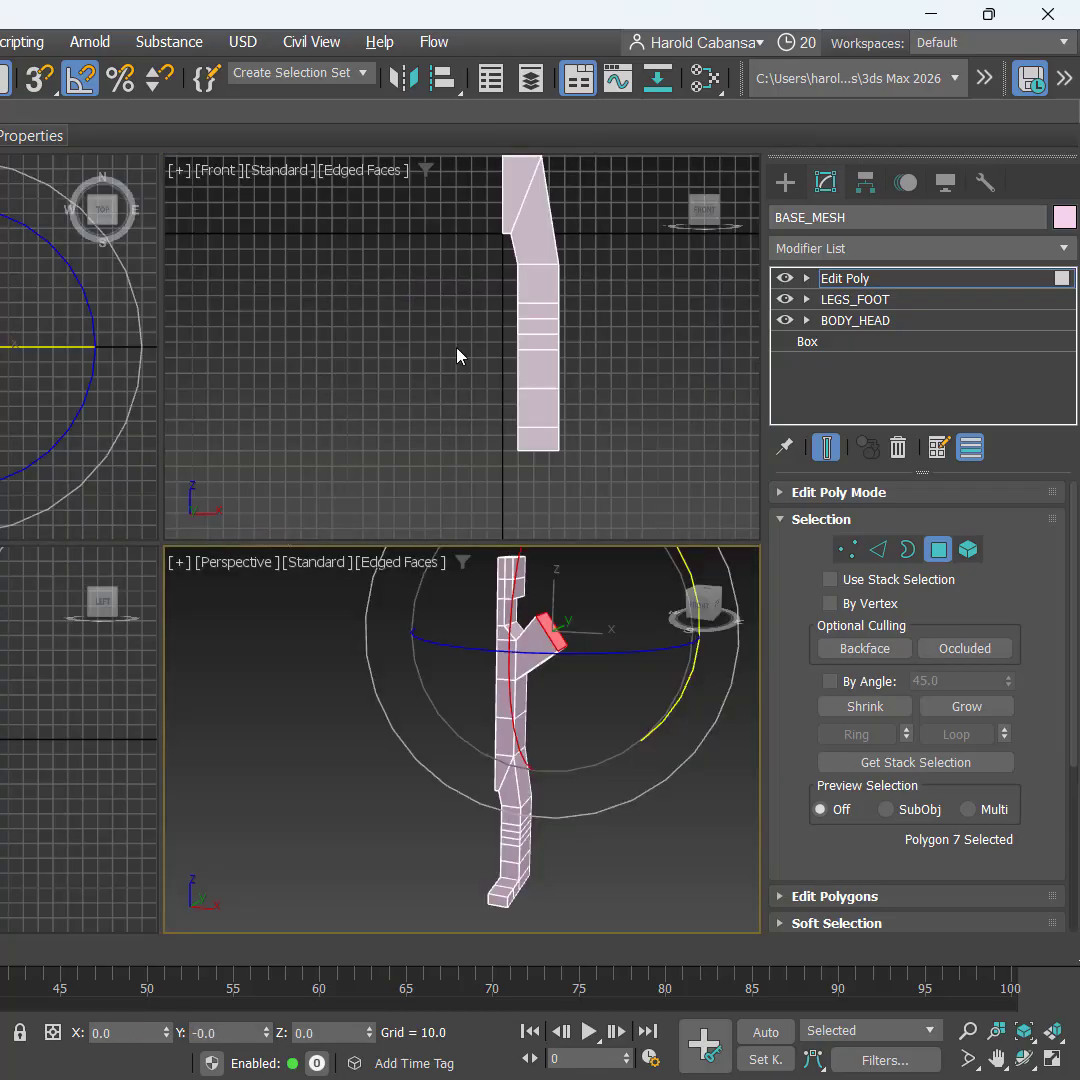
key(z)
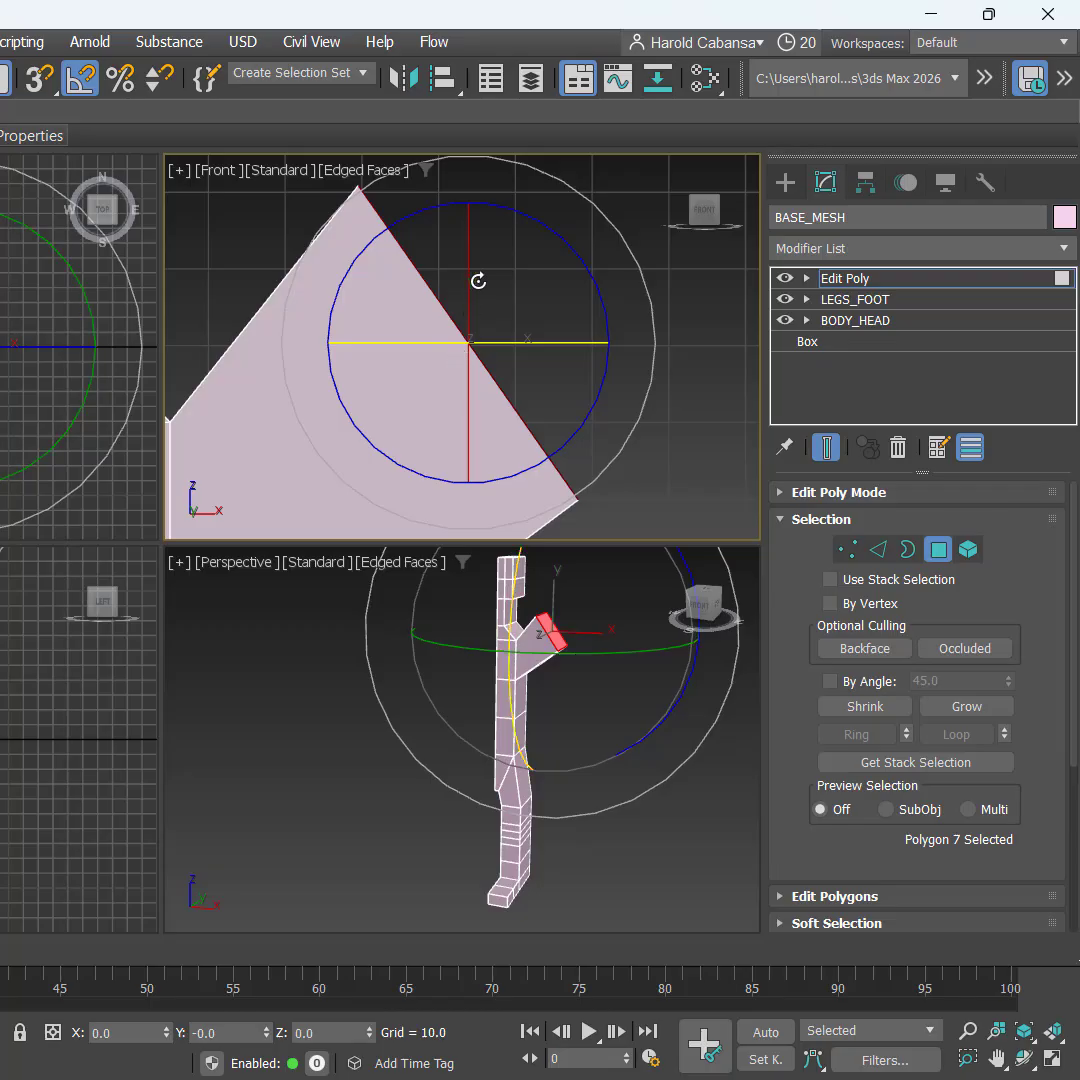
scroll(494, 380, down, 4)
middle_drag(590, 464, 585, 391)
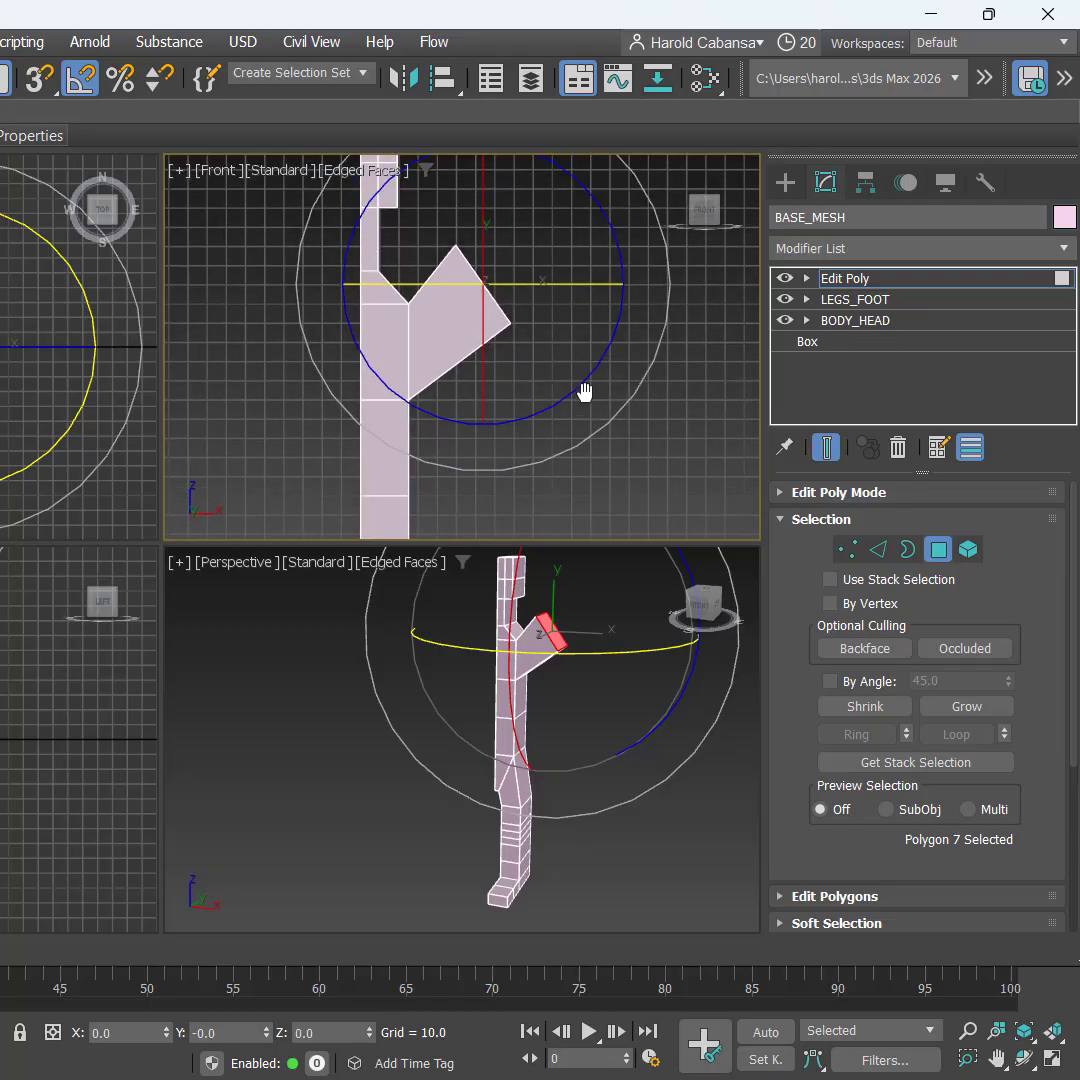
key(q)
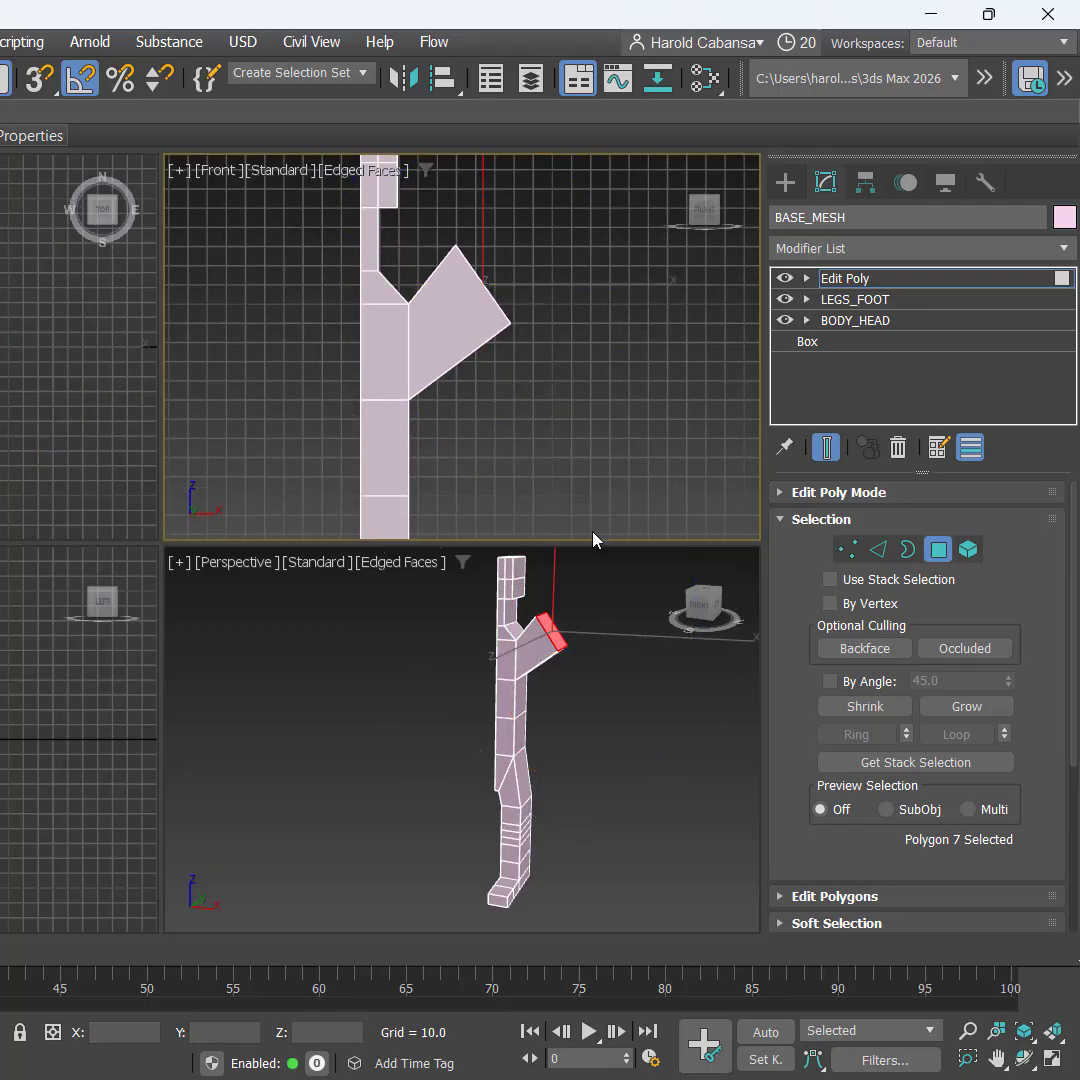
scroll(512, 391, up, 1)
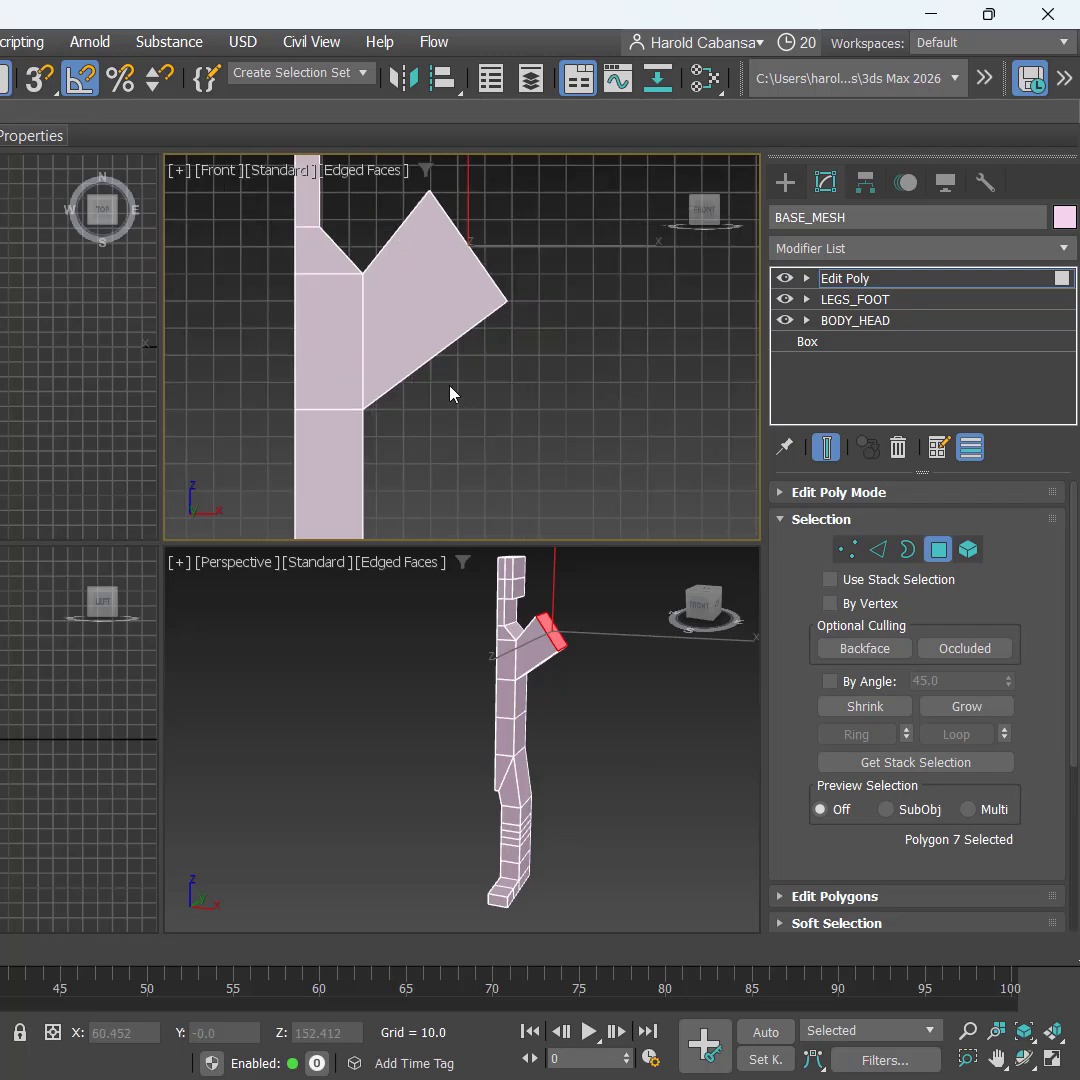
Step: Reselect the arm's angled end face in the Perspective view
key(ctrl)
alt+middle_drag(591, 704, 566, 631)
key(ctrl)
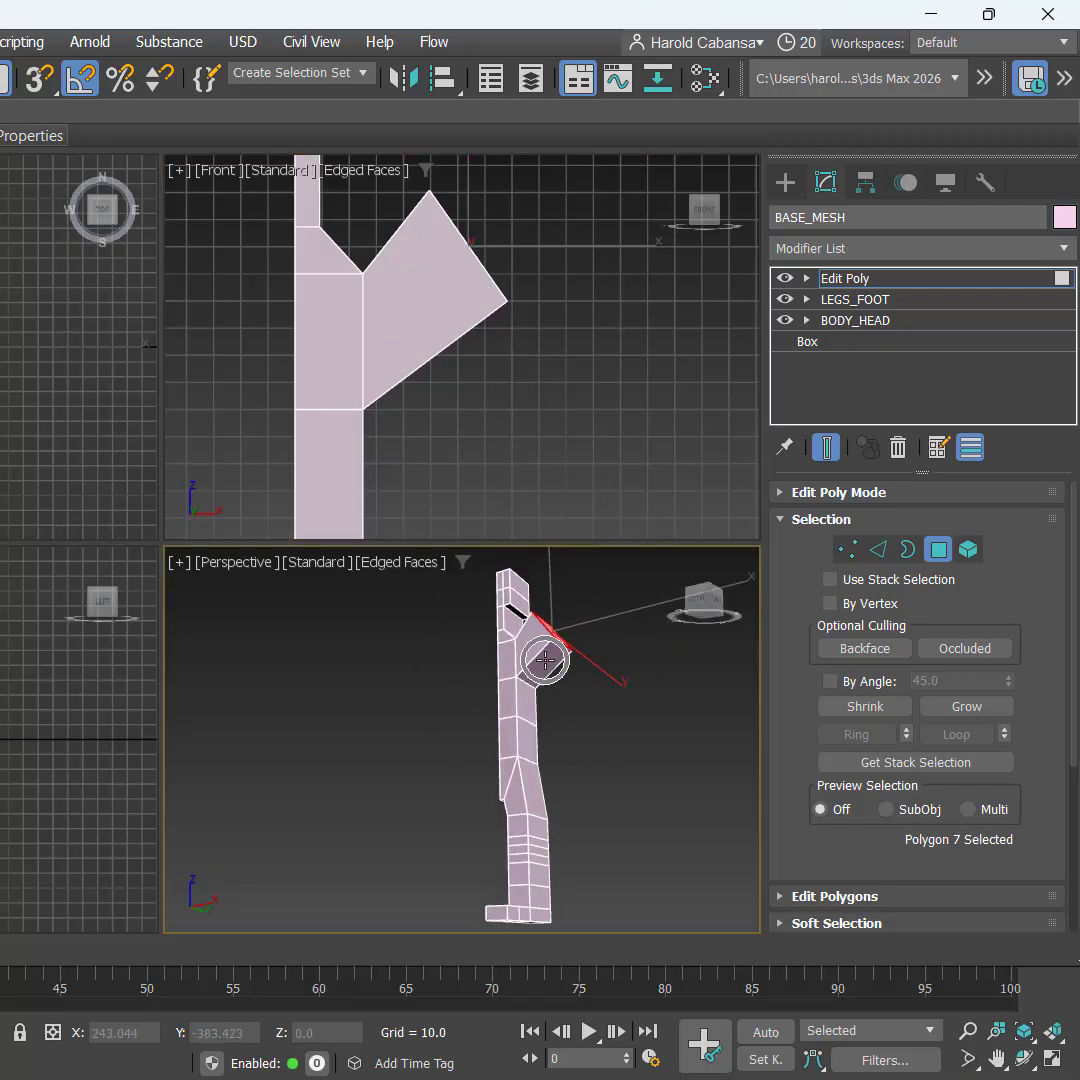
click(545, 660)
Step: Extrude the arm's angled end face by a 50-unit height from the maximized Perspective view
key(alt+w)
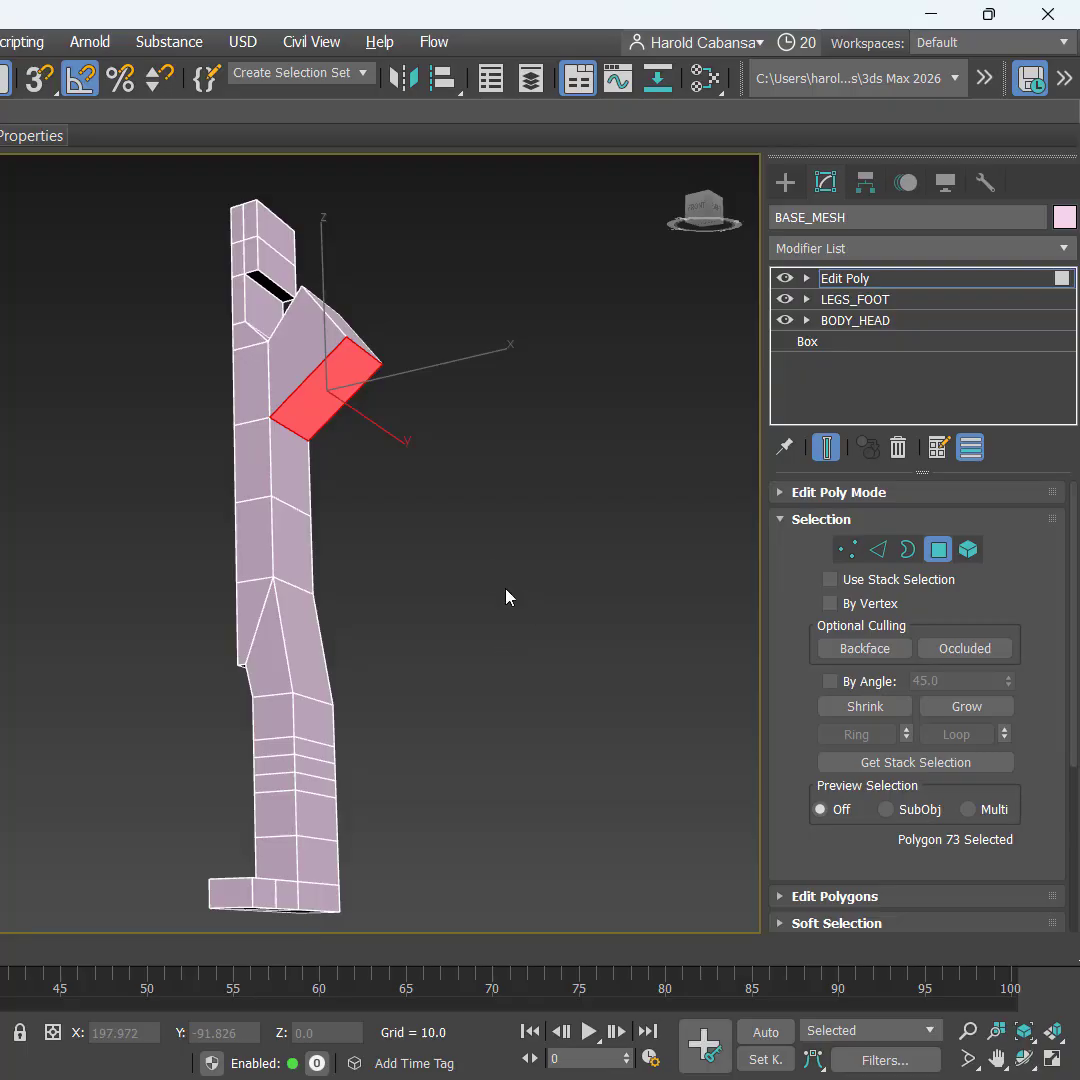
alt+middle_drag(498, 571, 360, 538)
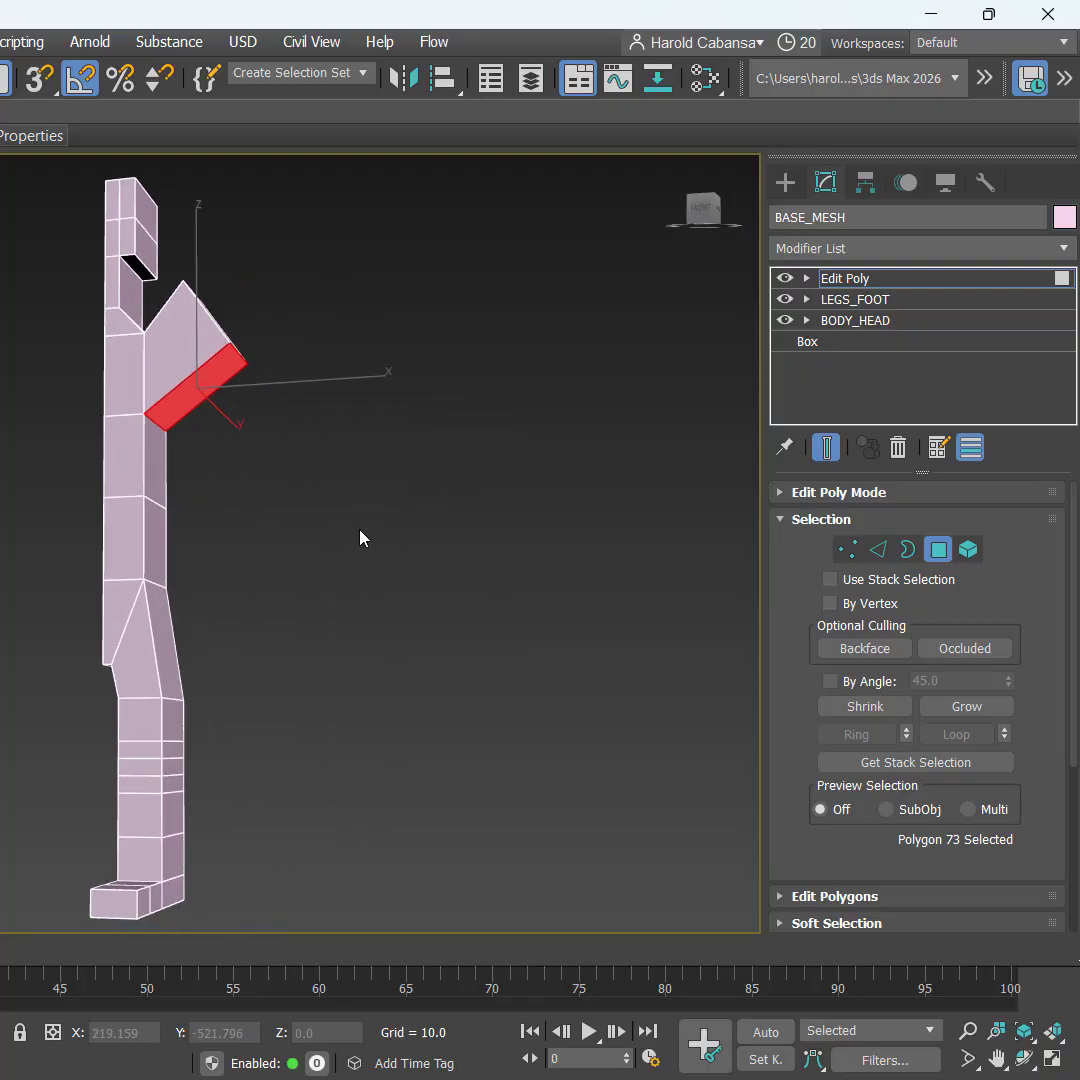
right_click(279, 486)
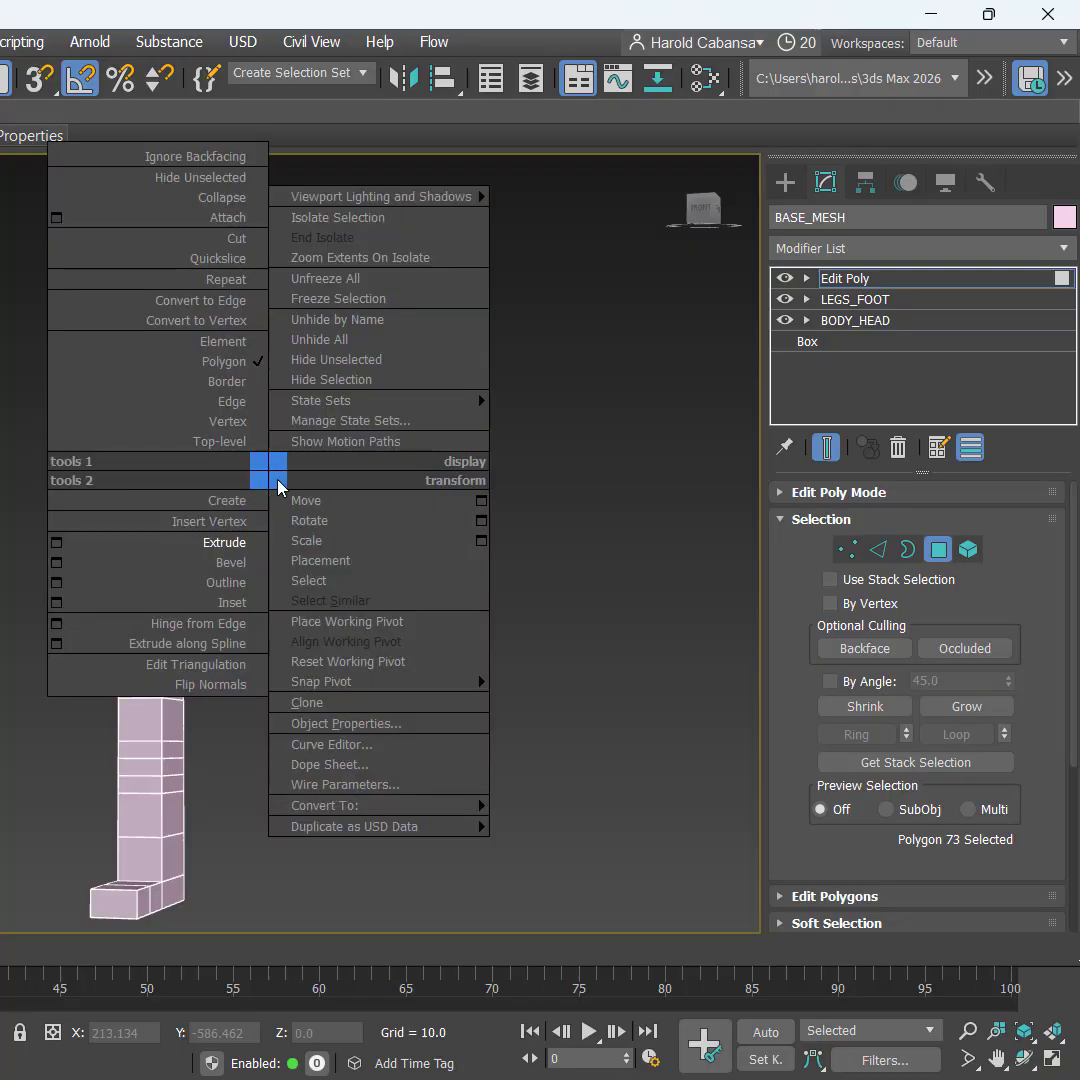
click(57, 543)
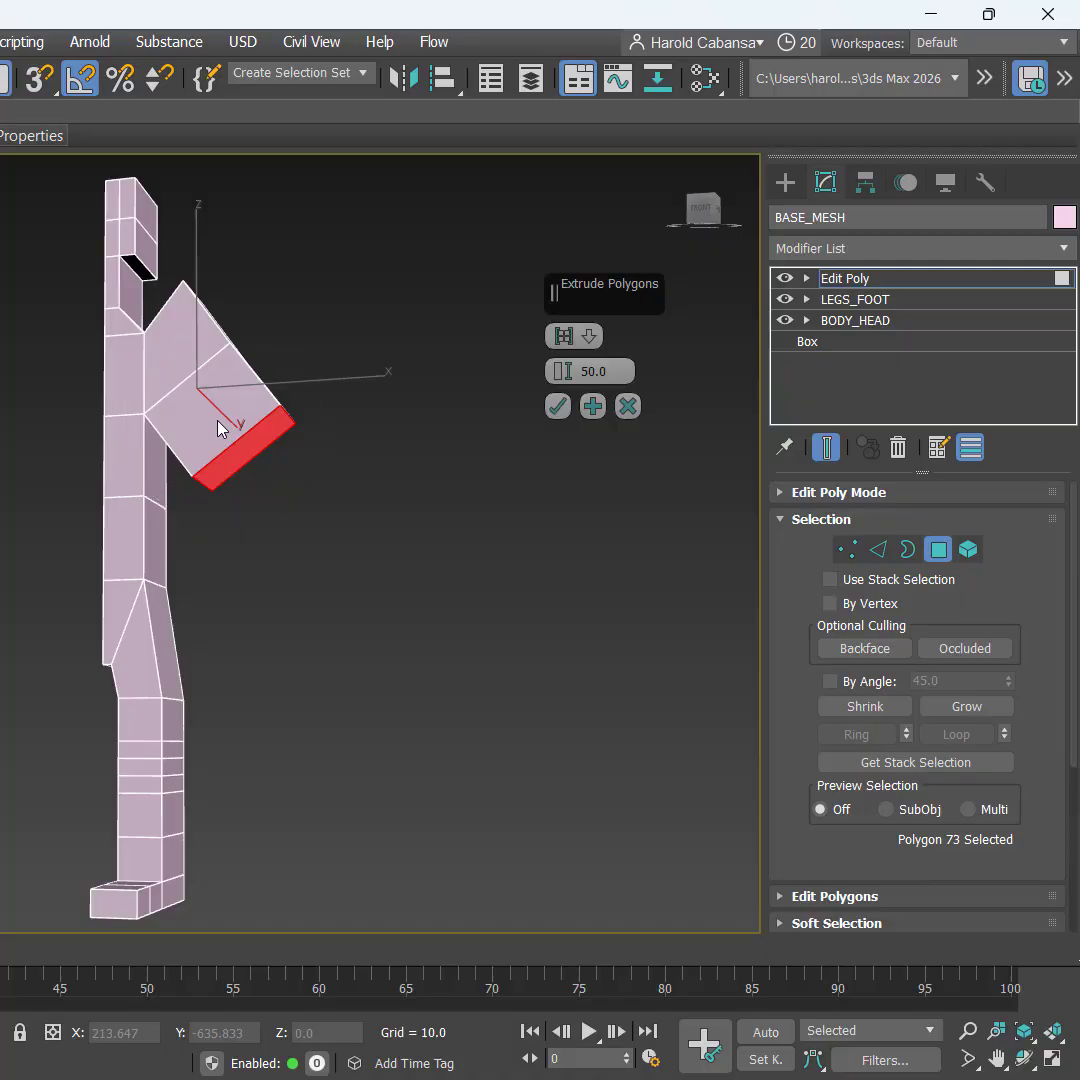
Step: Extrude the arm's end face twice at 25 units, then commit the extrusion
click(610, 371)
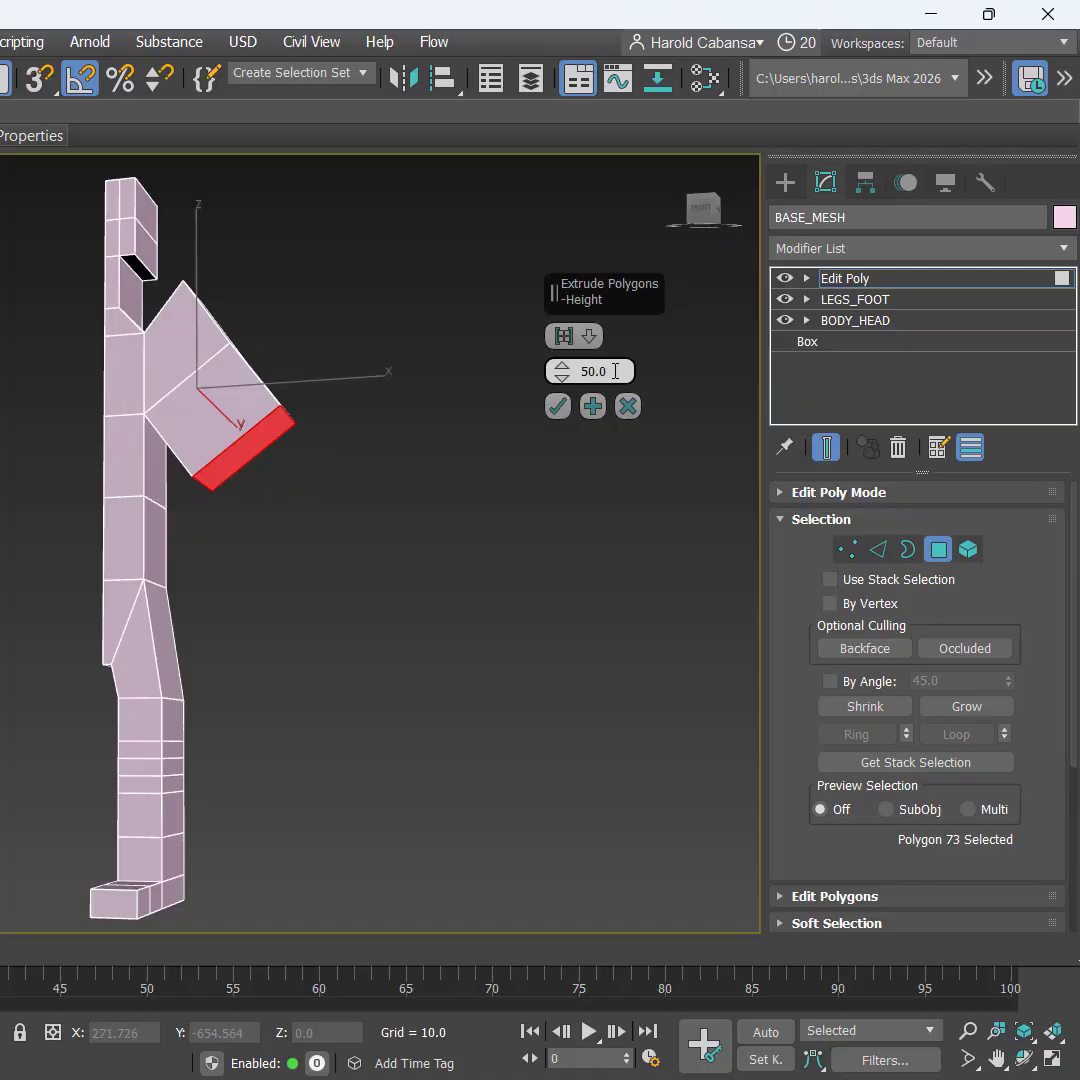
text(25)
key(Return)
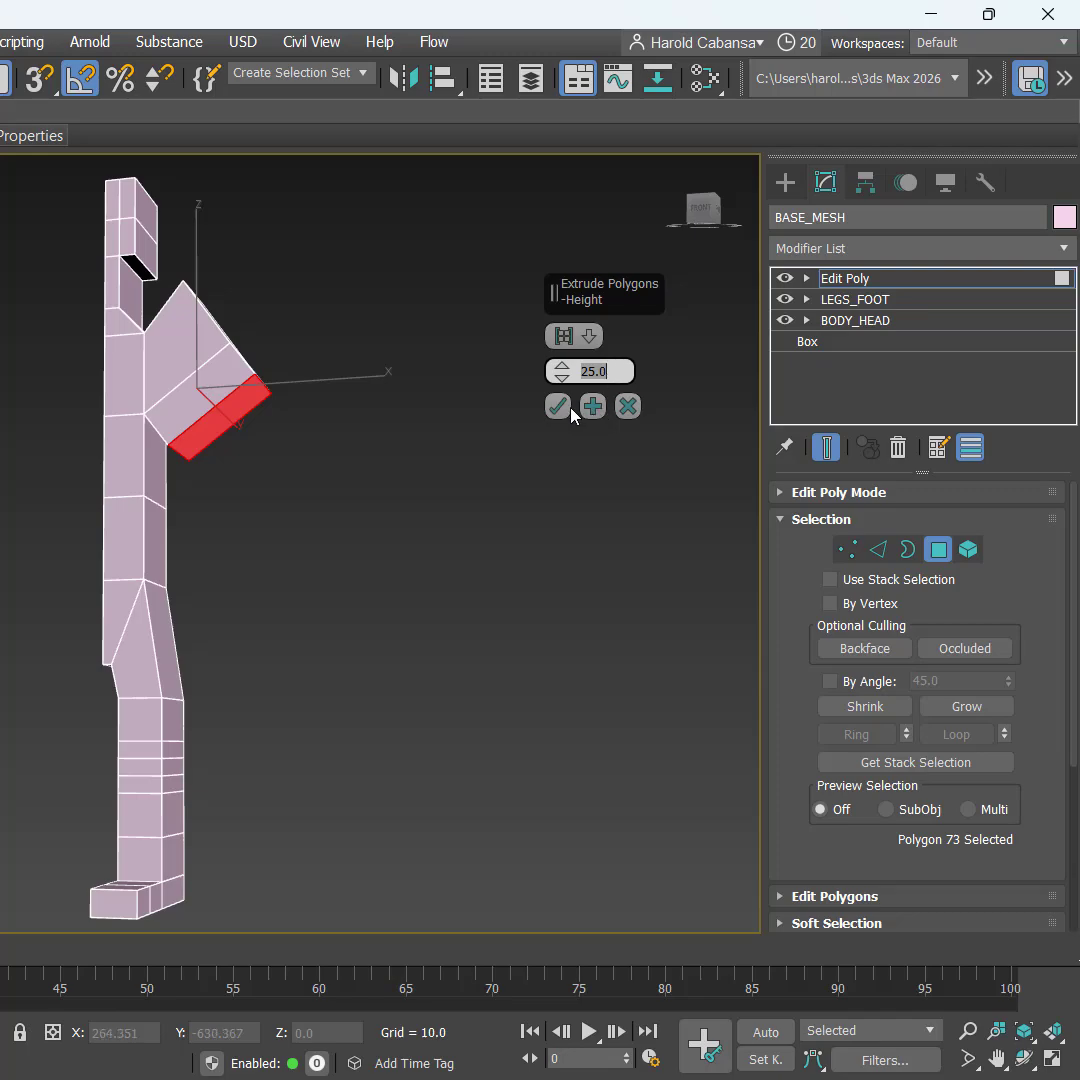
click(594, 407)
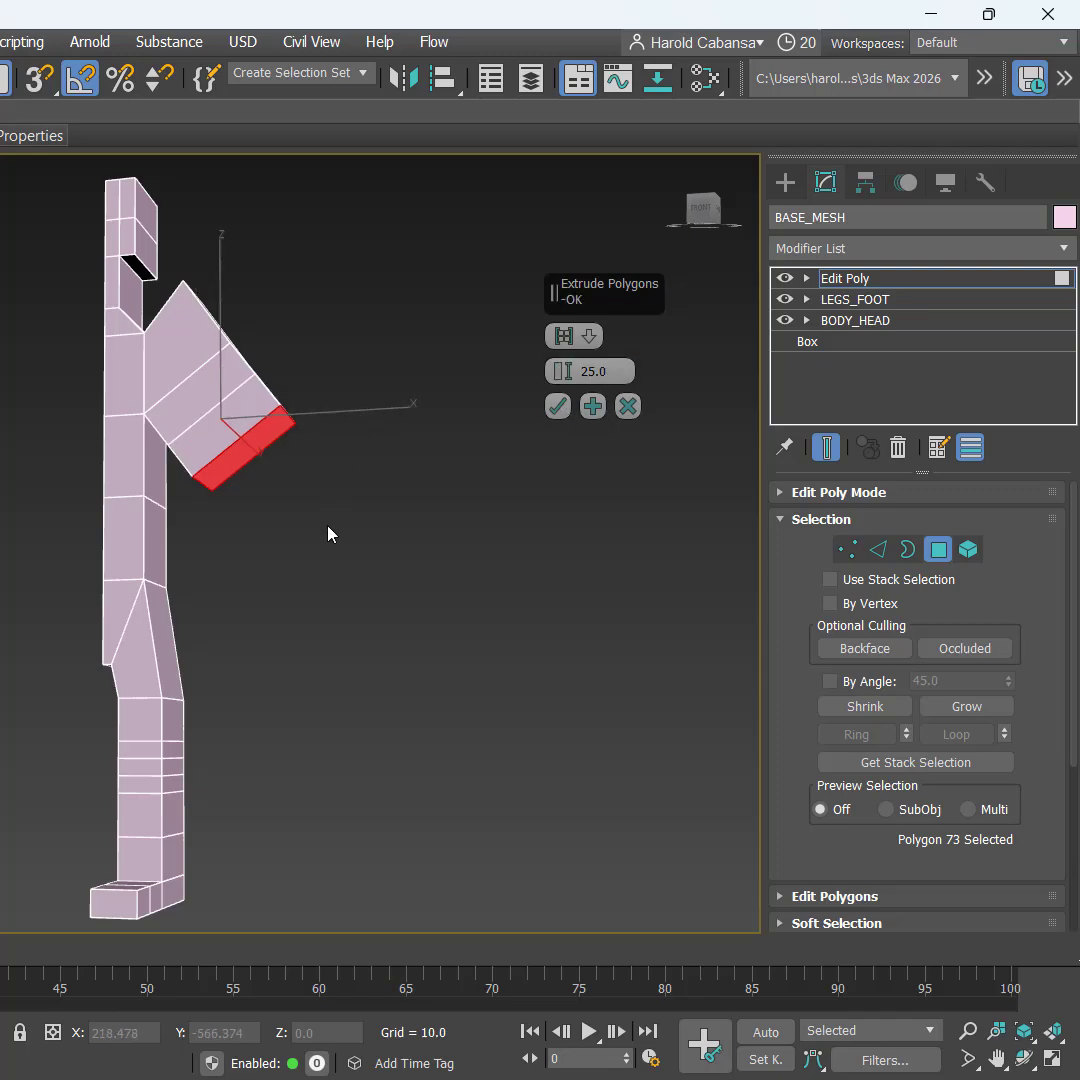
mouse_move(305, 531)
alt+middle_down()
mouse_move(362, 554)
mouse_move(316, 553)
alt+middle_up()
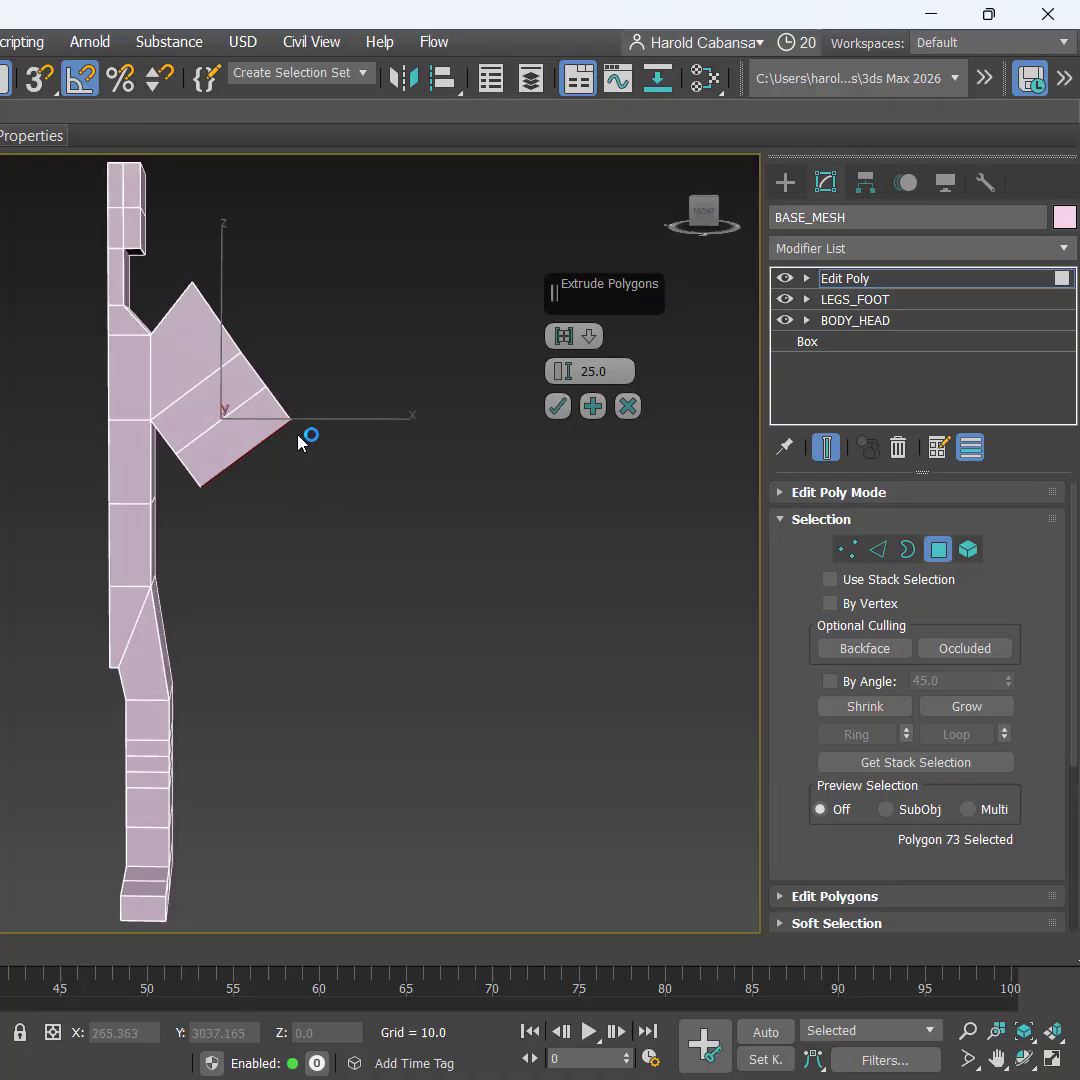
key(ctrl)
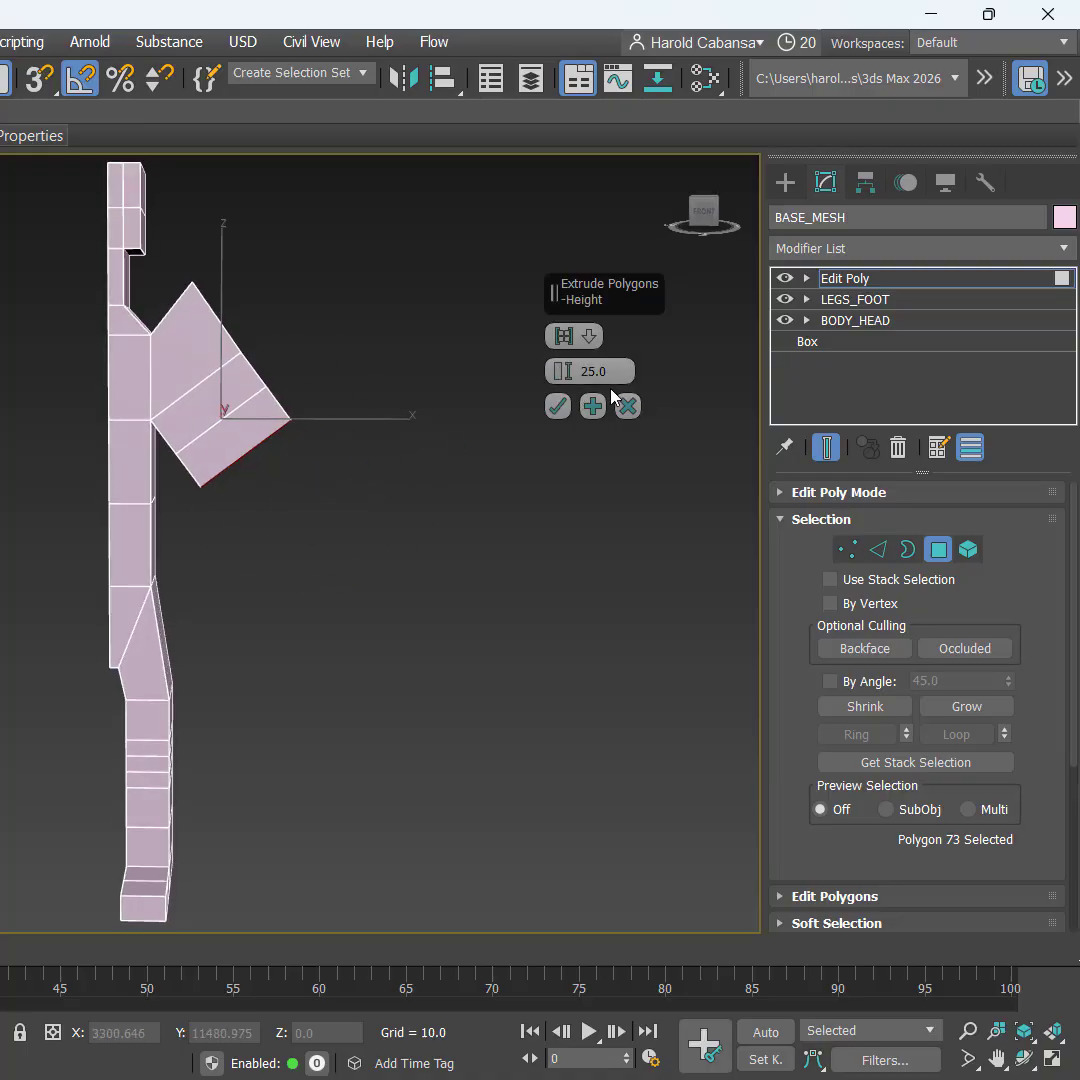
click(556, 407)
alt+middle_drag(345, 580, 270, 501)
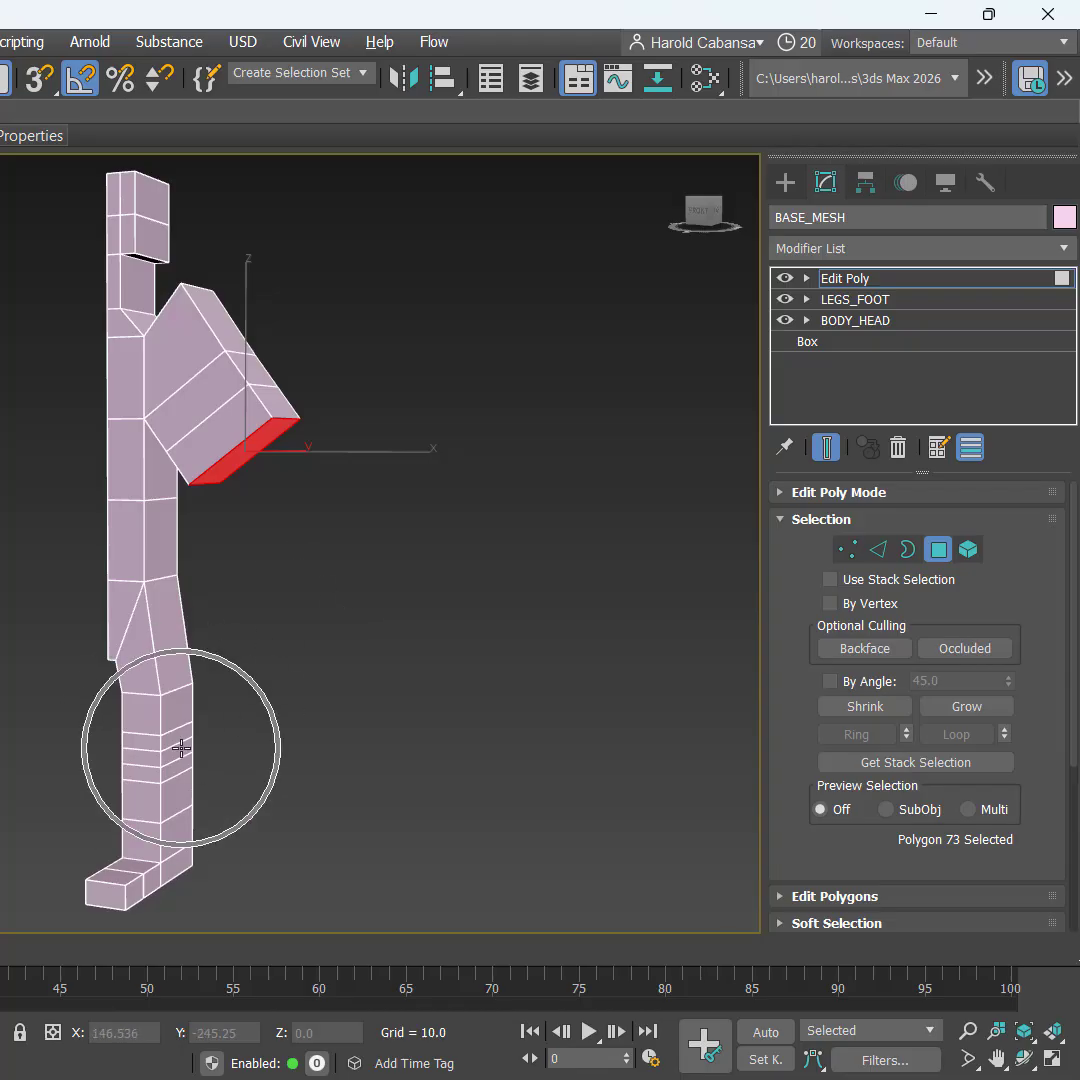
alt+middle_drag(357, 603, 386, 603)
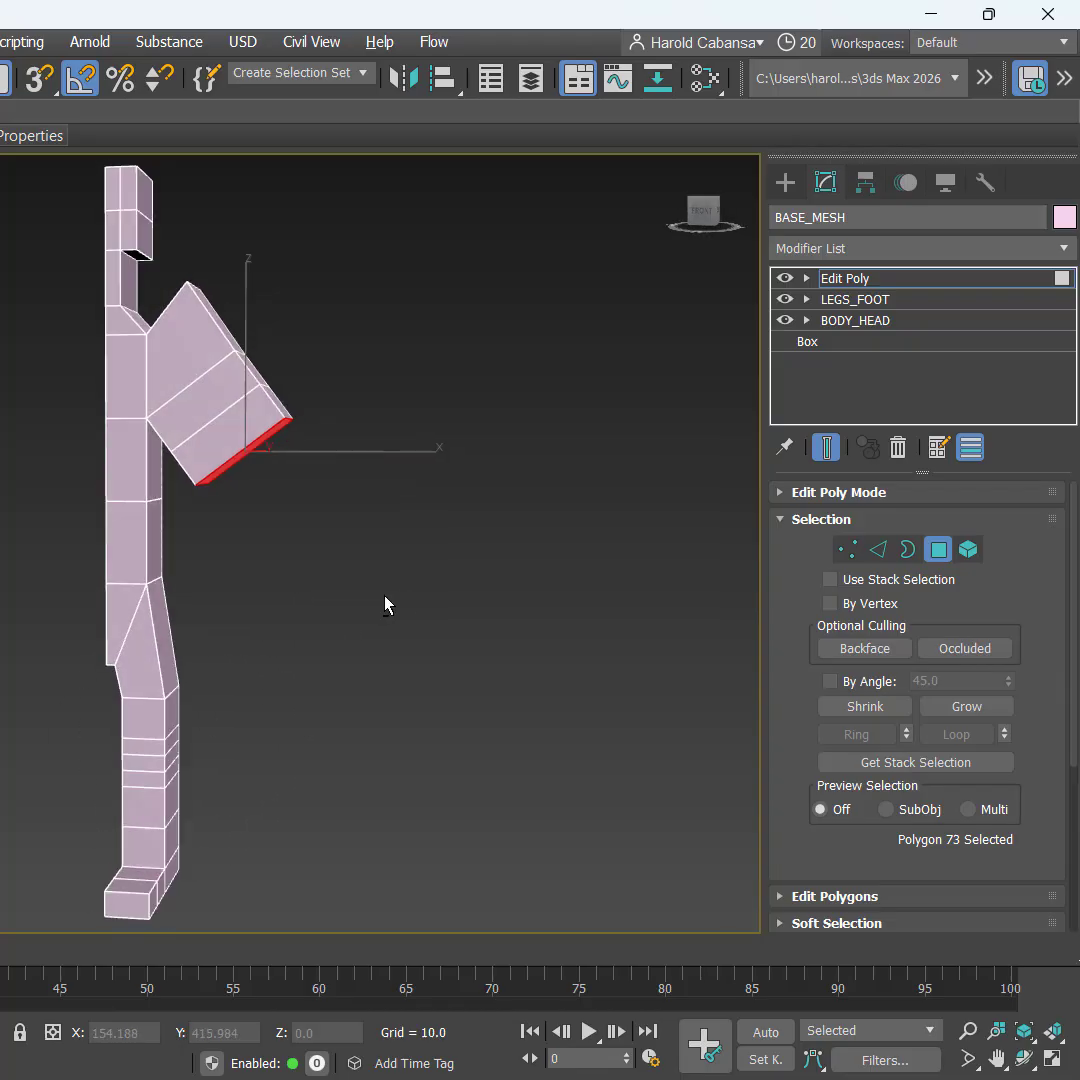
Step: Add two more 10-unit extrusion segments to the arm's end face
right_click(362, 520)
click(147, 589)
click(593, 371)
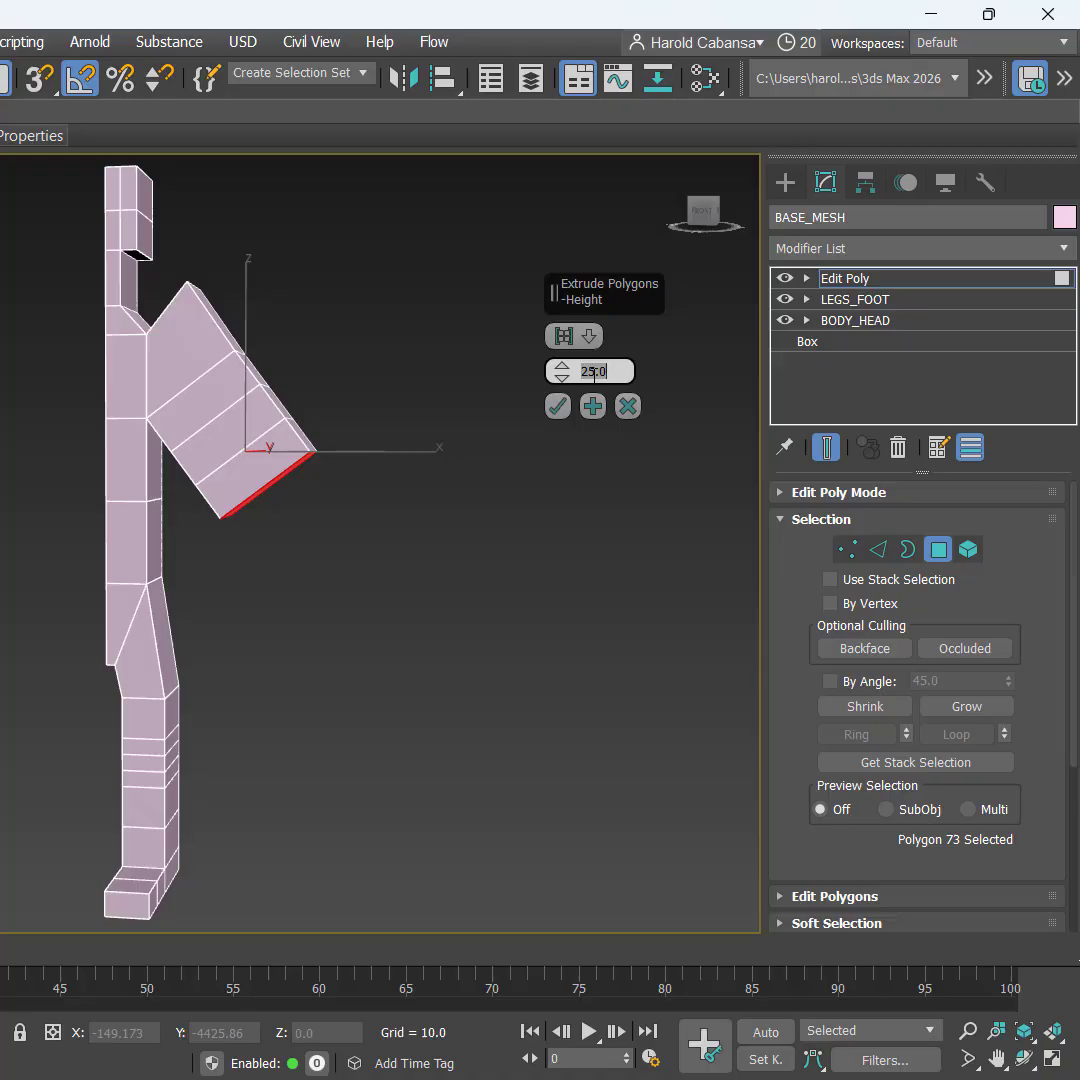
text(10)
key(Return)
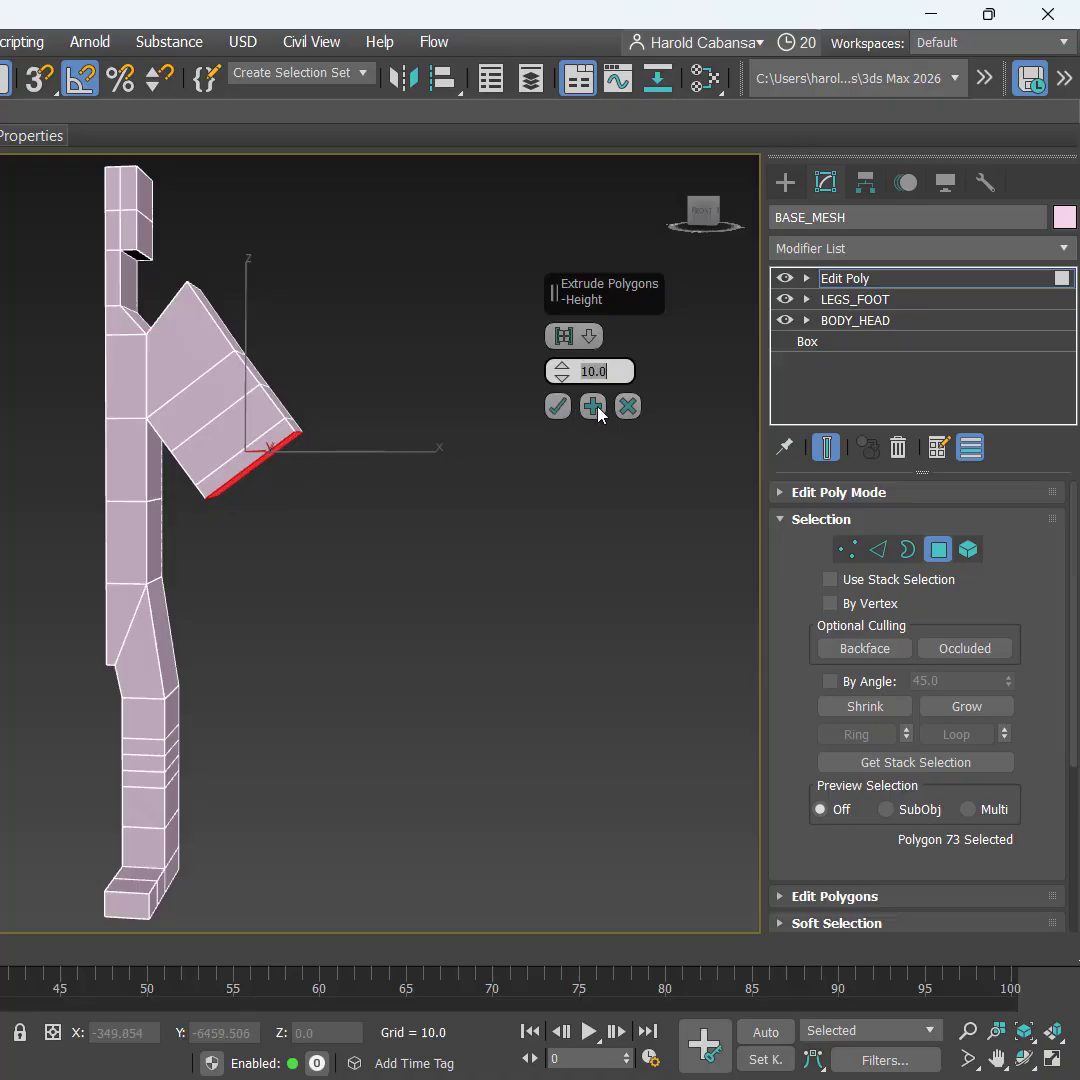
click(593, 406)
click(593, 406)
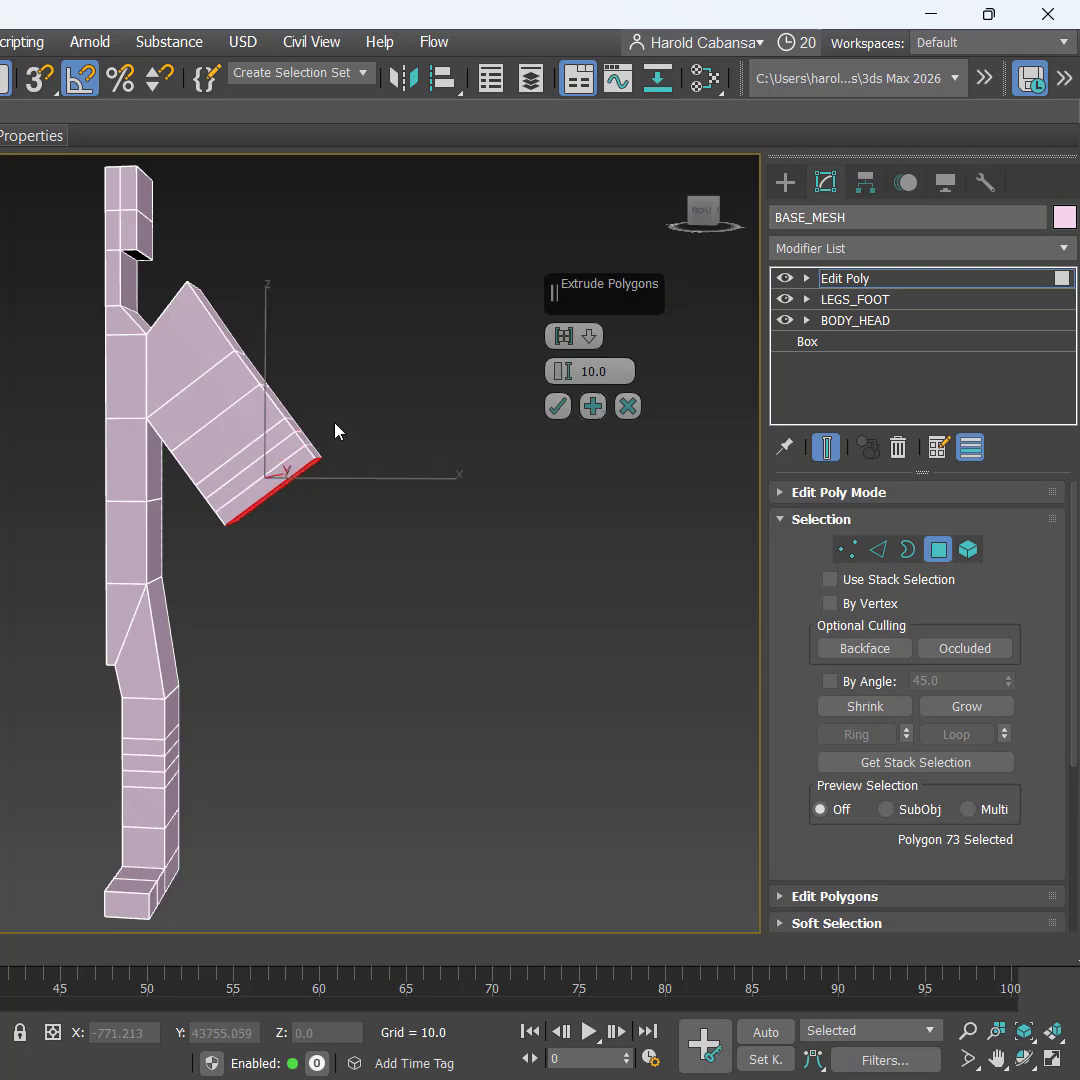
key(ctrl)
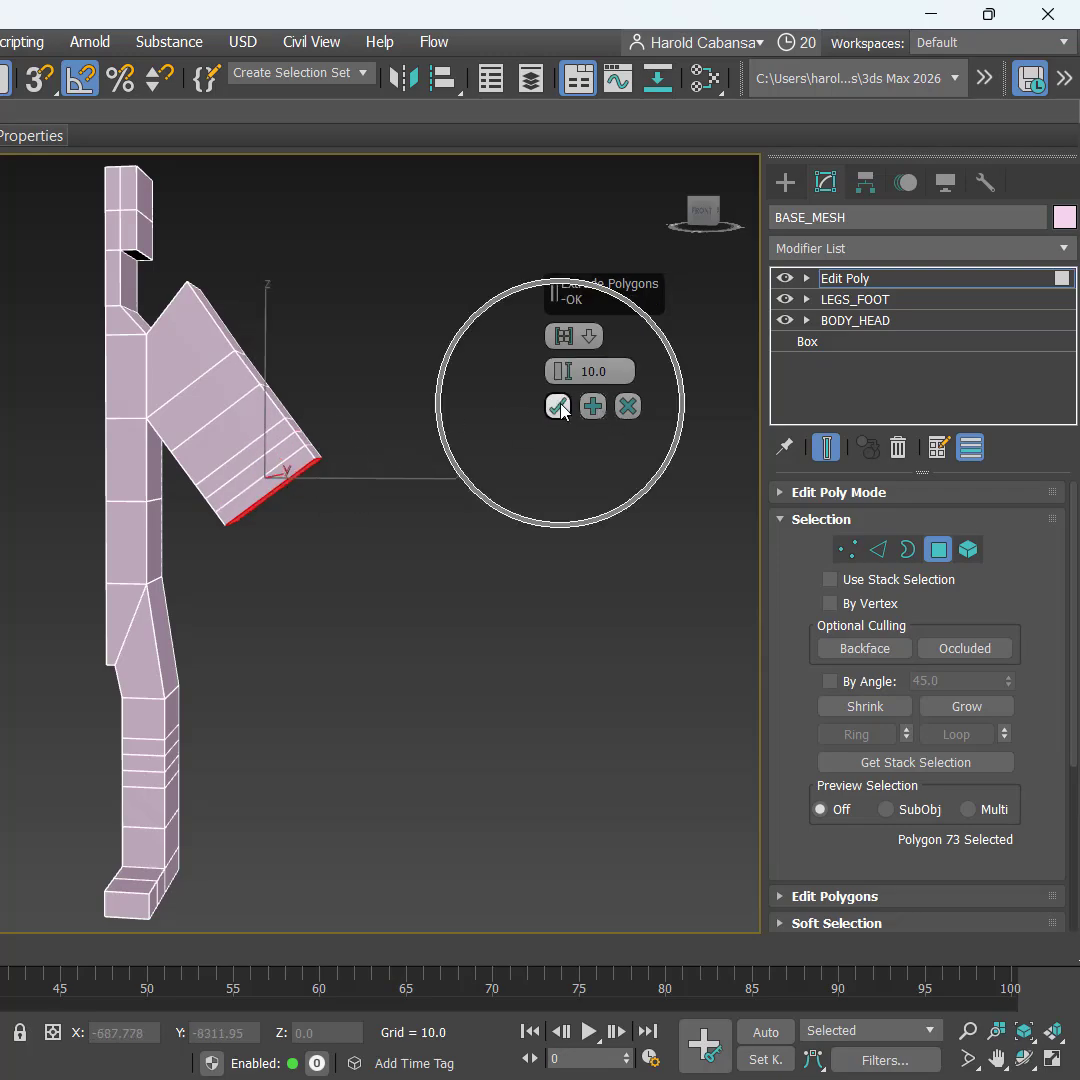
click(558, 406)
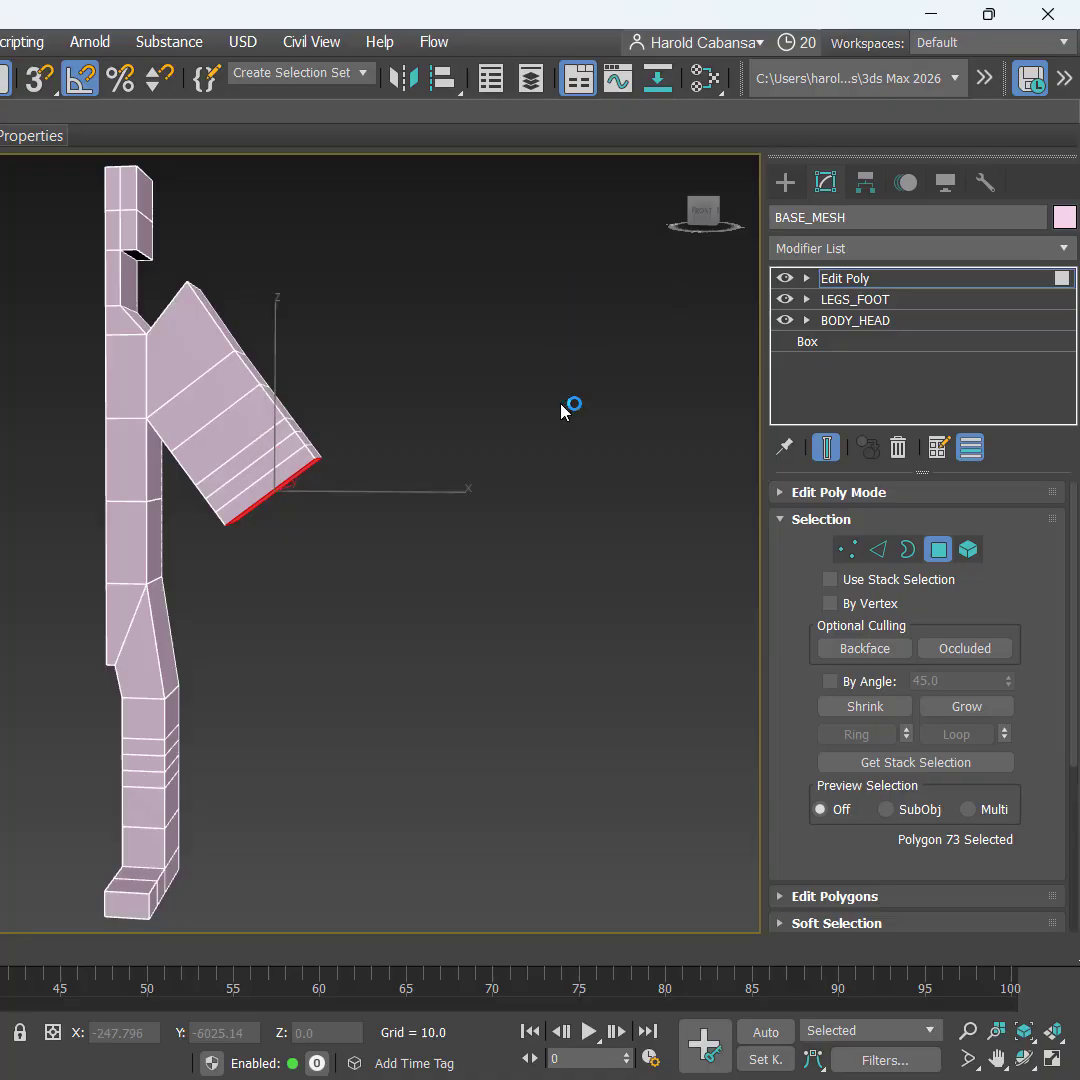
right_click(561, 411)
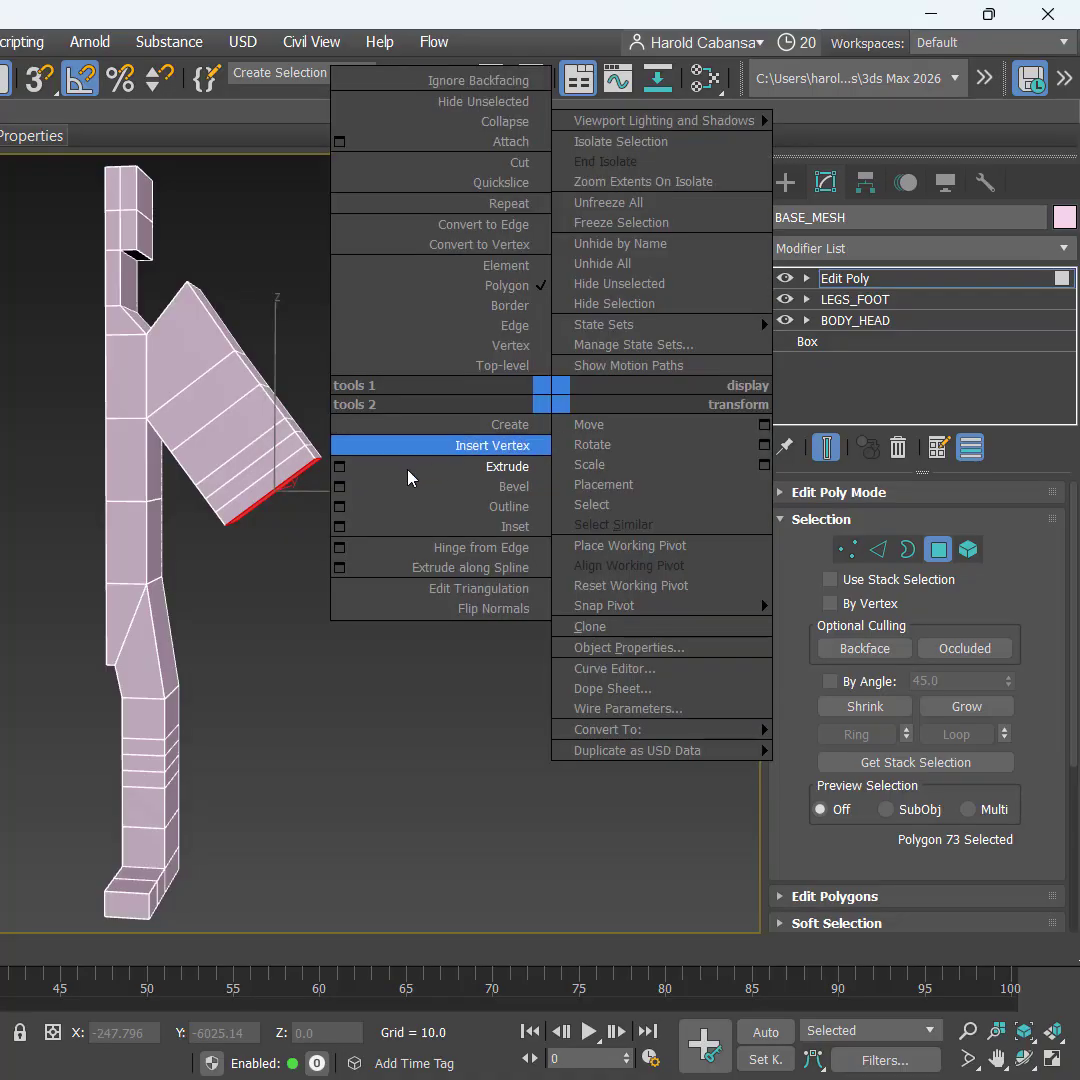
Step: Extrude the arm's end face again at 25 units, applying twice before committing
click(345, 467)
double_click(612, 371)
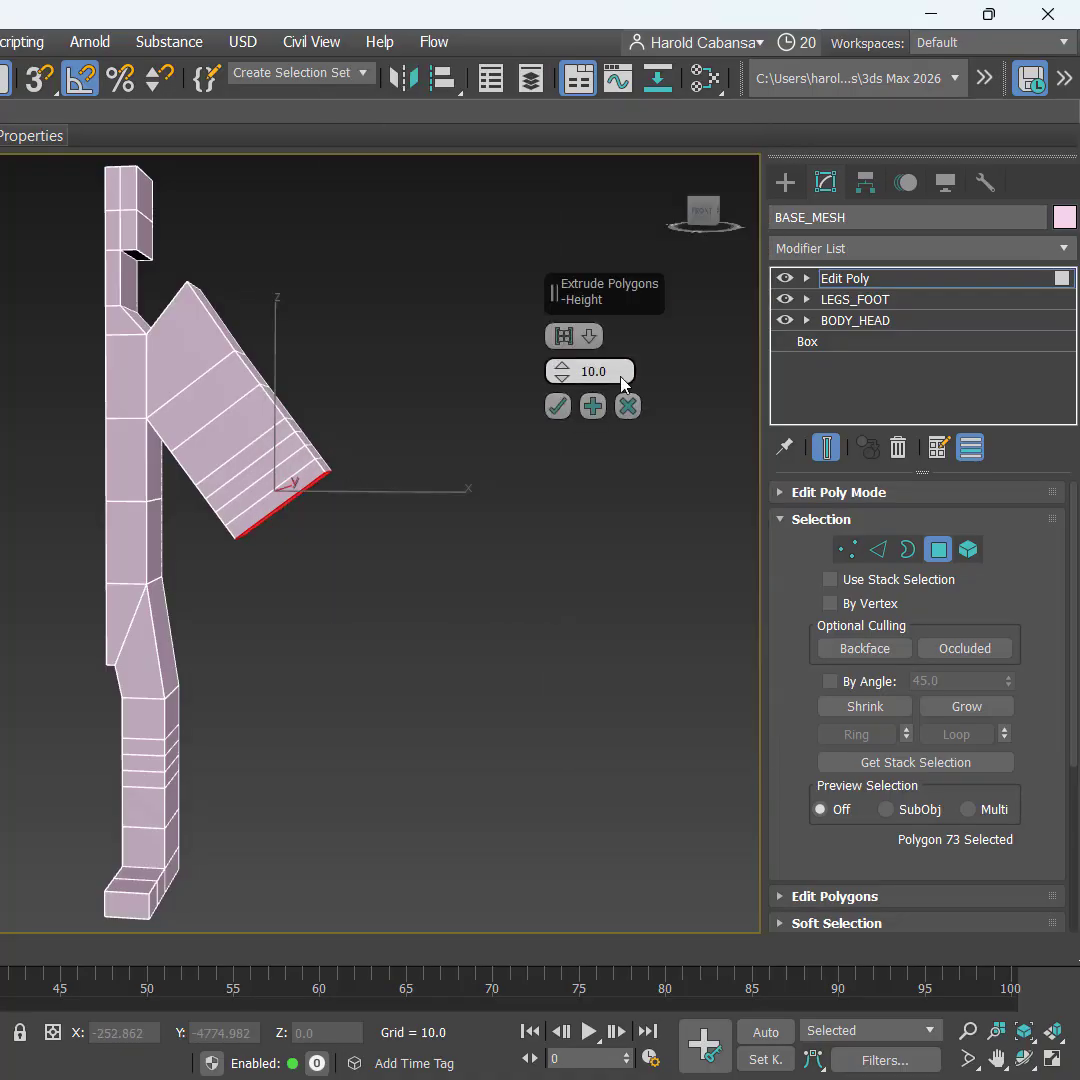
text(25)
key(Return)
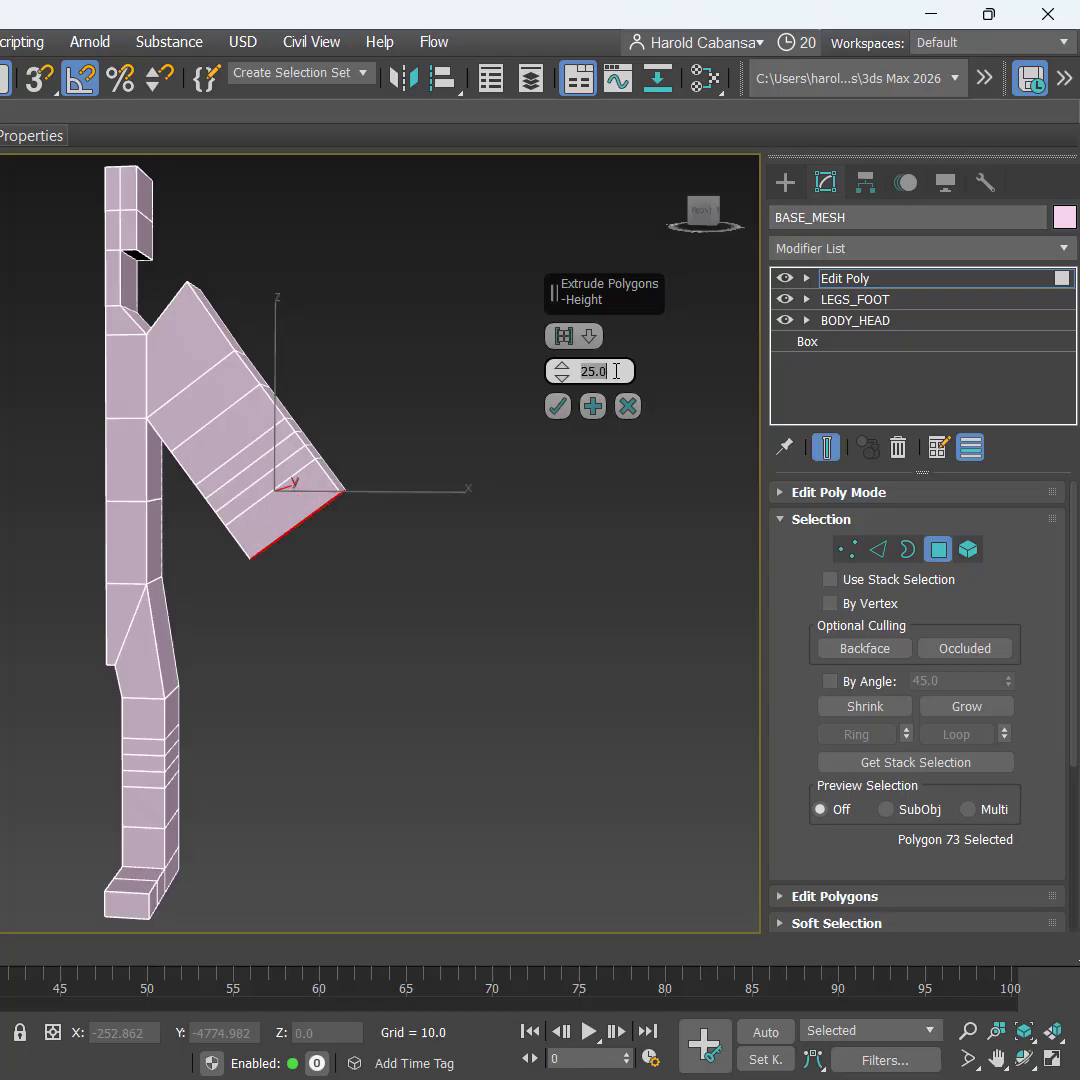
key(ctrl)
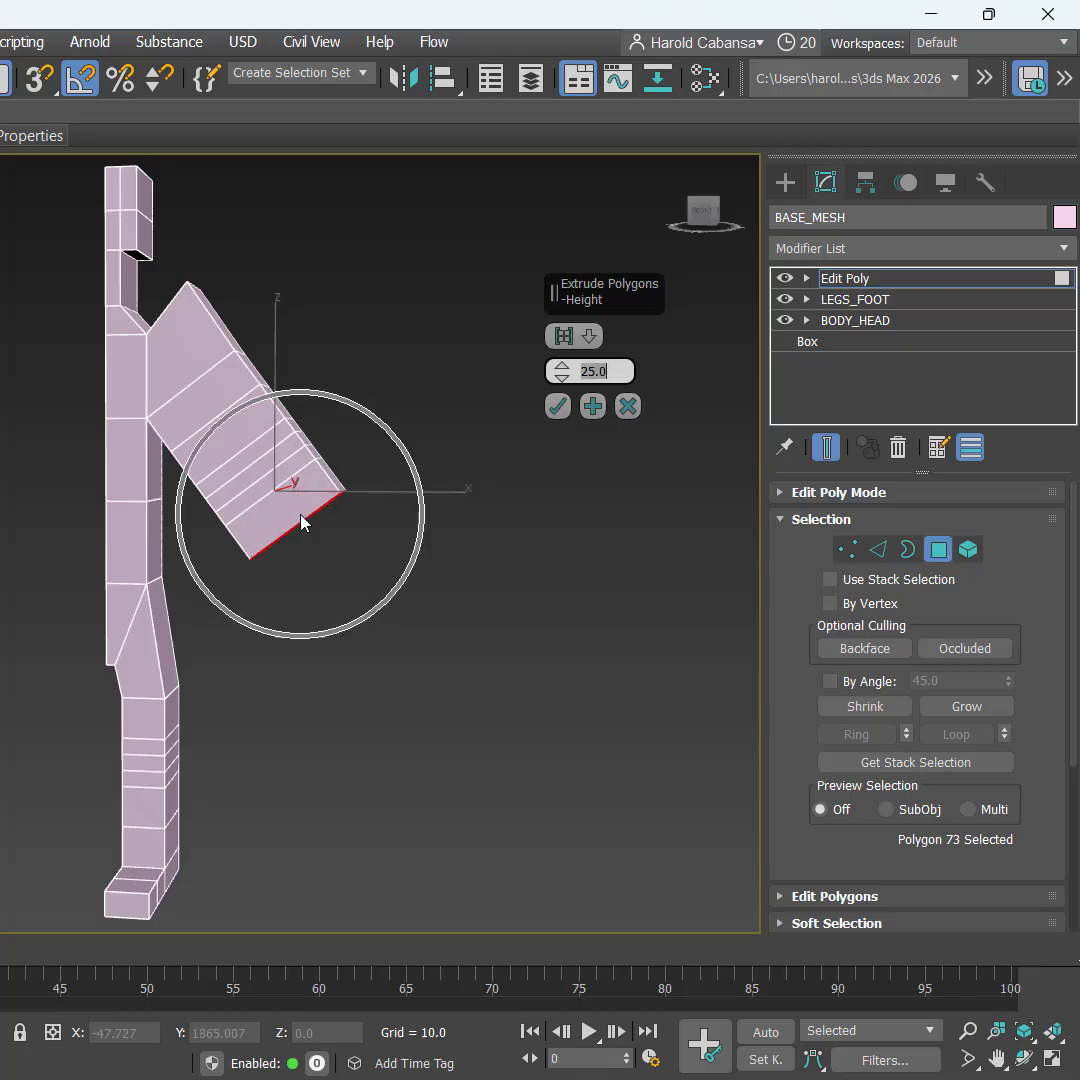
click(593, 407)
key(ctrl)
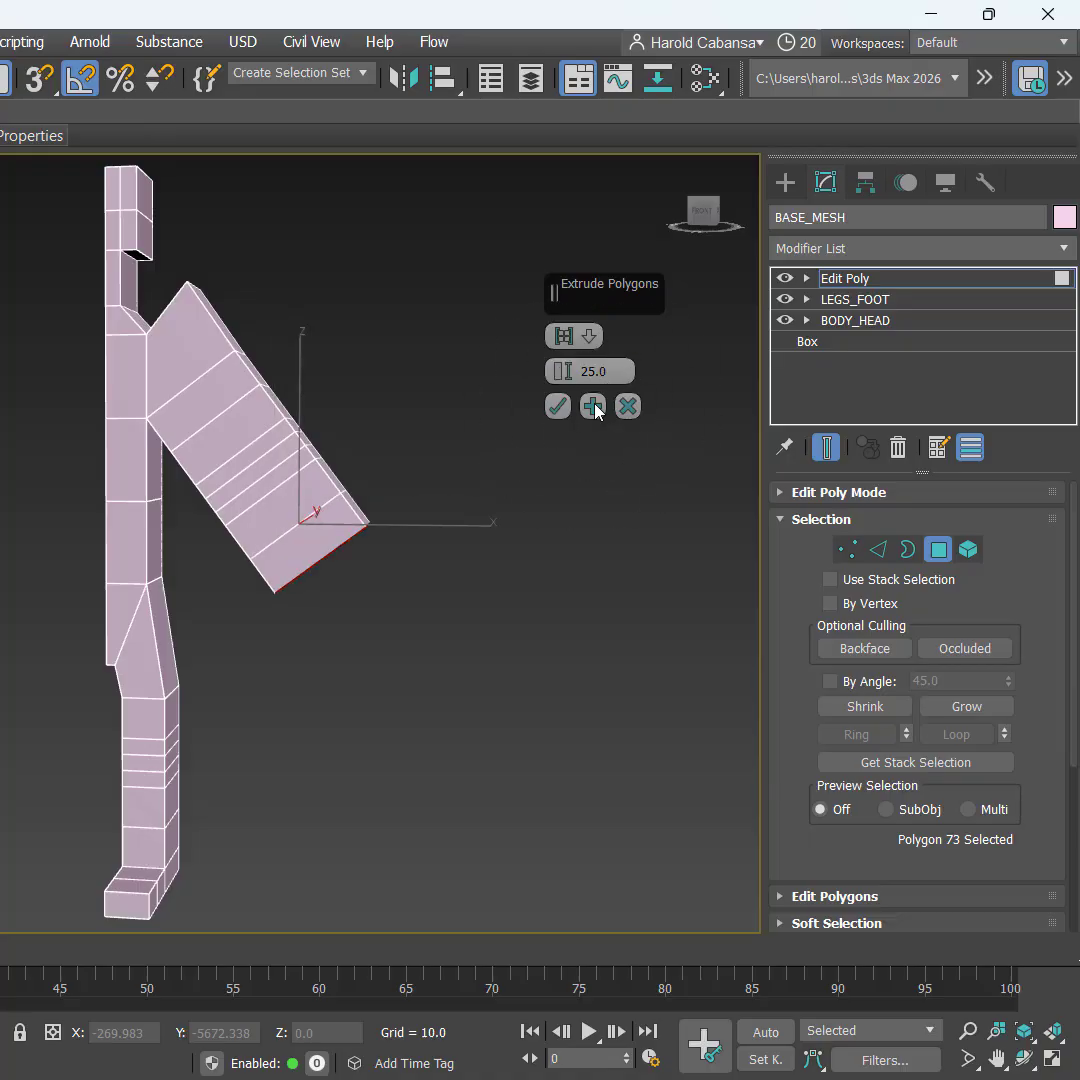
click(593, 407)
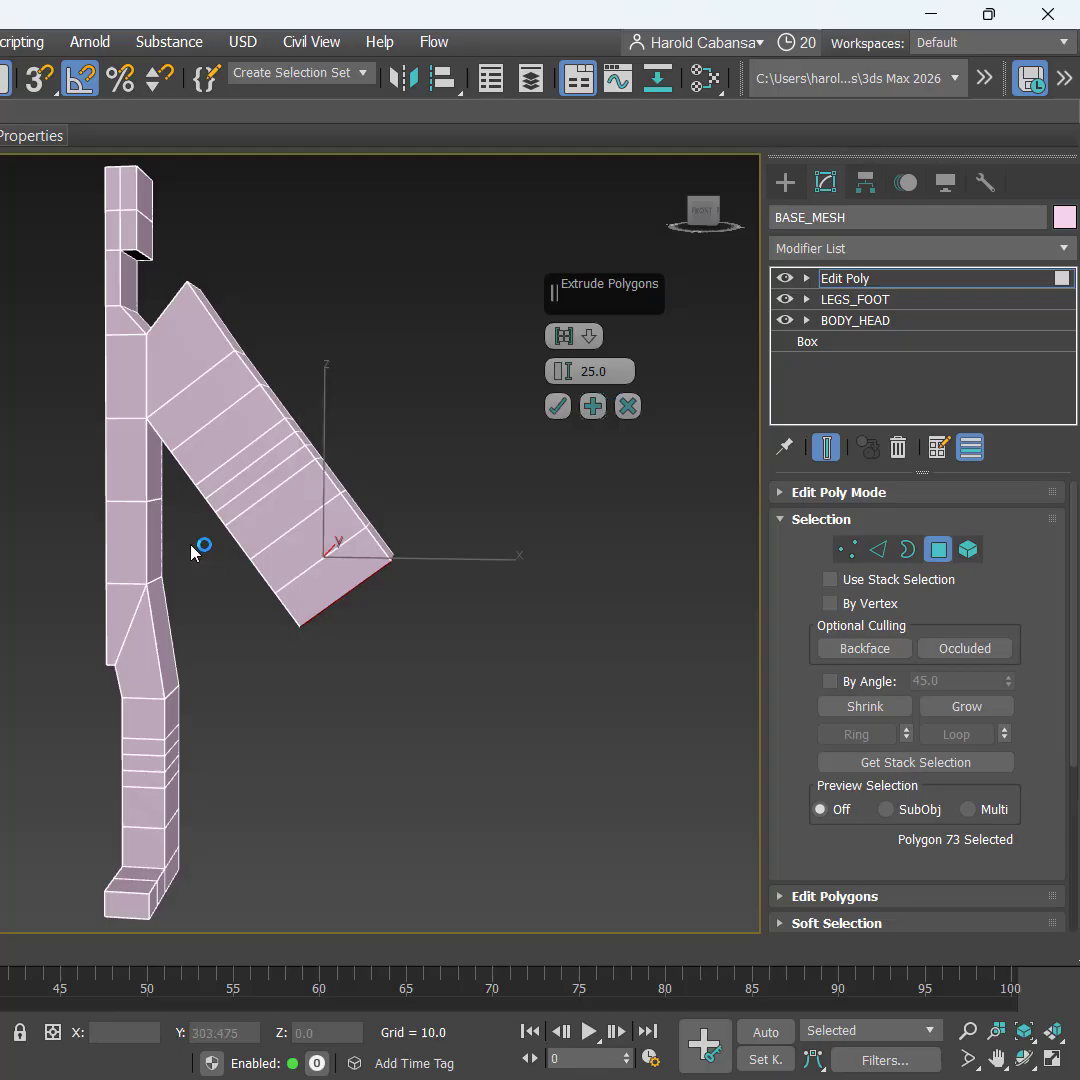
key(ctrl)
click(556, 407)
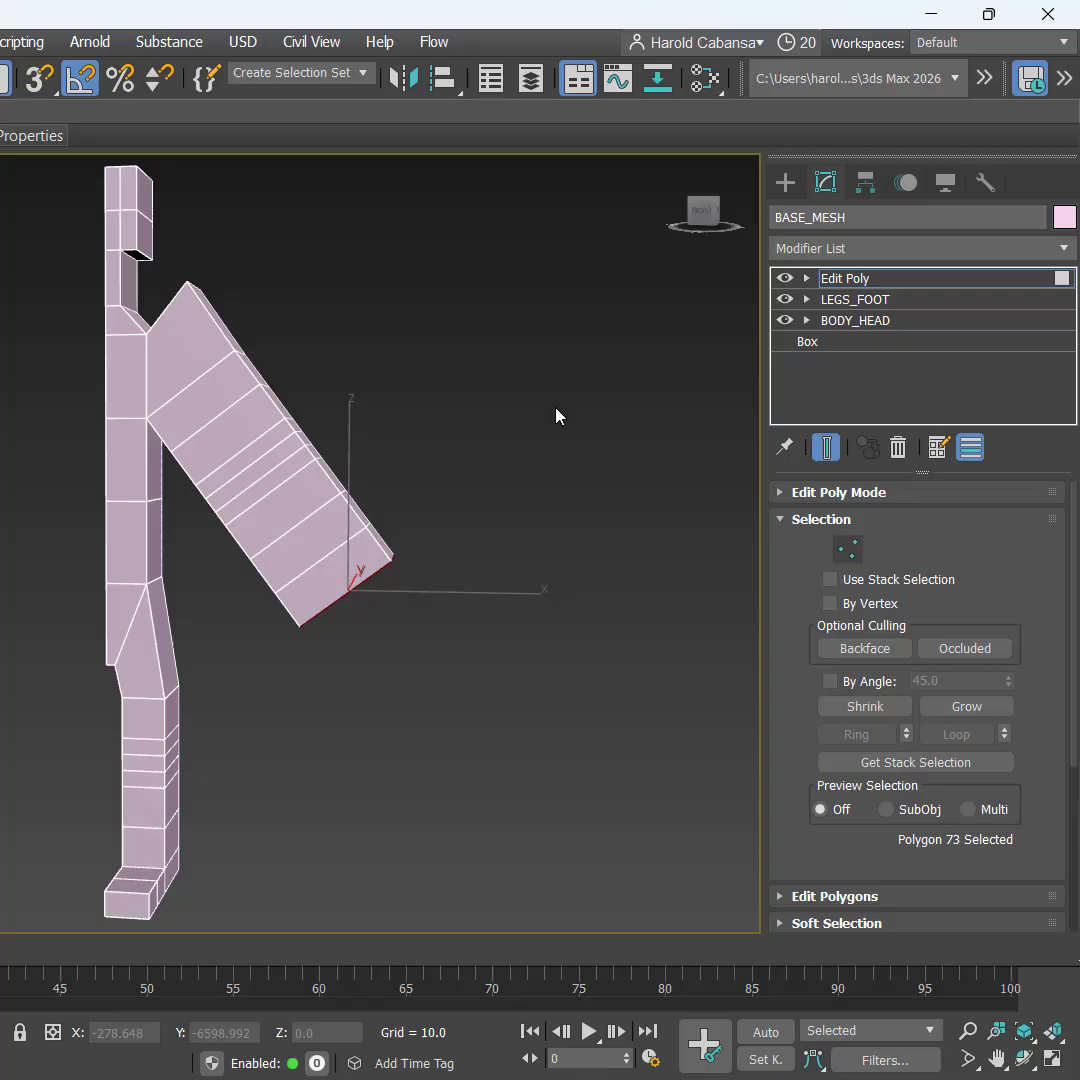
Step: Rename the Edit Poly modifier to ARM_HAND
right_click(960, 284)
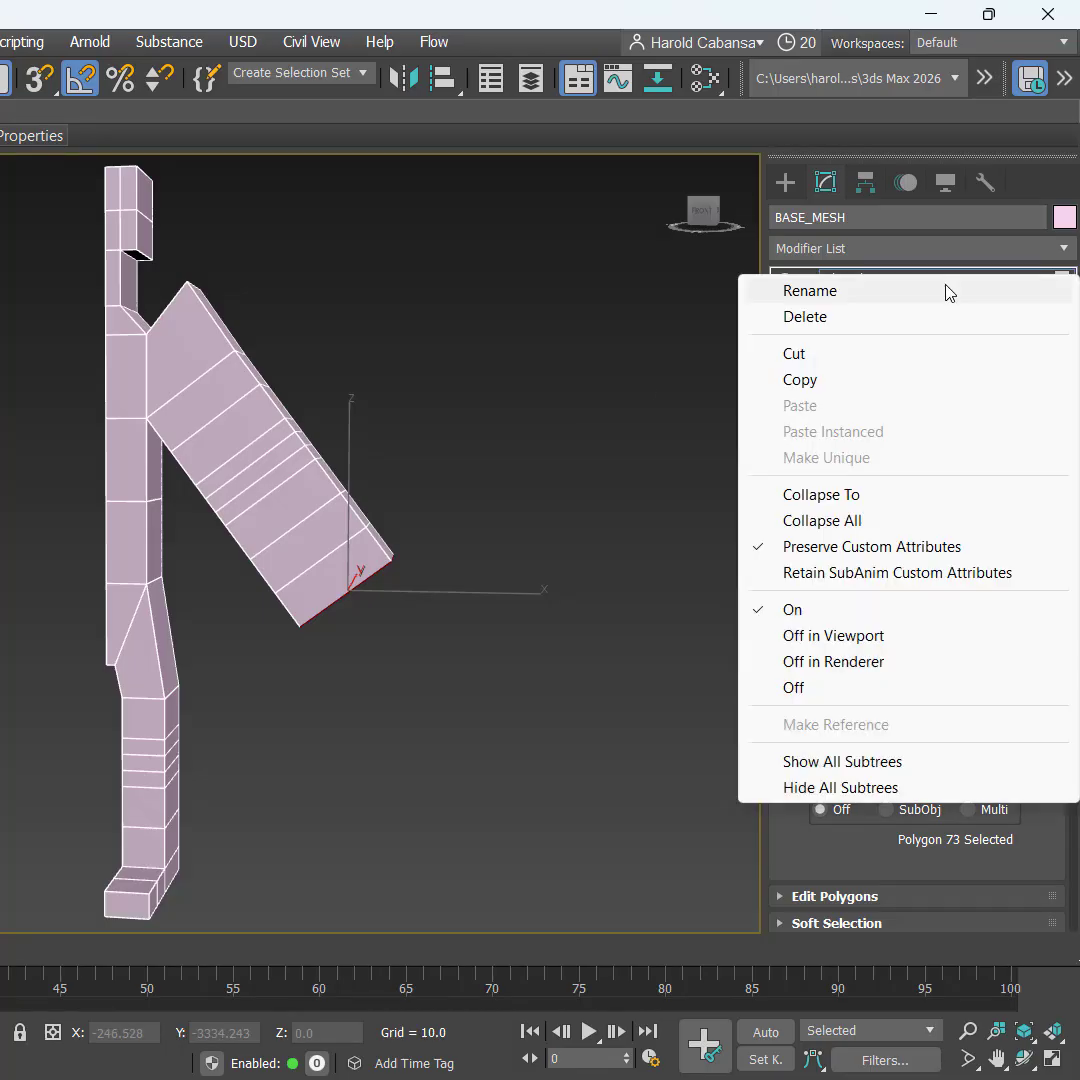
click(945, 290)
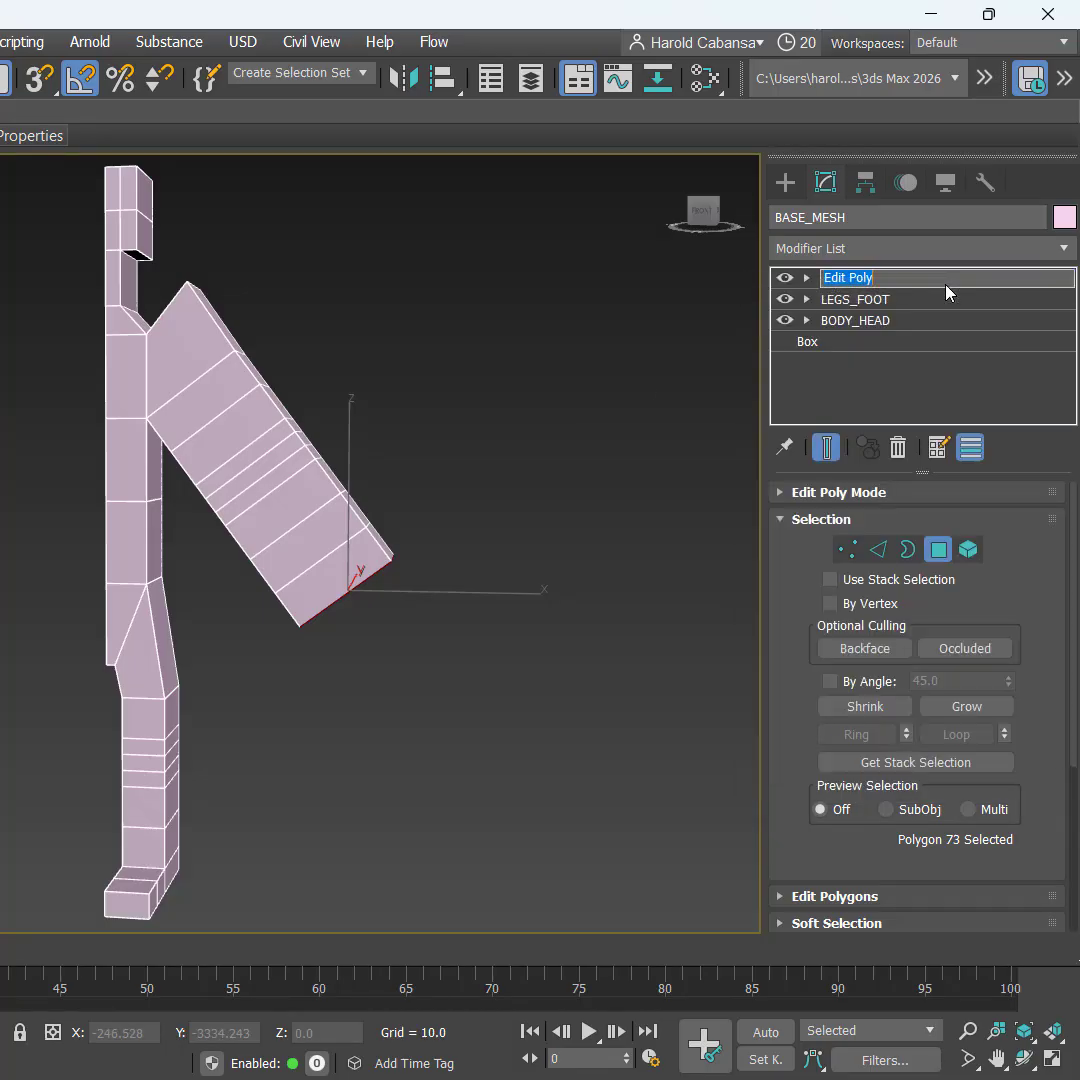
text(ARM_HAND)
key(Return)
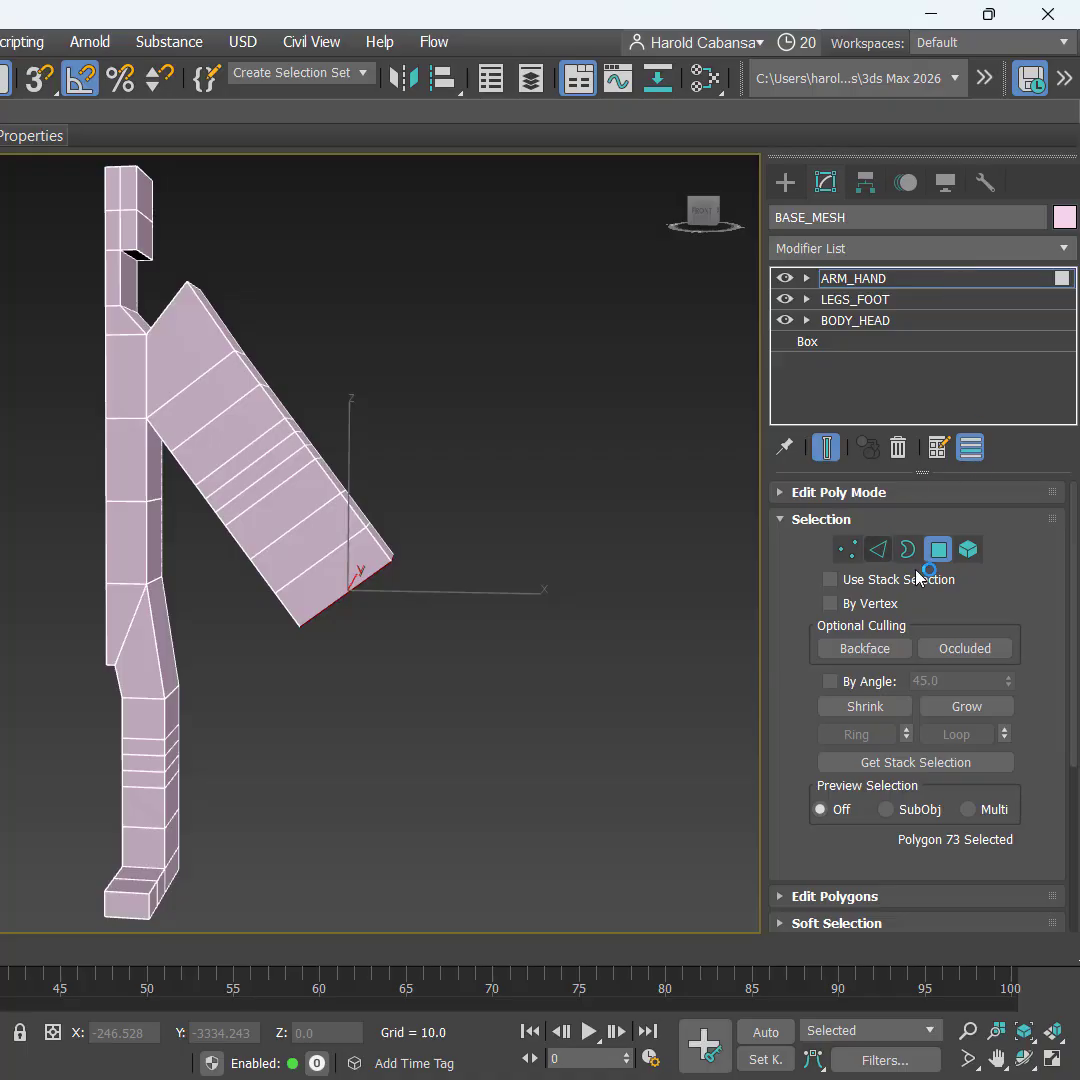
Step: Exit Polygon mode and frame the reselected BASE_MESH in the maximized Front view
click(938, 549)
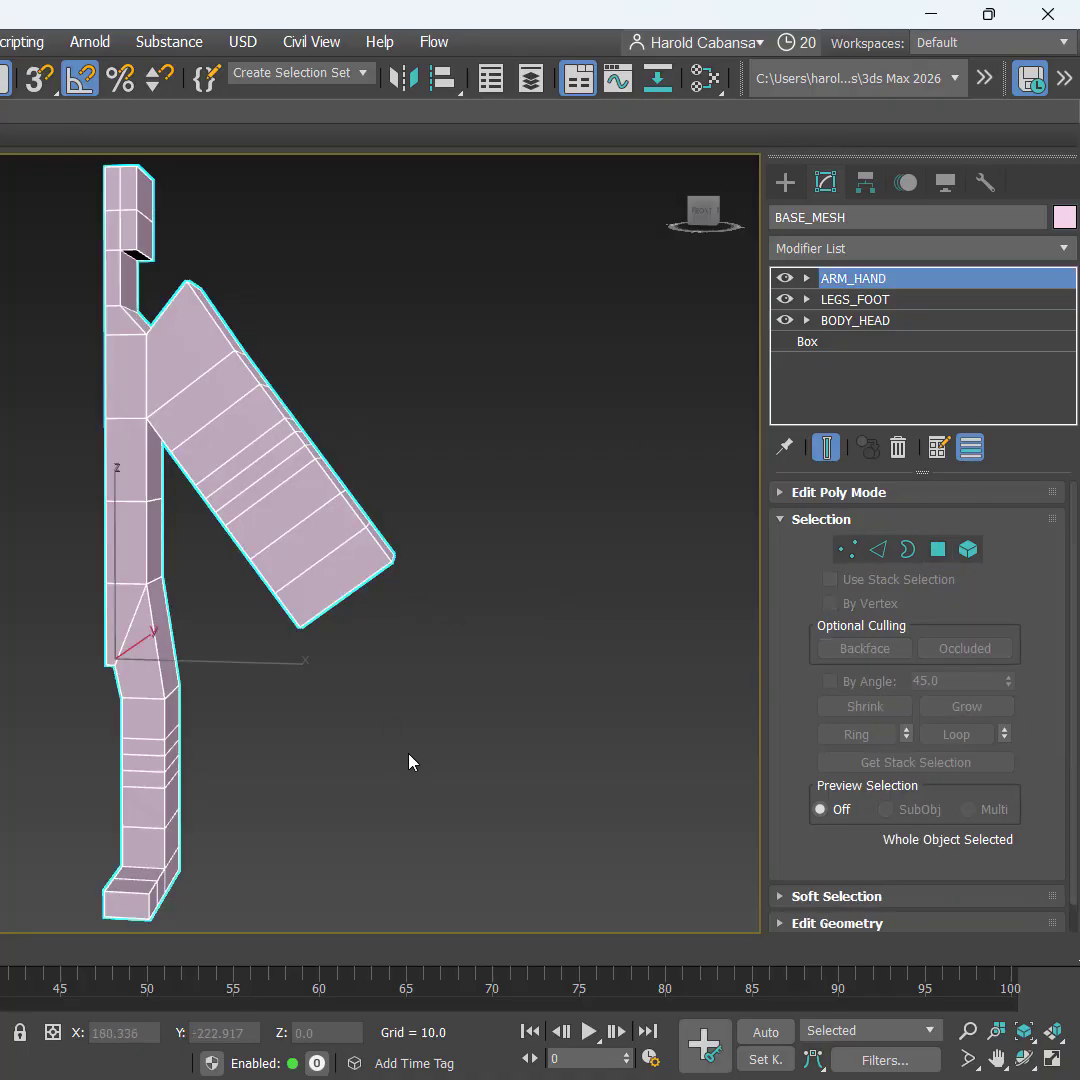
alt+middle_drag(410, 762, 330, 786)
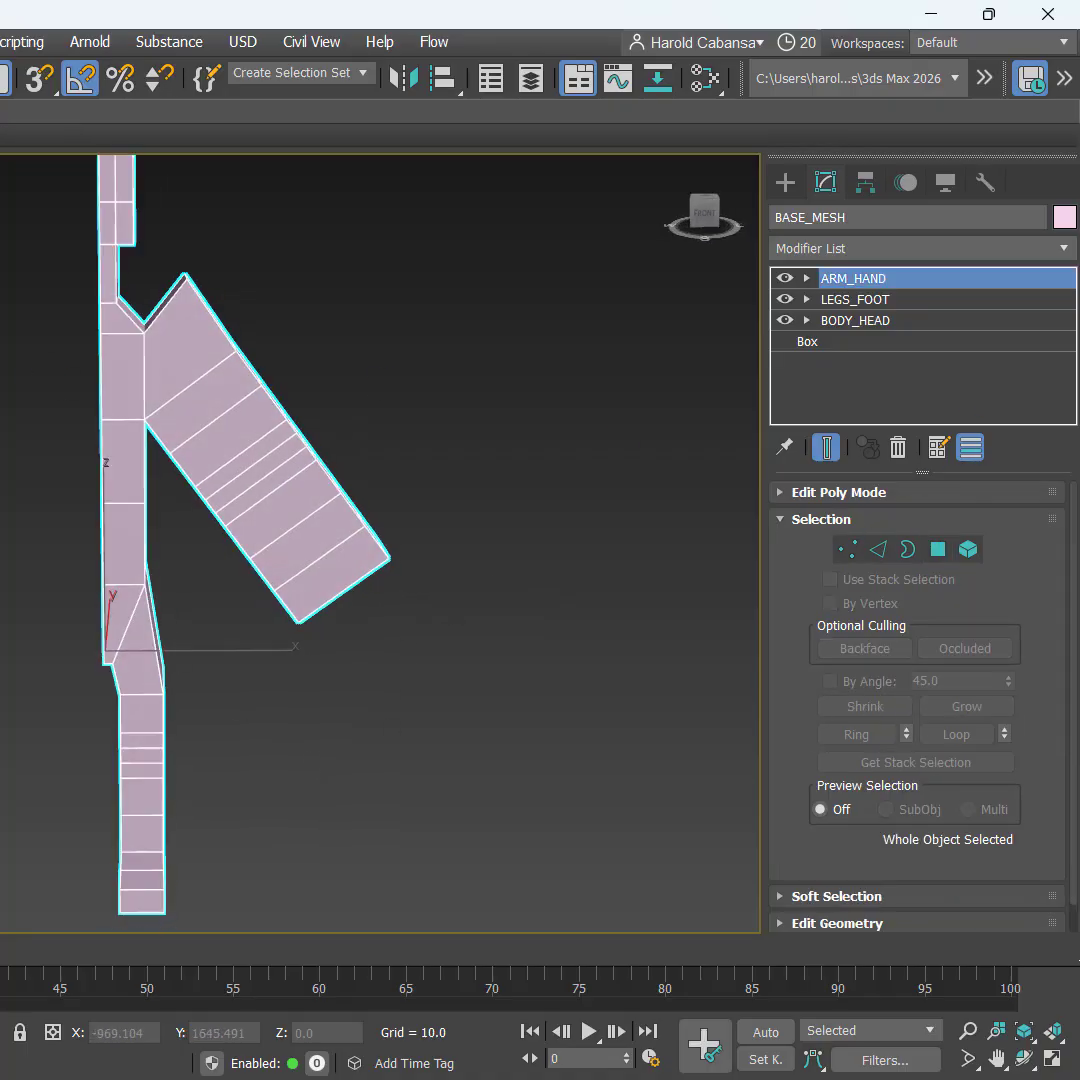
key(alt+w)
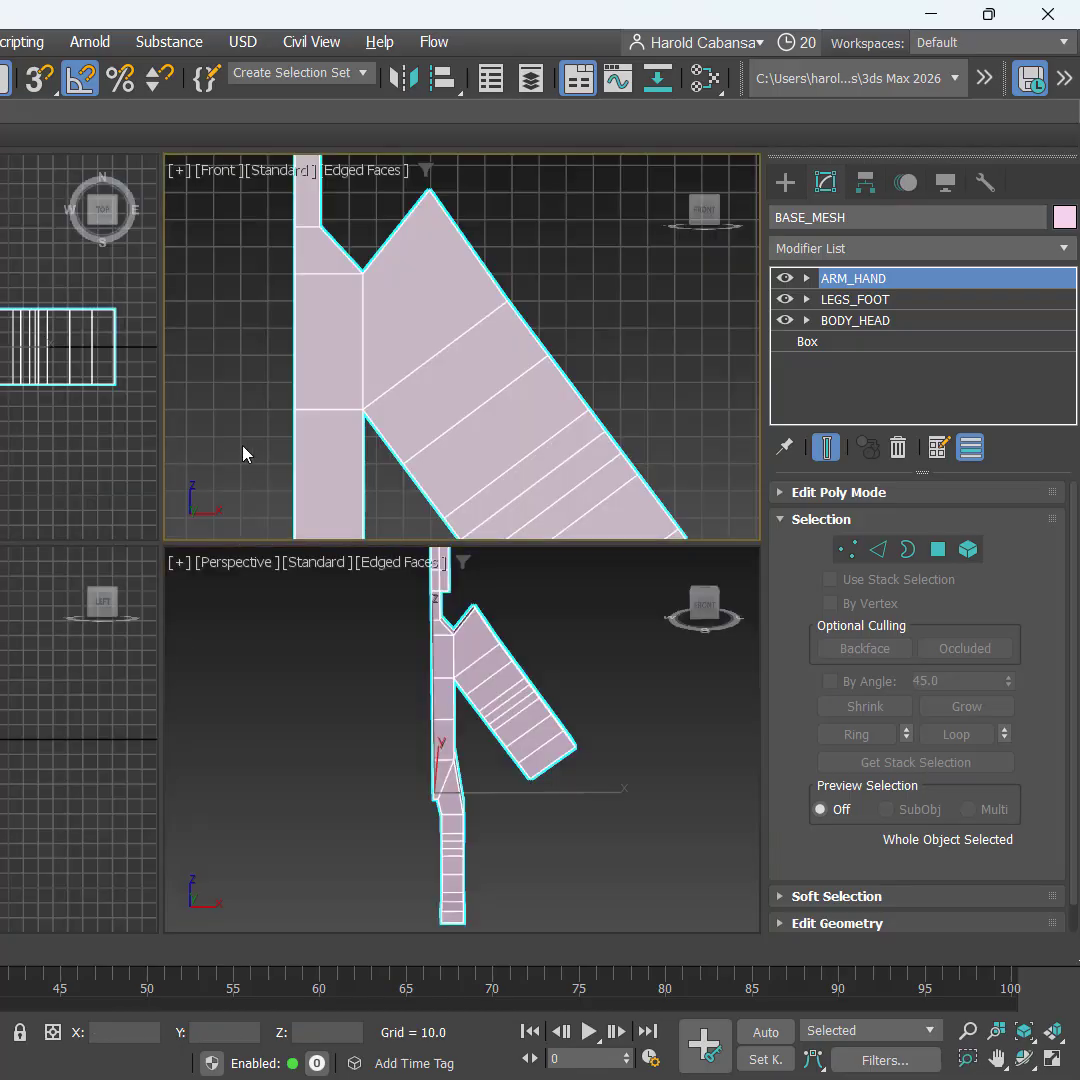
key(z)
key(alt+w)
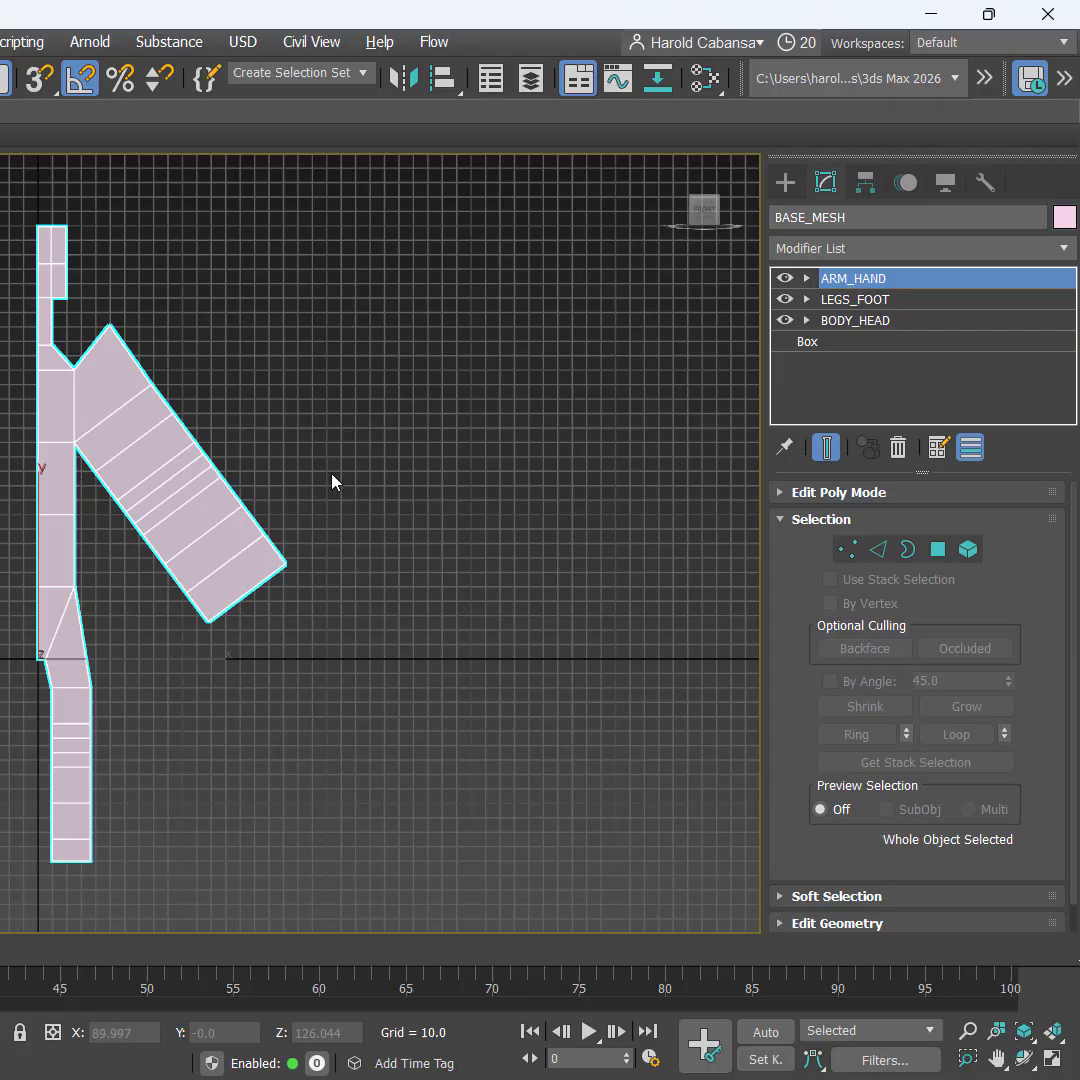
middle_drag(338, 472, 357, 557)
click(222, 533)
click(188, 530)
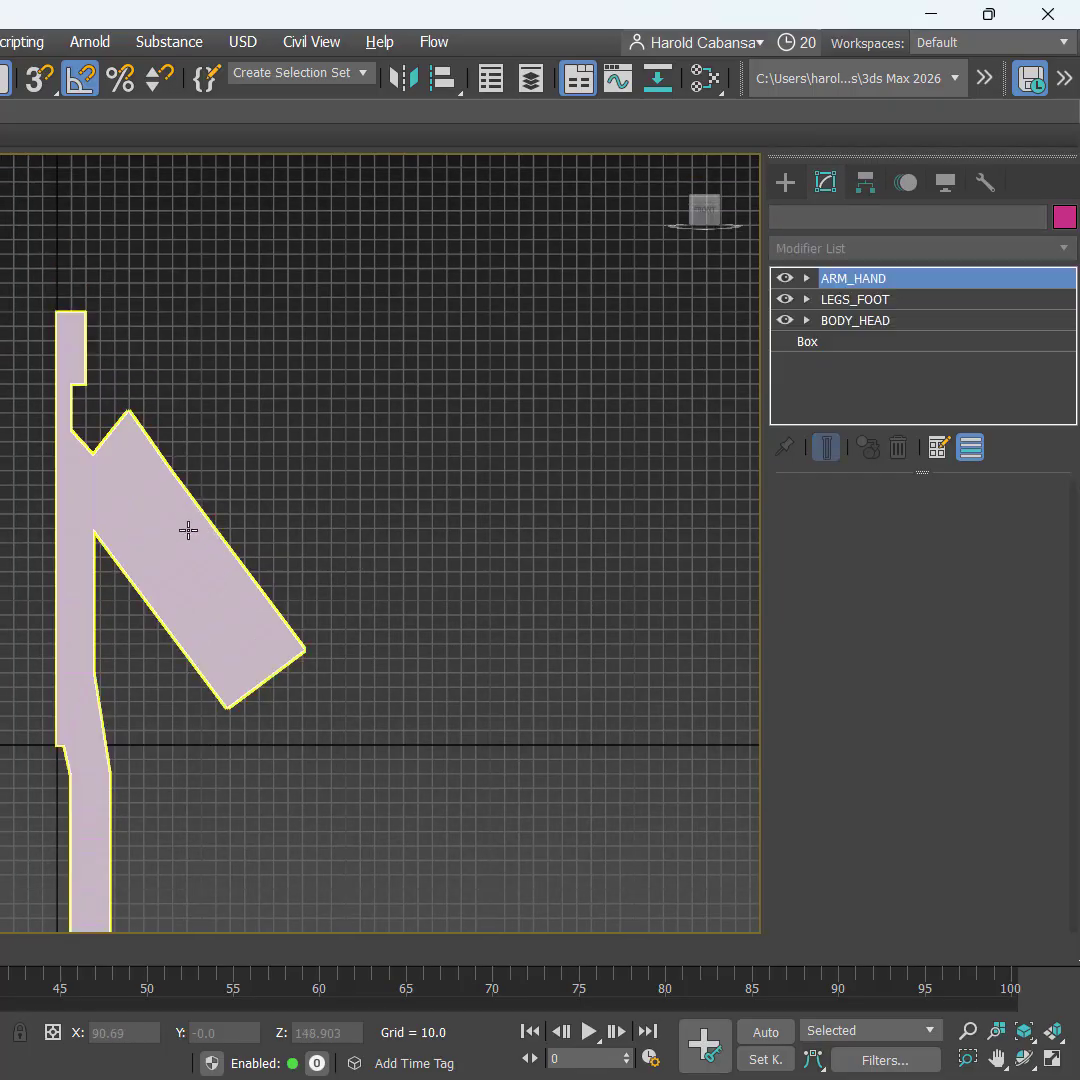
key(F3)
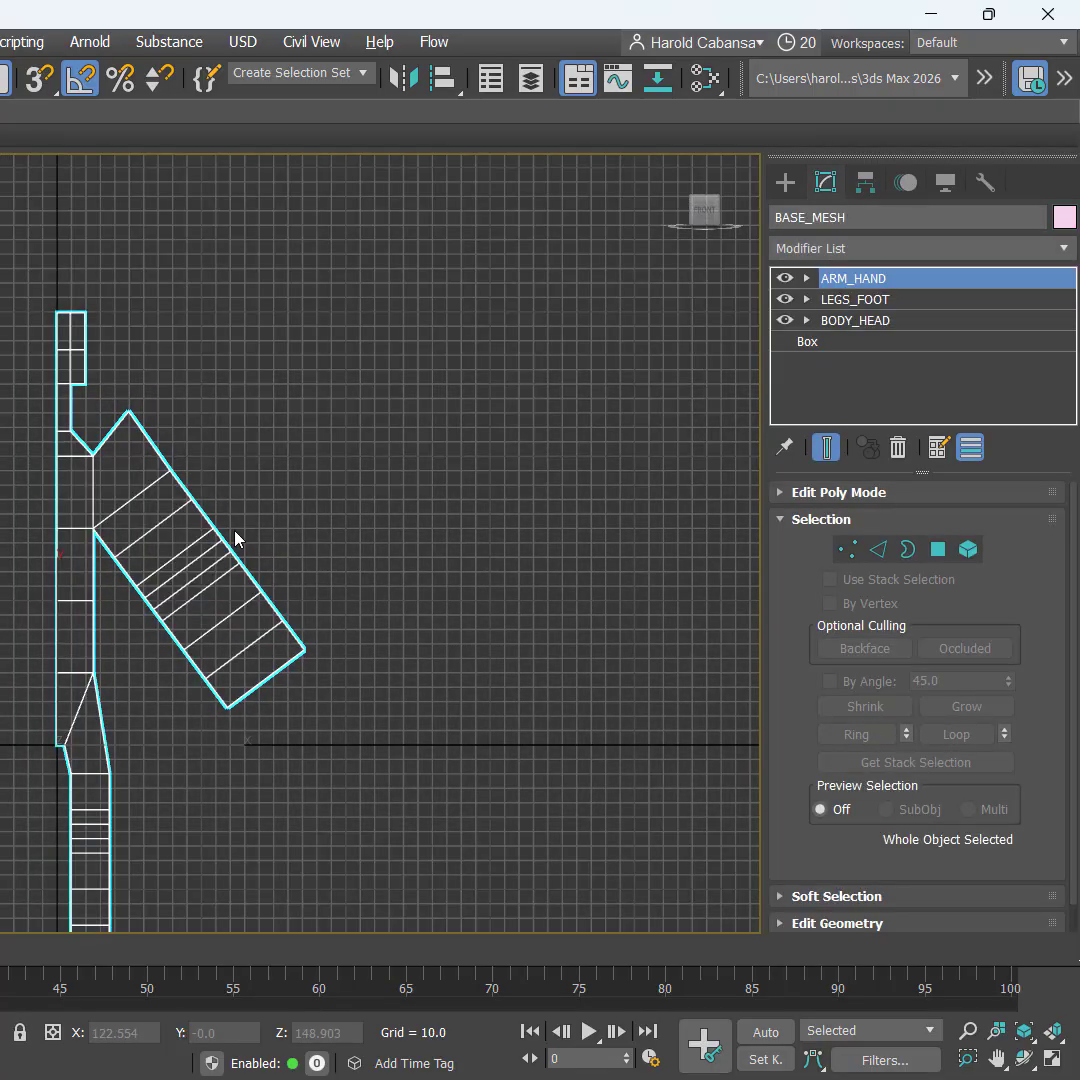
key(F3)
key(F3)
key(F3)
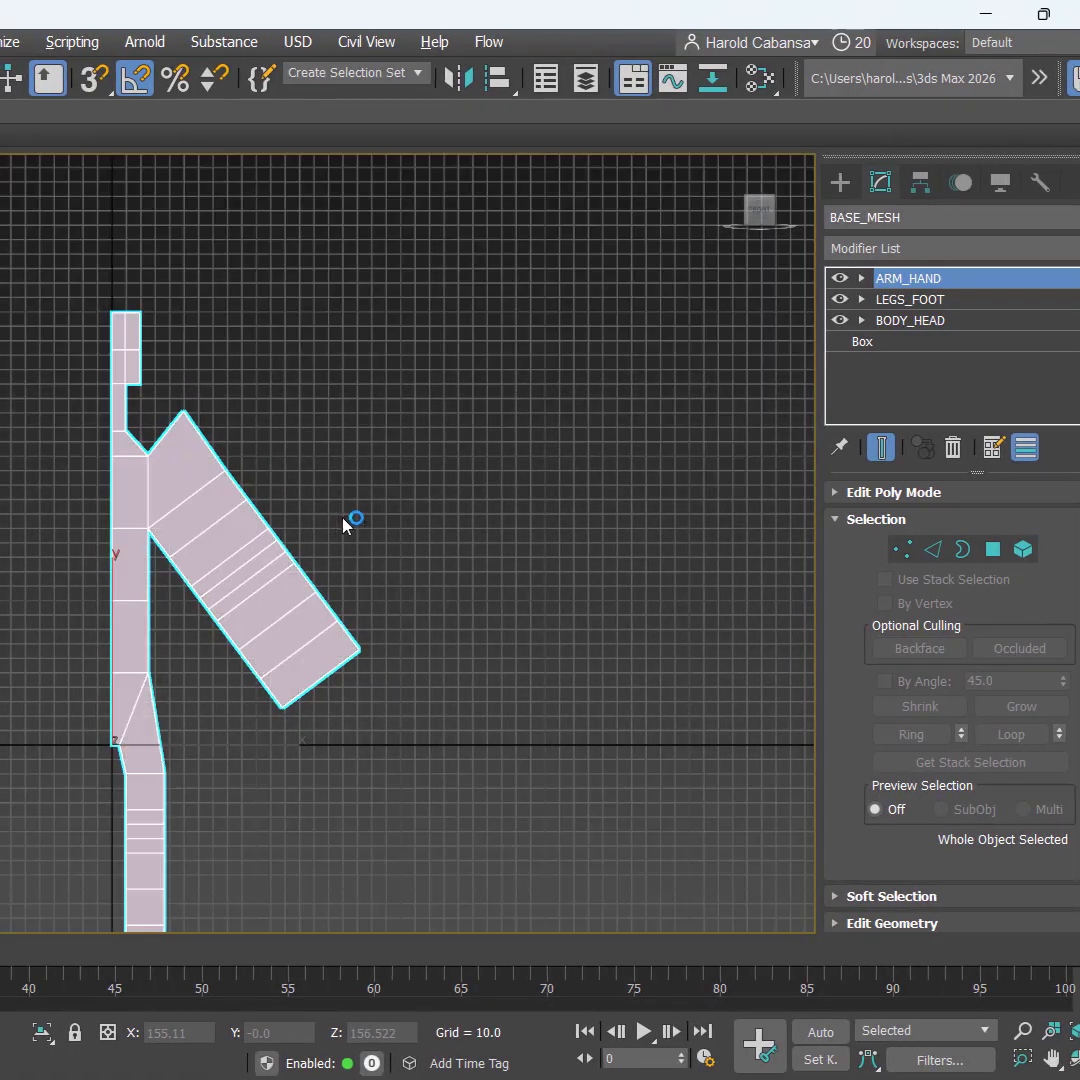
scroll(390, 513, down, 2)
Step: Move BASE_MESH upward along Y in the Front view
middle_drag(390, 513, 249, 518)
key(w)
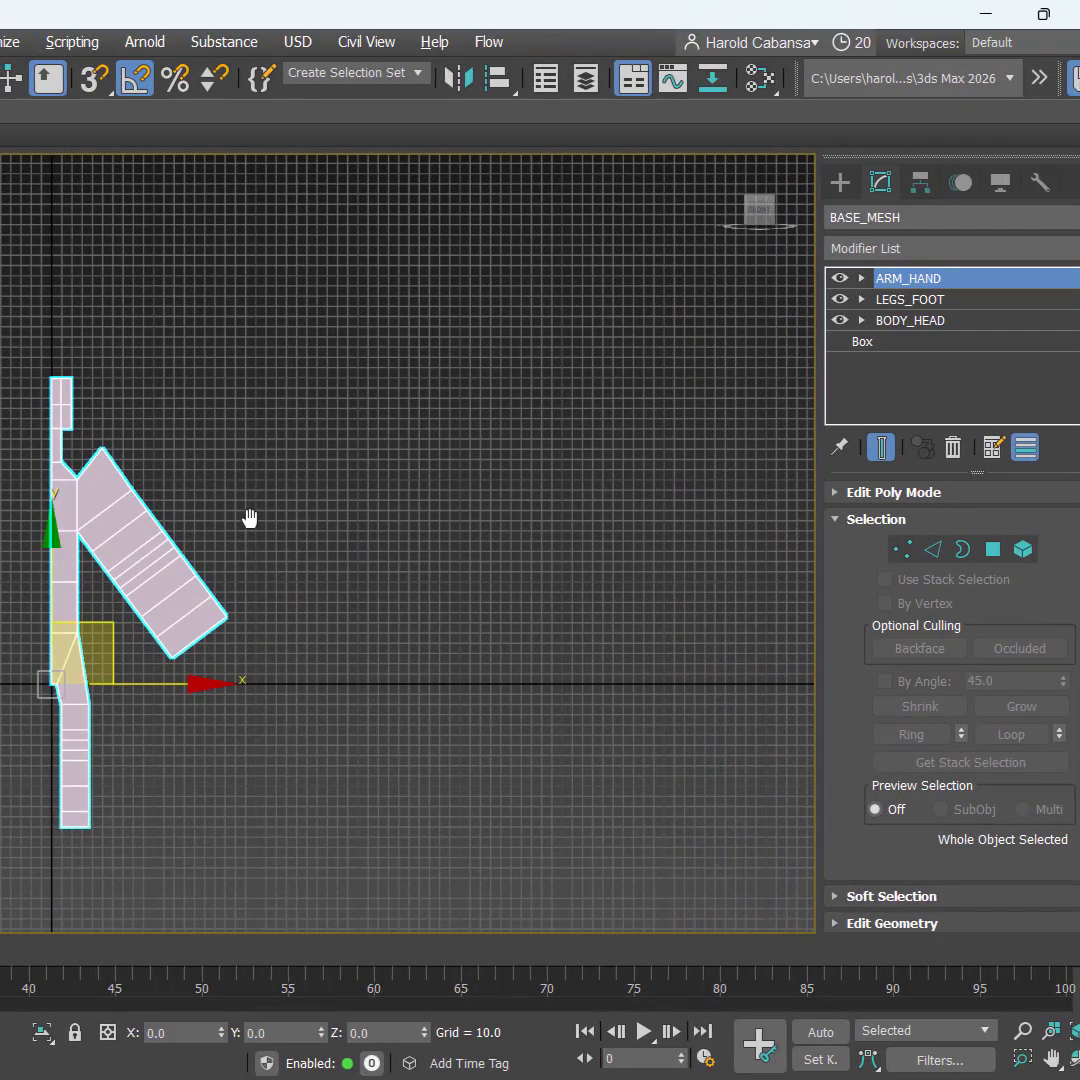
drag(55, 540, 59, 385)
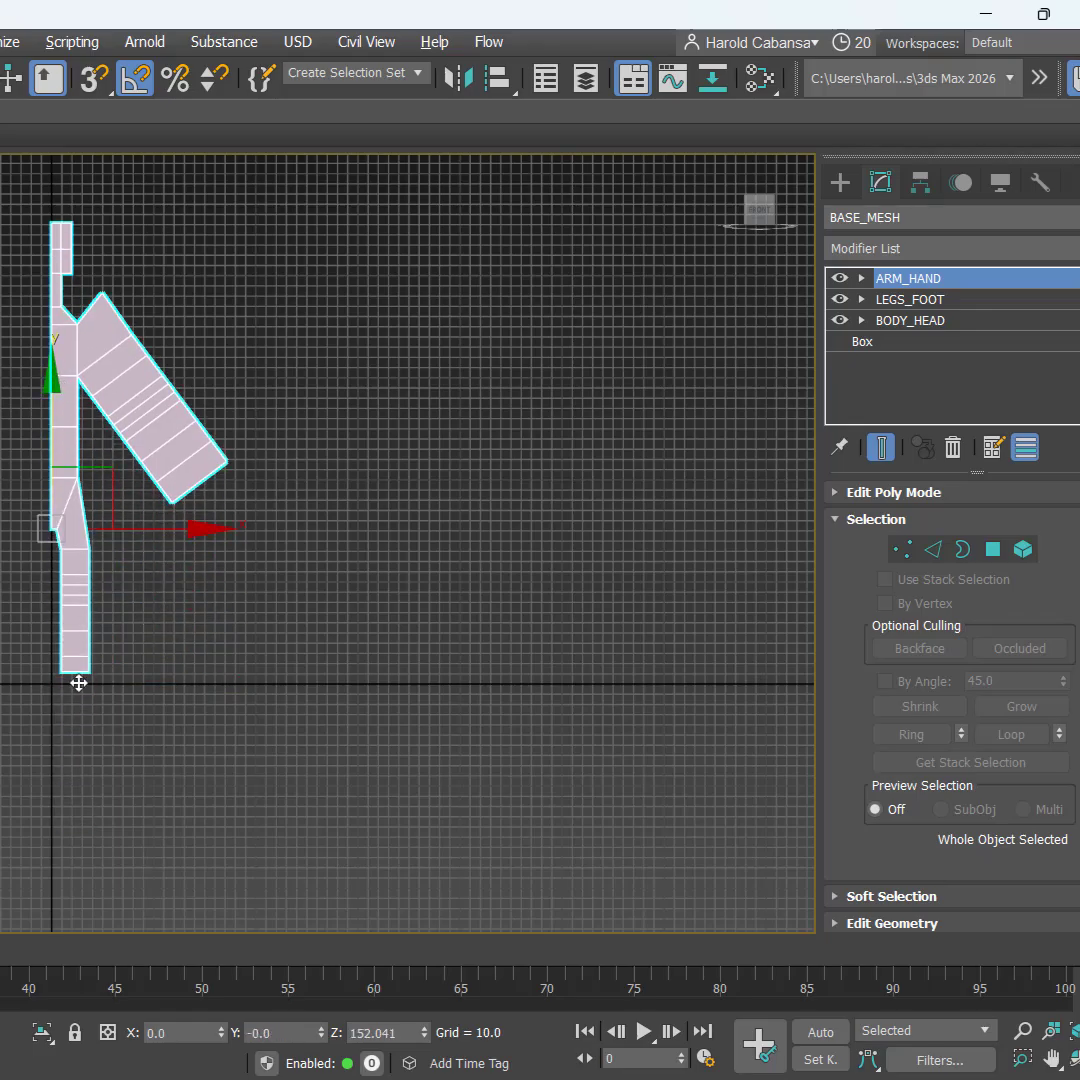
scroll(80, 715, up, 5)
Step: Adjust the body's height so the bottom of the foot meets the ground line
middle_drag(84, 612, 111, 895)
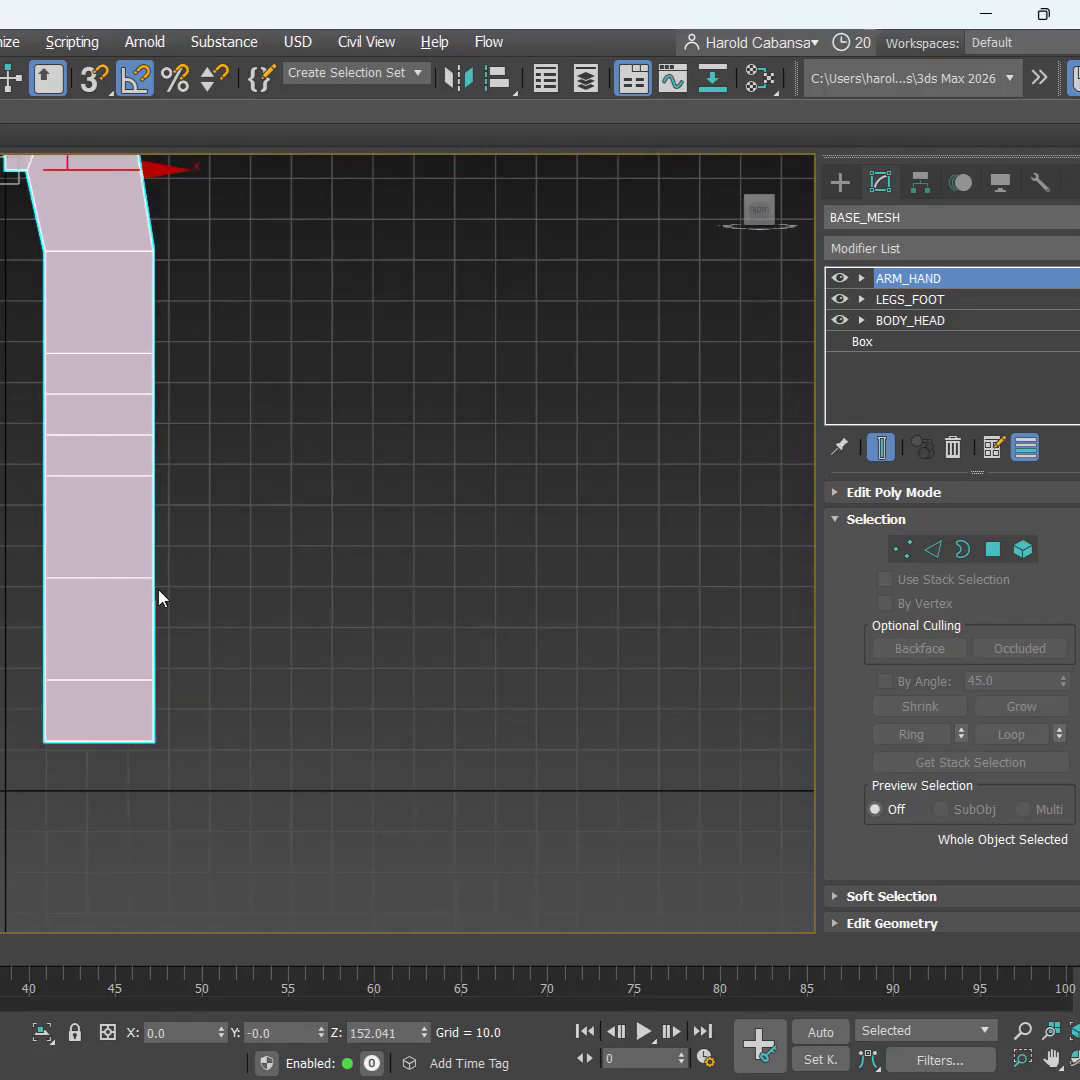
scroll(160, 597, down, 2)
middle_drag(165, 575, 146, 629)
drag(21, 213, 30, 246)
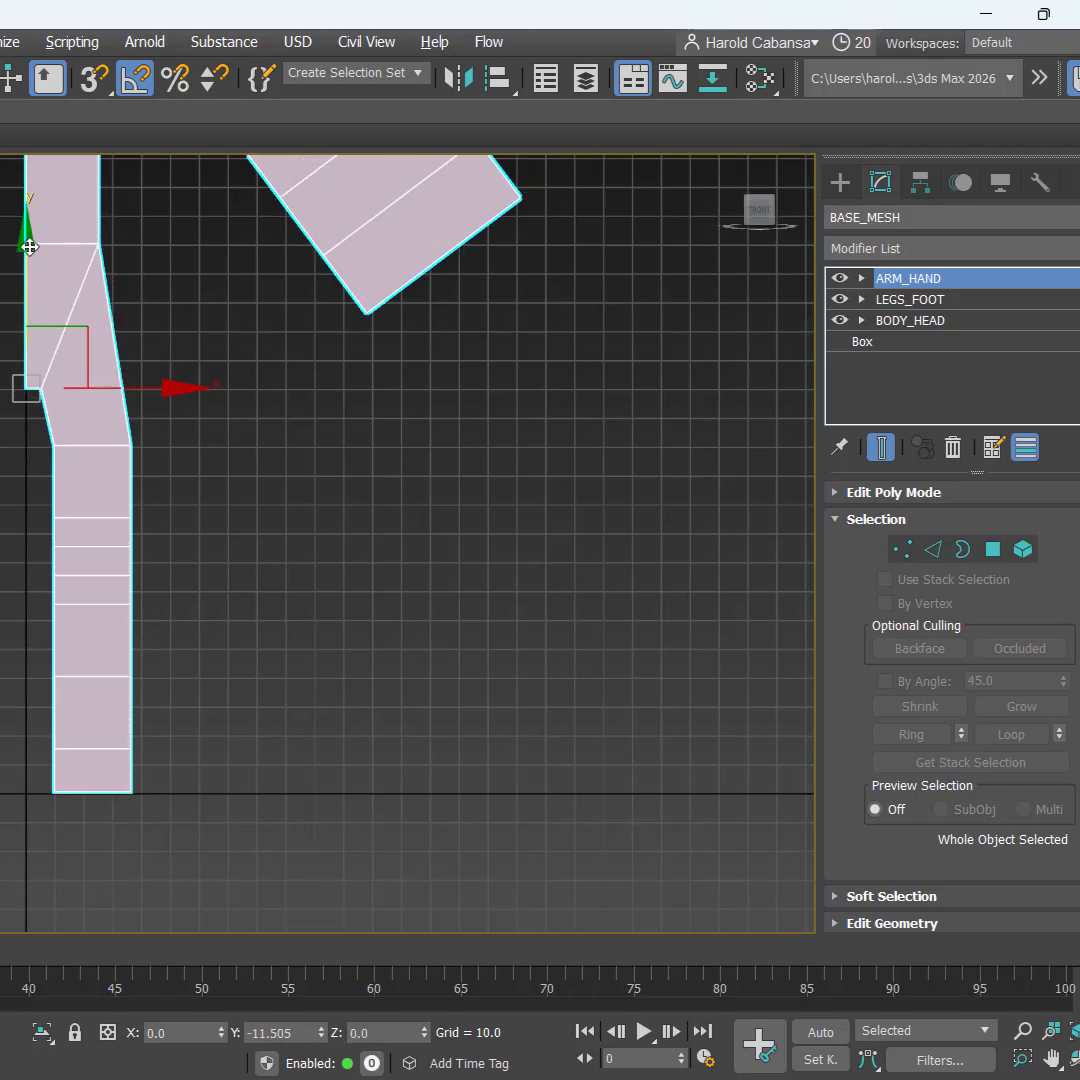
scroll(188, 841, up, 5)
scroll(306, 511, down, 3)
scroll(241, 582, up, 2)
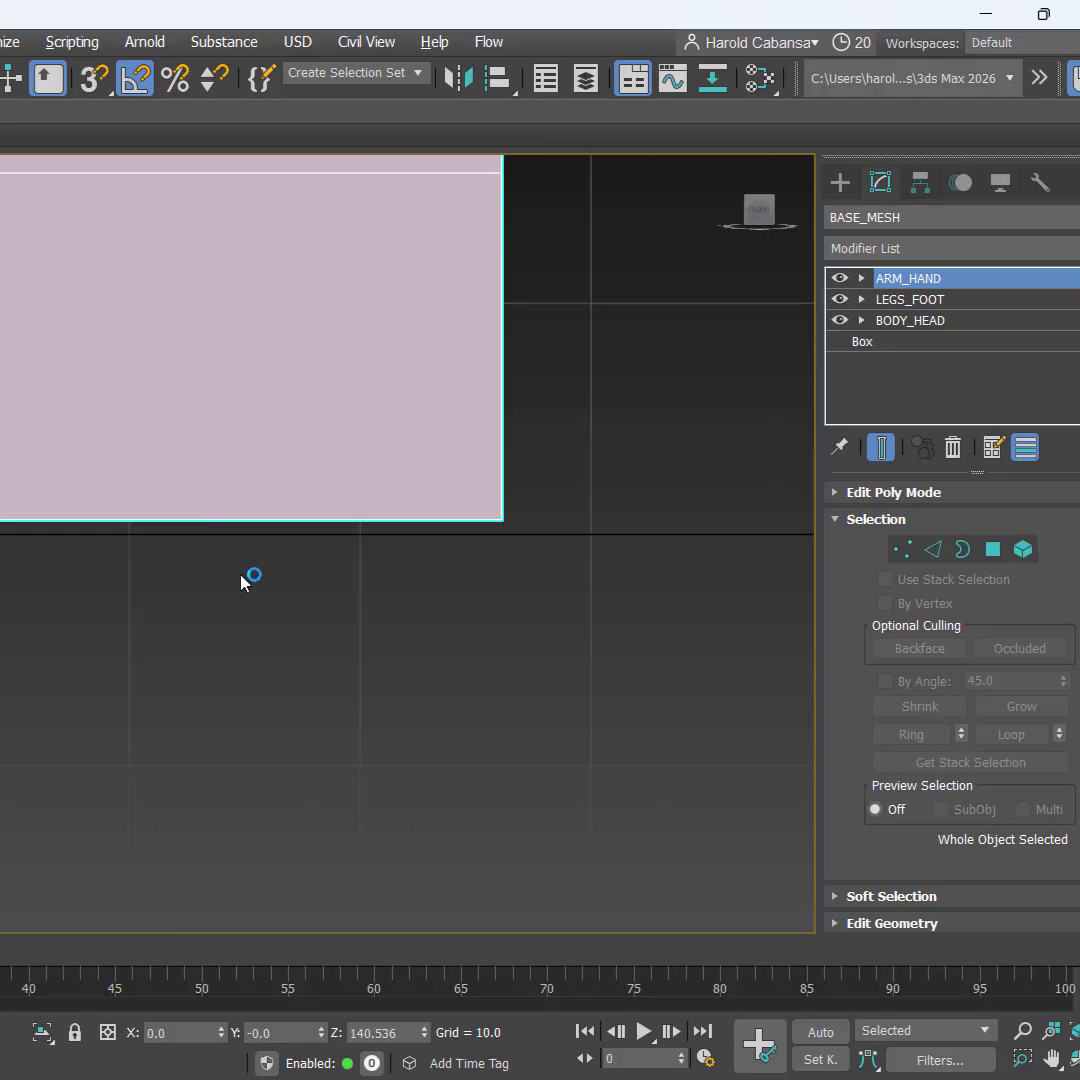
scroll(256, 509, down, 4)
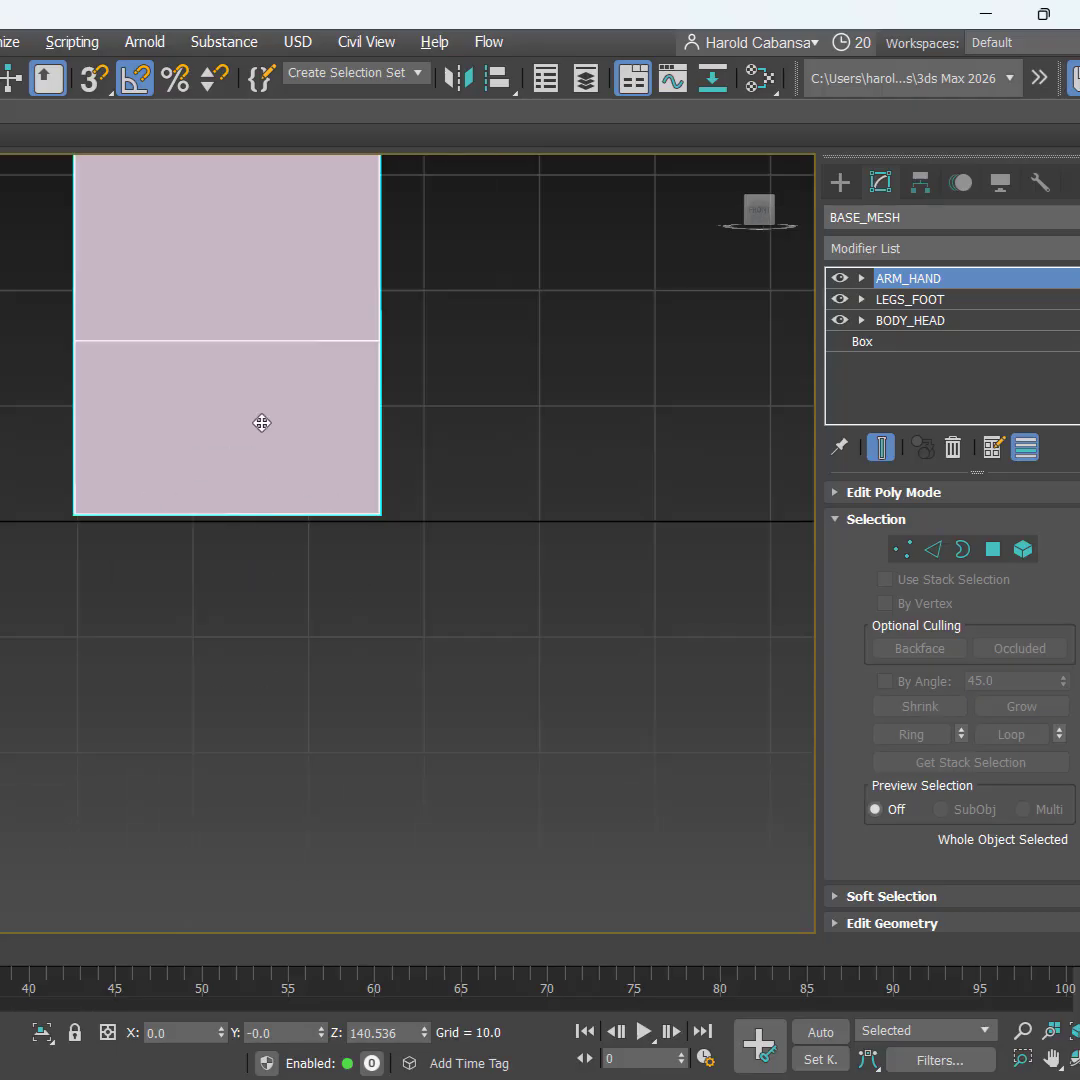
middle_drag(244, 400, 227, 610)
scroll(228, 618, up, 2)
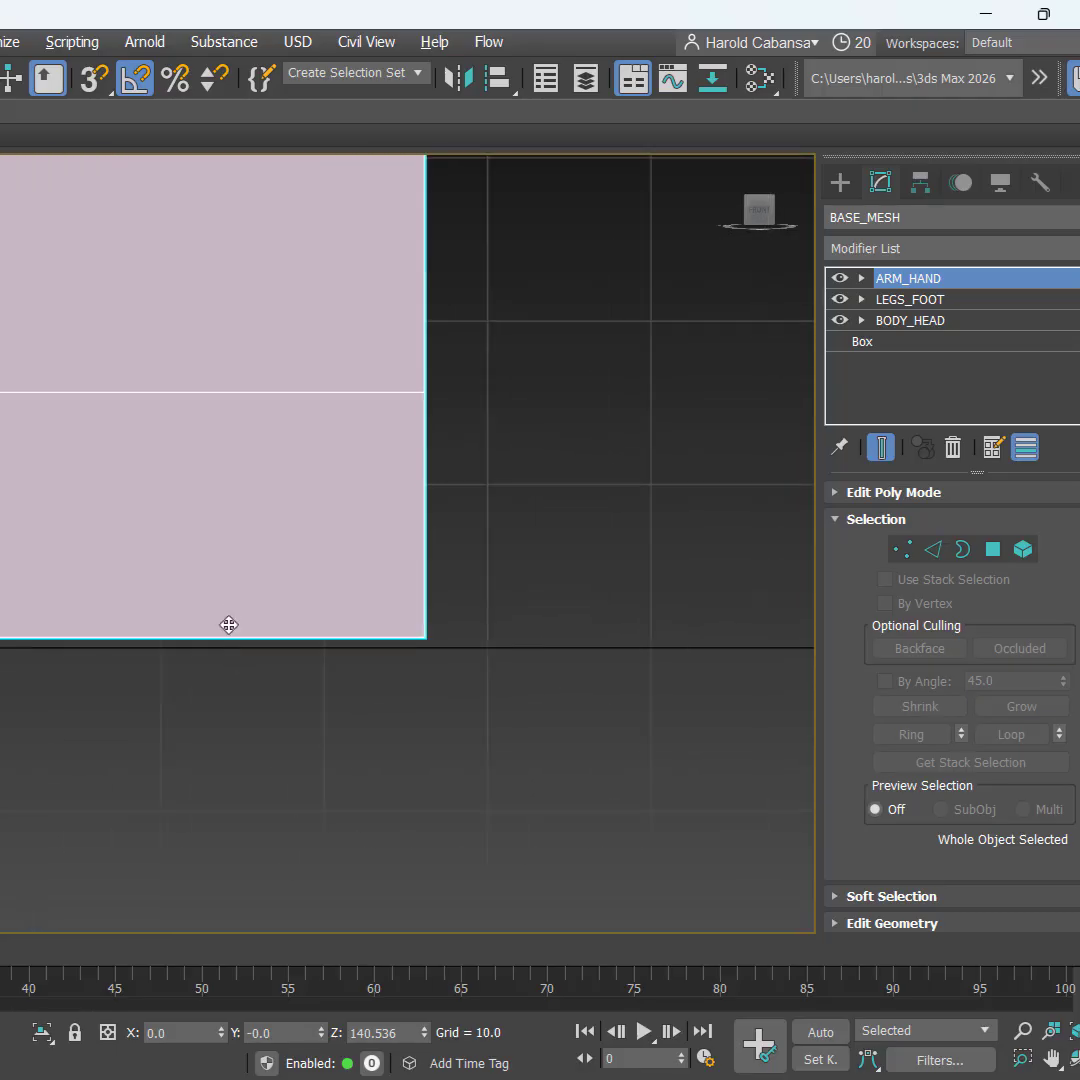
key(ctrl)
key(ctrl)
key(ctrl)
key(ctrl)
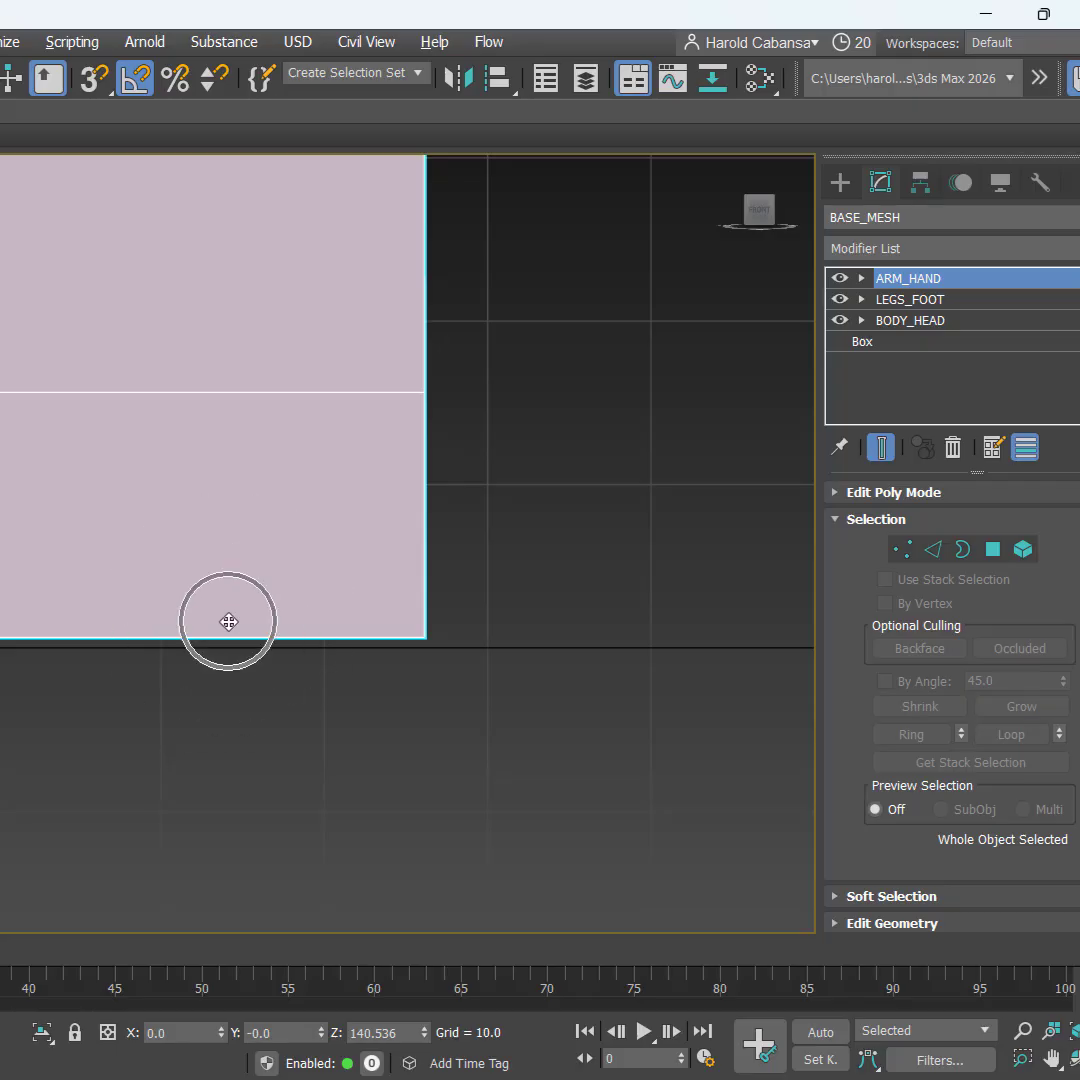
key(ctrl)
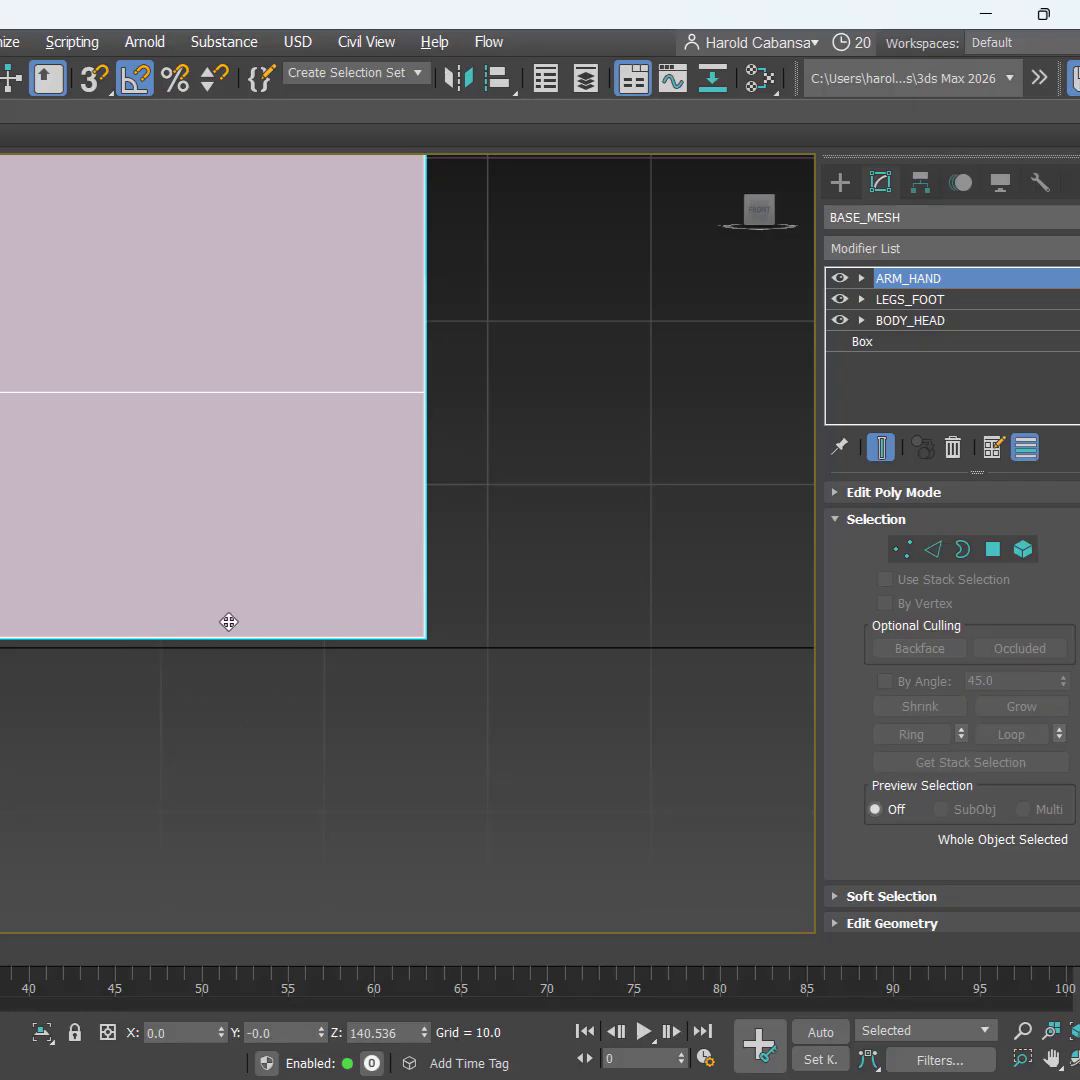
Step: Select the foot's eight bottom vertices and set their Z to 0
click(903, 549)
key(ctrl)
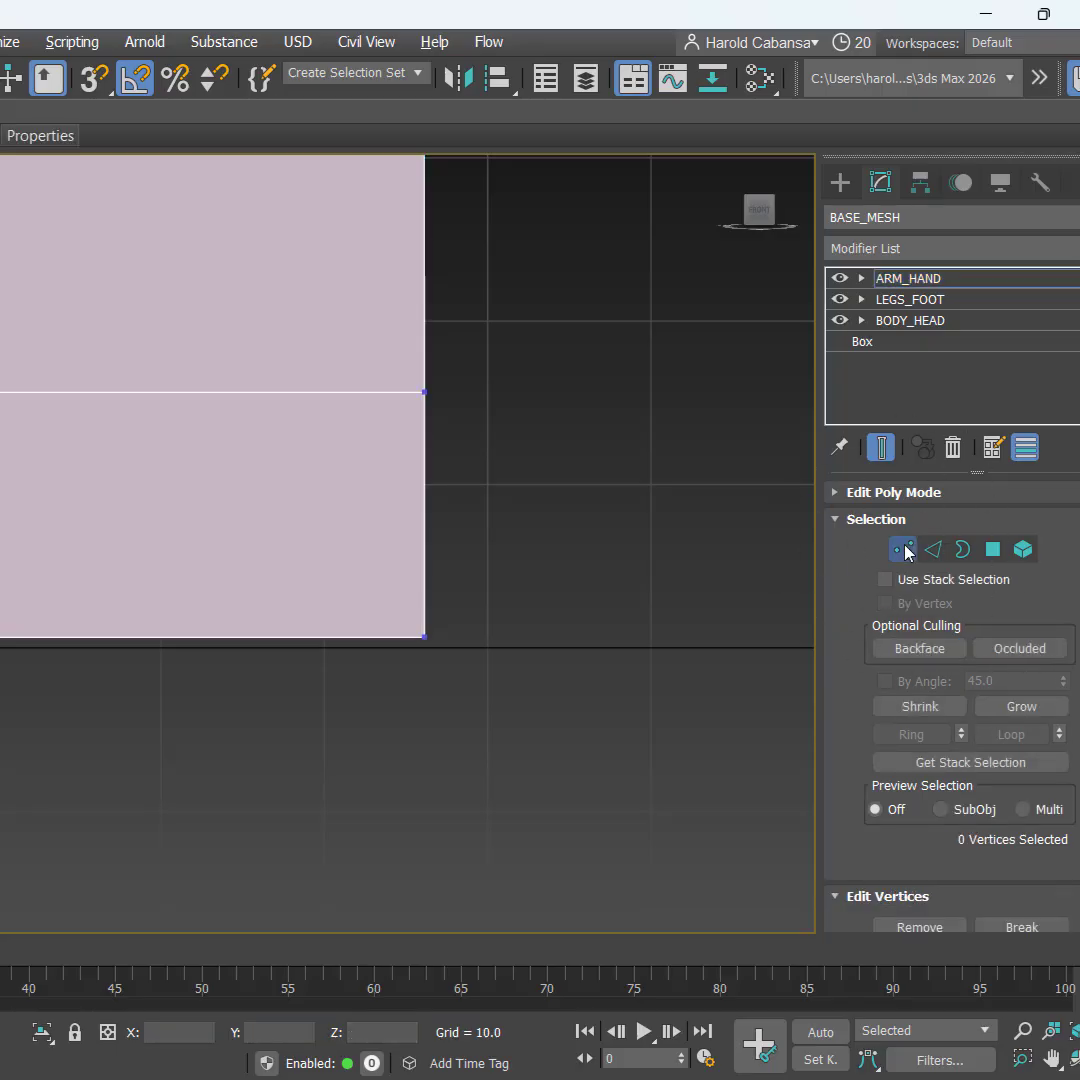
key(ctrl)
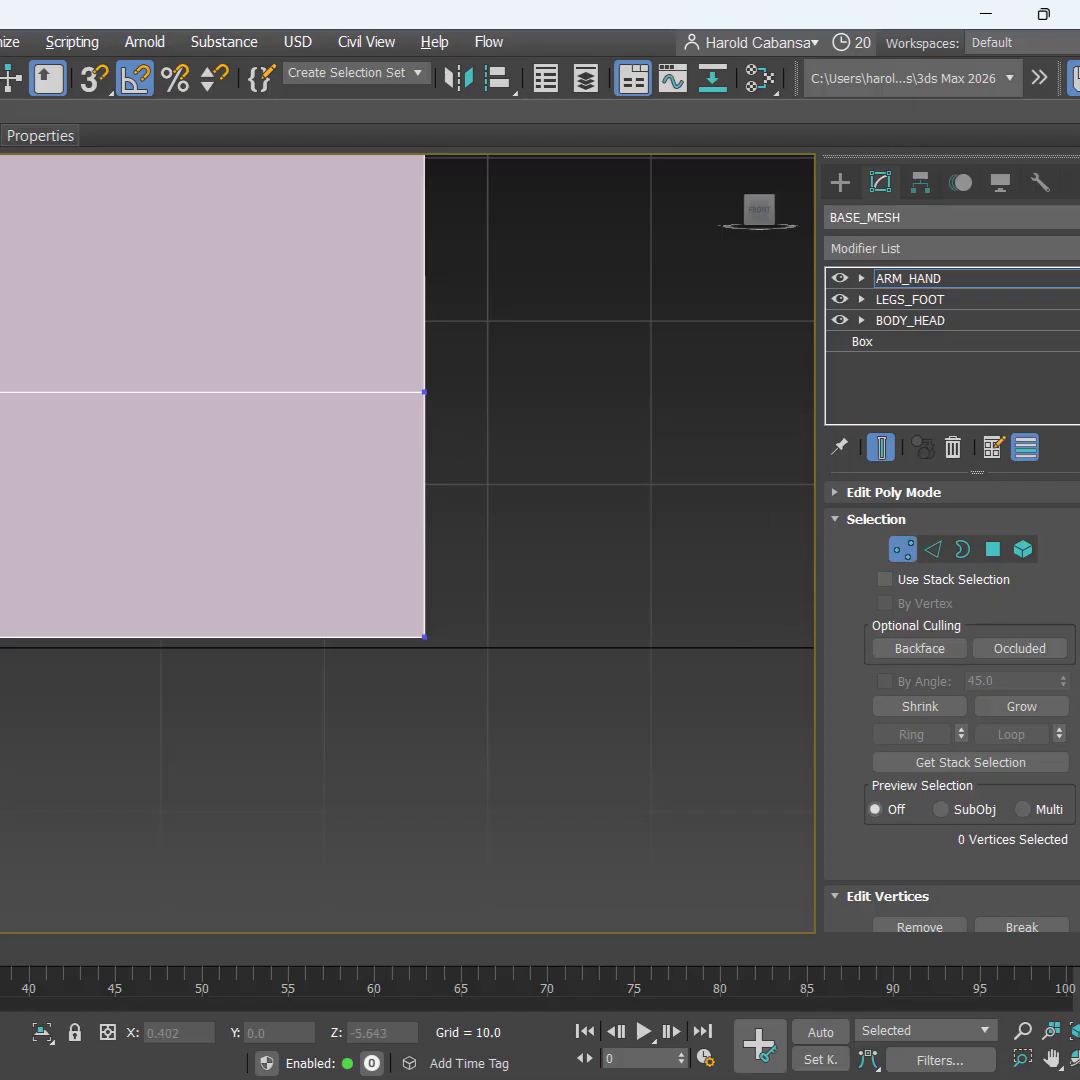
drag(2, 728, 597, 580)
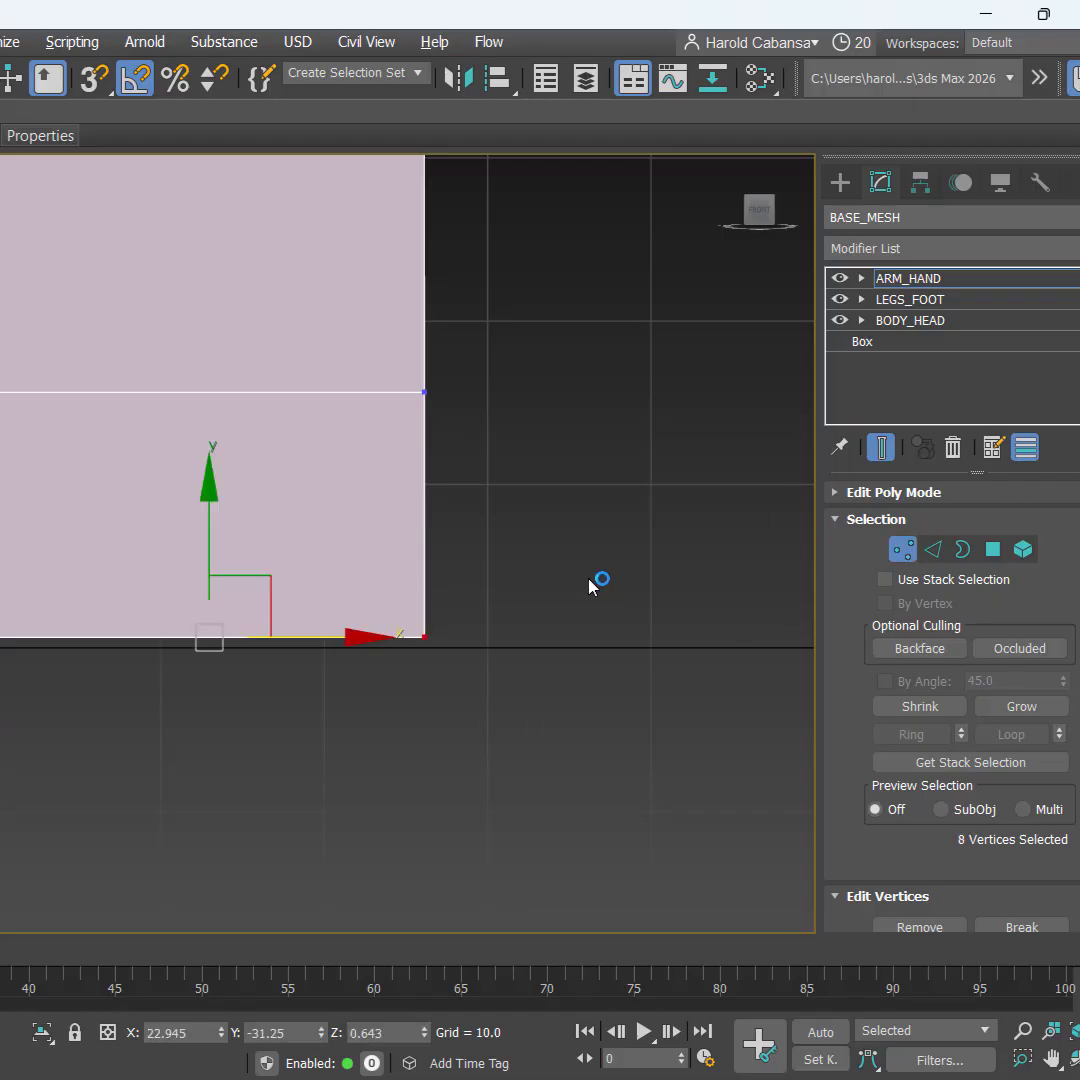
right_click(428, 1036)
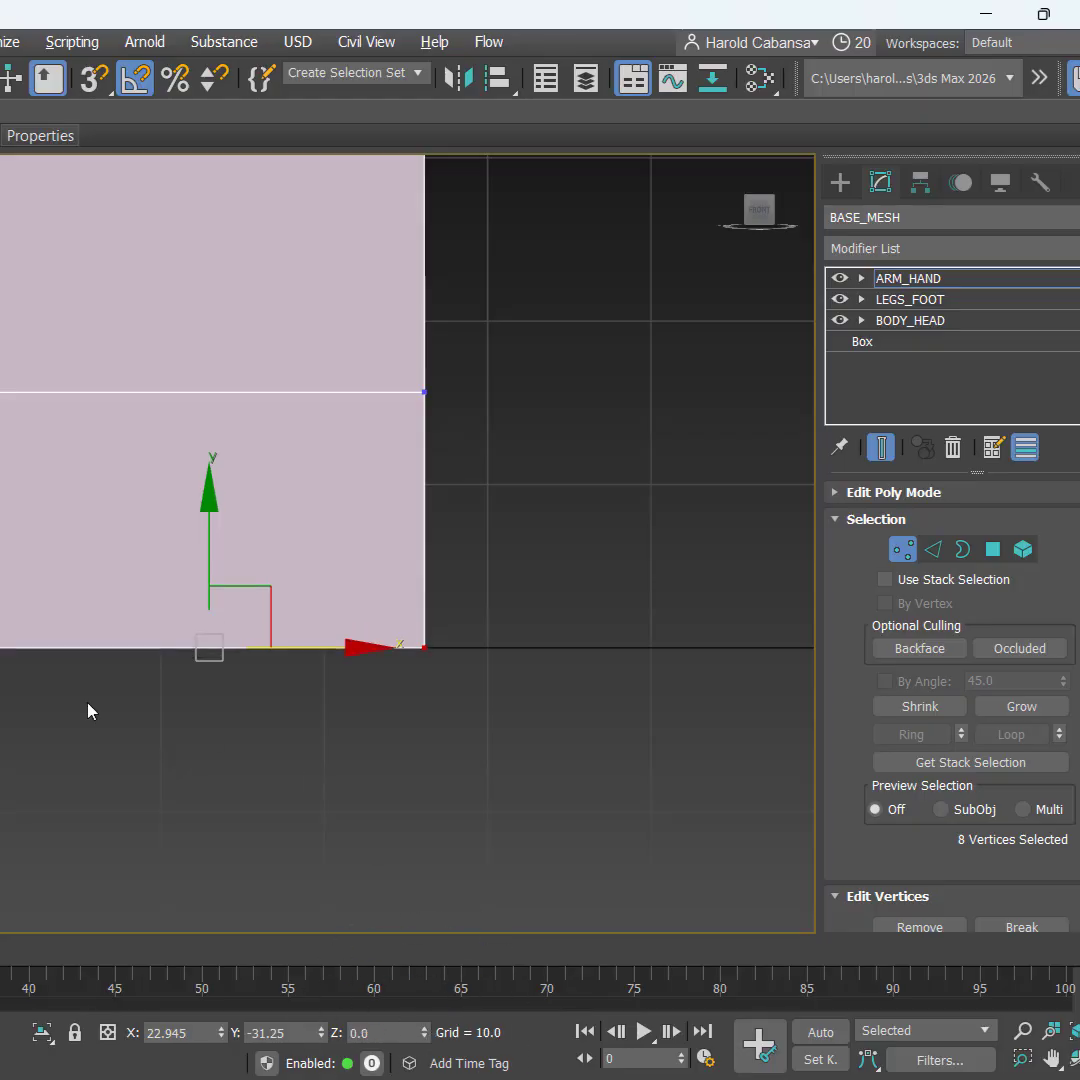
click(1003, 283)
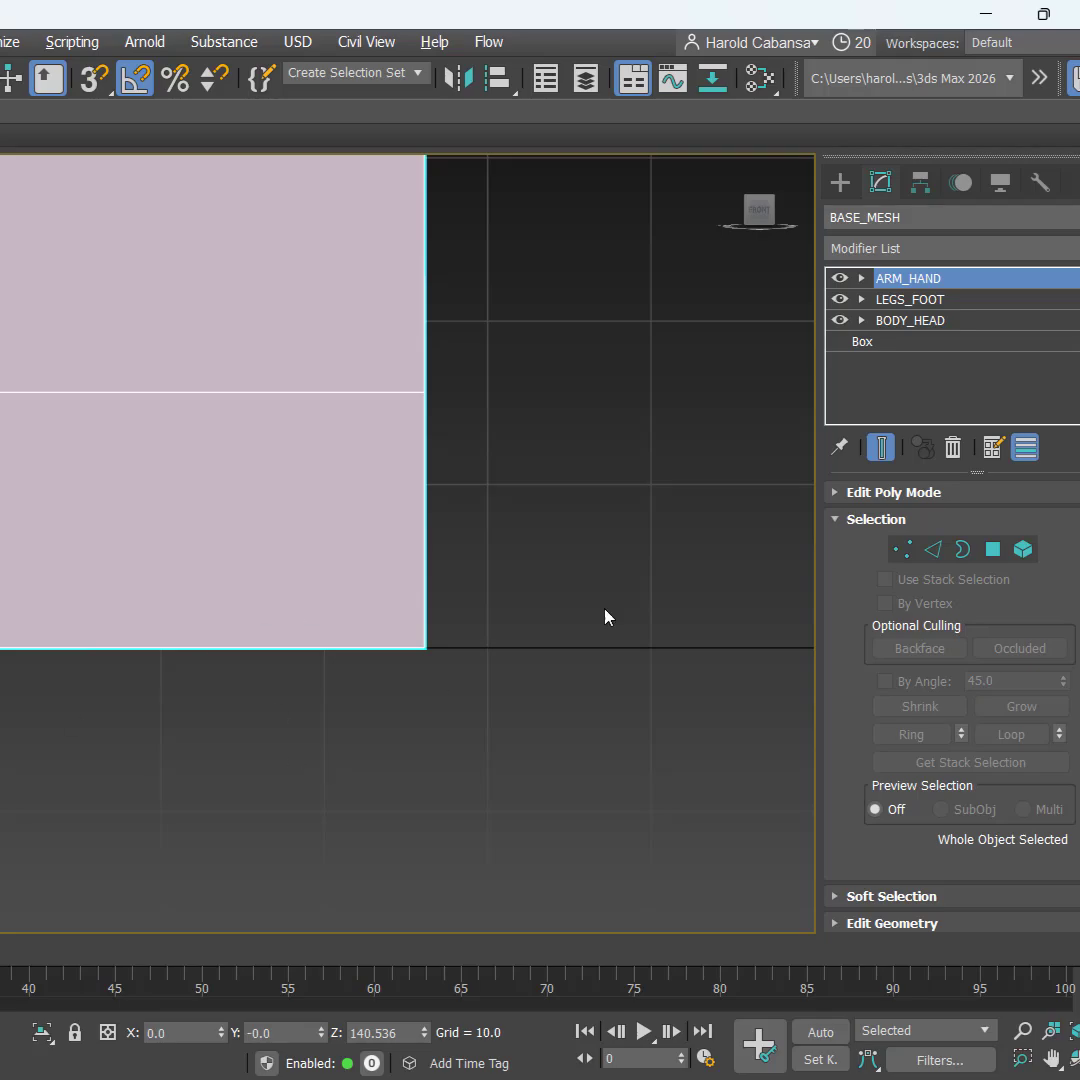
Step: Maximize the Perspective view and orbit around the whole blocky figure
scroll(614, 572, down, 6)
middle_drag(612, 697, 306, 832)
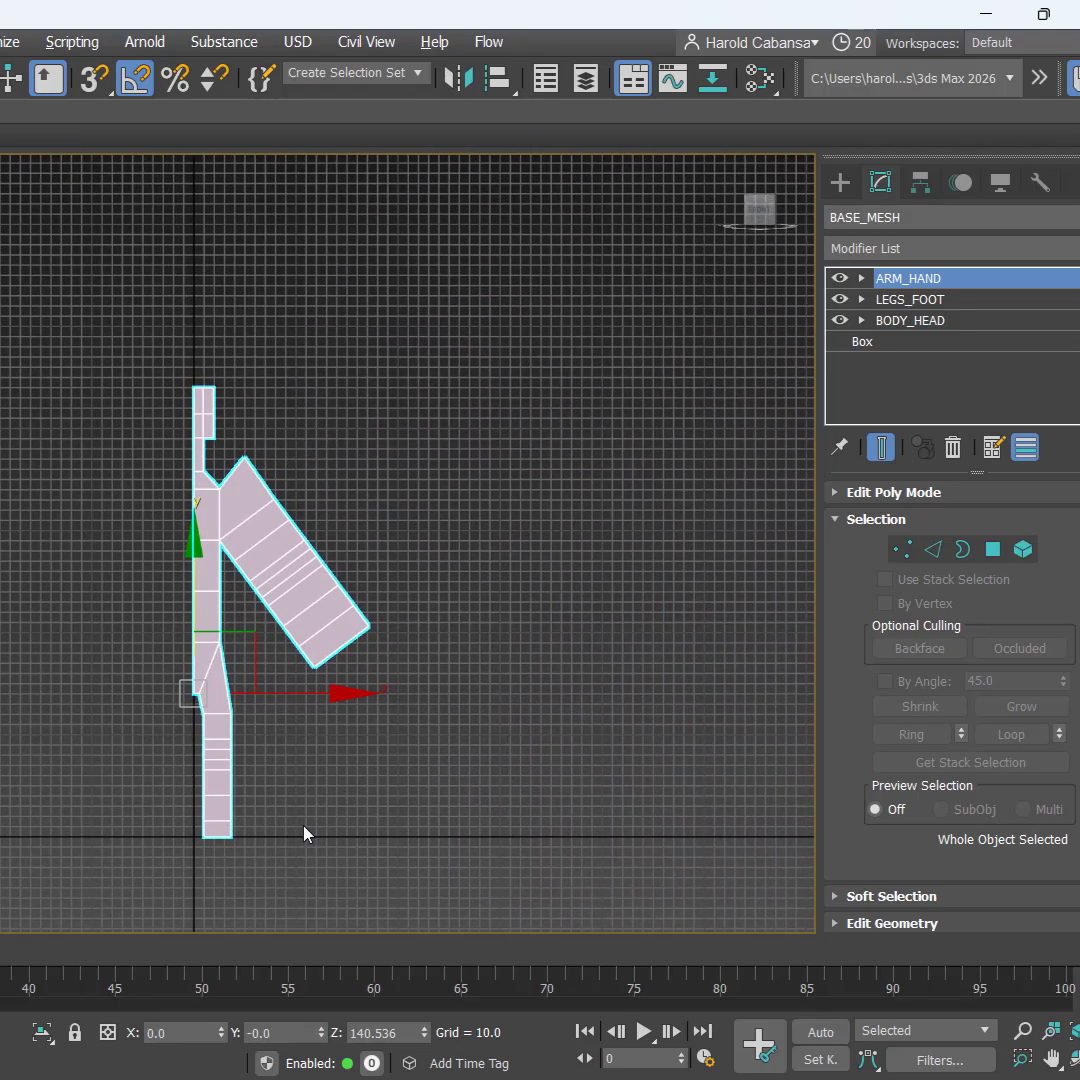
key(alt+w)
middle_click(525, 836)
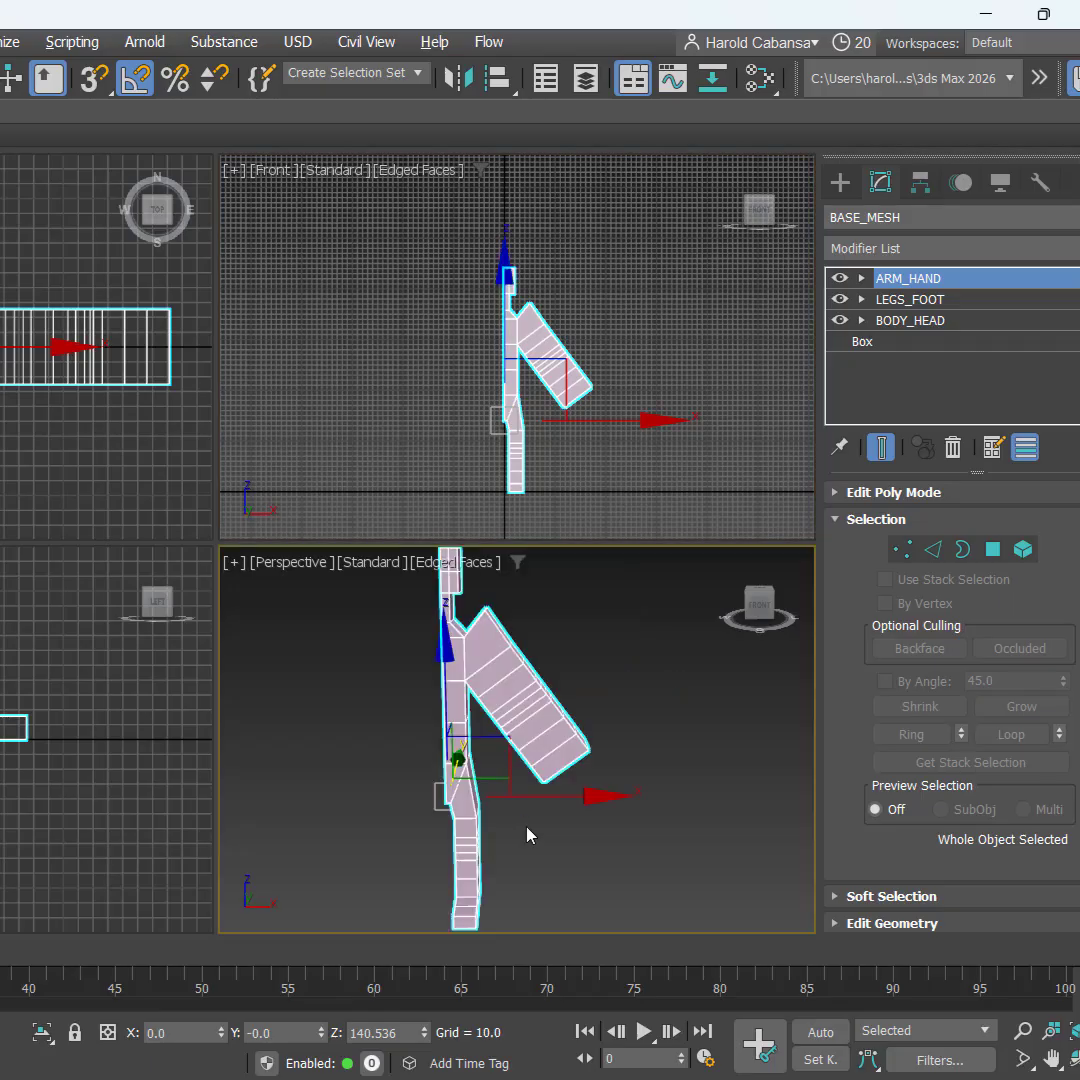
key(alt+w)
alt+middle_drag(533, 795, 487, 836)
key(ctrl+s)
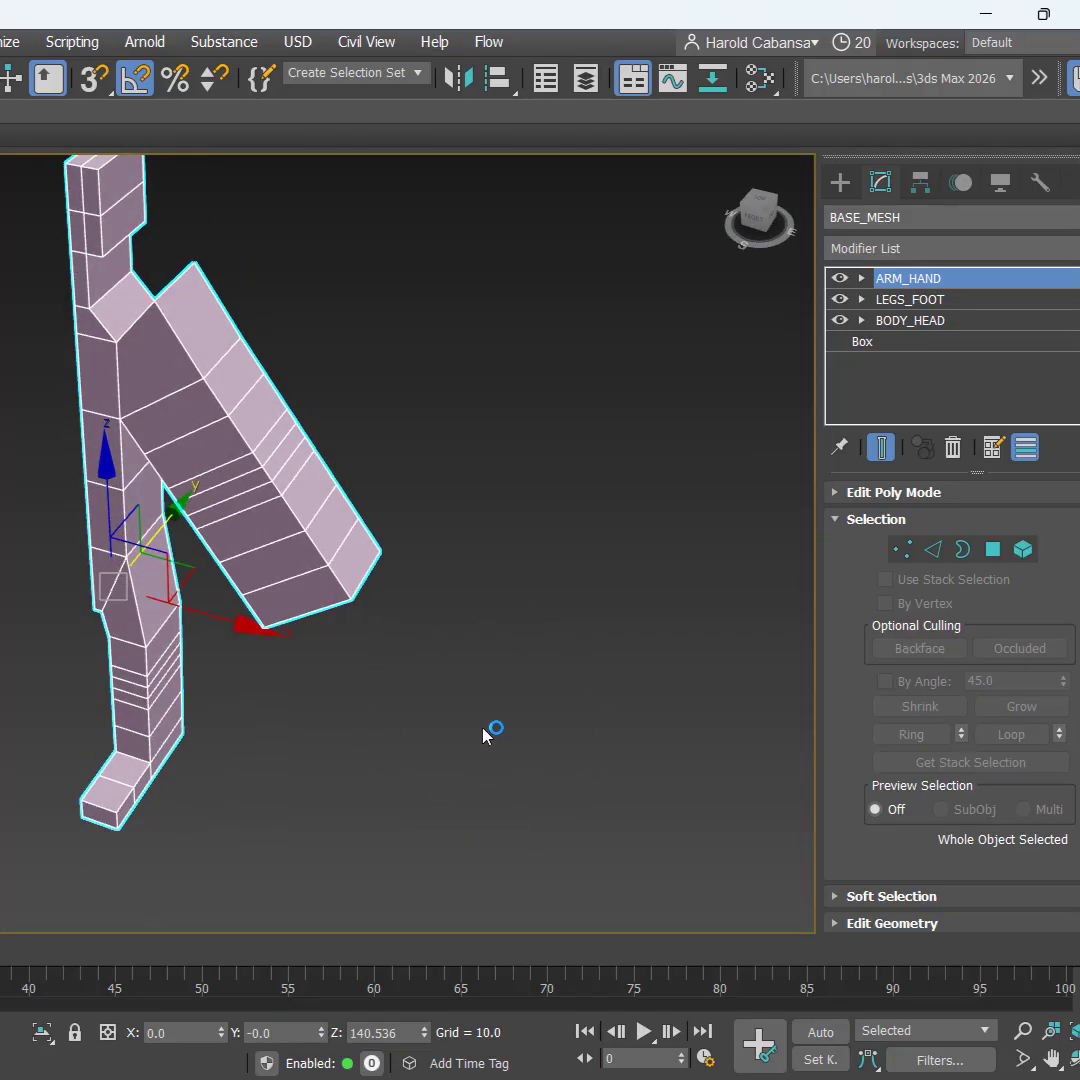
key(ctrl)
mouse_move(514, 740)
alt+middle_down()
mouse_move(519, 703)
mouse_move(510, 701)
mouse_move(518, 710)
alt+middle_up()
middle_drag(564, 757, 654, 777)
scroll(540, 741, down, 3)
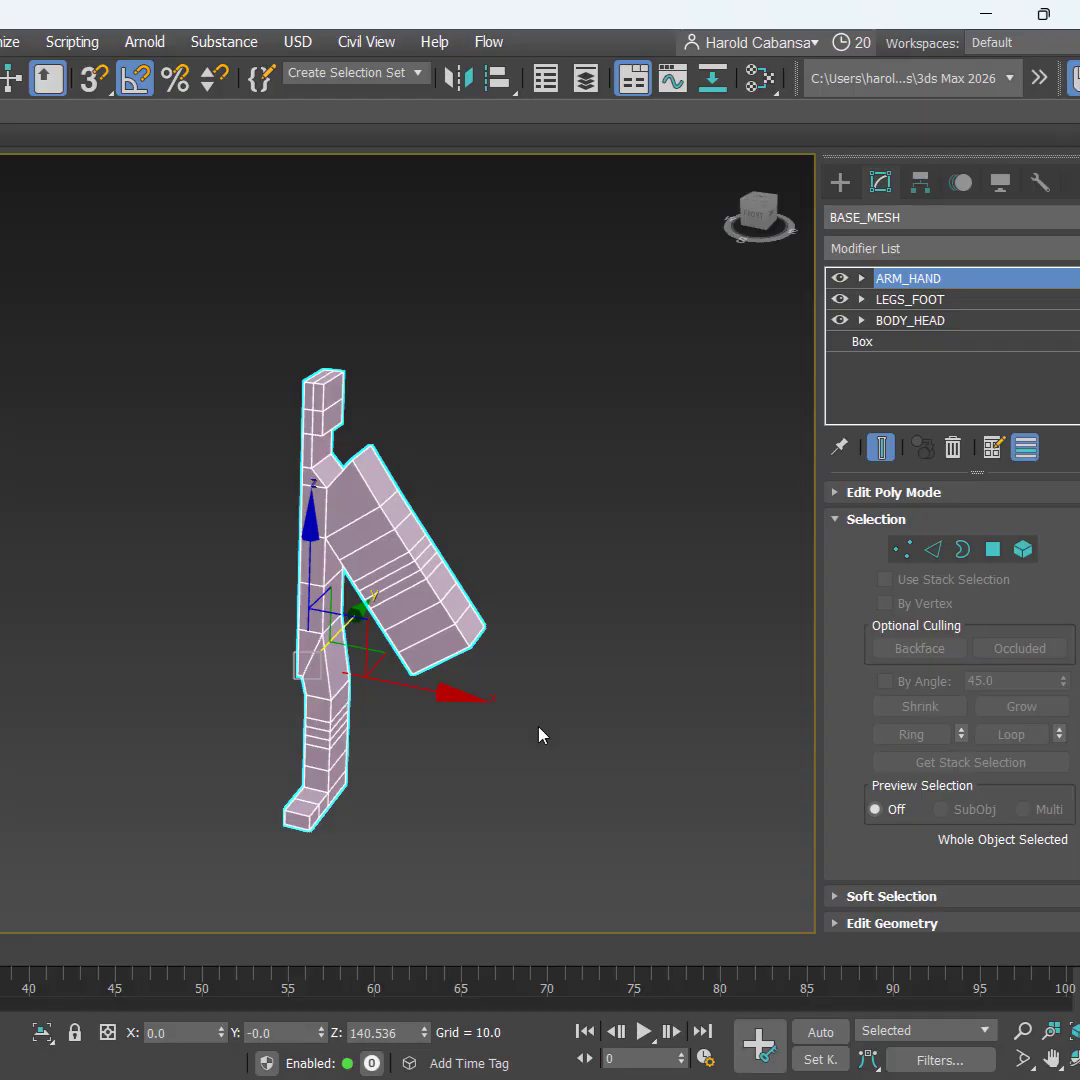
Step: Start saving and browse to the course's 01_MODELING folder on the Desktop
click(22, 42)
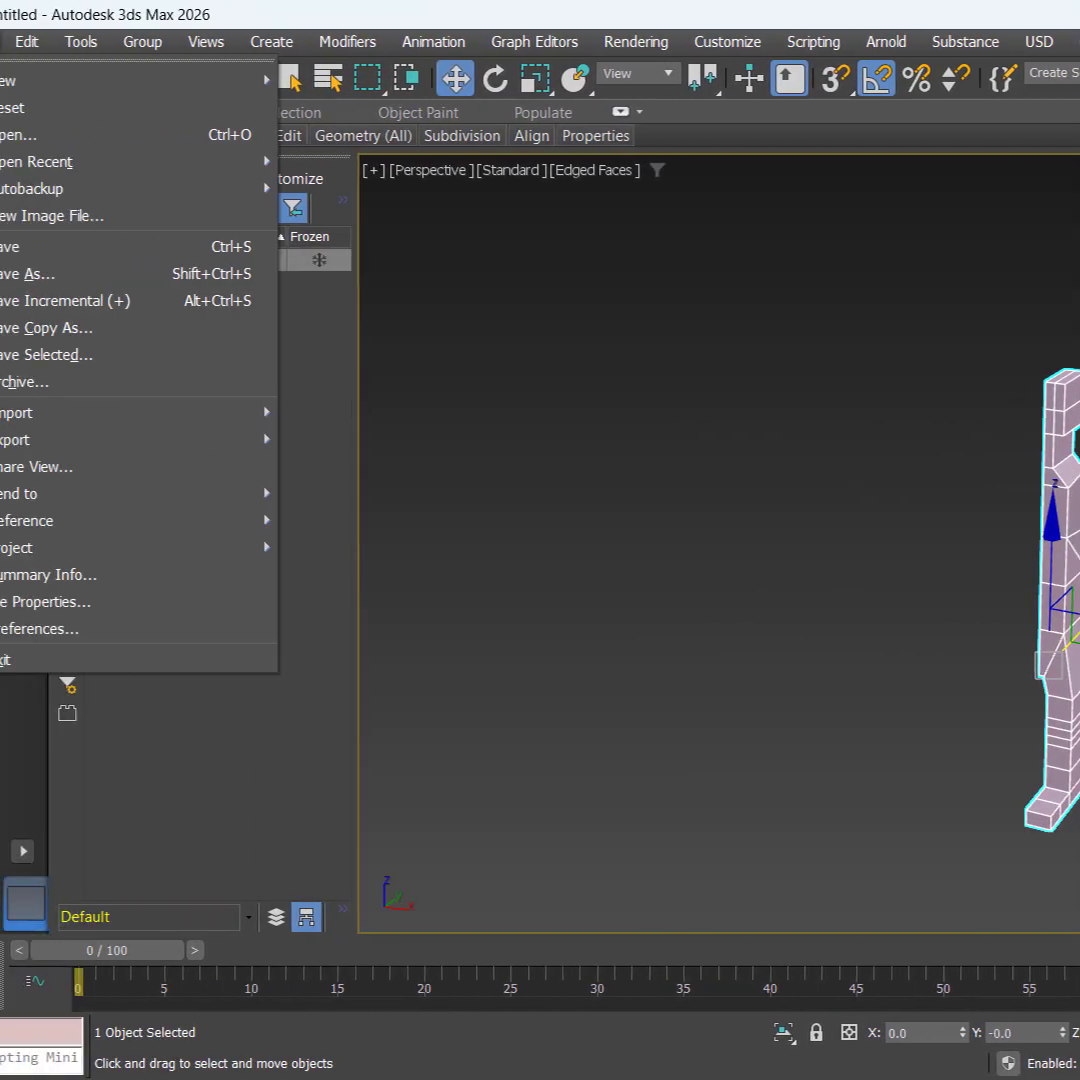
click(83, 252)
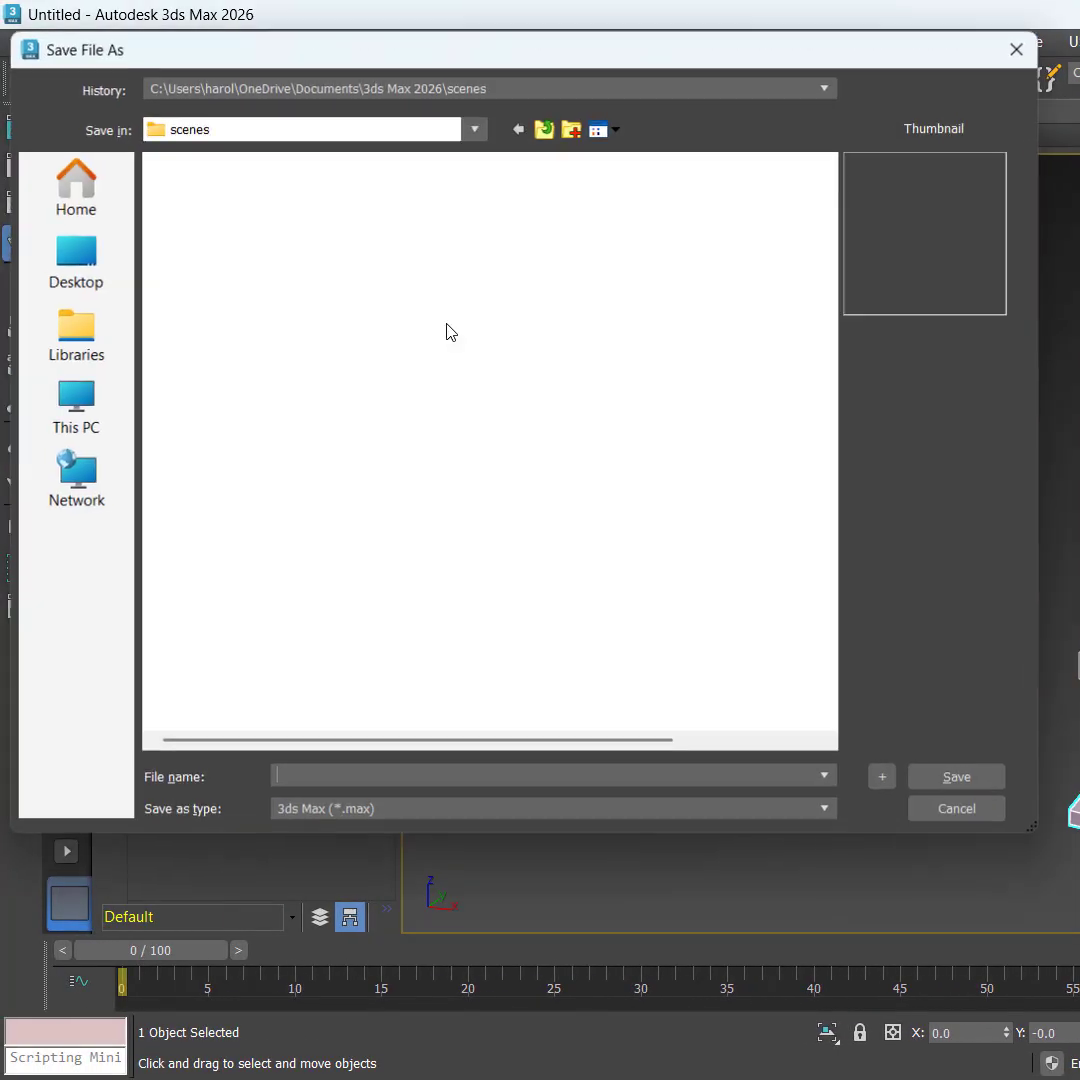
click(82, 297)
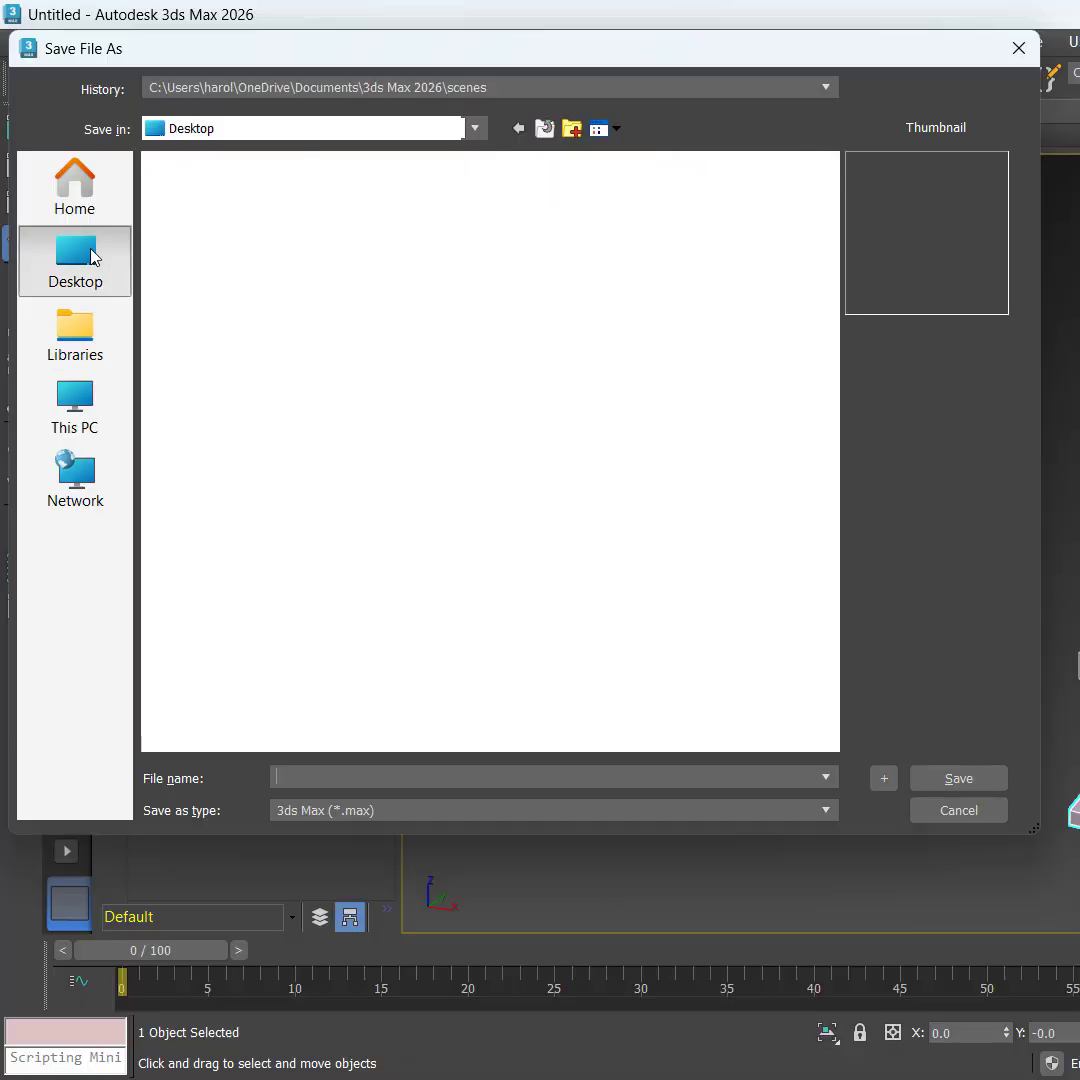
click(193, 398)
double_click(193, 398)
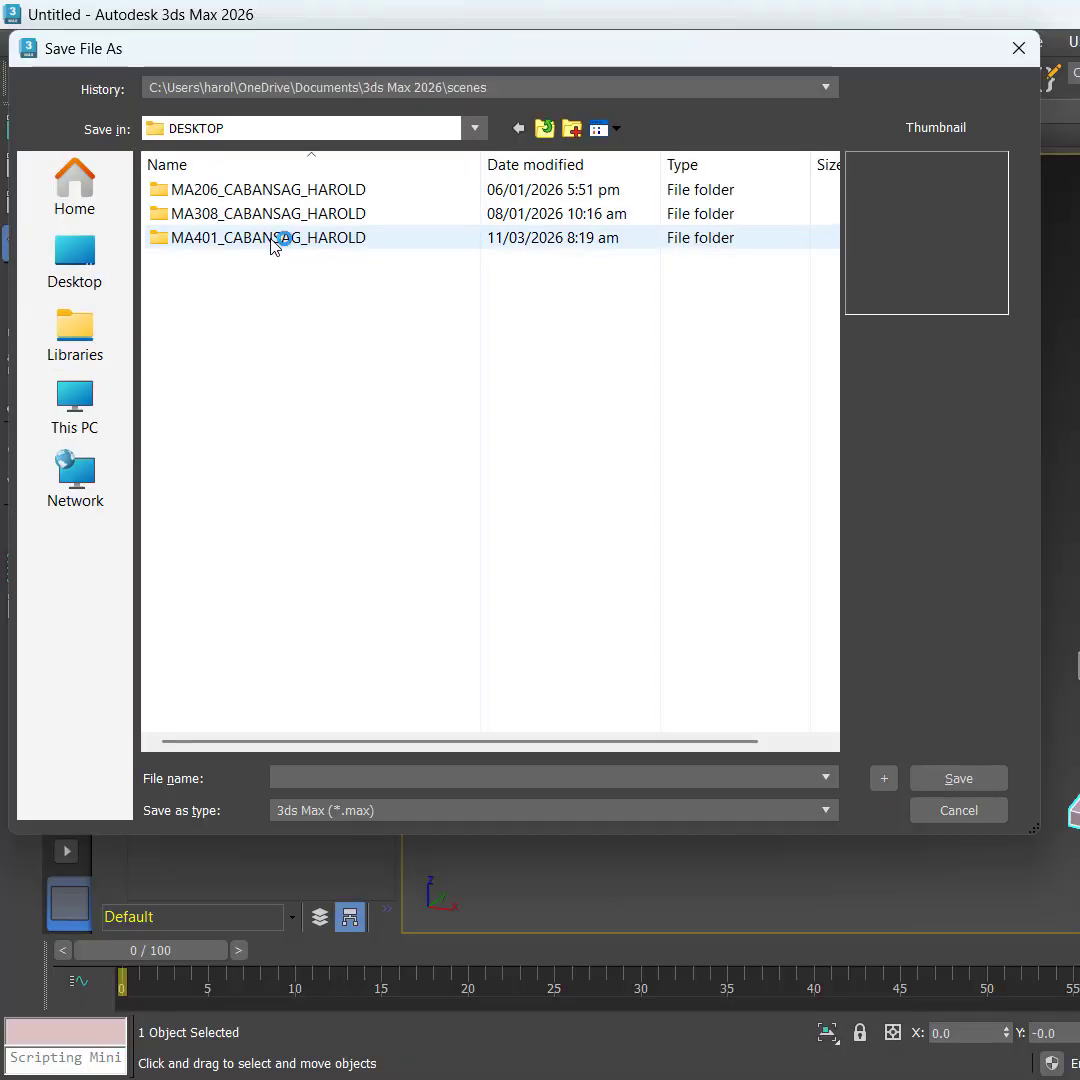
double_click(270, 242)
double_click(229, 191)
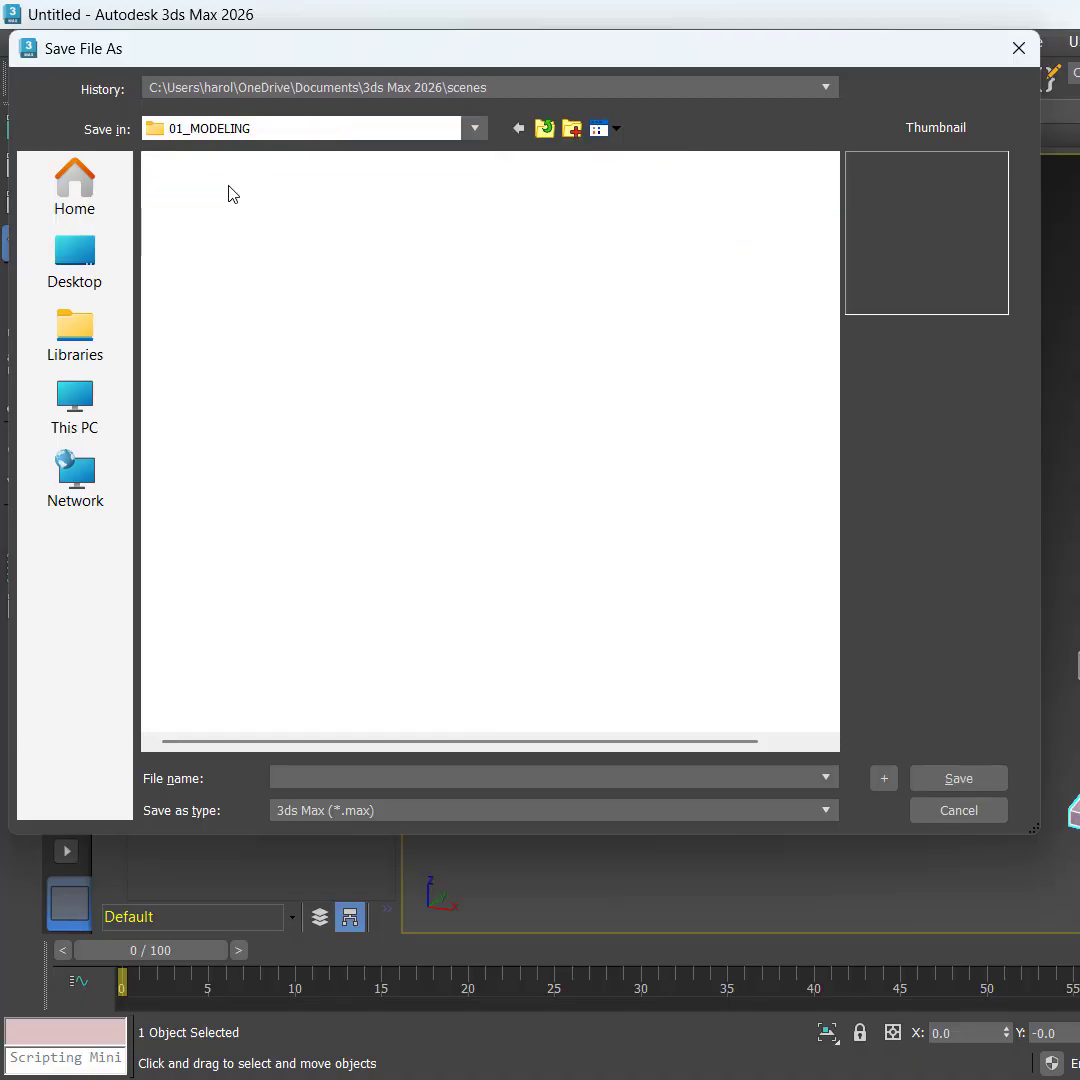
Step: Name the file 02_BASE_MESH and save it
click(230, 240)
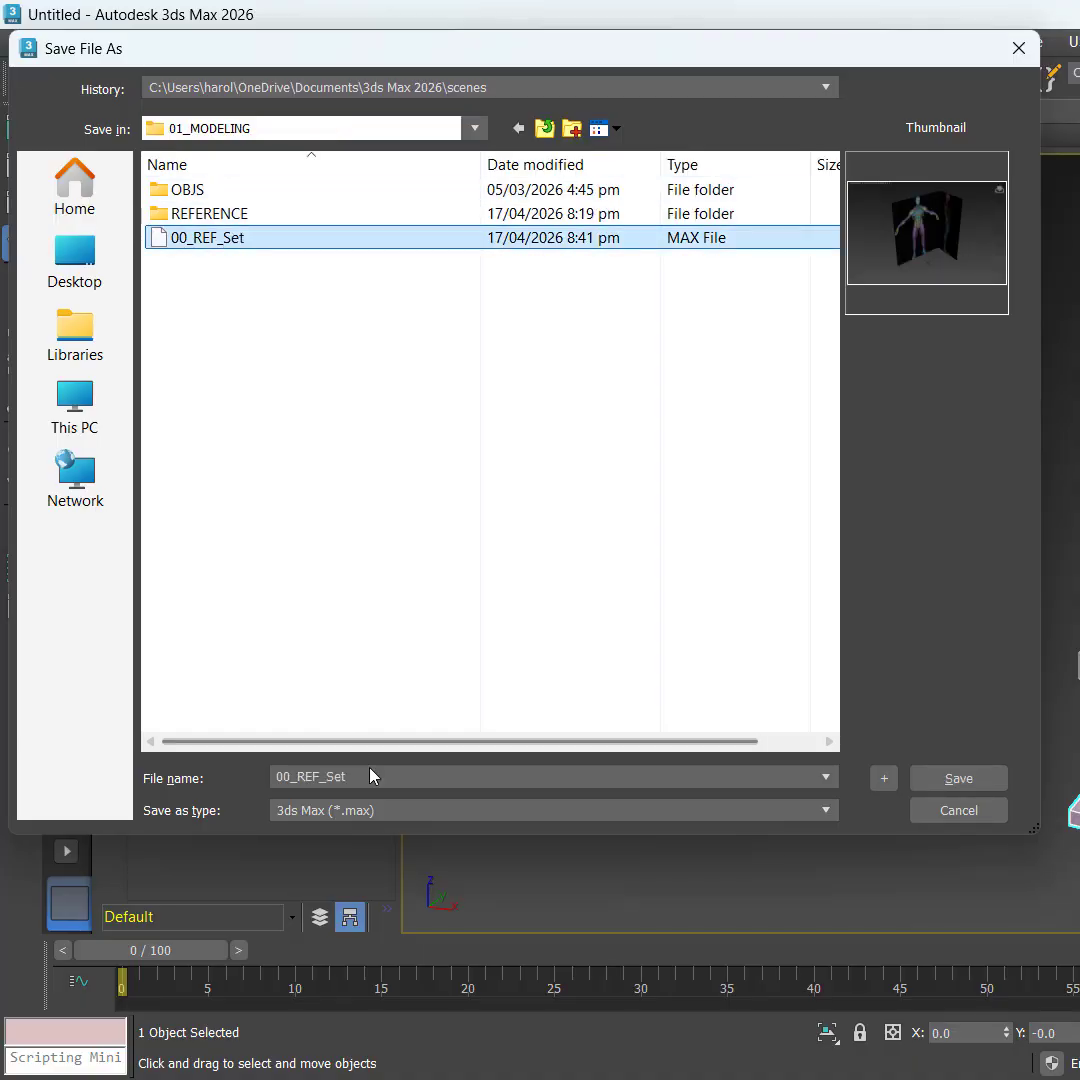
click(417, 770)
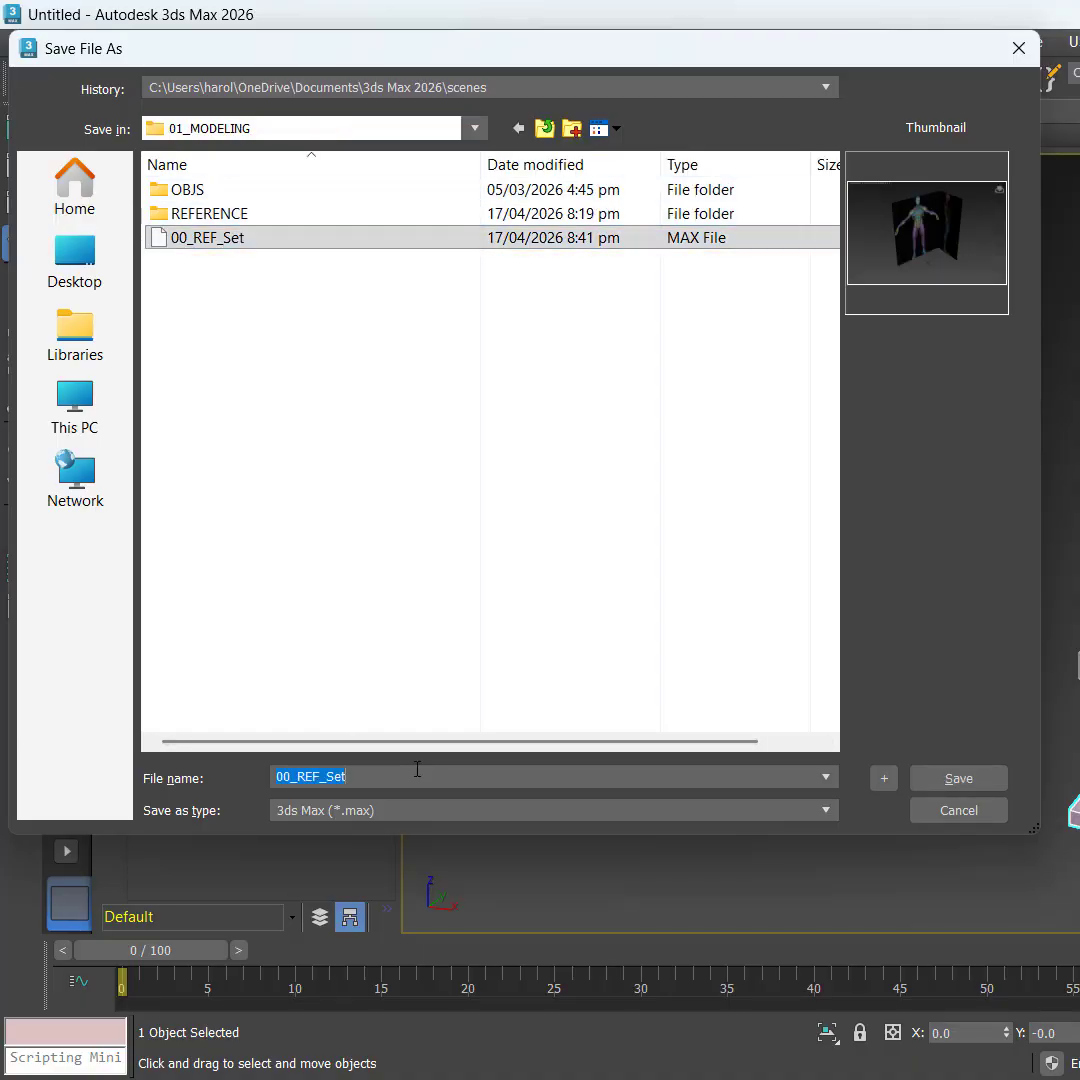
key(Left)
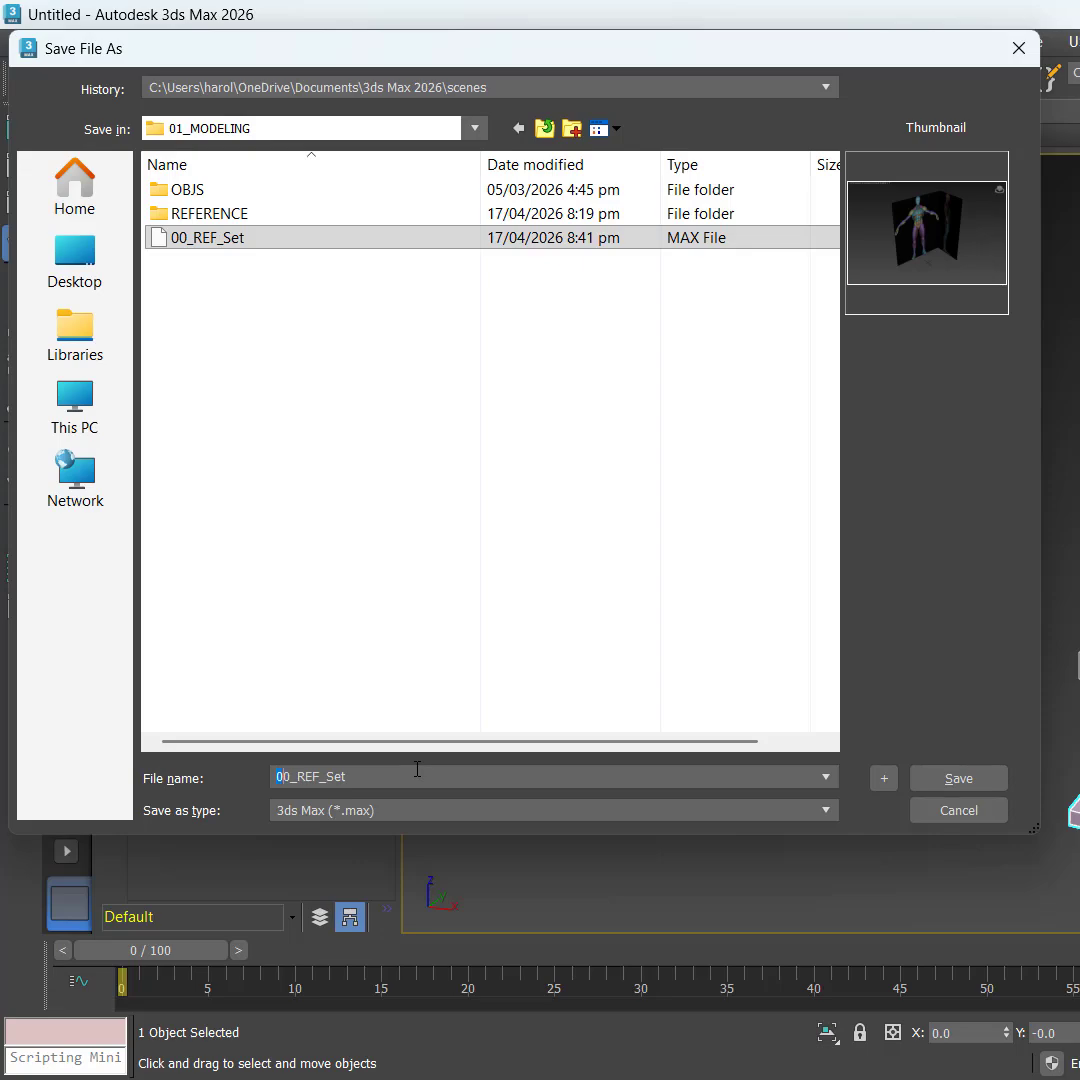
text(02)
key(shift+Right)
key(shift+Right)
text(BSE_MES)
click(314, 776)
text(A)
click(960, 779)
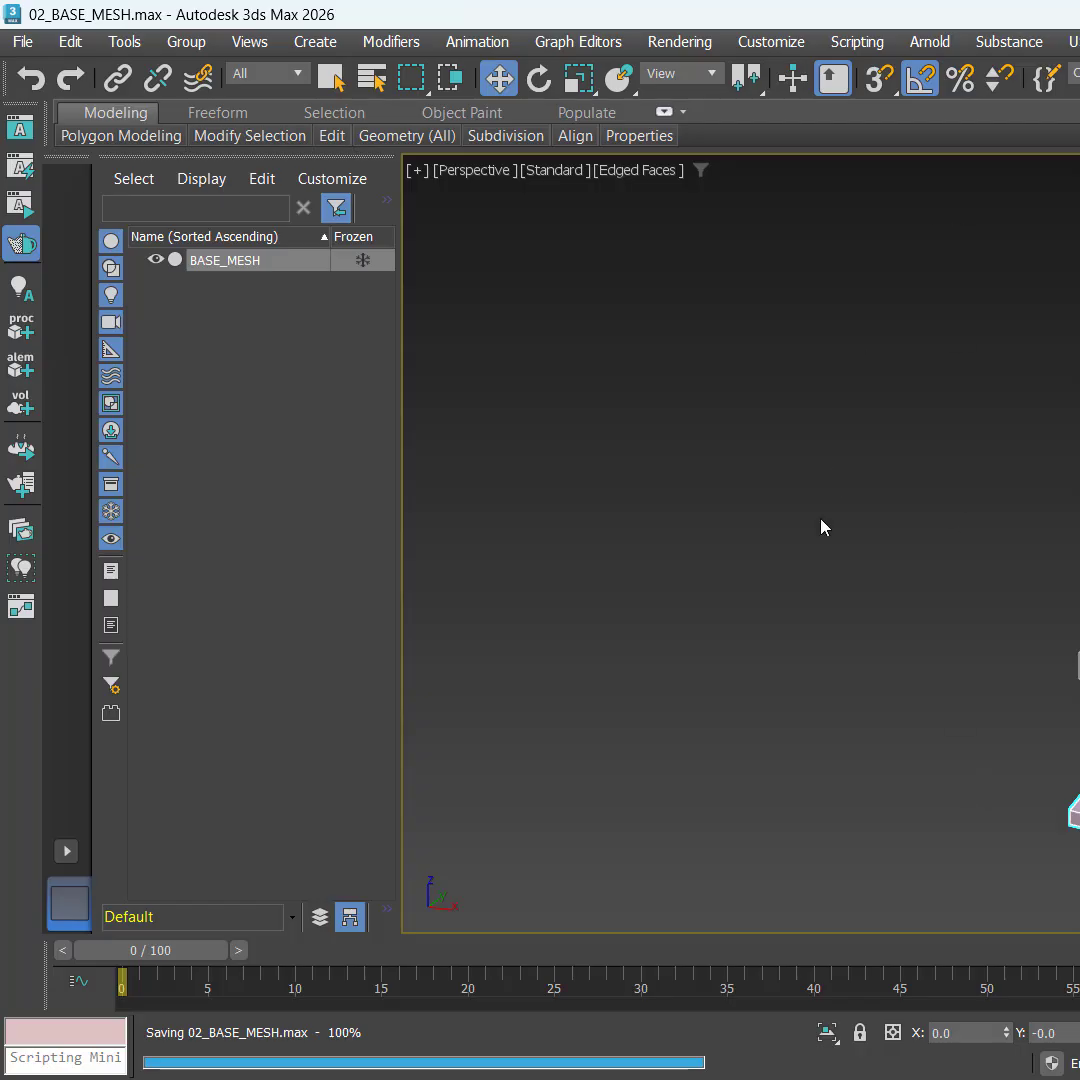
Step: Pan back to BASE_MESH and save 02_BASE_MESH.max again
middle_drag(822, 530, 795, 519)
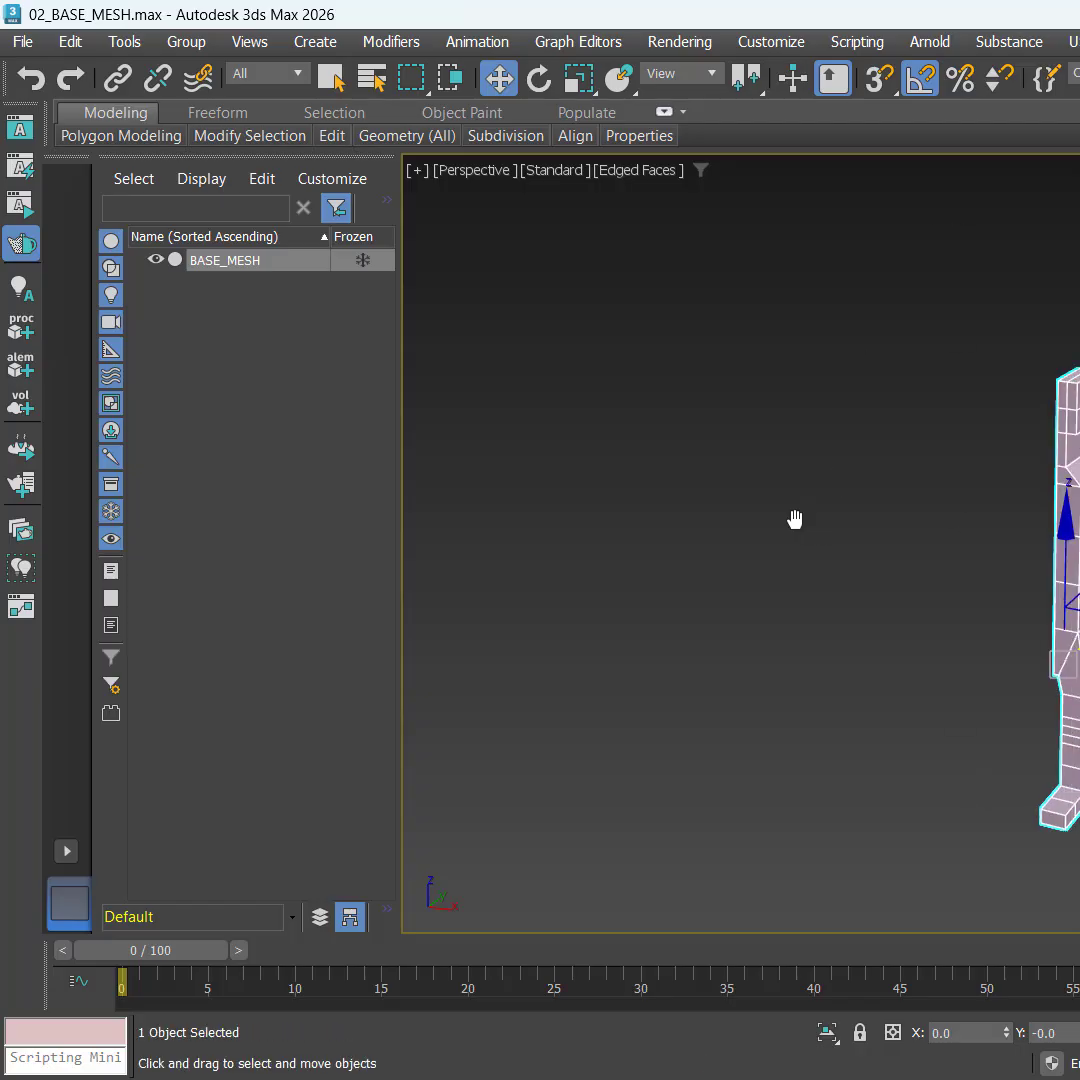
key(ctrl+s)
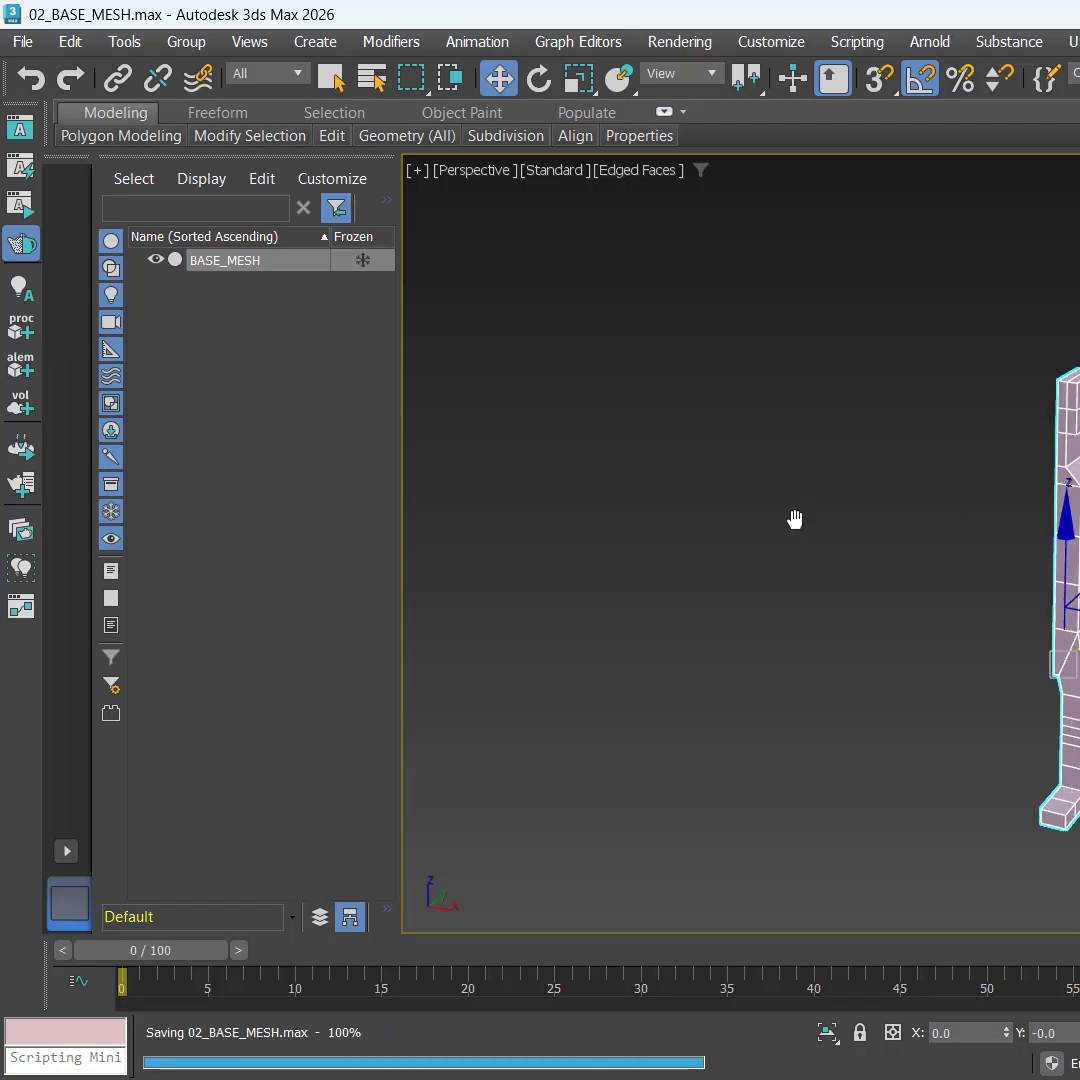